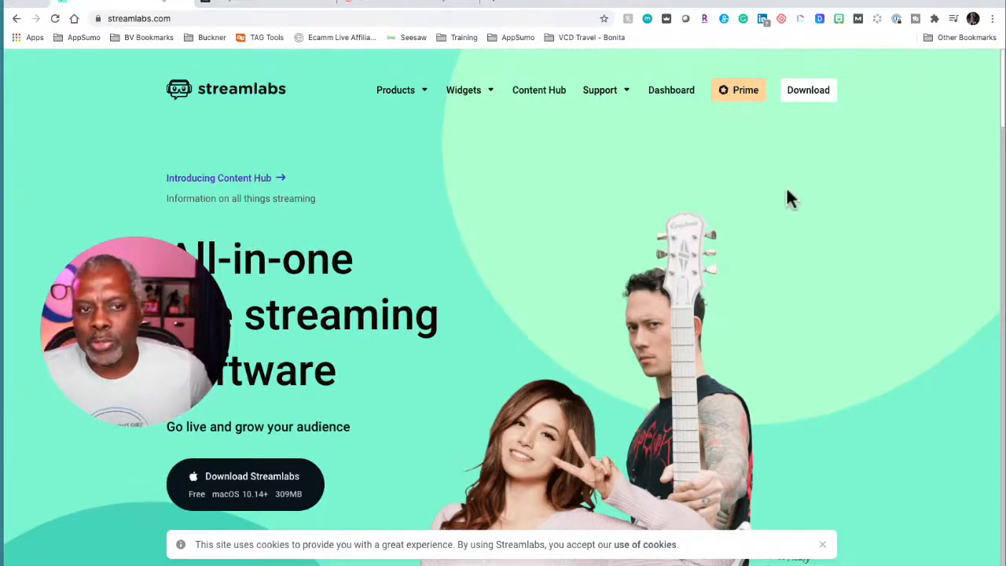
# Step: Open the Streamlabs dashboard and check which platforms the account can switch between
pyautogui.click(666, 90)
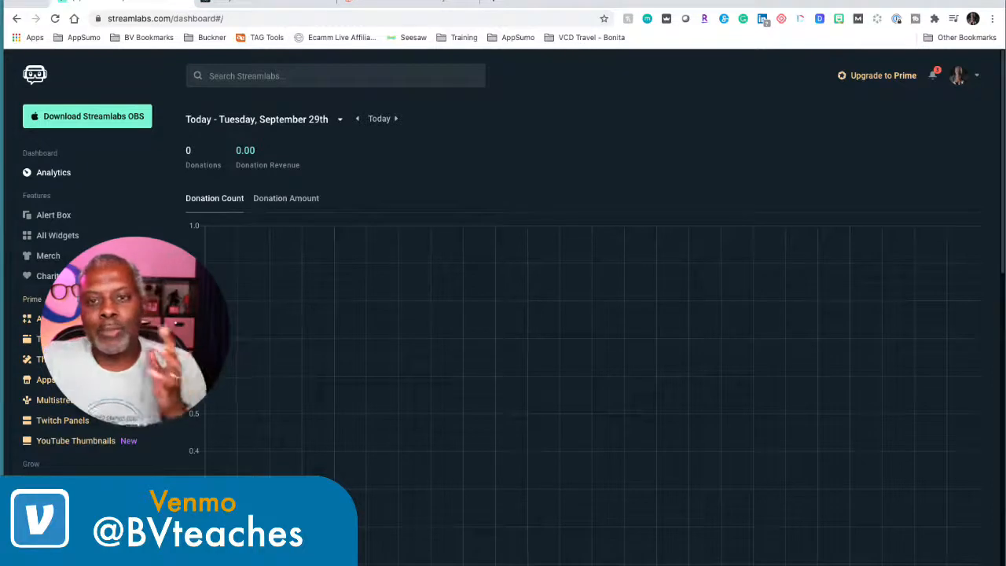
pyautogui.click(973, 76)
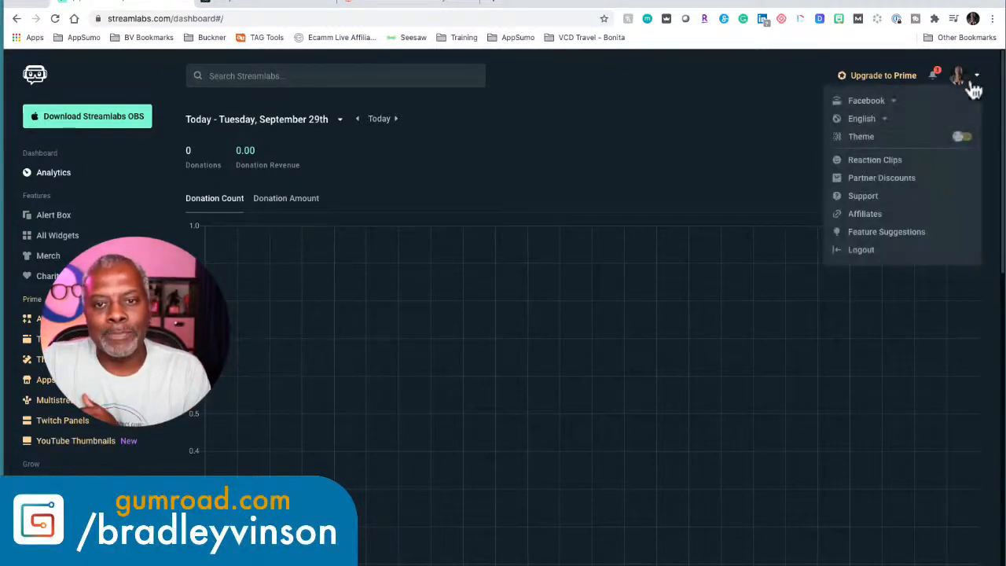
pyautogui.click(868, 103)
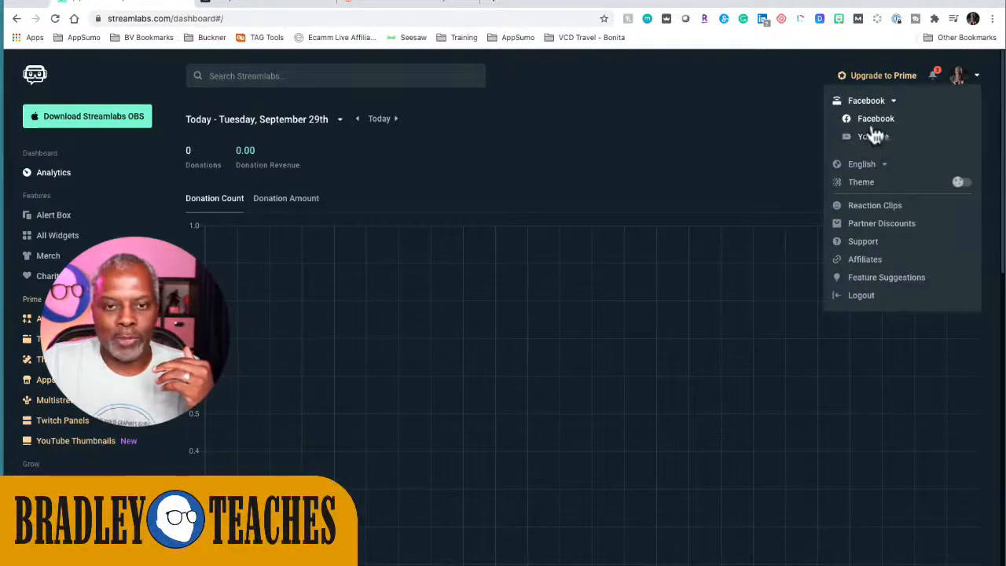
pyautogui.click(768, 124)
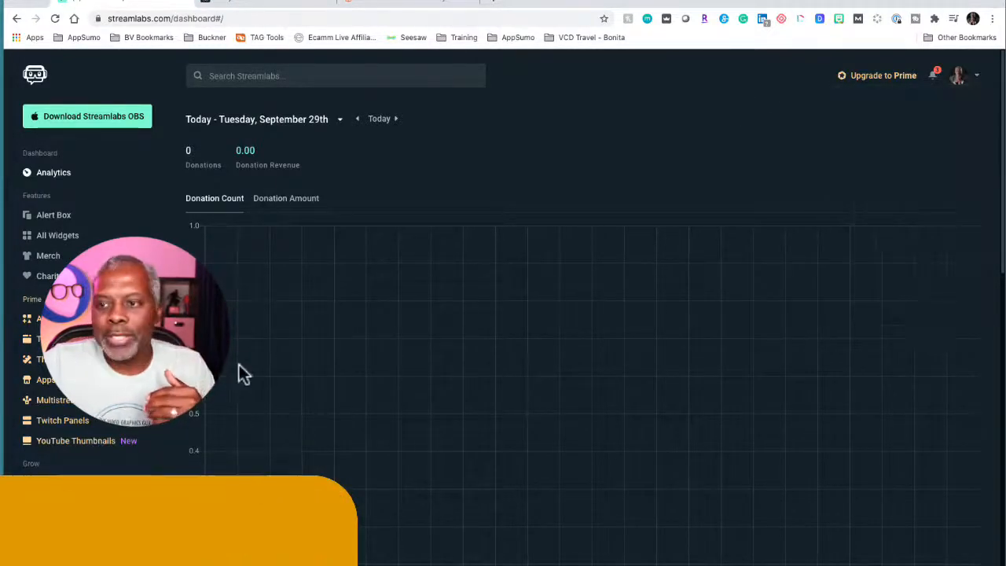
# Step: Open the account's settings and review the donation methods and donation options
pyautogui.scroll(-3, 47, 298)
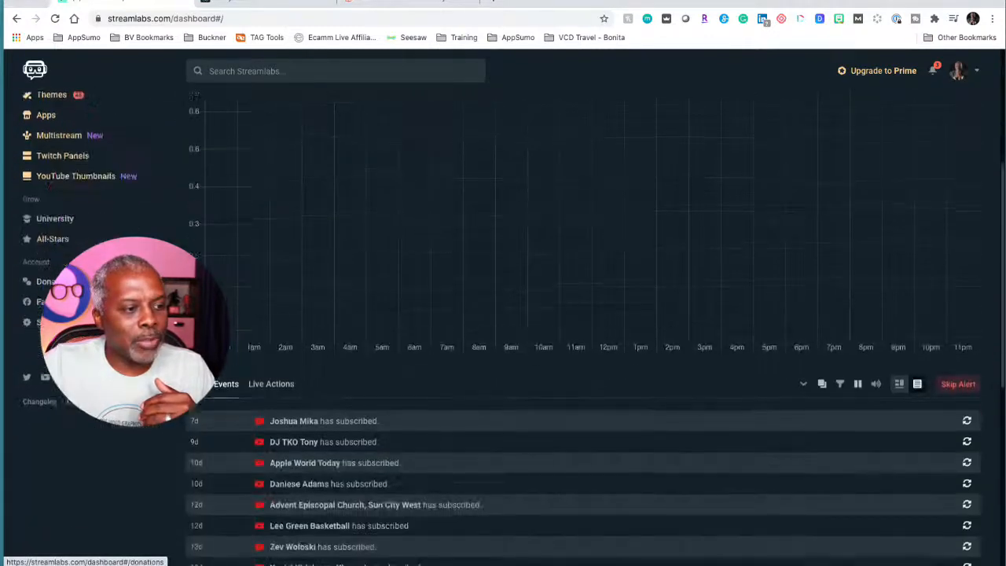
pyautogui.scroll(-2, 47, 291)
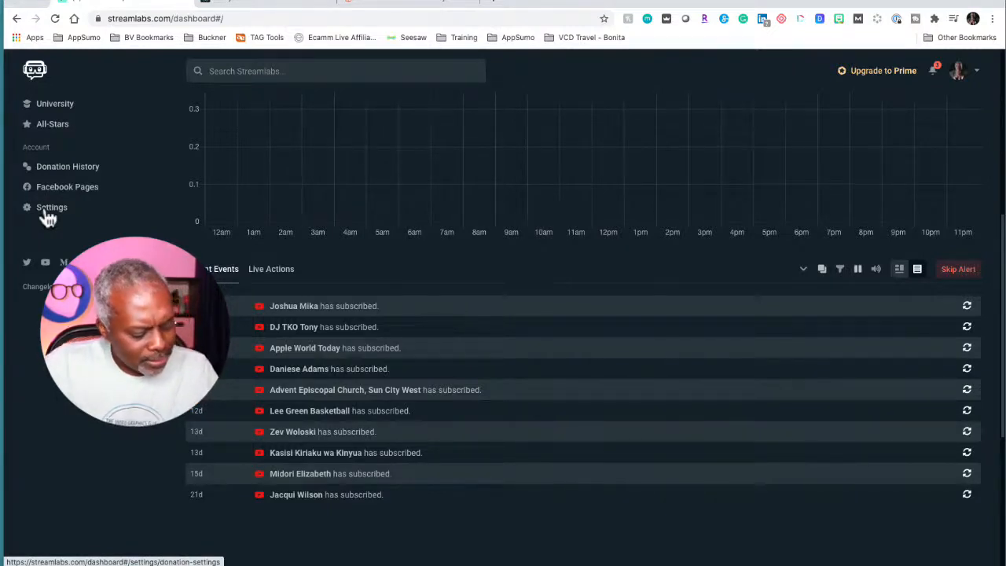
pyautogui.click(47, 215)
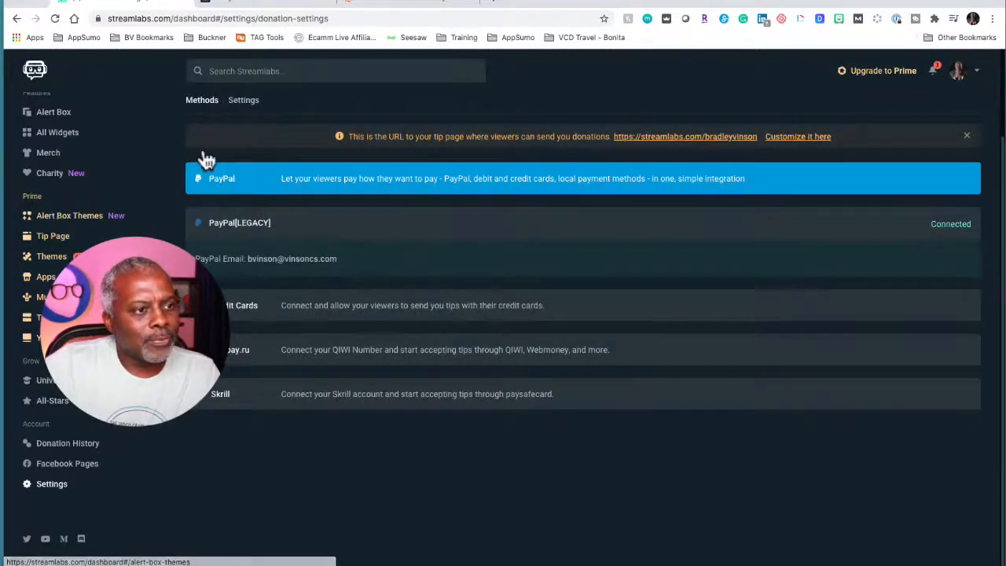
pyautogui.click(245, 108)
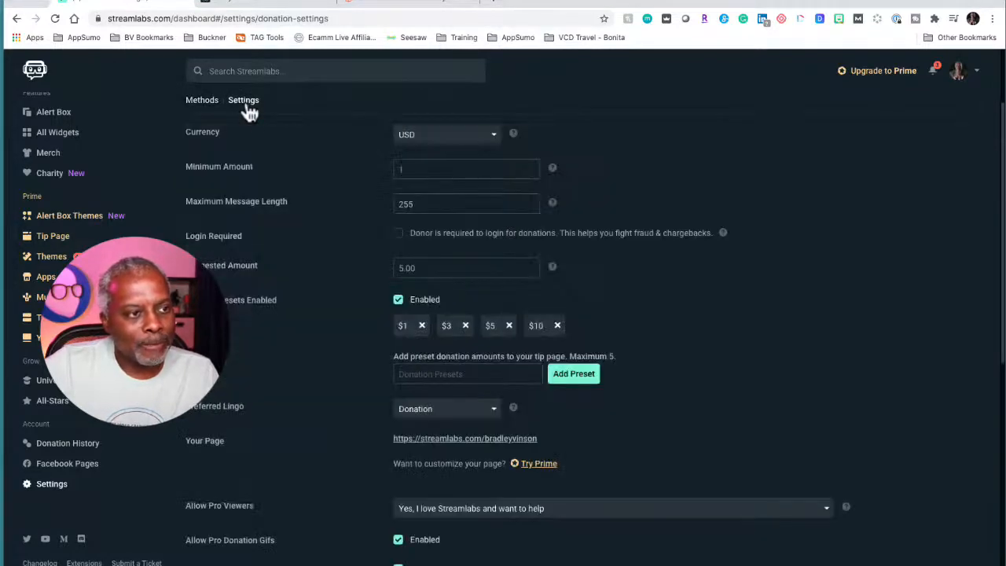
pyautogui.scroll(3, 302, 158)
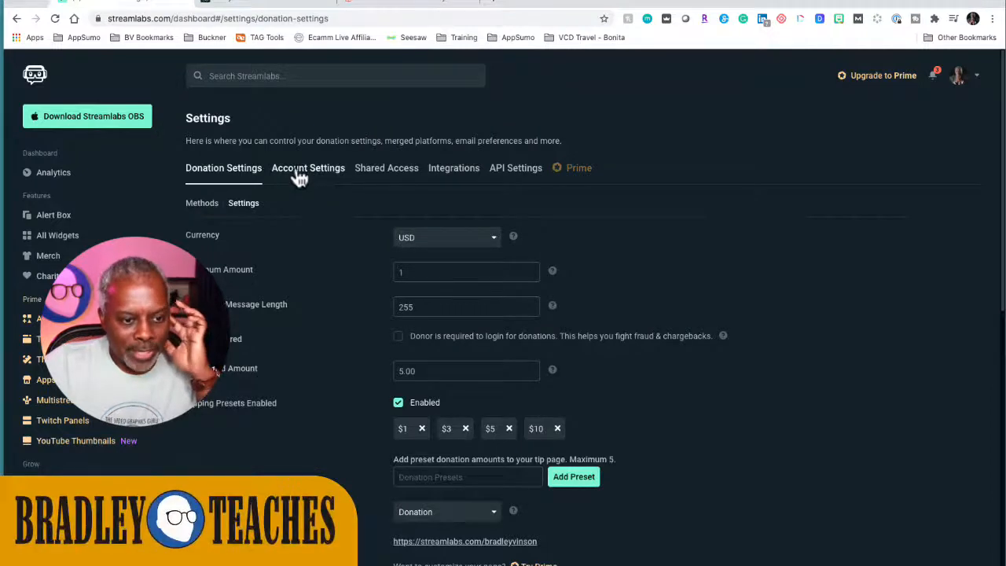
# Step: Review the platforms available for merging in the account settings, revisiting the donation options
pyautogui.click(296, 174)
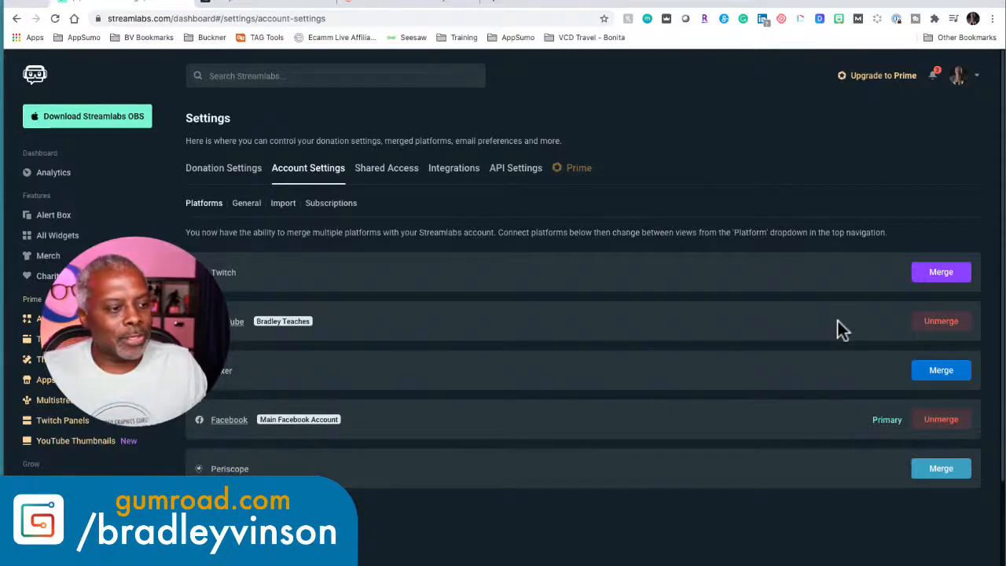
pyautogui.scroll(-1, 838, 321)
pyautogui.scroll(-2, 584, 314)
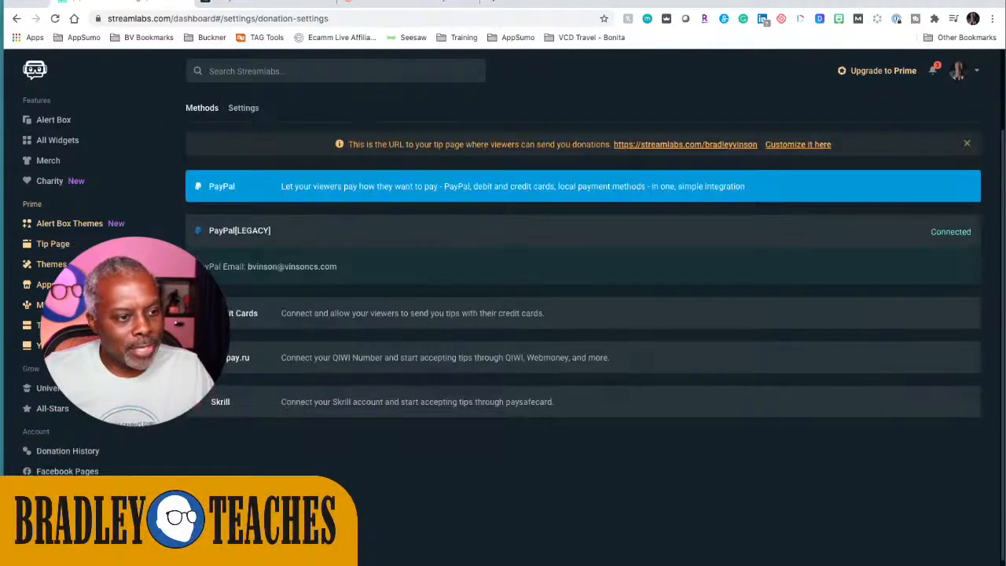
pyautogui.click(242, 109)
pyautogui.scroll(3, 270, 162)
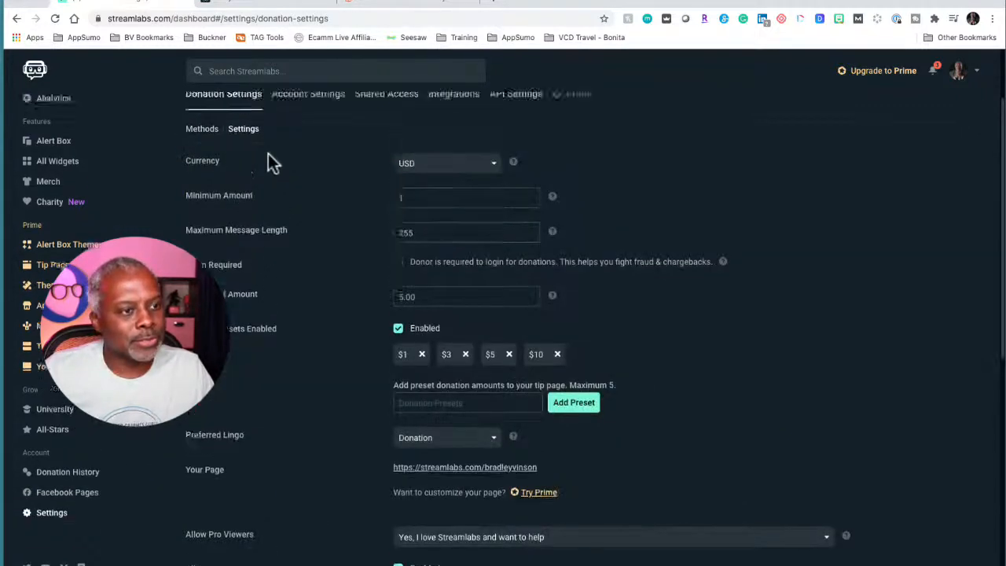
pyautogui.click(299, 177)
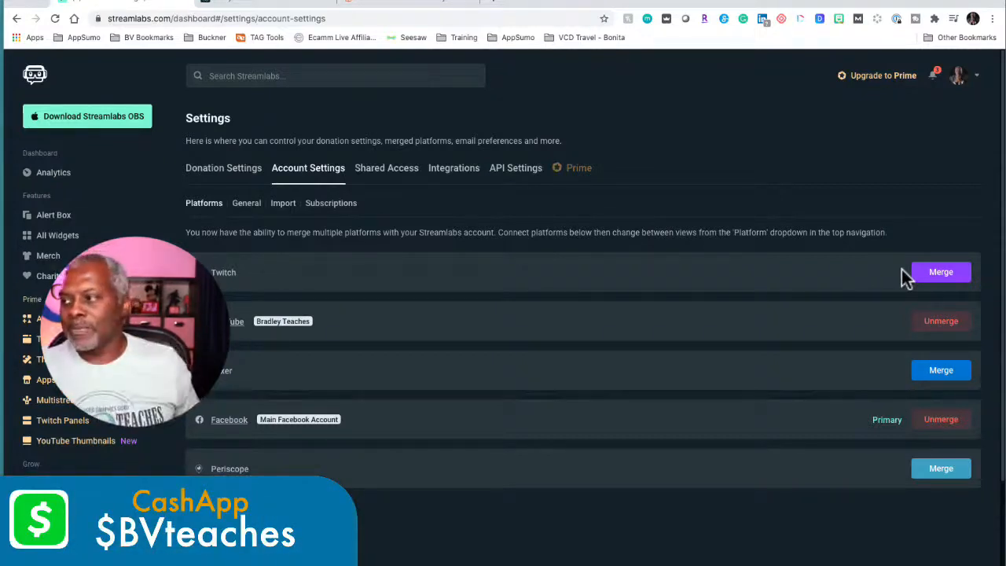
# Step: Open the Alert Box page and check the account's platform choices, Facebook and YouTube
pyautogui.click(52, 223)
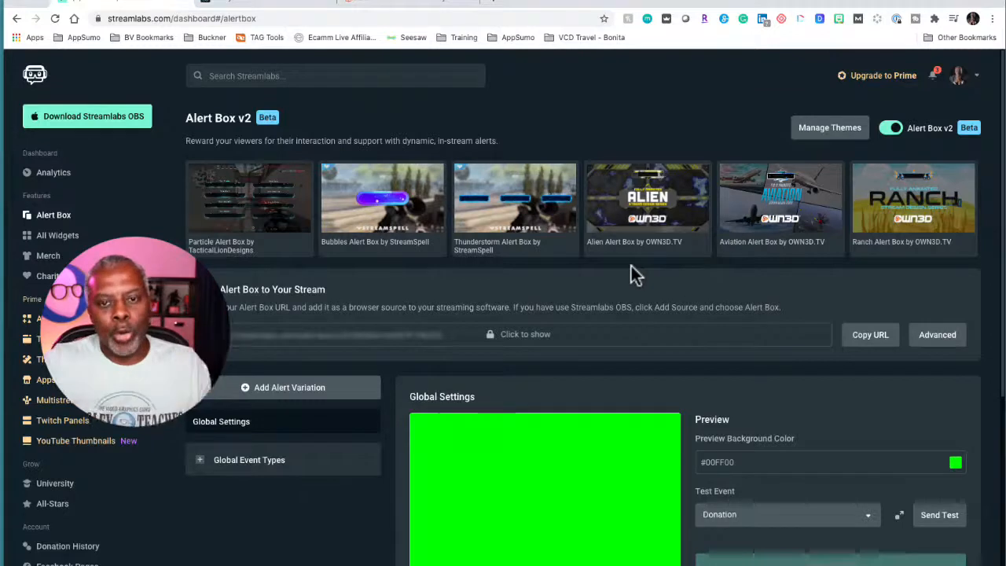
pyautogui.click(959, 74)
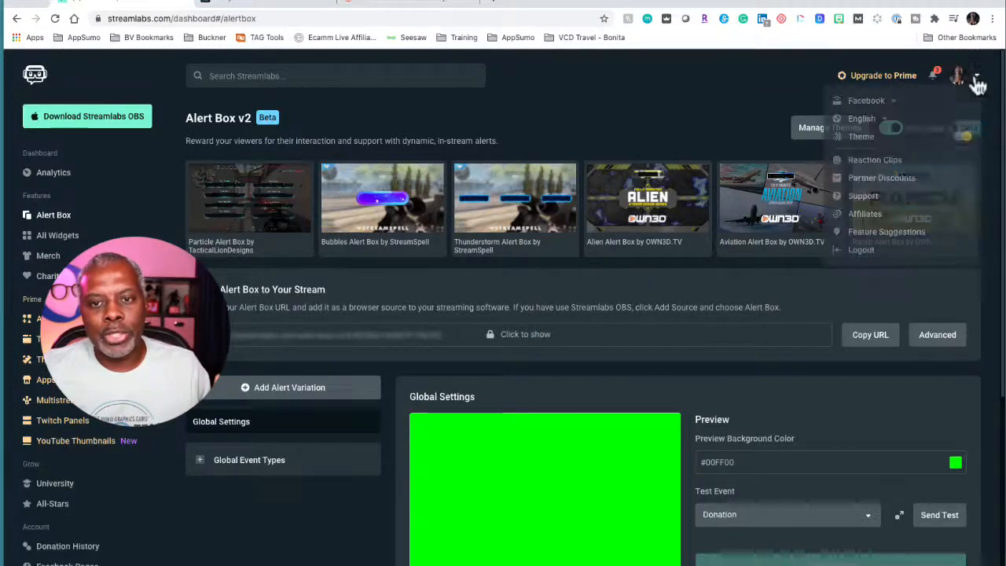
pyautogui.click(871, 107)
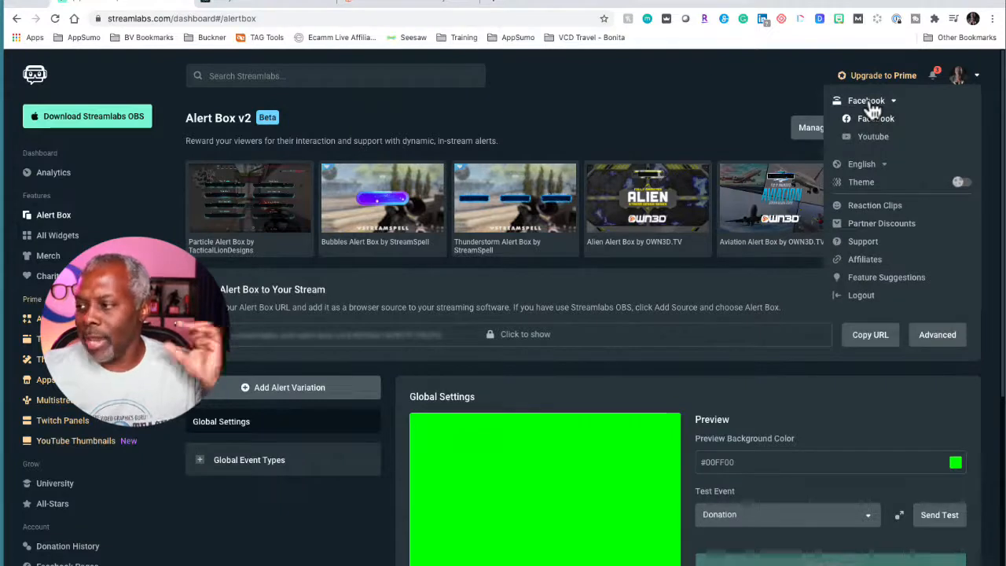
pyautogui.click(557, 391)
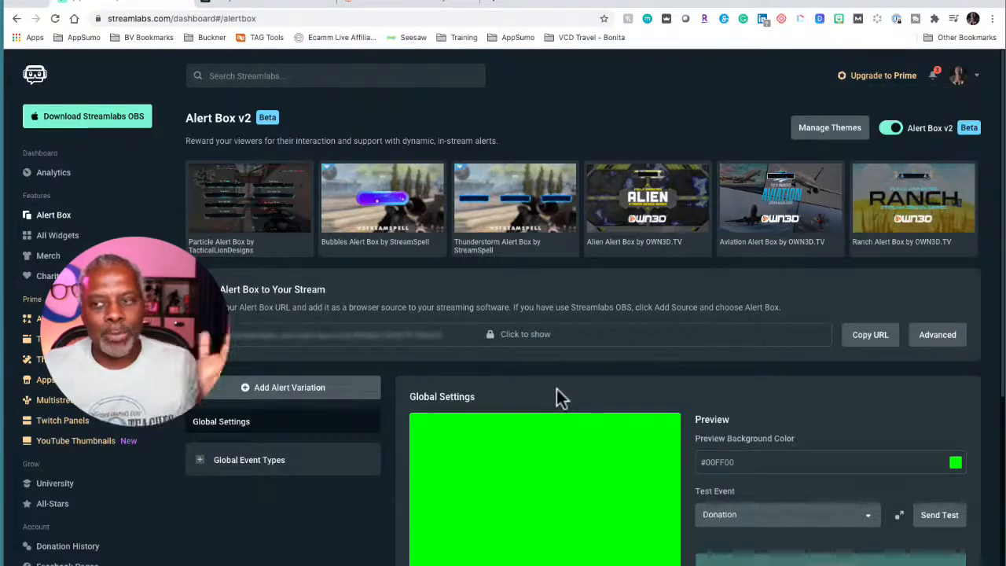
# Step: Look through the test event options available for the Alert Box preview without changing the selection
pyautogui.scroll(-1, 609, 349)
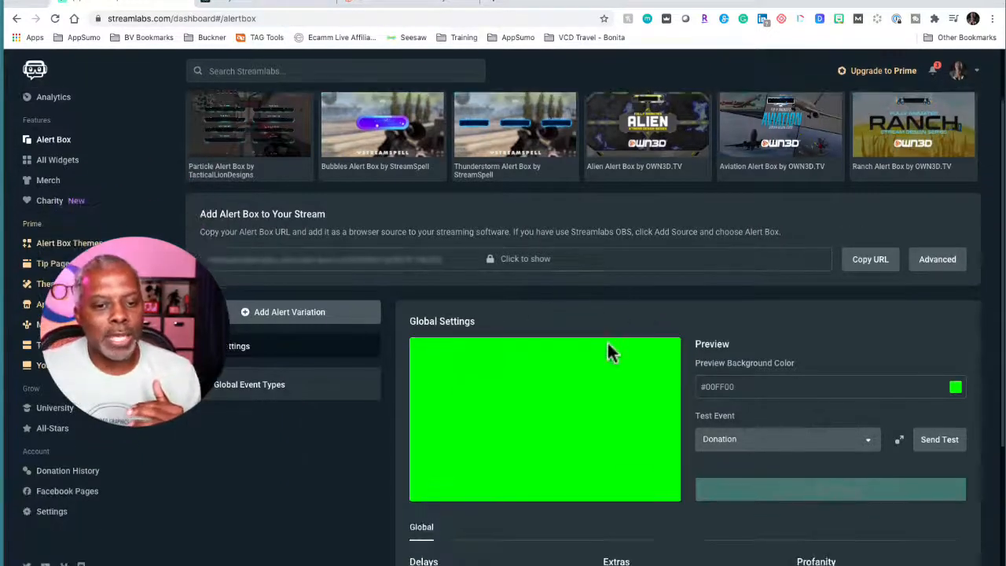
pyautogui.scroll(-1, 607, 353)
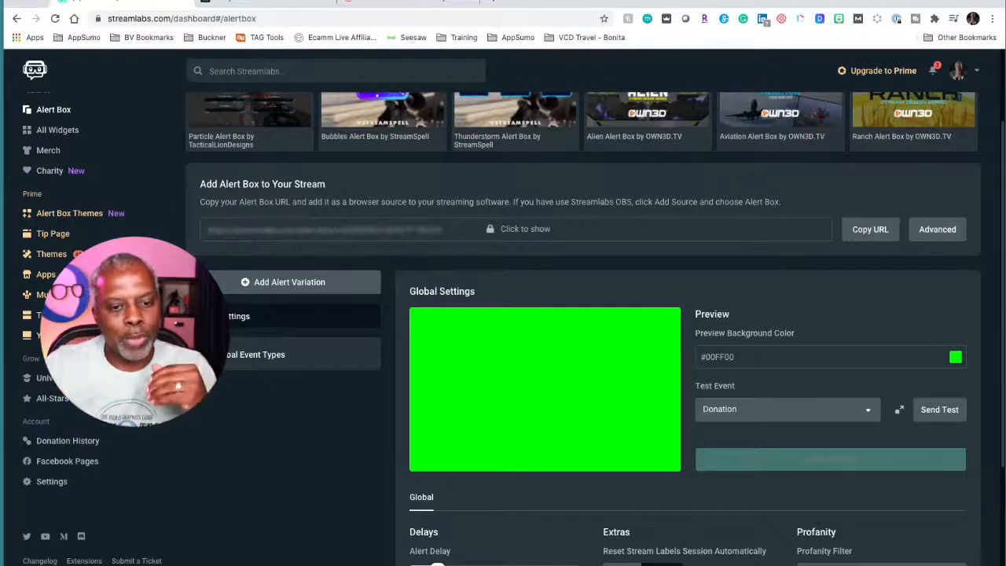
pyautogui.scroll(-1, 440, 302)
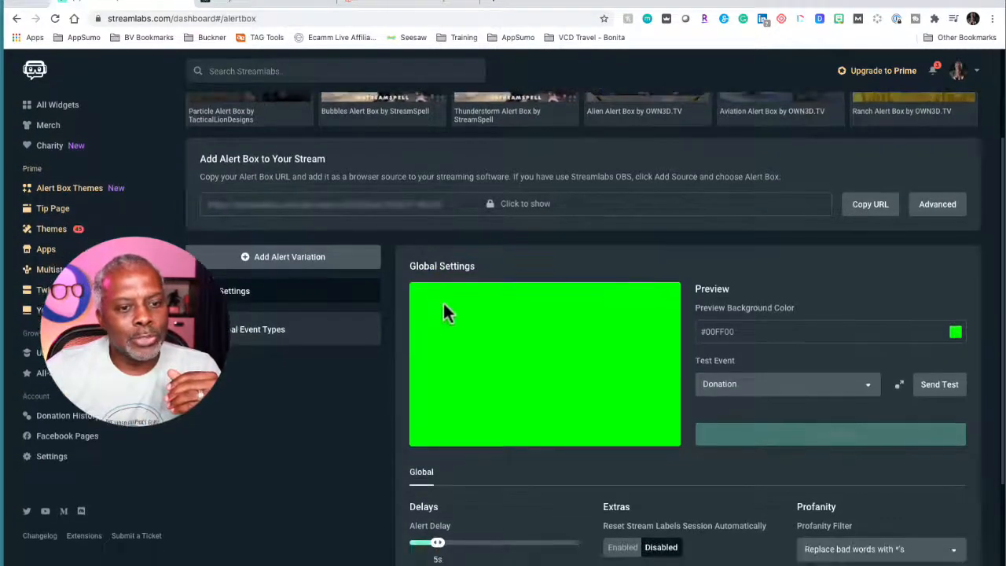
pyautogui.click(831, 374)
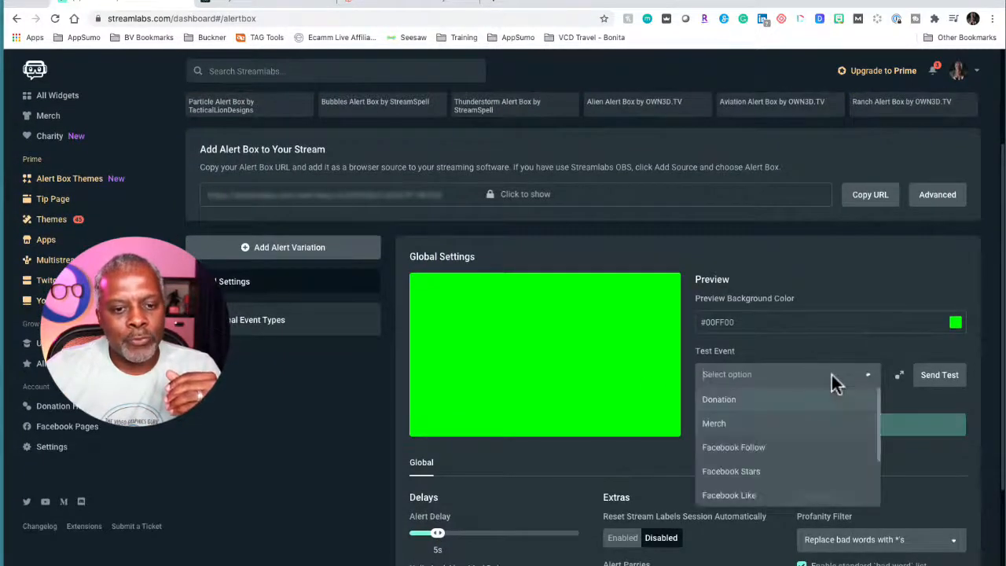
pyautogui.scroll(-2, 816, 419)
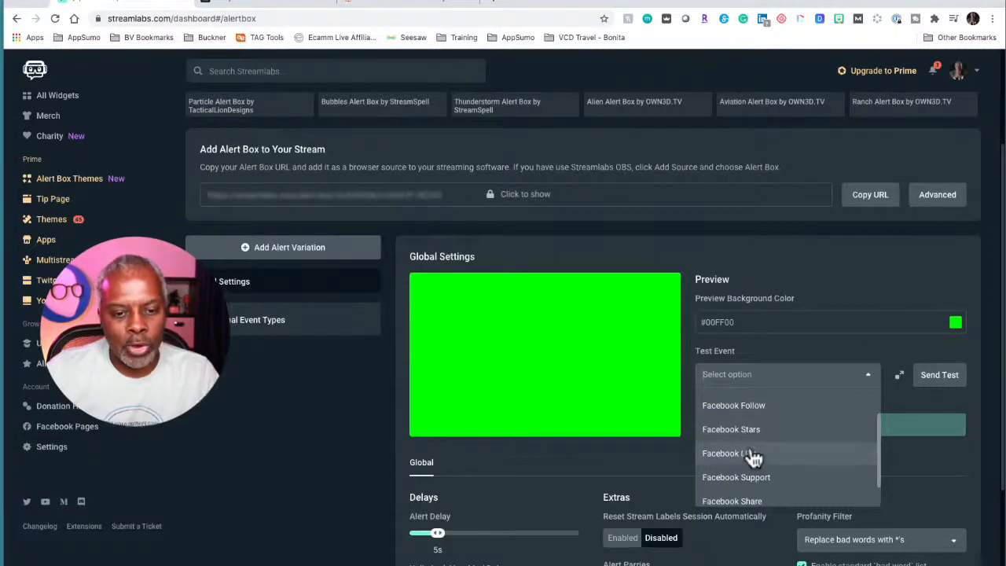
pyautogui.scroll(-1, 765, 488)
pyautogui.click(816, 271)
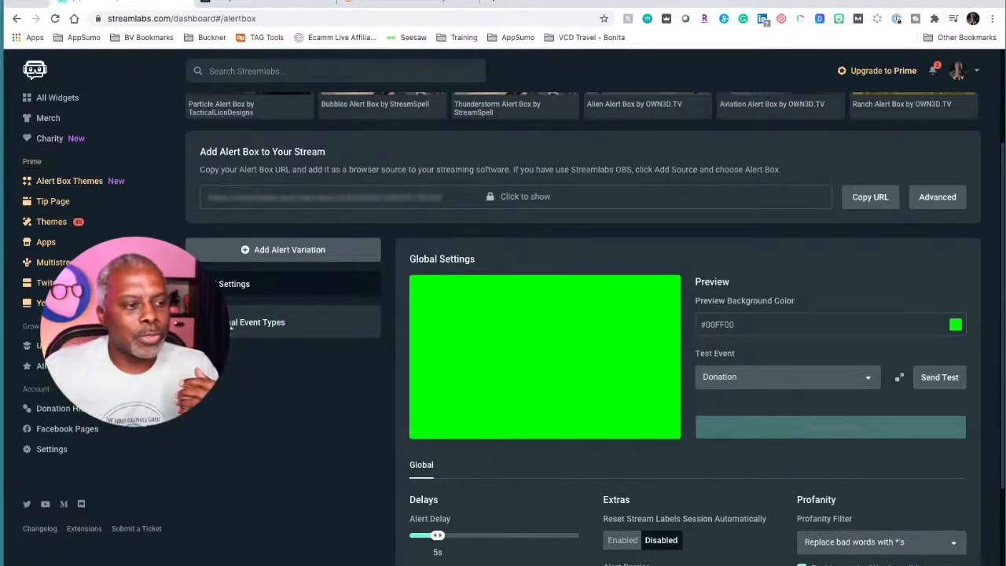
# Step: Expand the global event types, review which alerts are switched on, and collapse the list
pyautogui.click(212, 322)
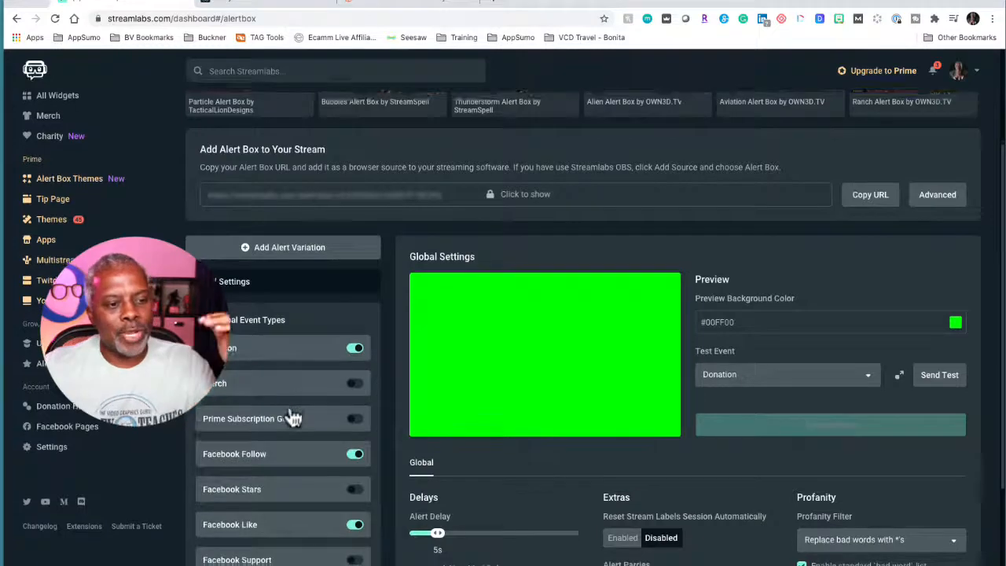
pyautogui.scroll(-1, 292, 416)
pyautogui.scroll(-1, 293, 416)
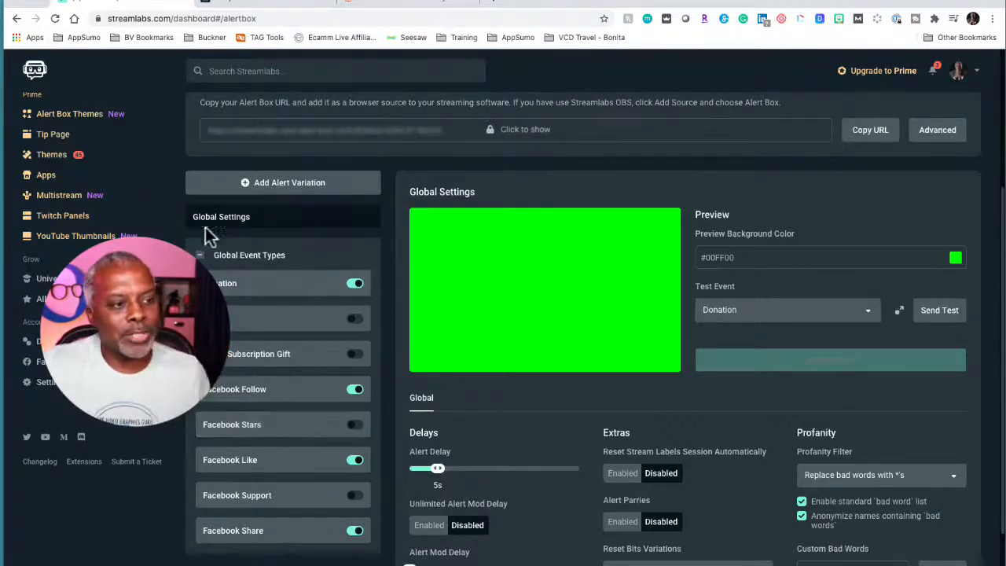
pyautogui.click(200, 255)
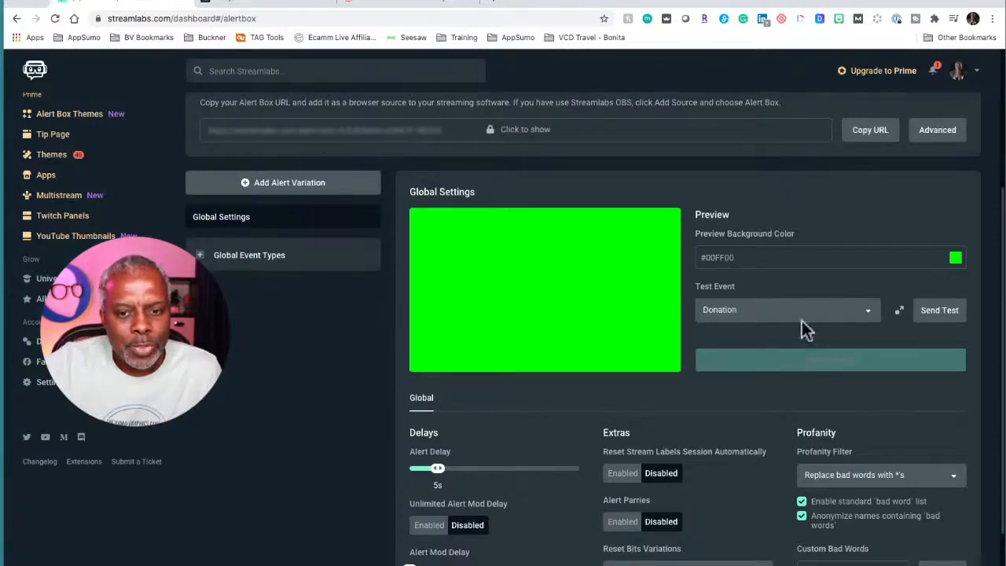
# Step: Send a test Donation alert and review the global delay, extras and profanity settings
pyautogui.click(937, 324)
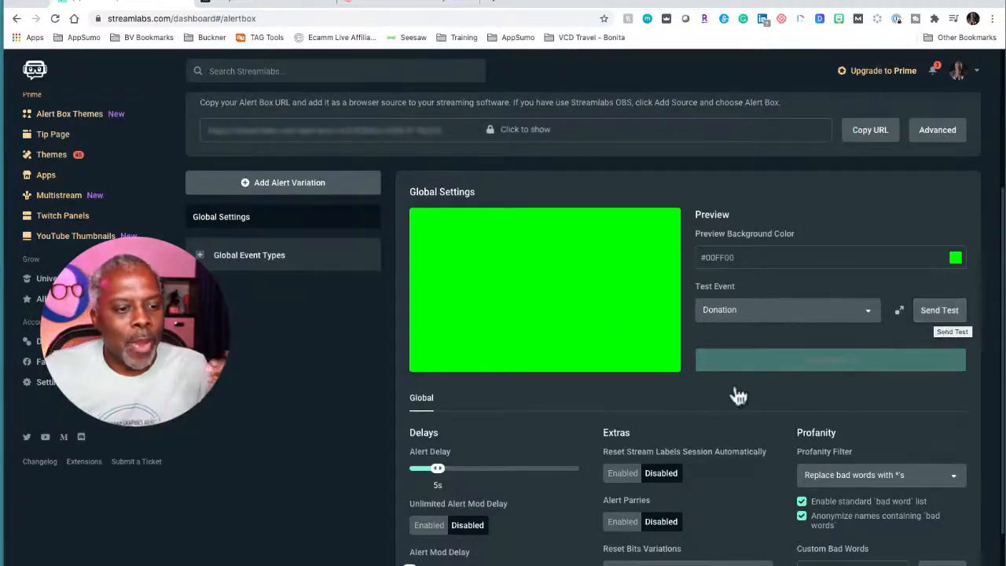
pyautogui.scroll(-1, 519, 383)
pyautogui.scroll(-1, 519, 373)
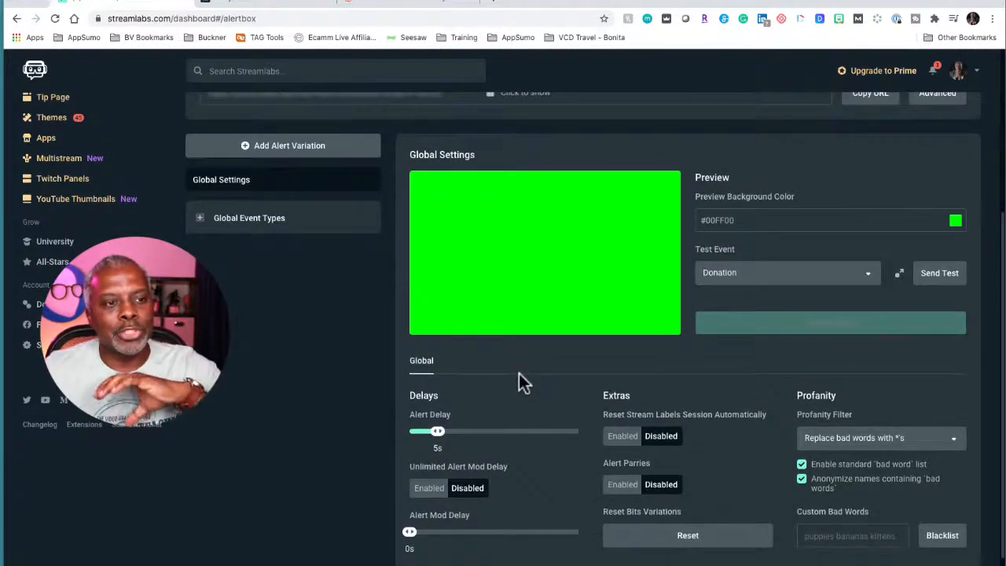
pyautogui.scroll(-1, 519, 373)
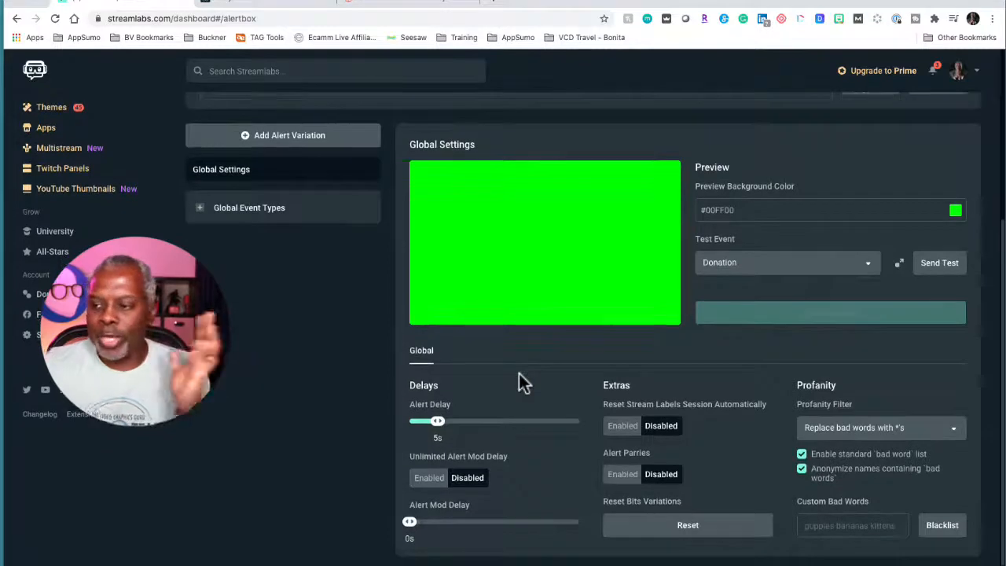
pyautogui.scroll(-1, 519, 374)
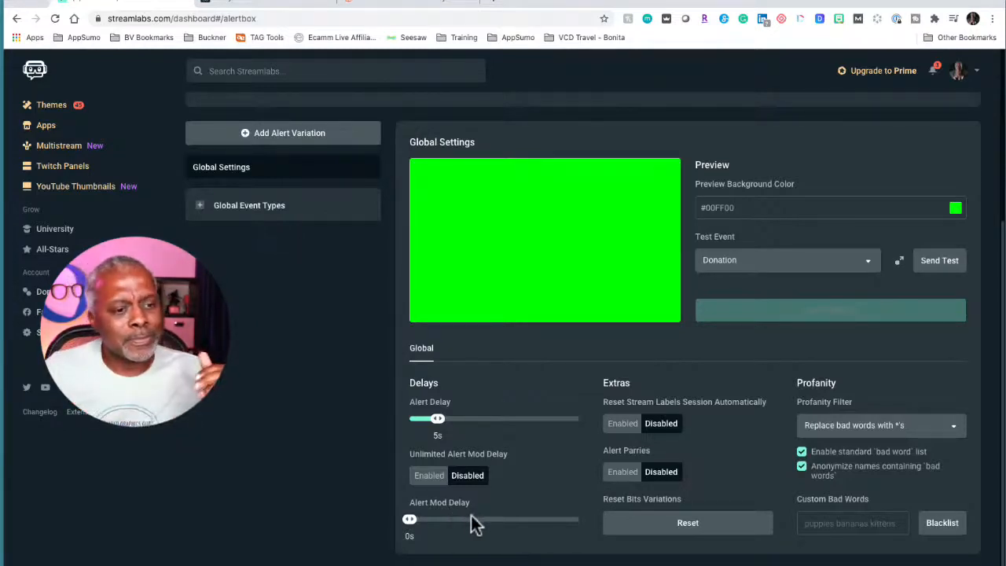
# Step: Set the test event to Facebook Like and send a test alert
pyautogui.click(769, 262)
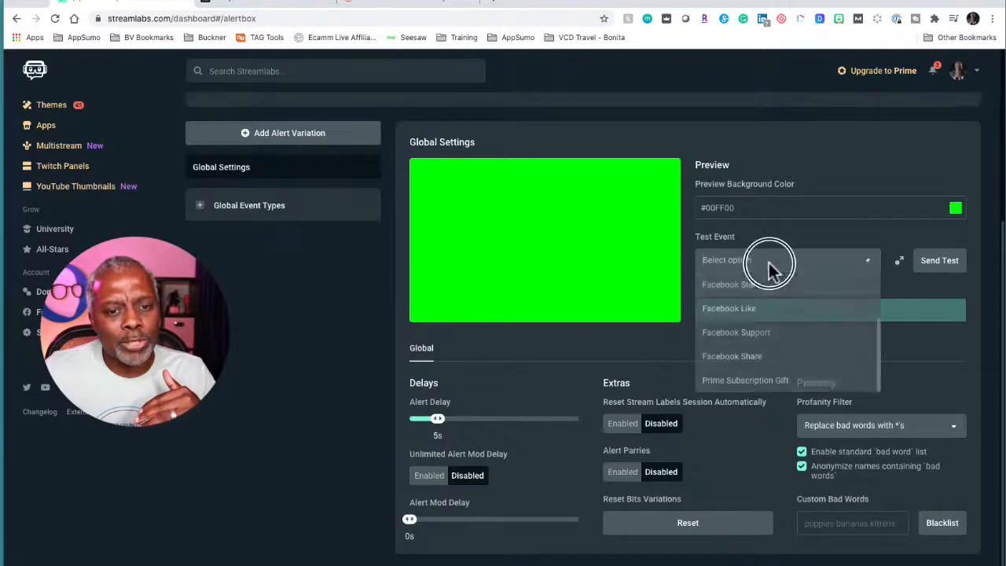
pyautogui.scroll(1, 819, 371)
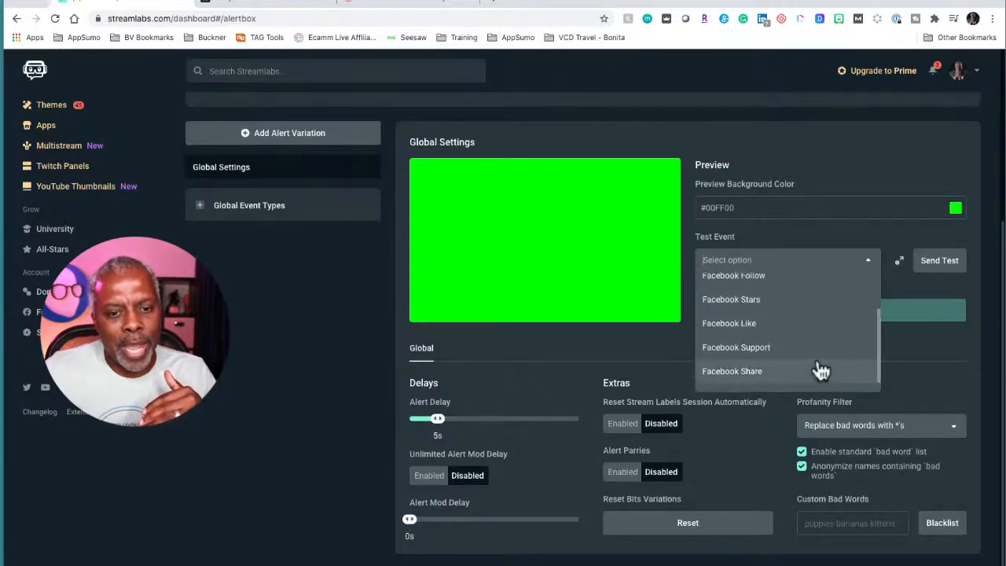
pyautogui.click(731, 330)
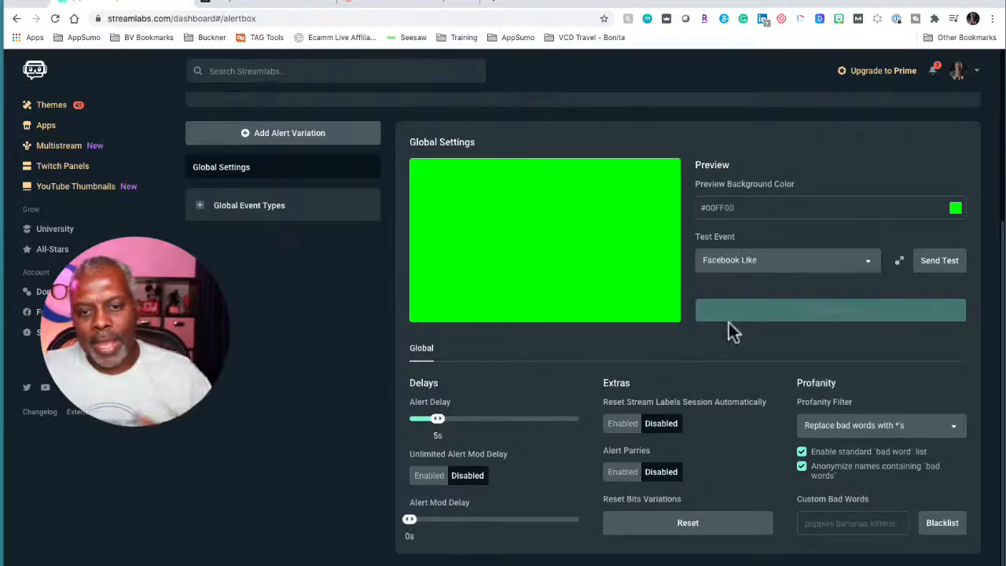
pyautogui.click(953, 265)
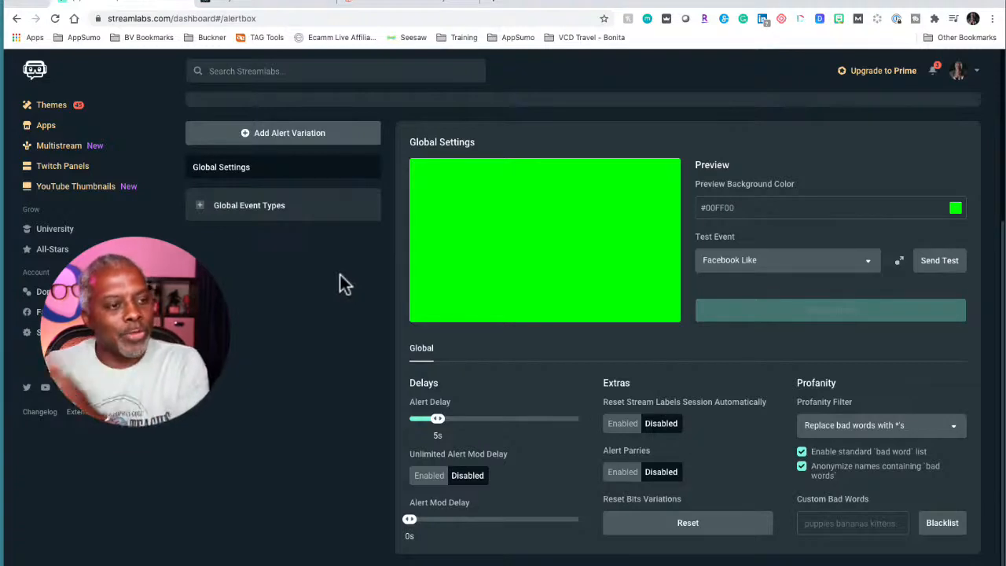
# Step: Expand the global event types and open the Facebook Like alert's general settings for editing
pyautogui.click(202, 205)
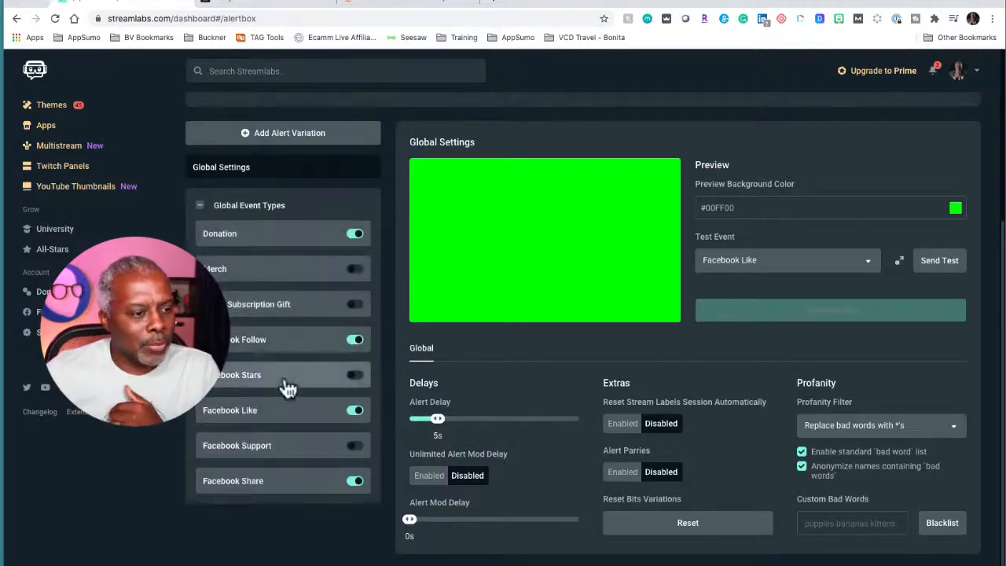
pyautogui.click(236, 415)
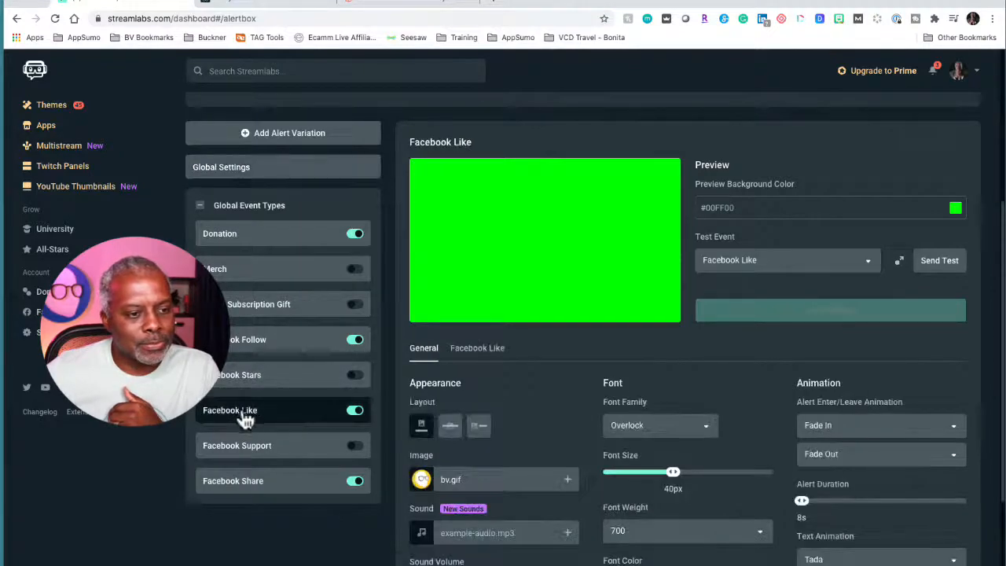
pyautogui.scroll(-2, 784, 396)
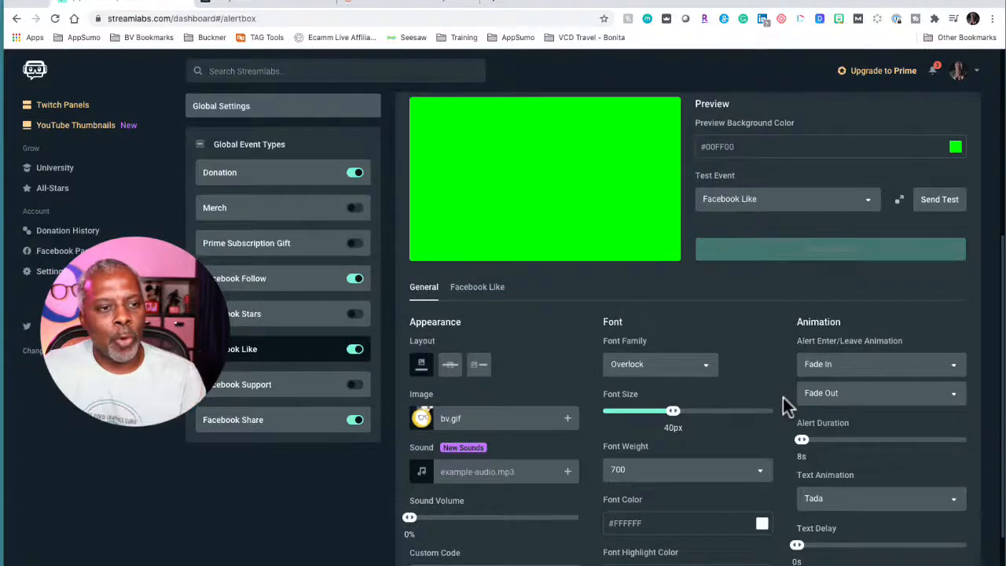
pyautogui.scroll(-1, 783, 398)
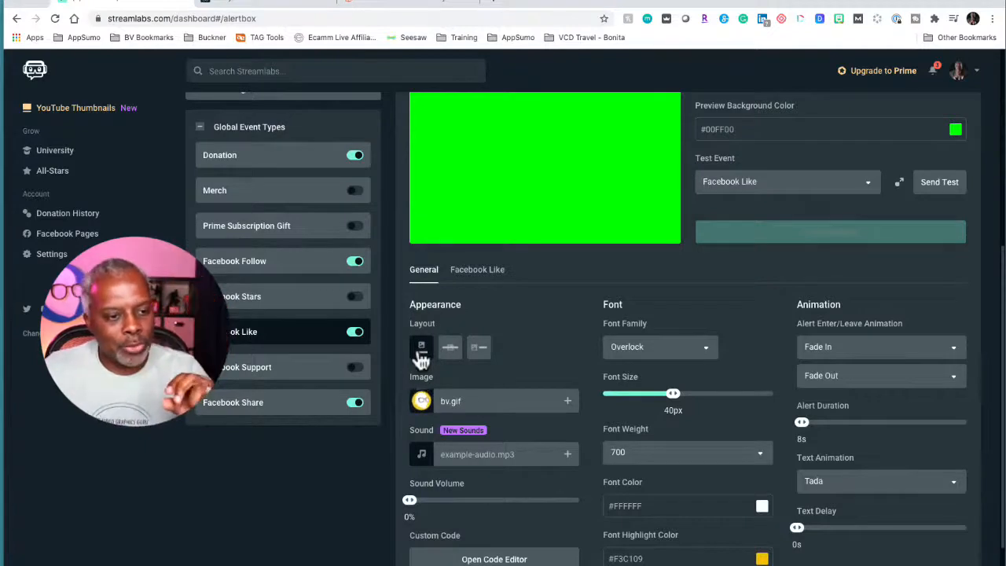
# Step: Try the other two layouts for the Facebook Like alert and return to the image-above-text layout
pyautogui.click(453, 354)
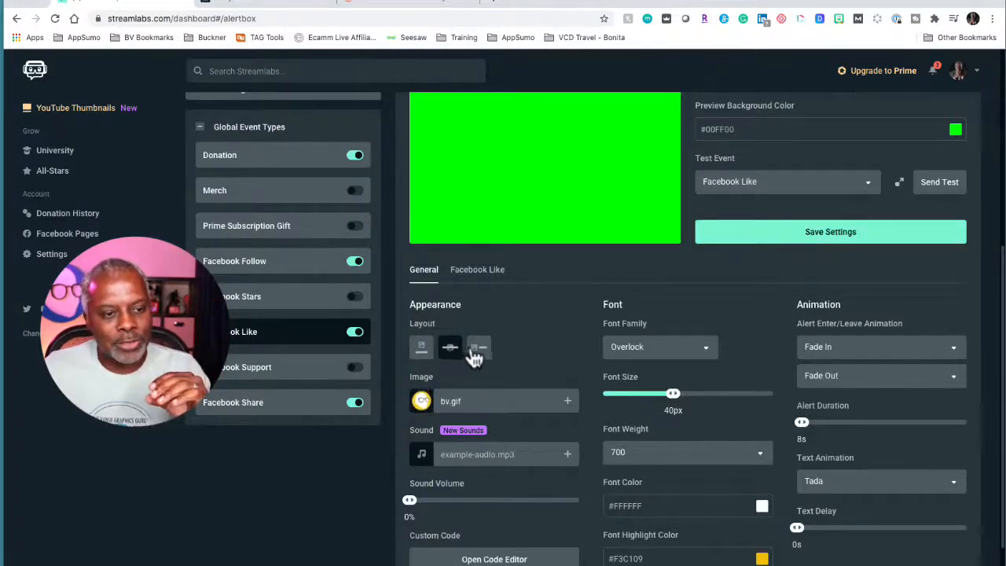
pyautogui.click(476, 354)
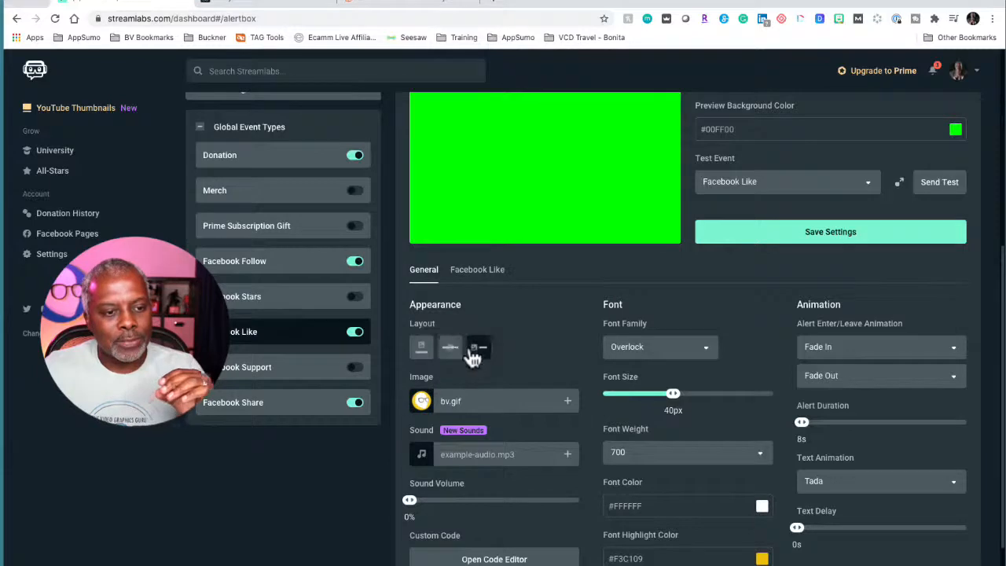
pyautogui.click(421, 351)
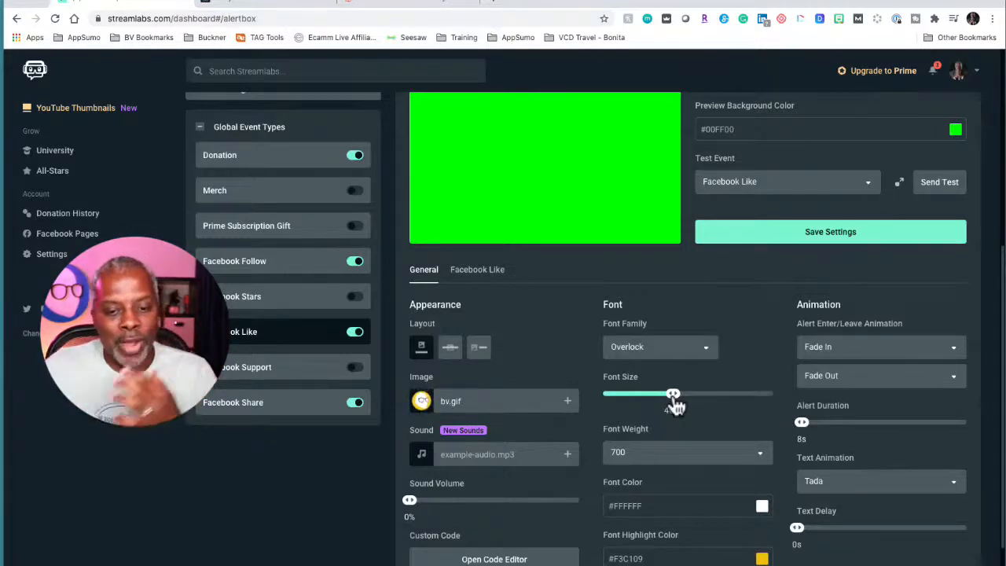
# Step: Open the image gallery for the Facebook Like alert, switch to the GIFly website and select its web address
pyautogui.scroll(-1, 675, 401)
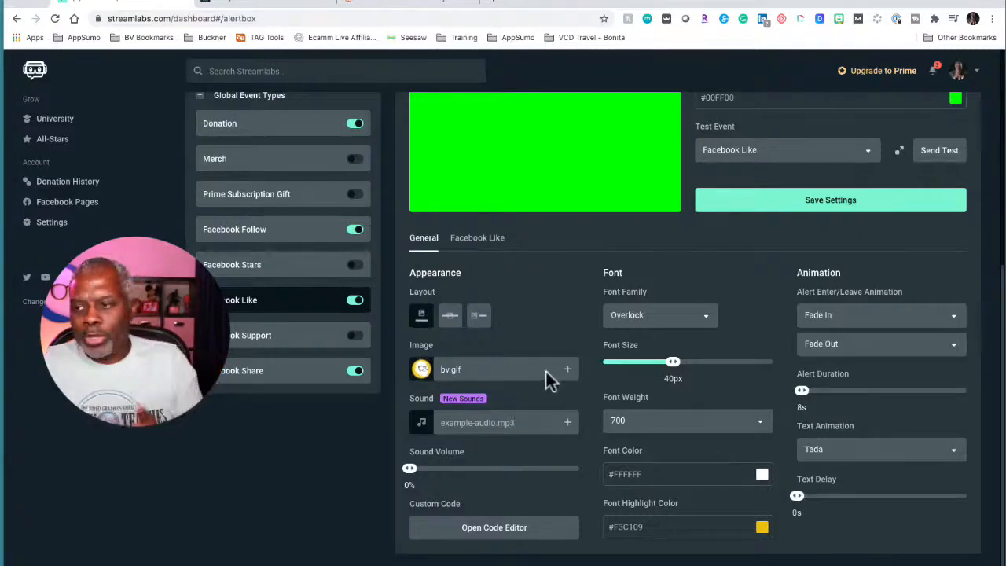
pyautogui.click(566, 370)
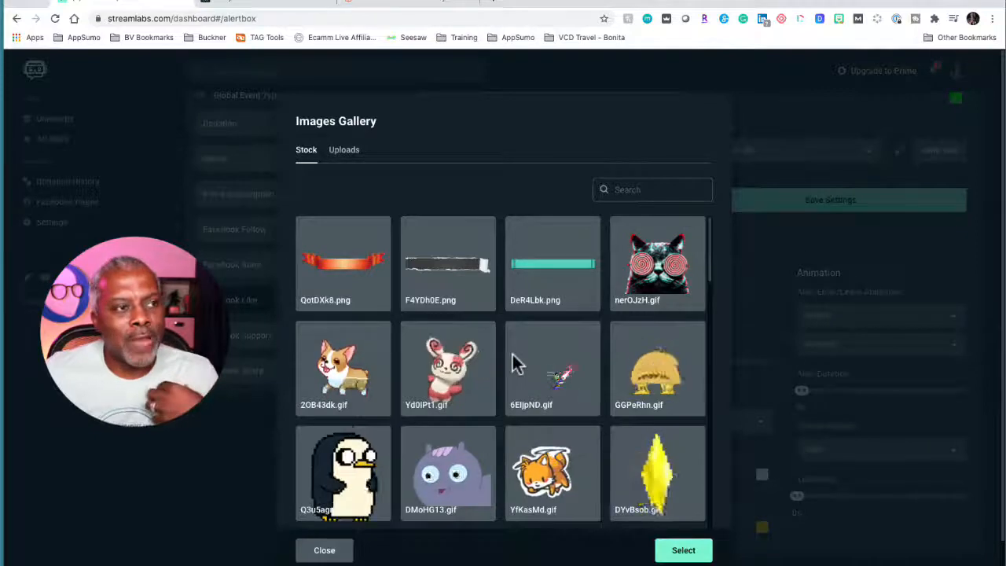
pyautogui.click(253, 8)
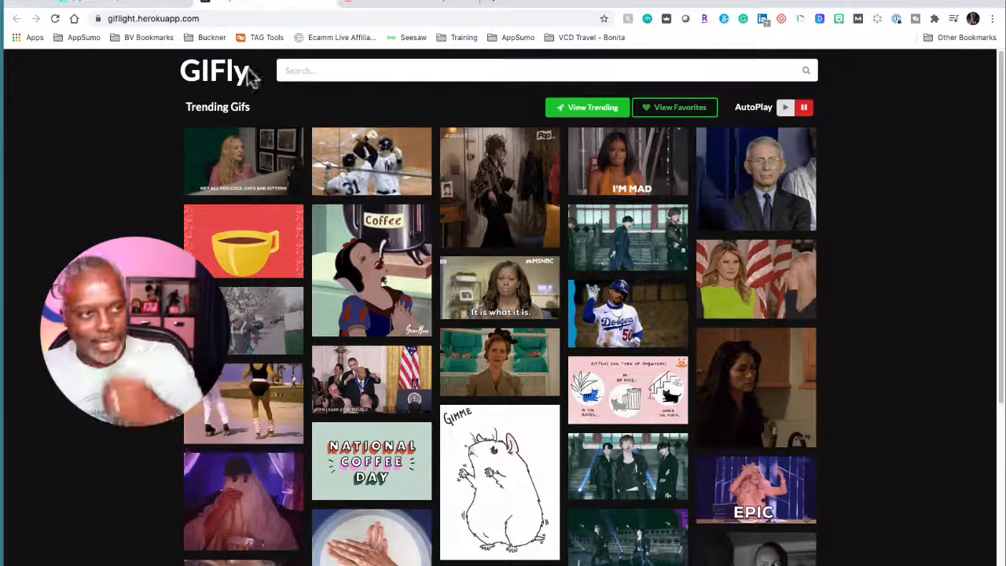
pyautogui.click(153, 18)
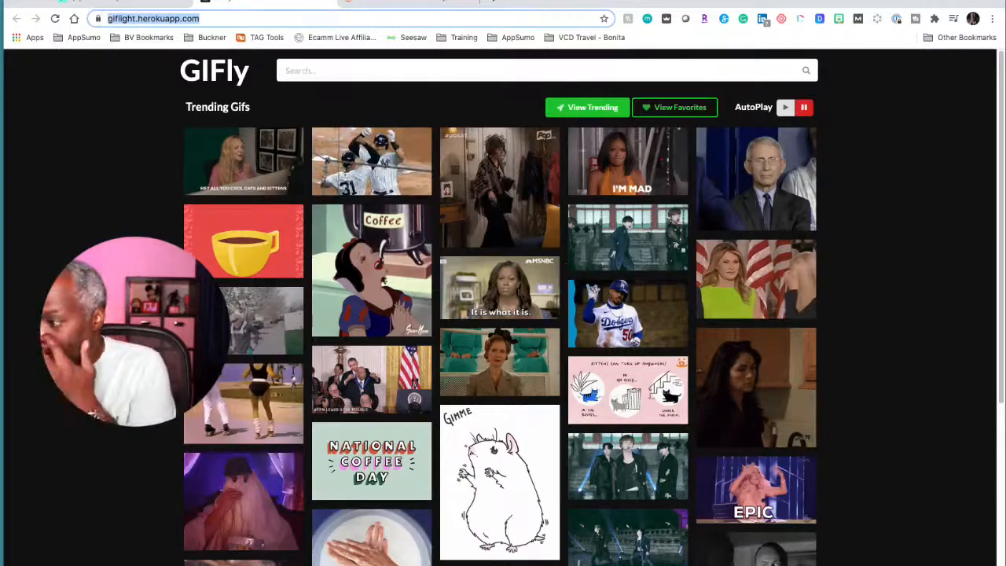
pyautogui.press('super+Tab')
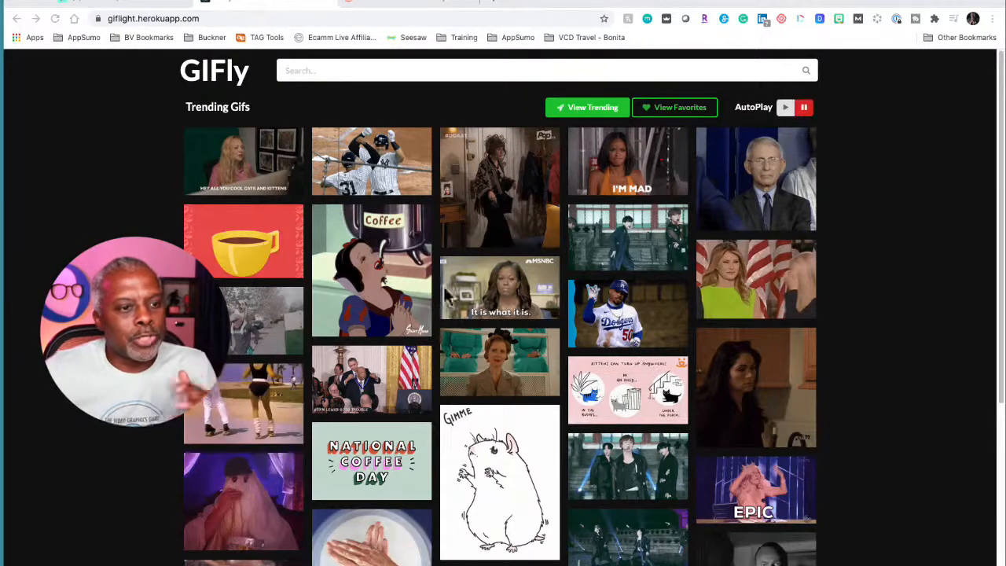
# Step: Search GIFly for "transparent" and save the GIF of the dancer in a white suit and hat as 32 in the 092920-widgets folder
pyautogui.click(340, 70)
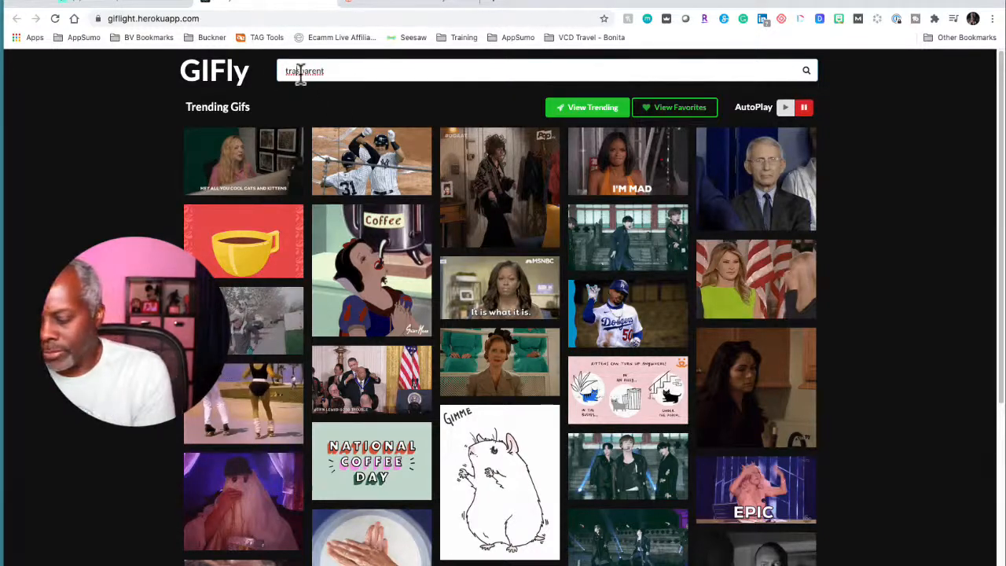
pyautogui.press('Return')
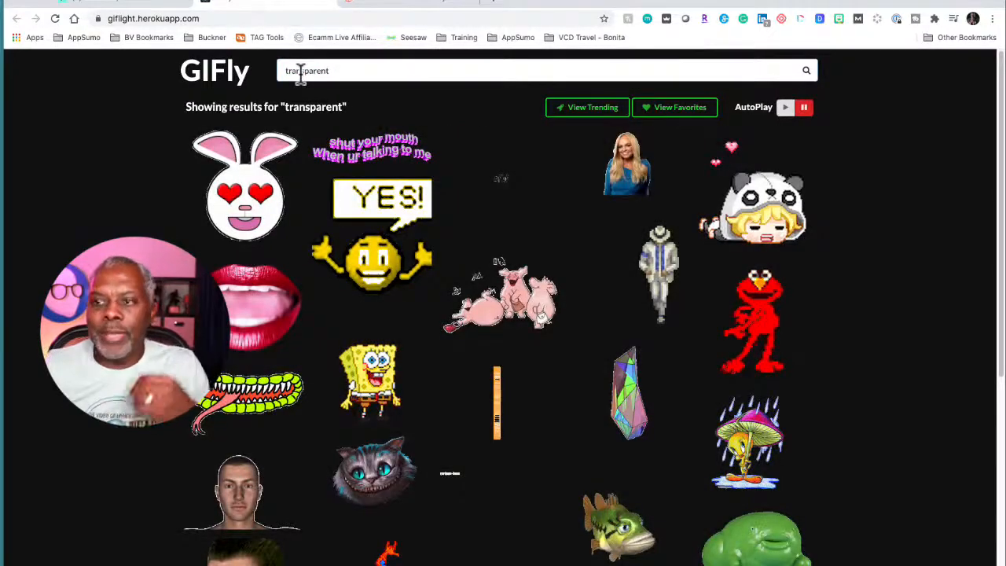
pyautogui.moveTo(667, 285)
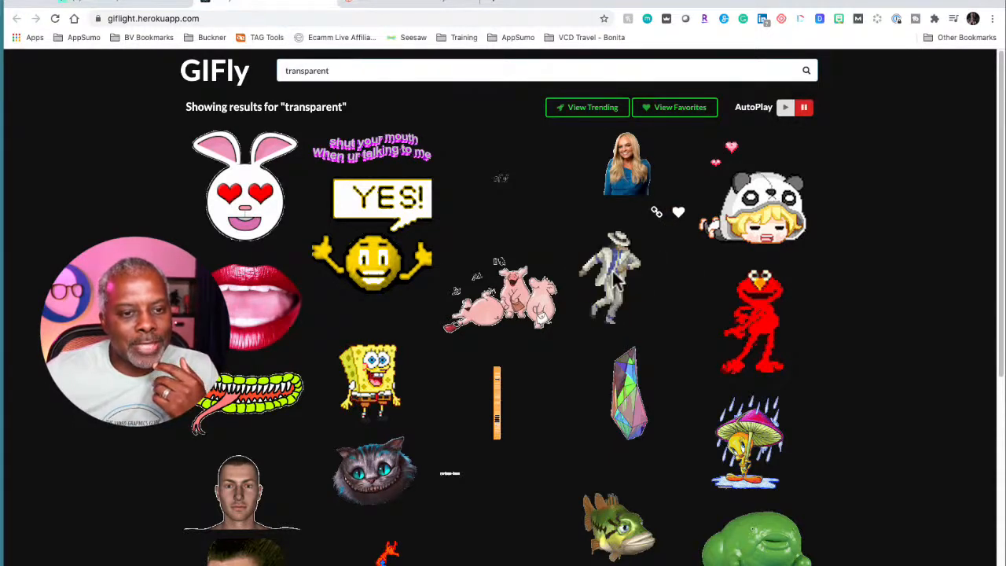
pyautogui.rightClick(615, 280)
pyautogui.click(629, 289)
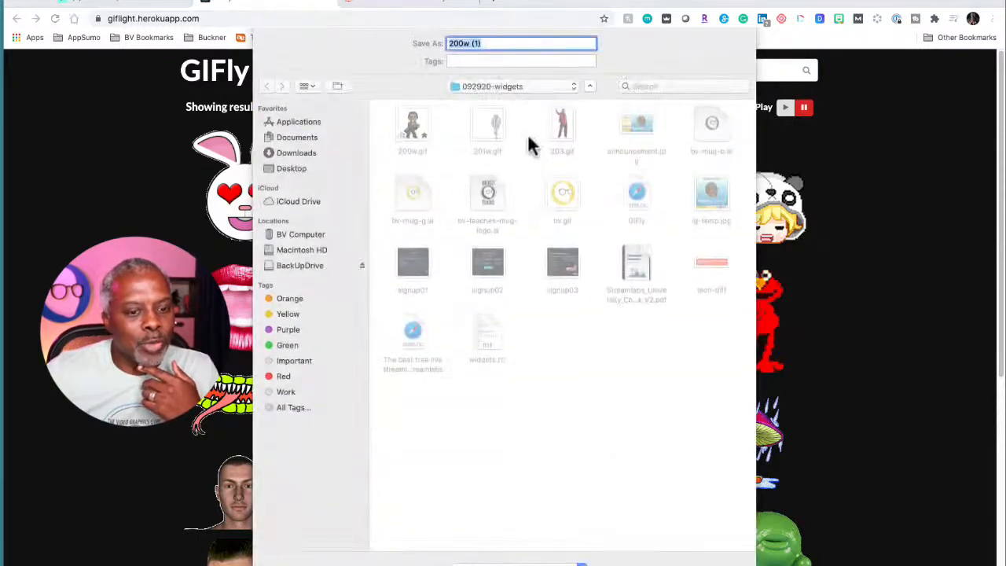
pyautogui.write('32')
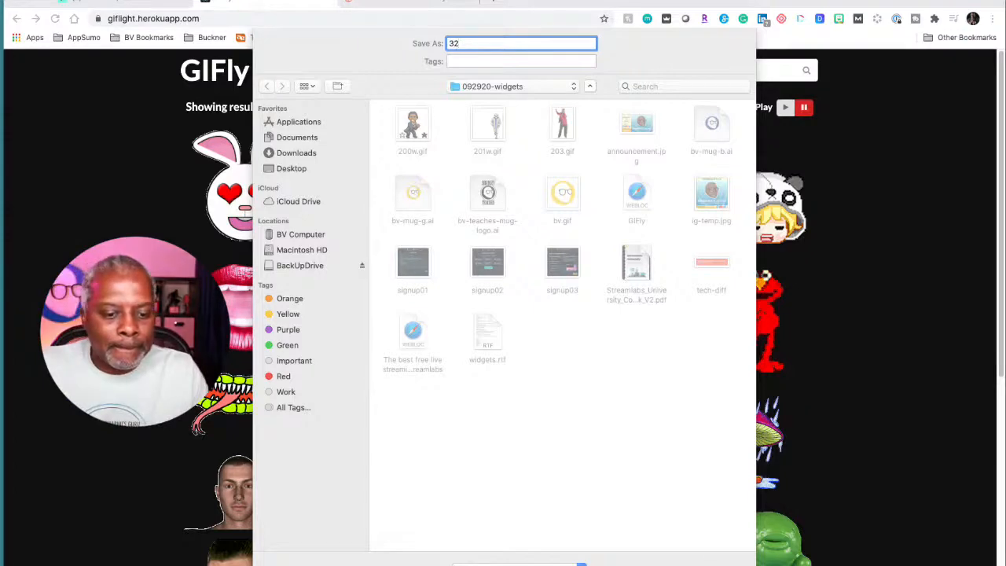
pyautogui.press('Return')
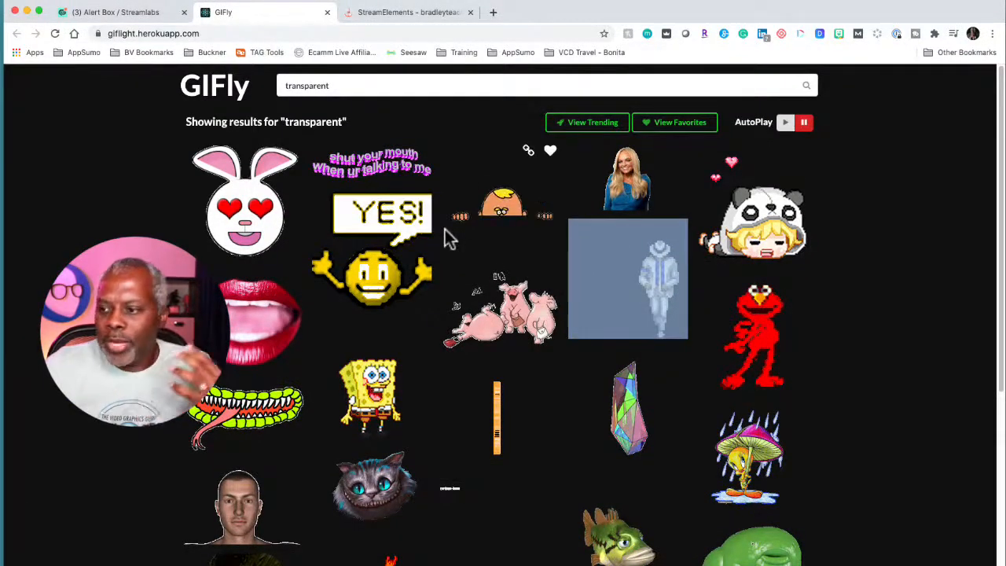
# Step: Return to the Streamlabs image gallery, upload 32.gif and apply it as the Facebook Like alert image
pyautogui.click(138, 23)
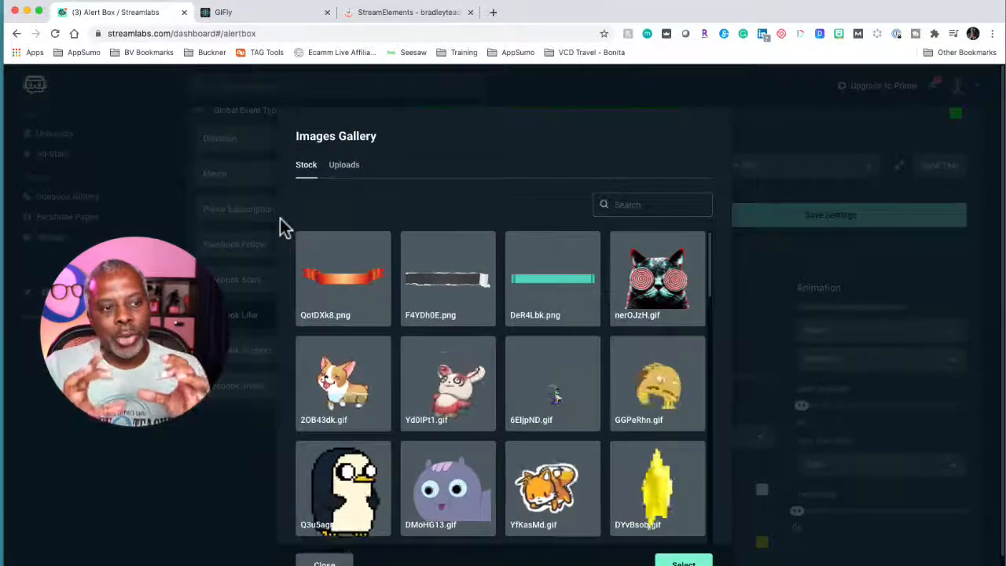
pyautogui.click(343, 171)
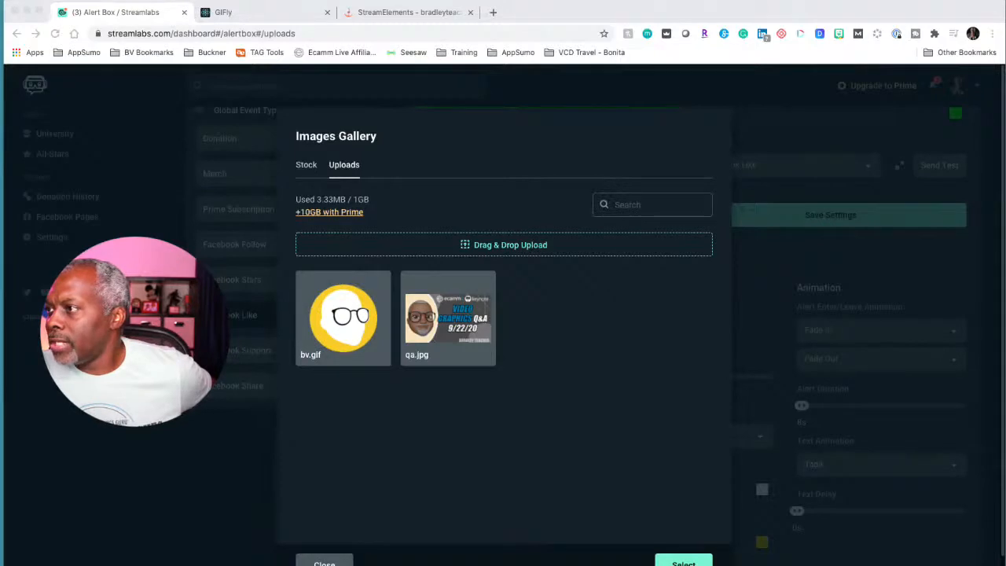
pyautogui.moveTo(759, 274); pyautogui.dragTo(528, 327)
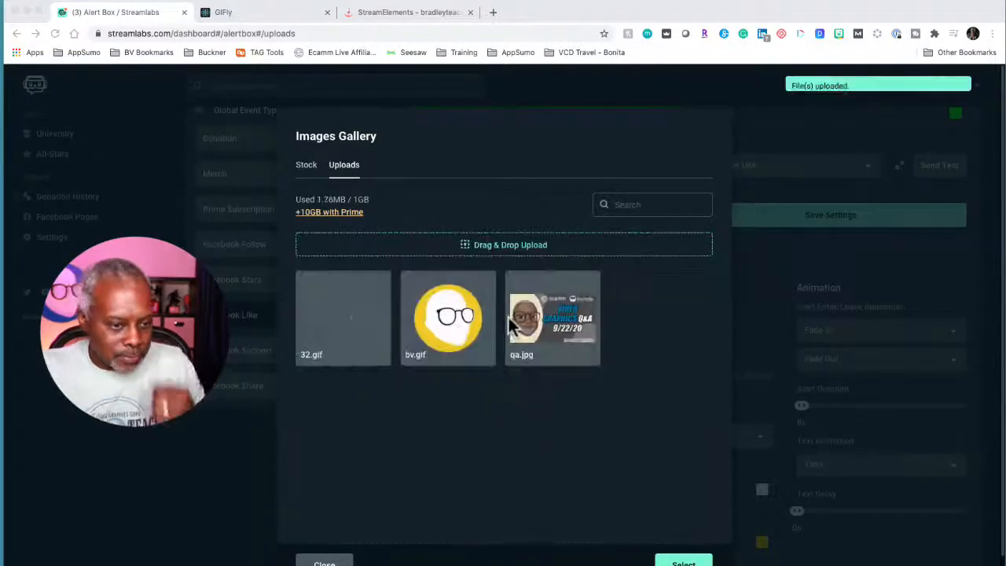
pyautogui.click(336, 326)
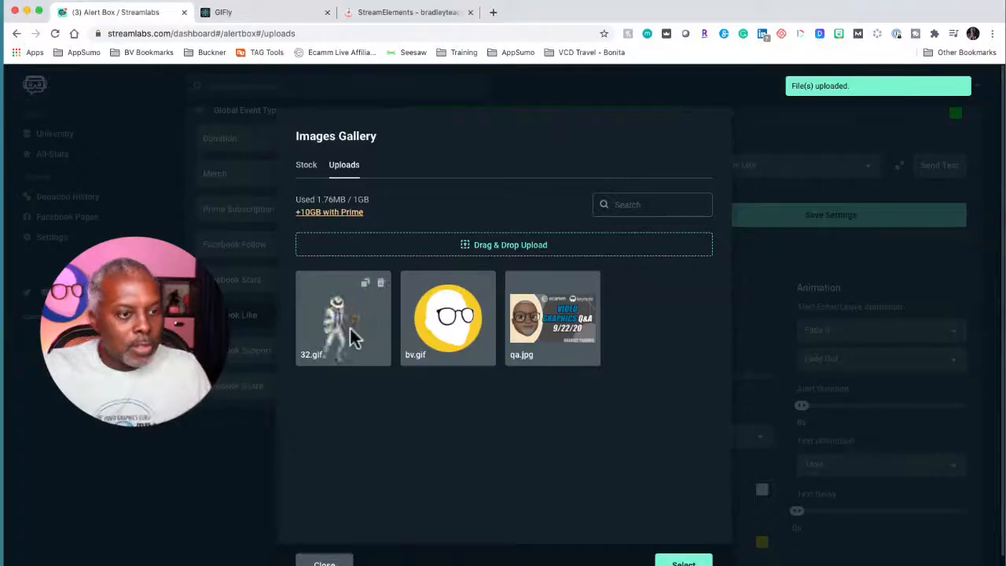
pyautogui.click(345, 325)
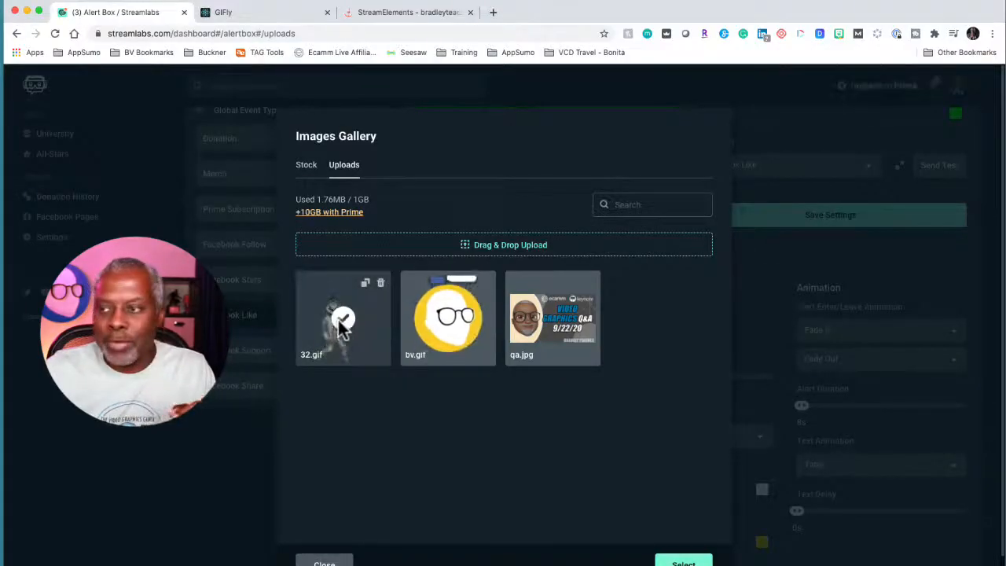
pyautogui.click(681, 562)
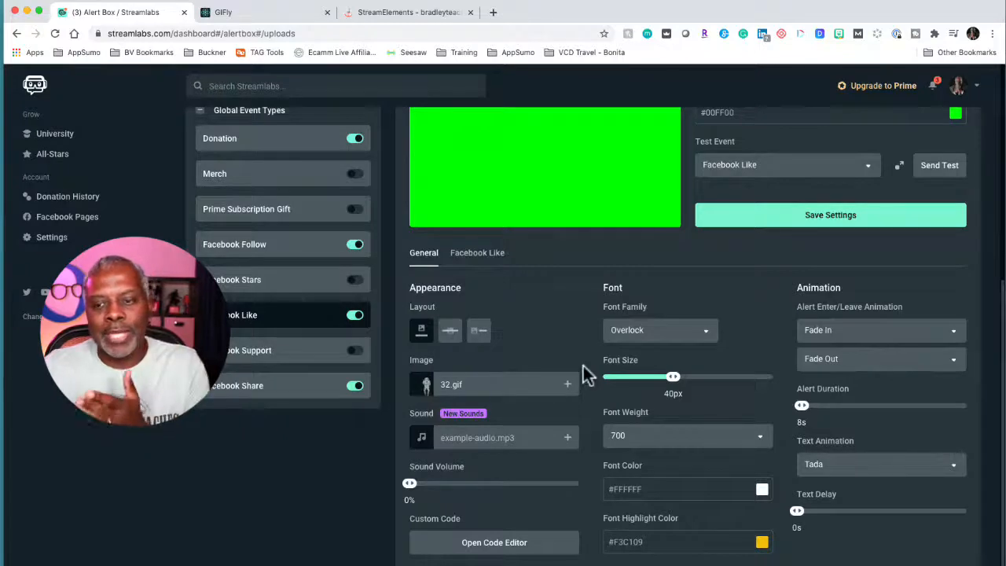
# Step: Set the Facebook Like alert's text animation to Rubber Band and save the settings
pyautogui.click(884, 473)
pyautogui.click(846, 426)
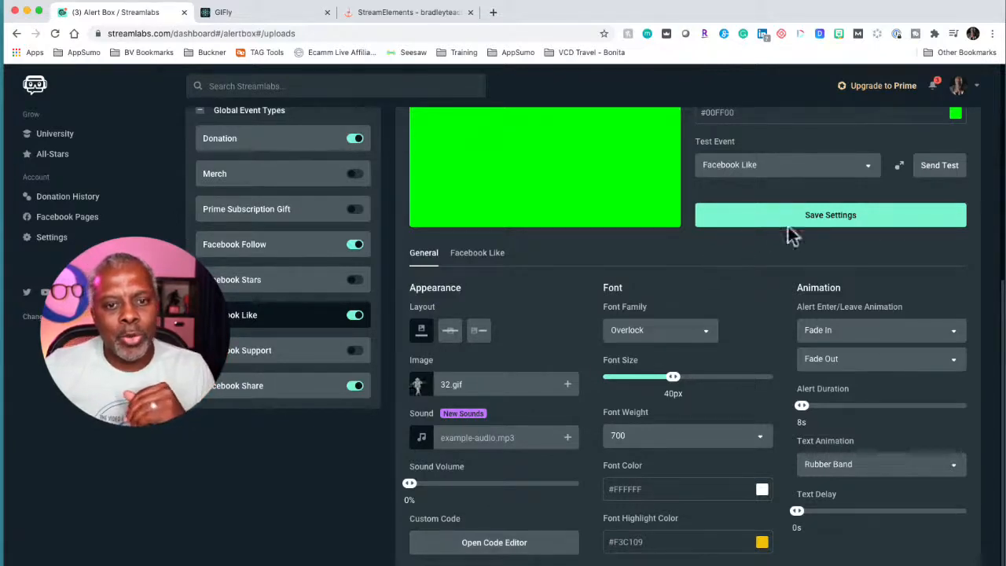
pyautogui.click(813, 216)
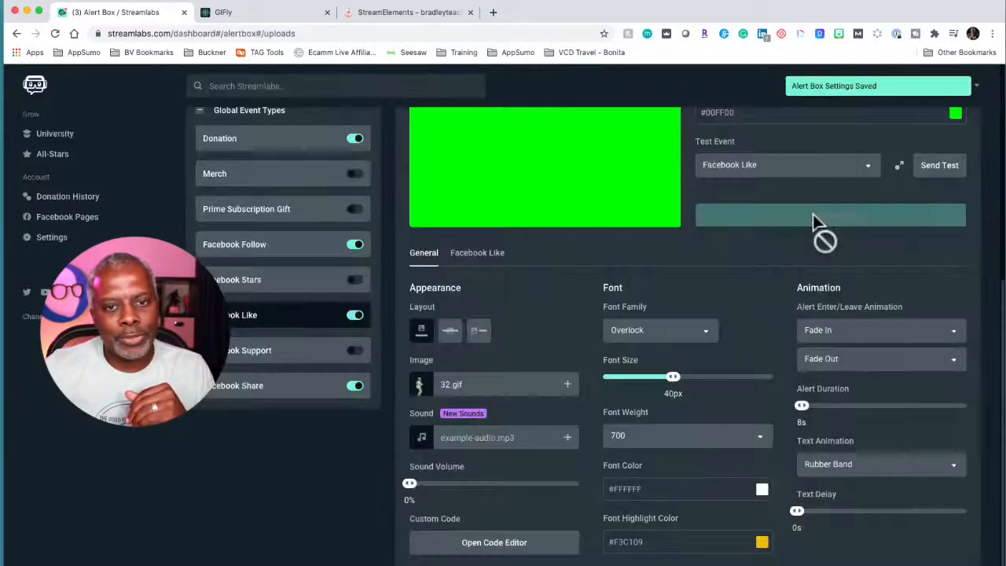
# Step: Send a test Facebook Like alert and check how it plays in the preview
pyautogui.click(940, 170)
pyautogui.scroll(5, 932, 181)
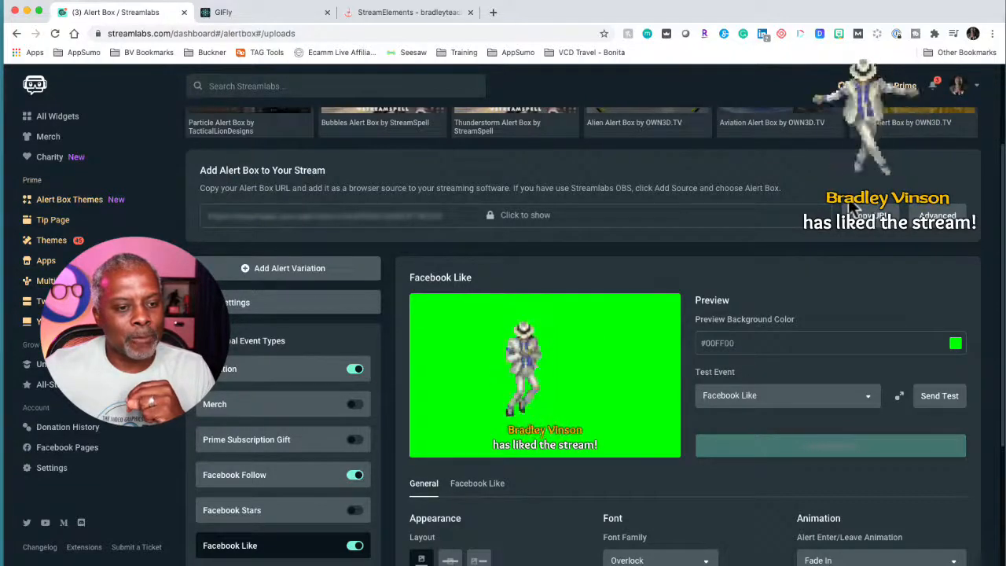
pyautogui.scroll(-1, 885, 312)
pyautogui.scroll(-5, 885, 312)
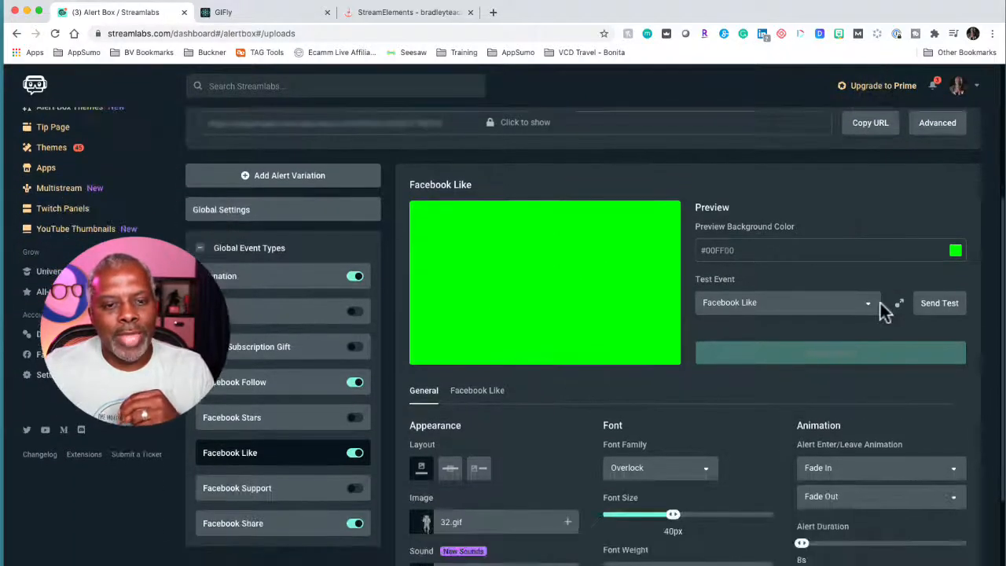
pyautogui.moveTo(881, 304)
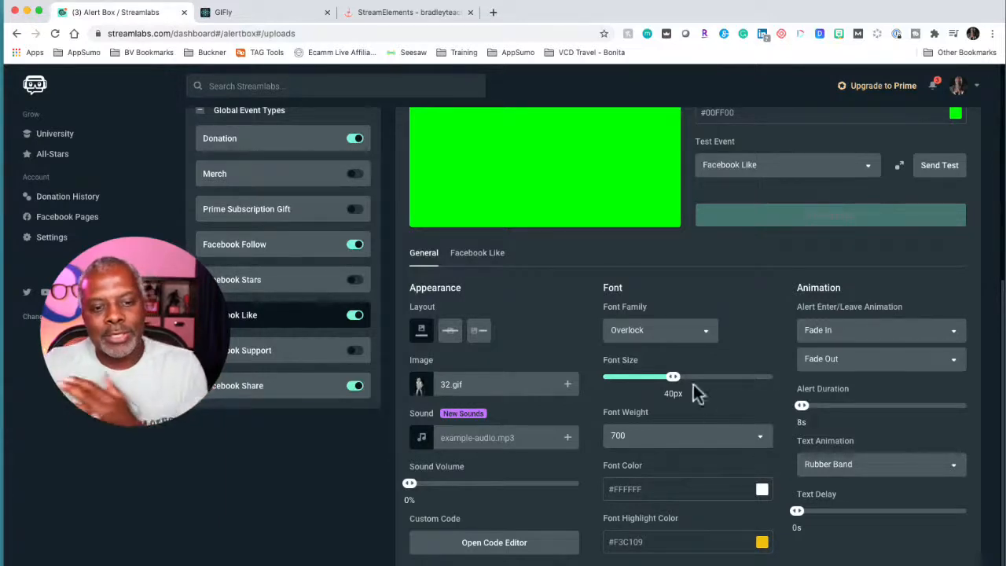
# Step: Set the Facebook Like alert's font size to 30px and look at the enter animation options without changing them
pyautogui.click(669, 377)
pyautogui.moveTo(669, 377); pyautogui.dragTo(648, 377)
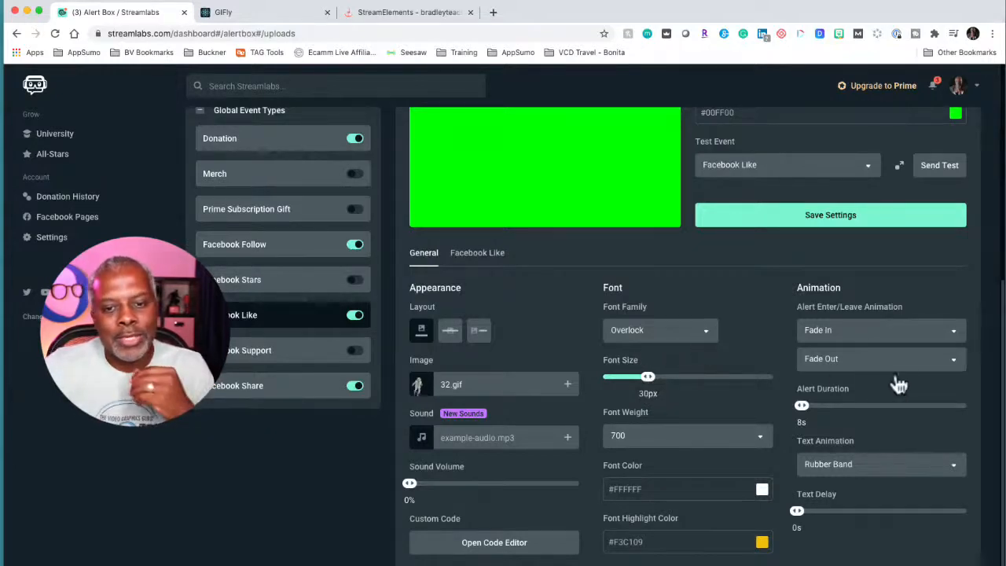
pyautogui.click(953, 336)
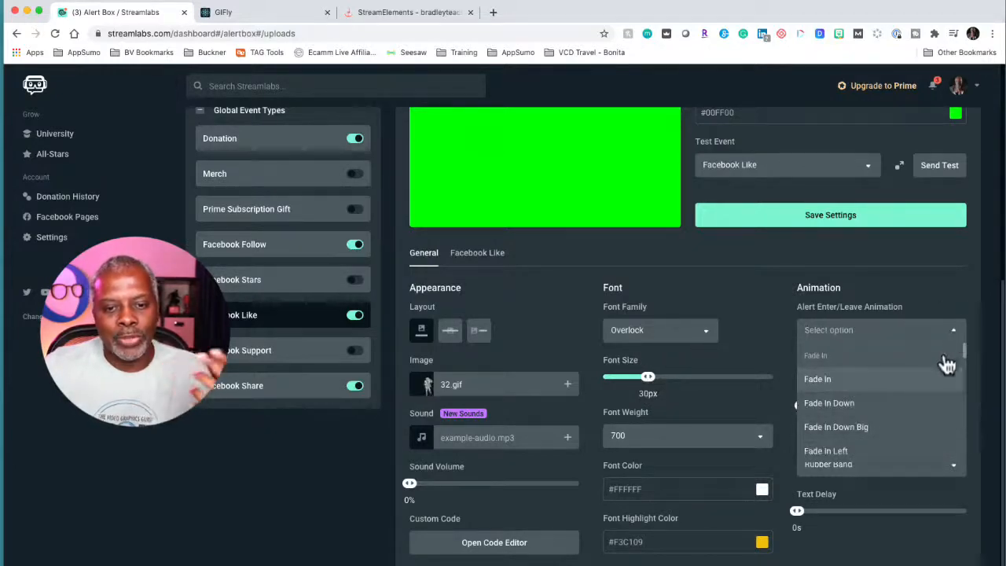
pyautogui.click(773, 305)
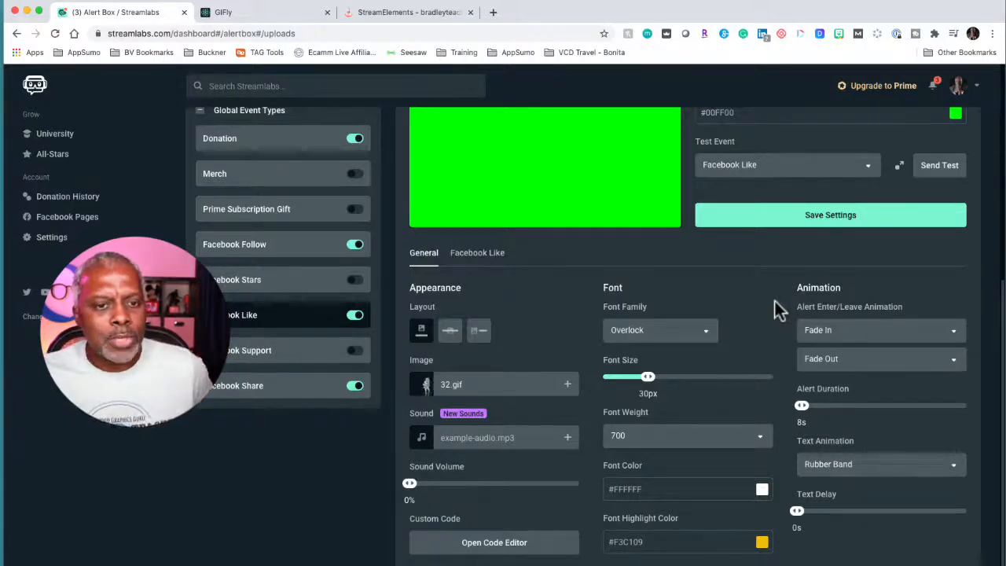
# Step: Copy the Alert Box URL for use as a browser source and switch to another application
pyautogui.scroll(5, 778, 315)
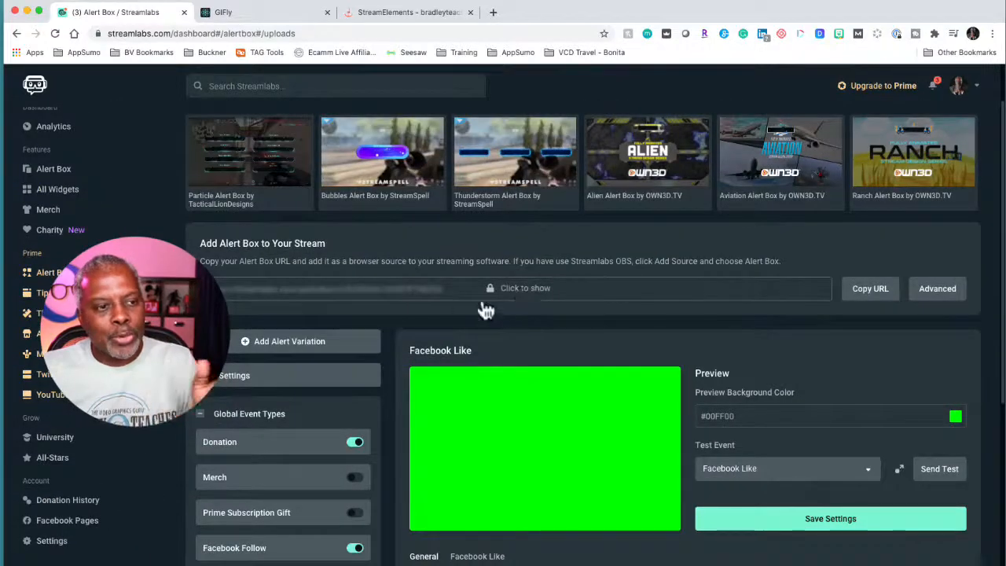
pyautogui.click(876, 303)
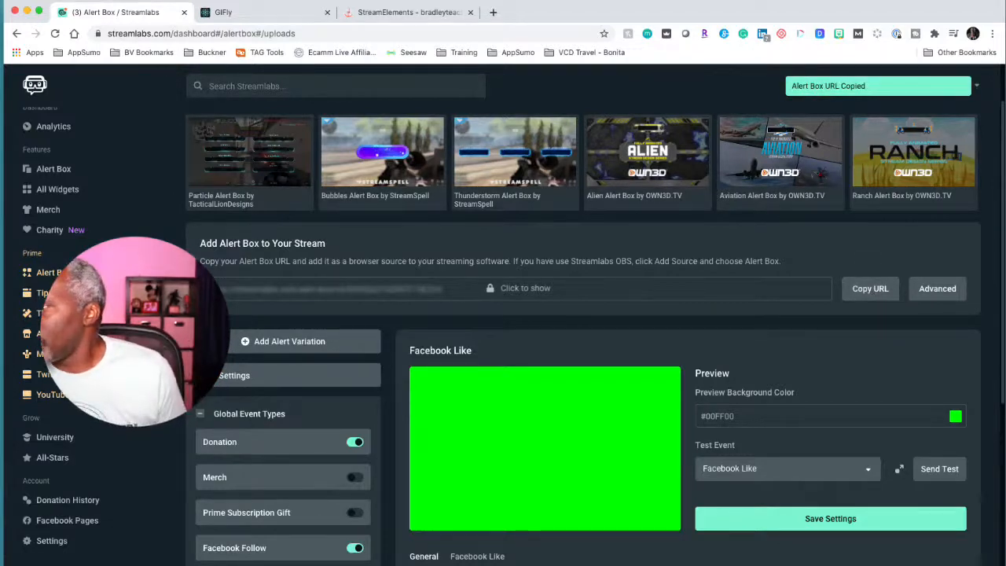
pyautogui.press('super+Tab')
pyautogui.press('super+Tab')
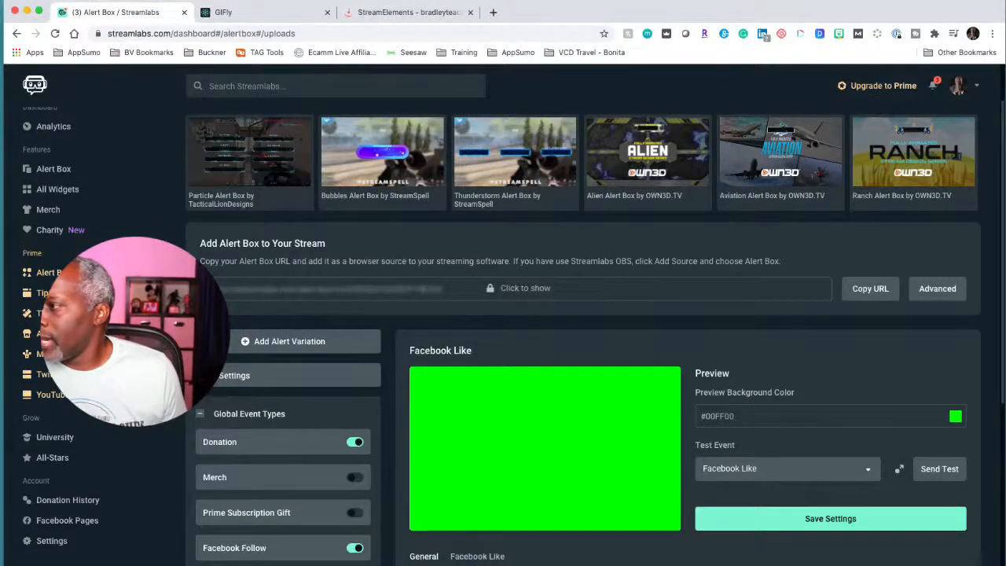
# Step: Switch to Ecamm Live and add a widget overlay named "New FB Widget" with the copied Alert Box URL as the Widget URL
pyautogui.press('super+Tab')
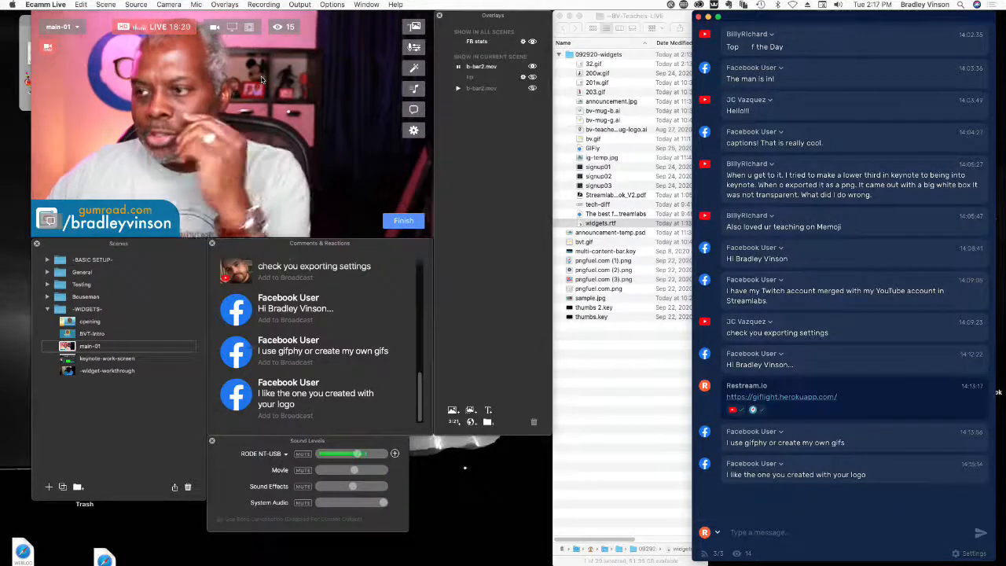
pyautogui.moveTo(394, 163)
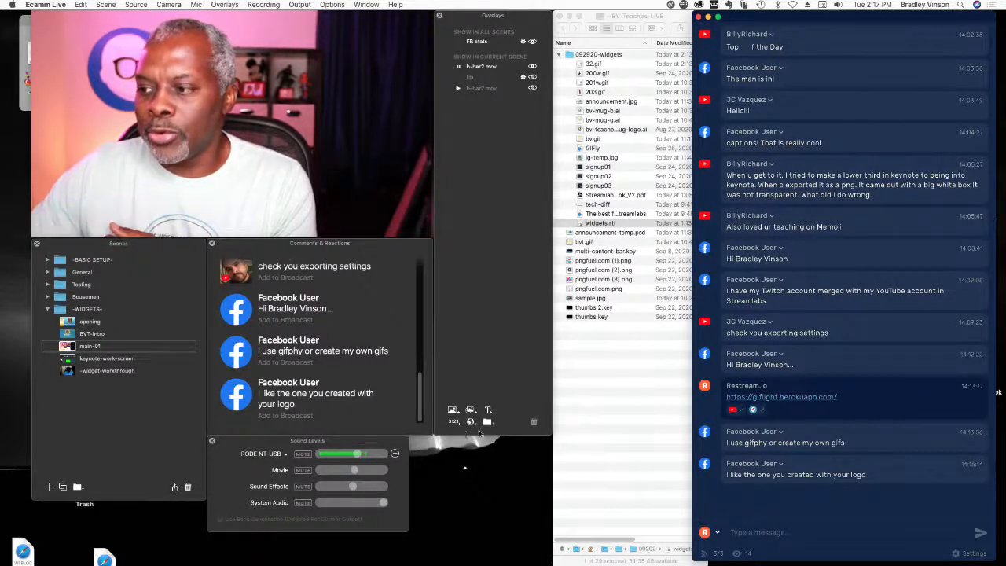
pyautogui.click(471, 422)
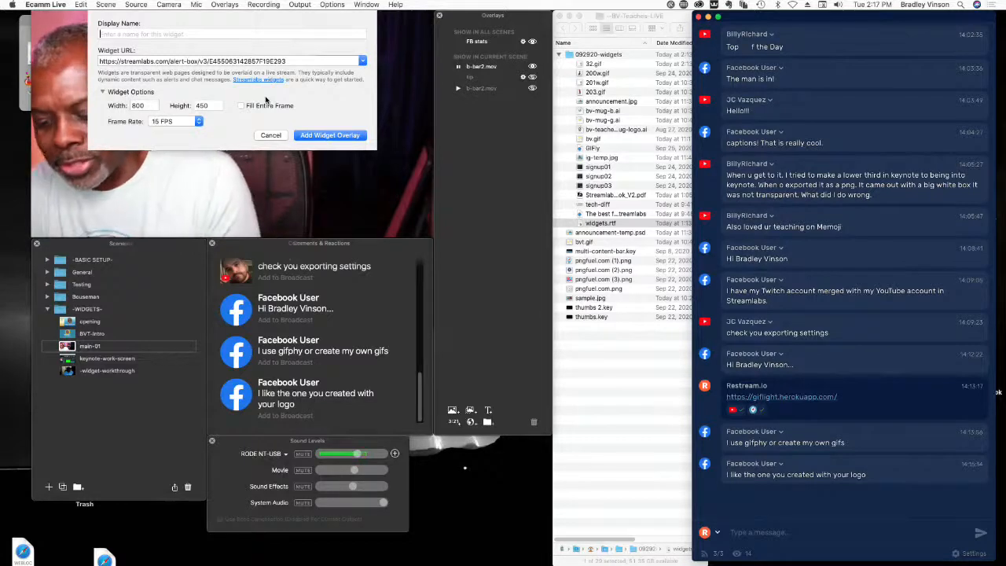
pyautogui.write('New FB Widget')
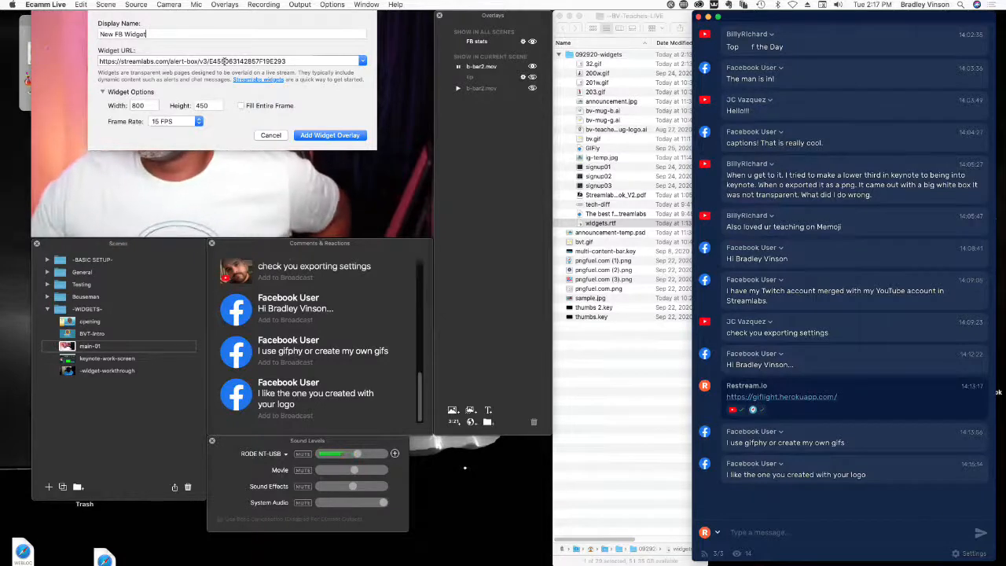
pyautogui.tripleClick(226, 60)
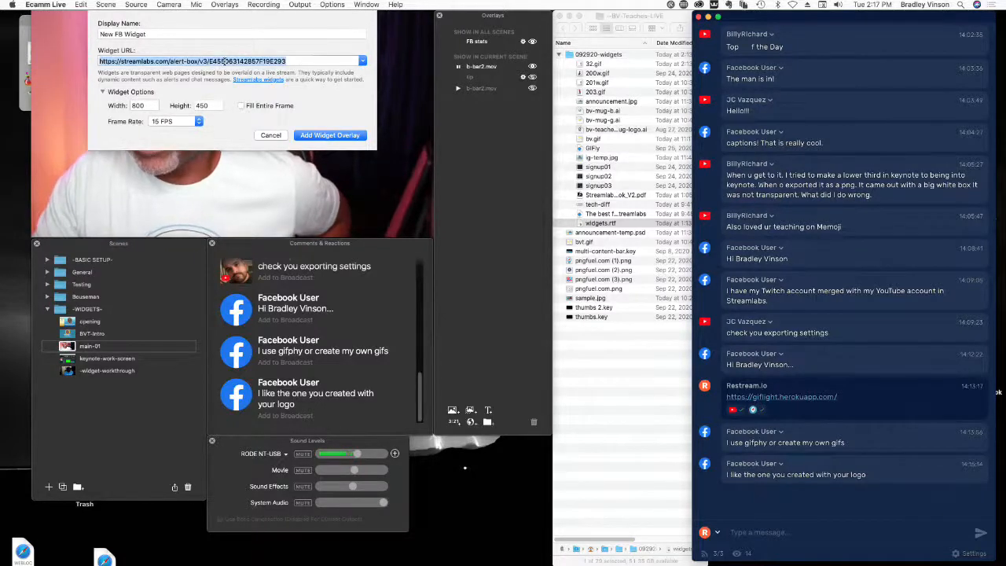
pyautogui.press('super+v')
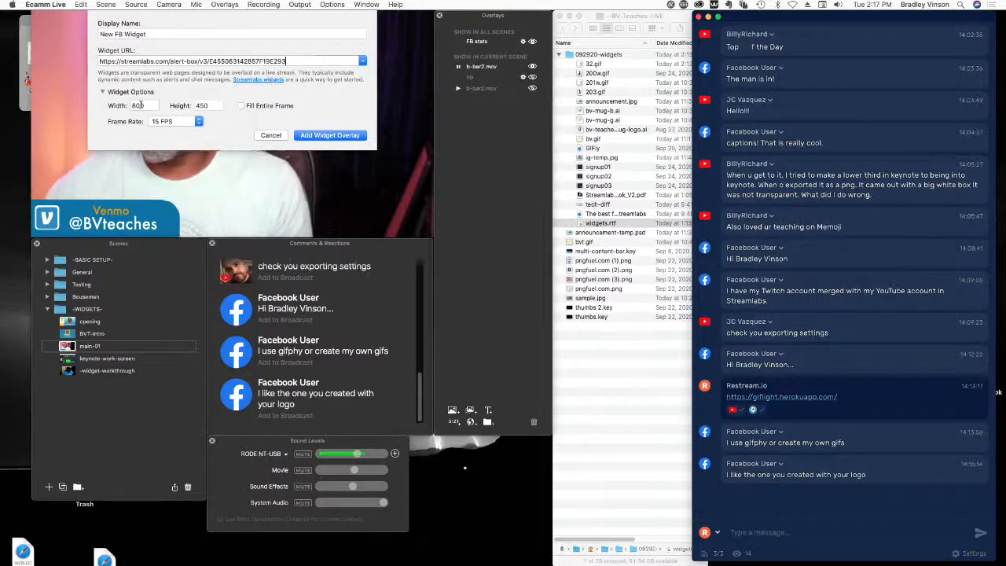
pyautogui.click(340, 138)
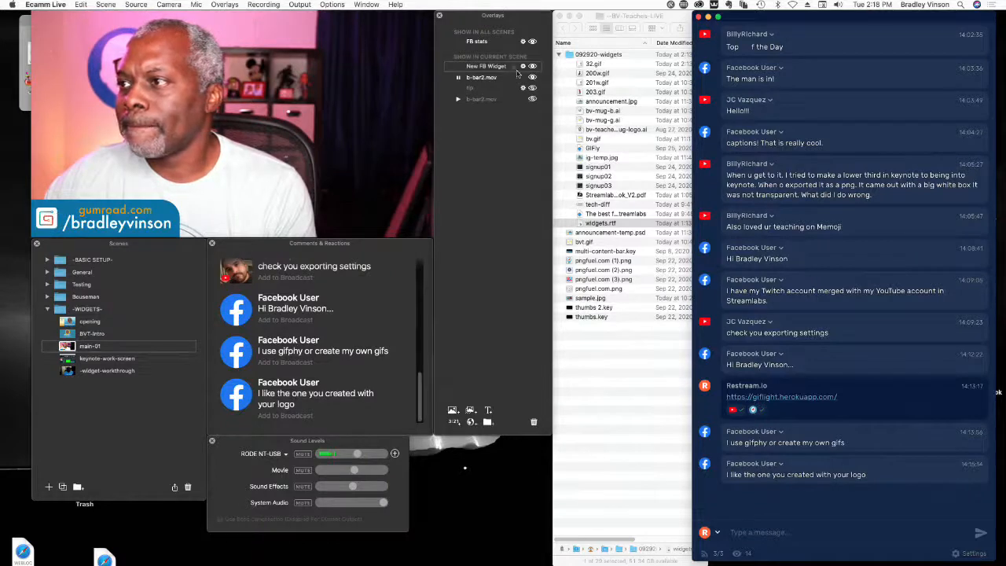
# Step: Shrink the New FB Widget overlay and move it beside the presenter in the live scene
pyautogui.moveTo(255, 80)
pyautogui.moveTo(255, 79); pyautogui.dragTo(235, 60)
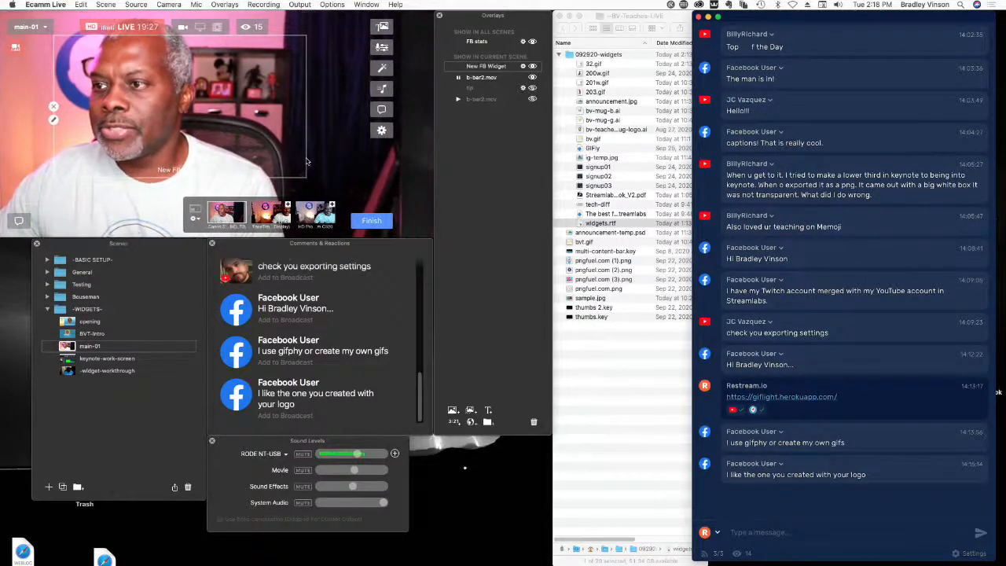
pyautogui.moveTo(328, 160); pyautogui.dragTo(246, 115)
pyautogui.moveTo(169, 72); pyautogui.dragTo(329, 104)
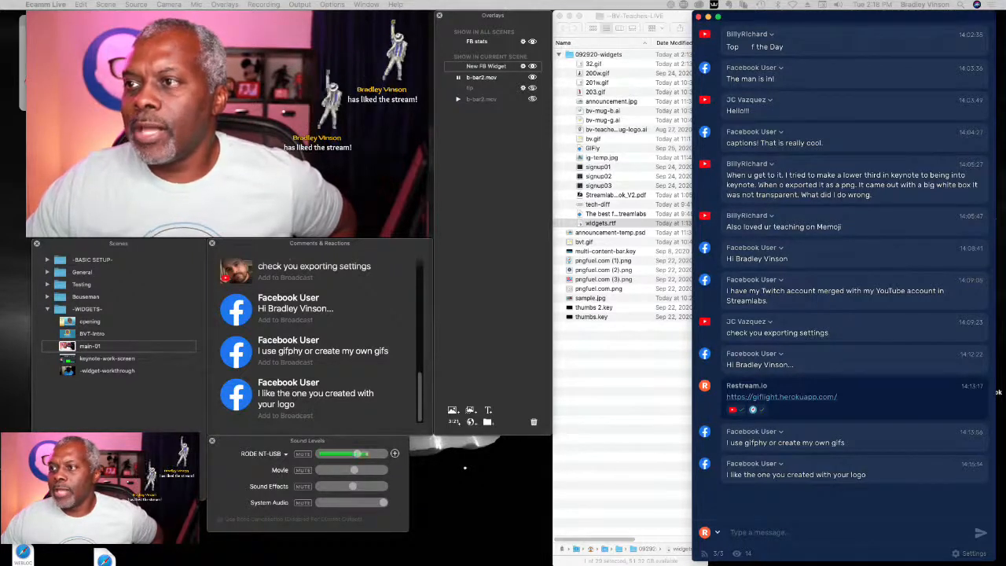
pyautogui.moveTo(310, 146)
pyautogui.moveTo(299, 145); pyautogui.dragTo(245, 156)
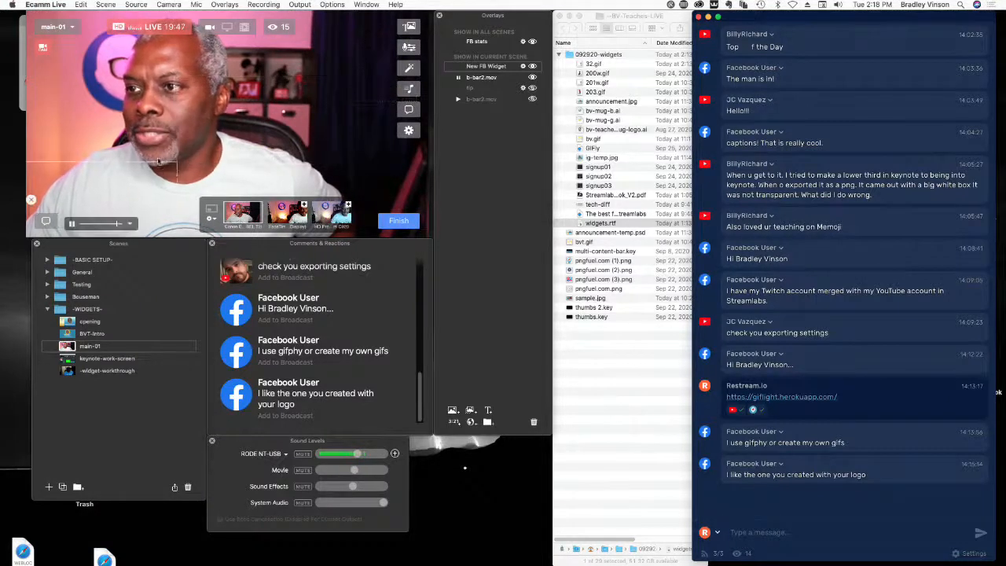
pyautogui.moveTo(253, 151); pyautogui.dragTo(290, 148)
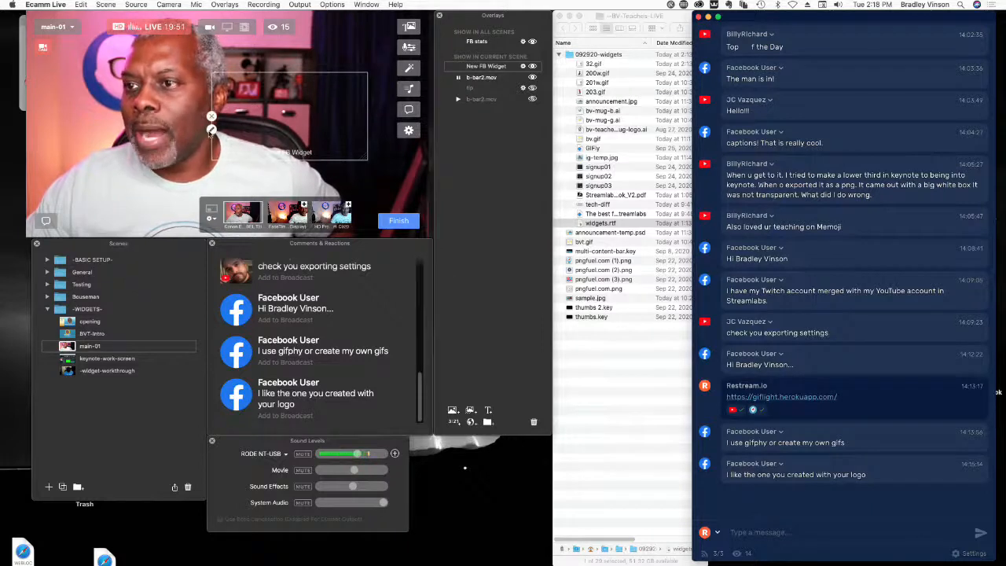
# Step: Set the New FB Widget overlay's width to 450, save it, and move the overlay to the scene's upper-right corner
pyautogui.click(211, 131)
pyautogui.doubleClick(141, 106)
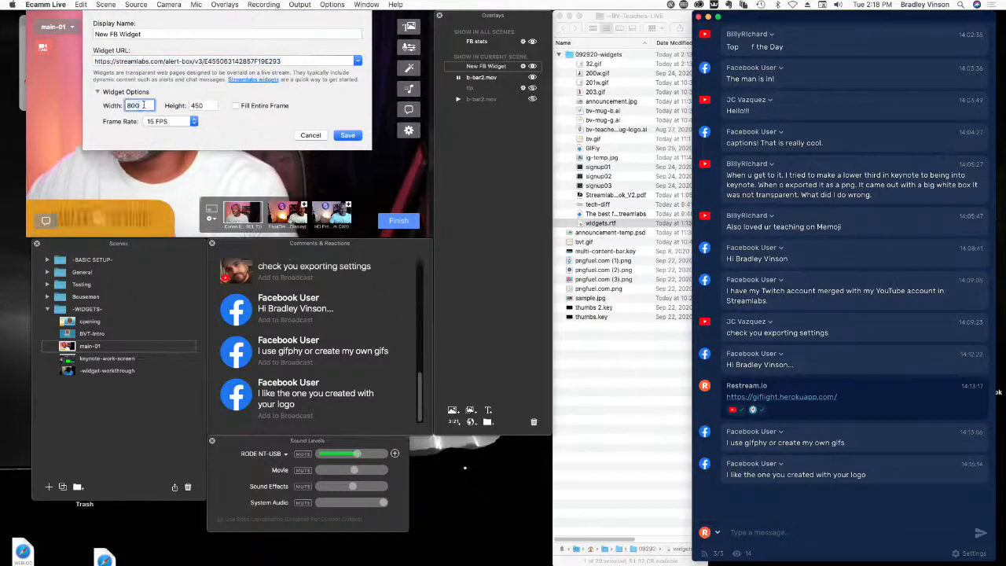
pyautogui.write('450')
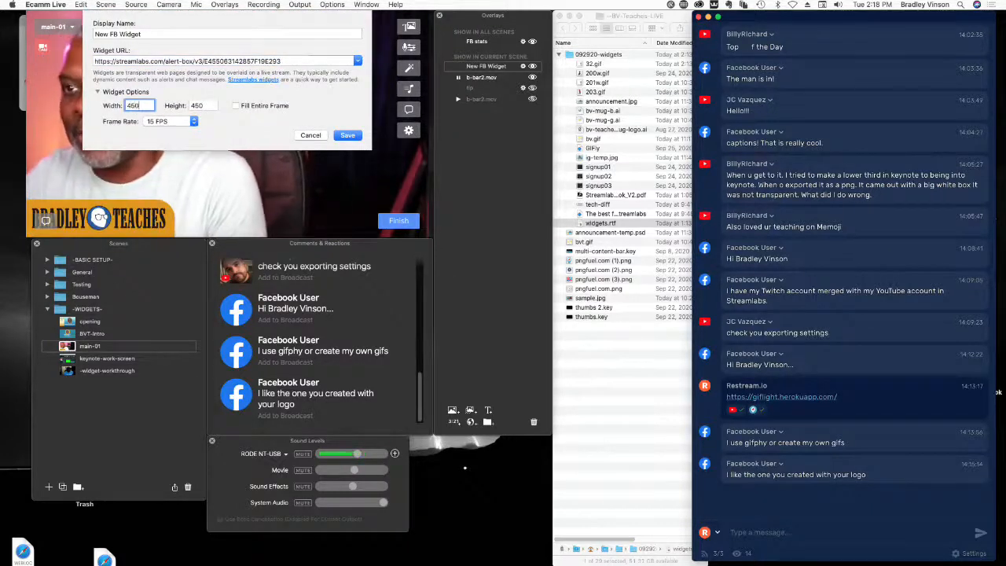
pyautogui.click(347, 135)
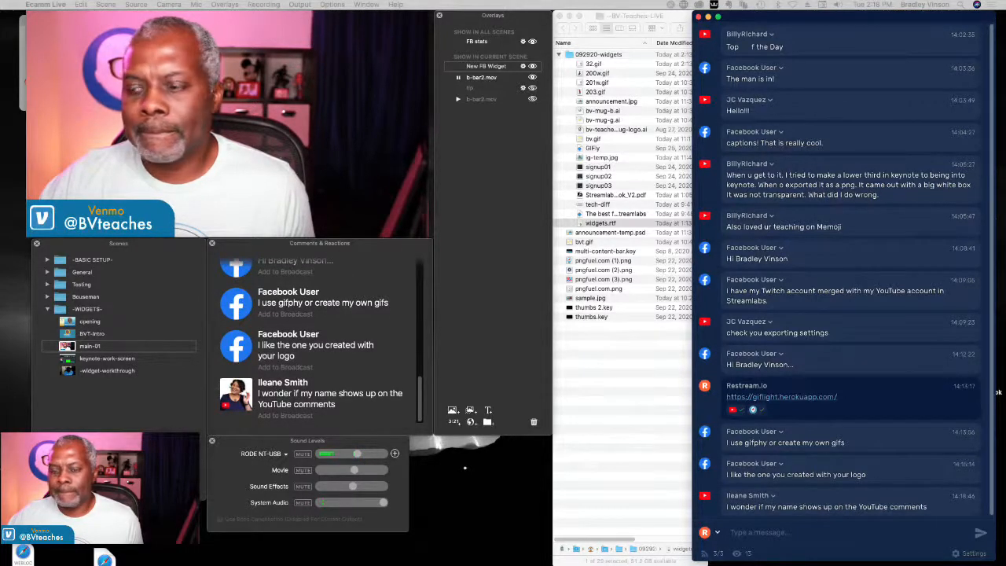
pyautogui.moveTo(298, 135)
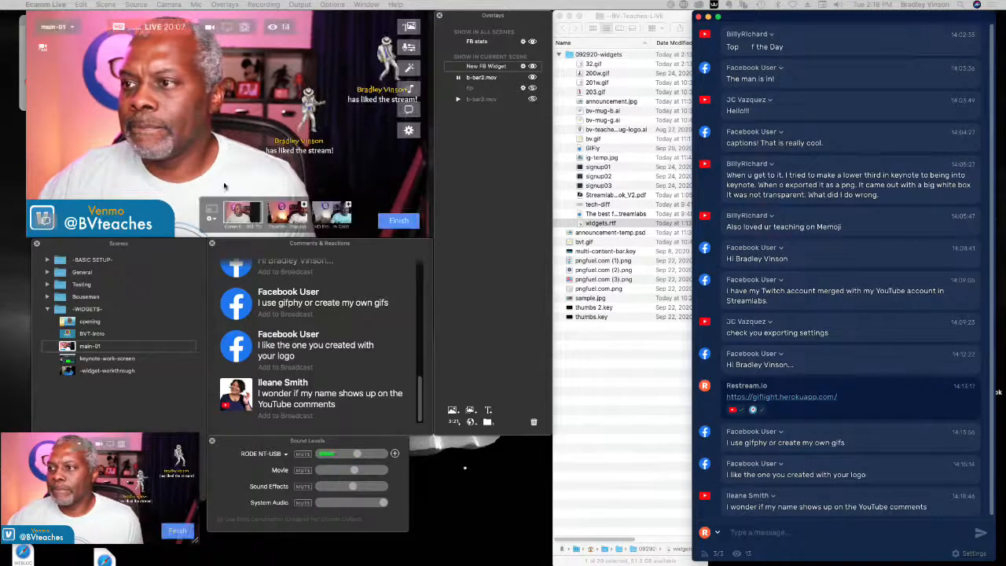
pyautogui.moveTo(298, 135); pyautogui.dragTo(262, 127)
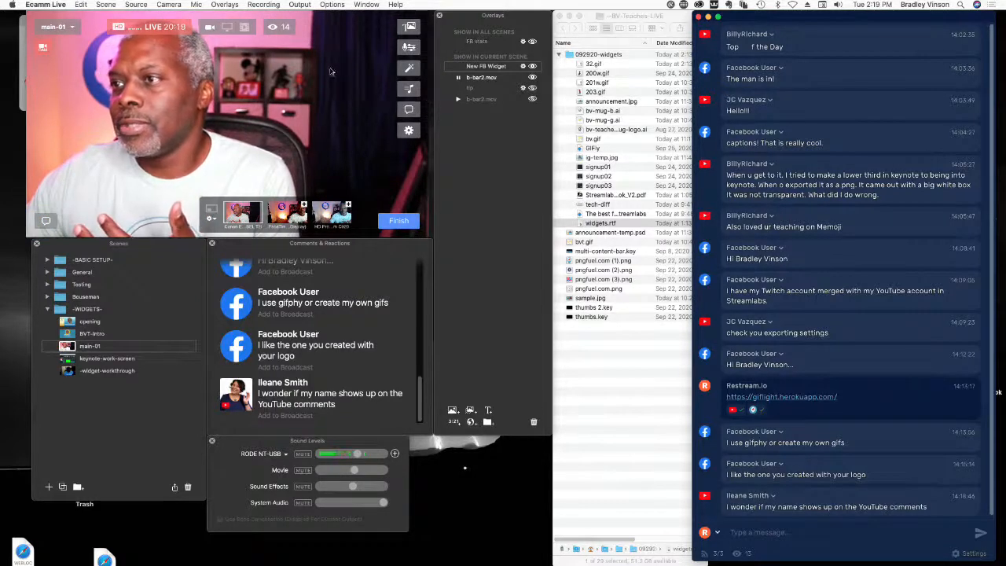
pyautogui.moveTo(366, 58); pyautogui.dragTo(404, 52)
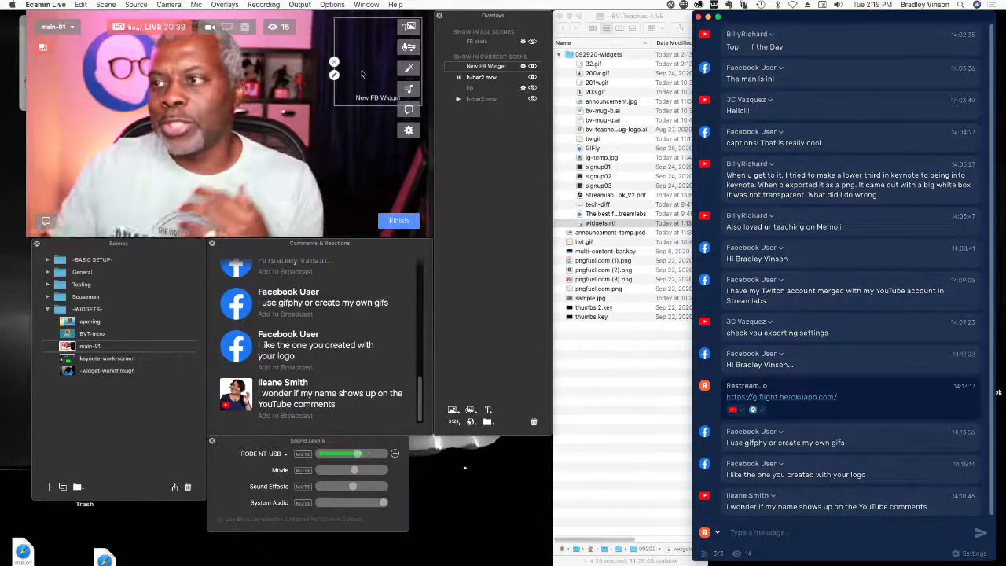
# Step: Look at the options for adding another widget overlay without adding one, and review the earlier viewer comments
pyautogui.click(470, 422)
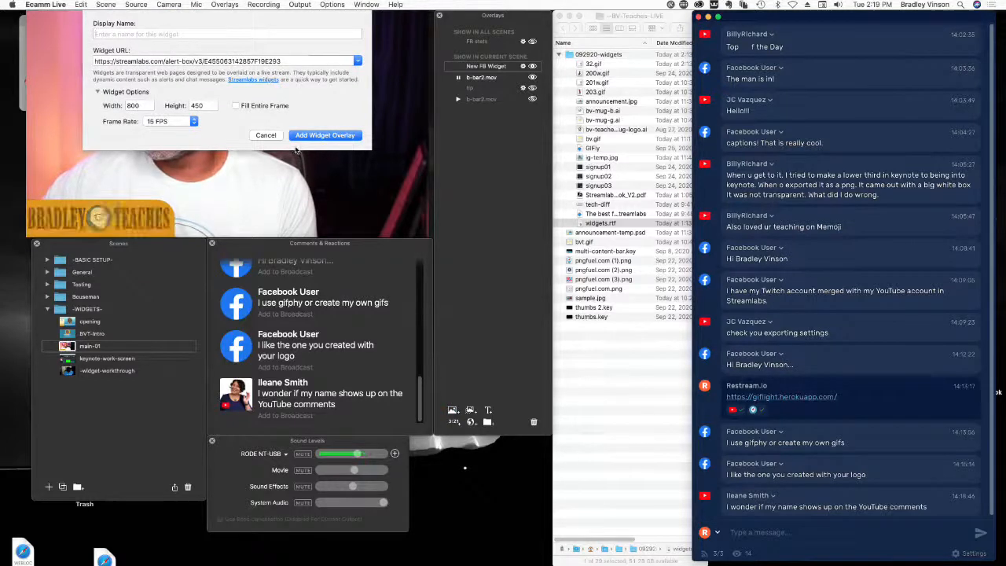
pyautogui.click(264, 135)
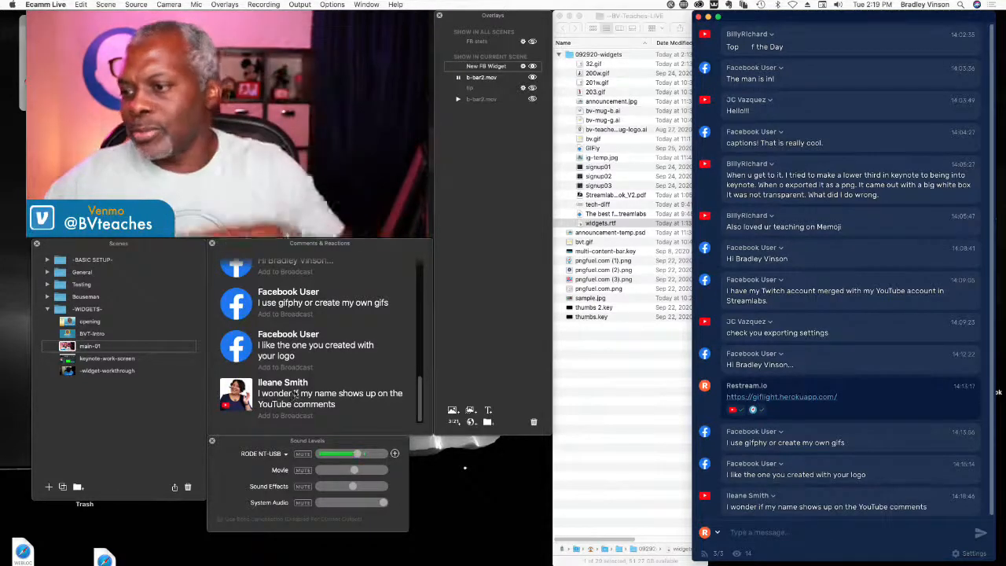
pyautogui.scroll(2, 294, 396)
pyautogui.scroll(4, 295, 395)
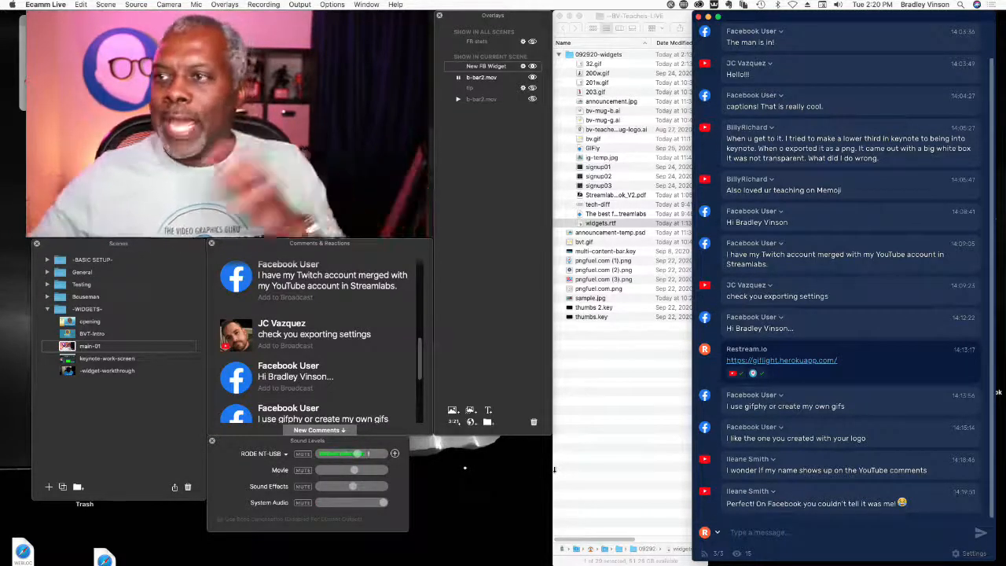
# Step: Return to the Streamlabs Alert Box page in the browser and switch the account's platform to YouTube
pyautogui.click(330, 4)
pyautogui.click(355, 122)
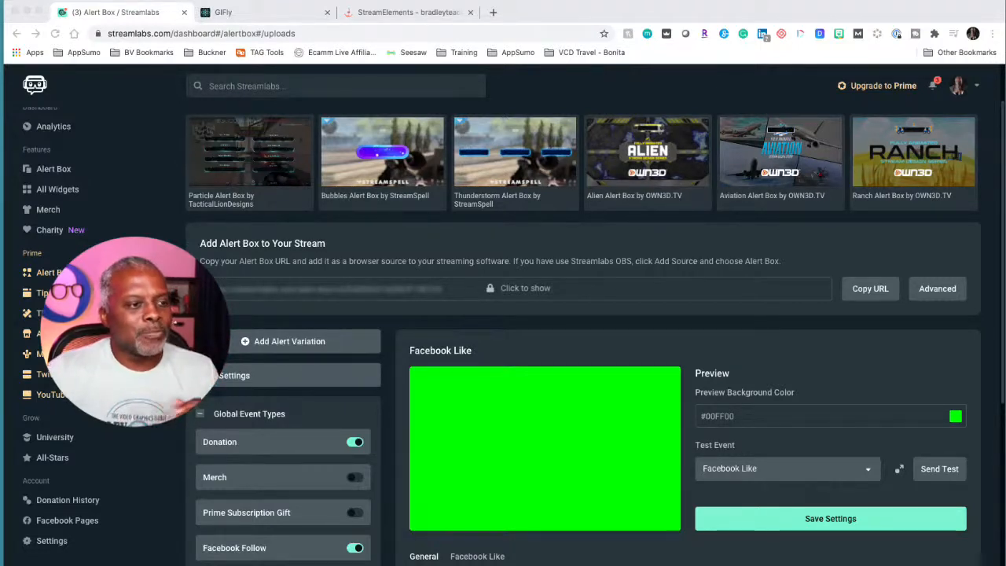
pyautogui.scroll(-2, 581, 315)
pyautogui.scroll(4, 581, 314)
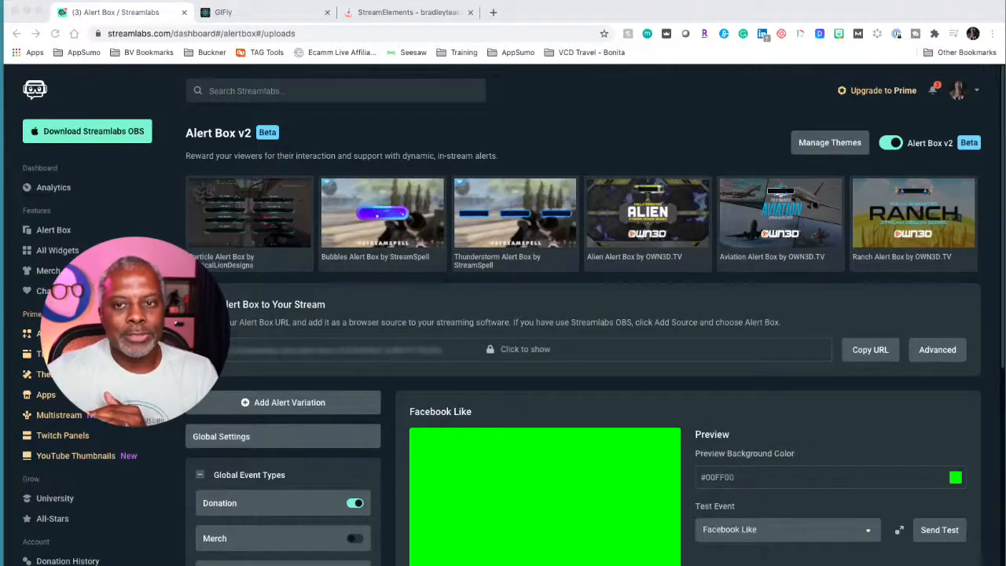
pyautogui.click(972, 91)
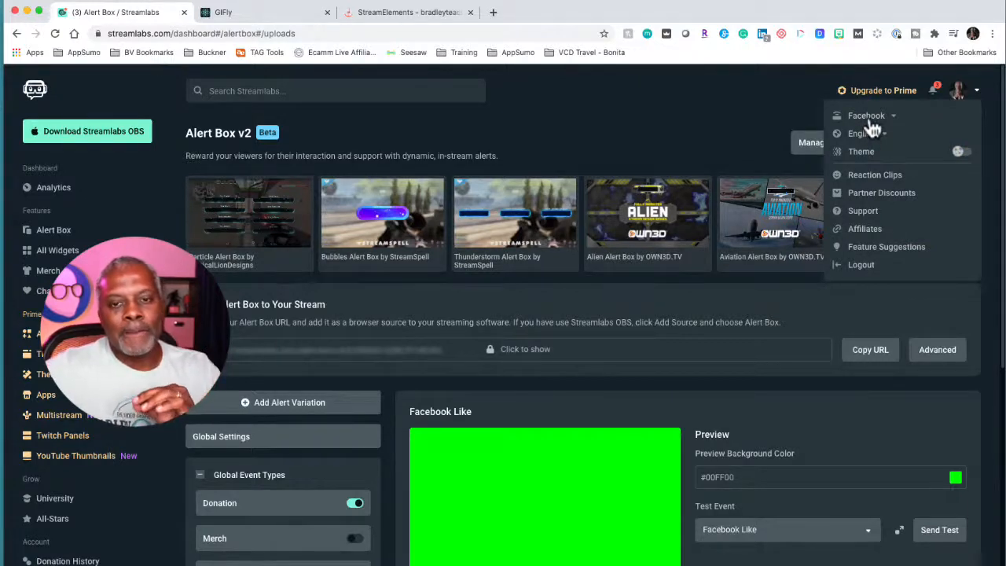
pyautogui.click(868, 118)
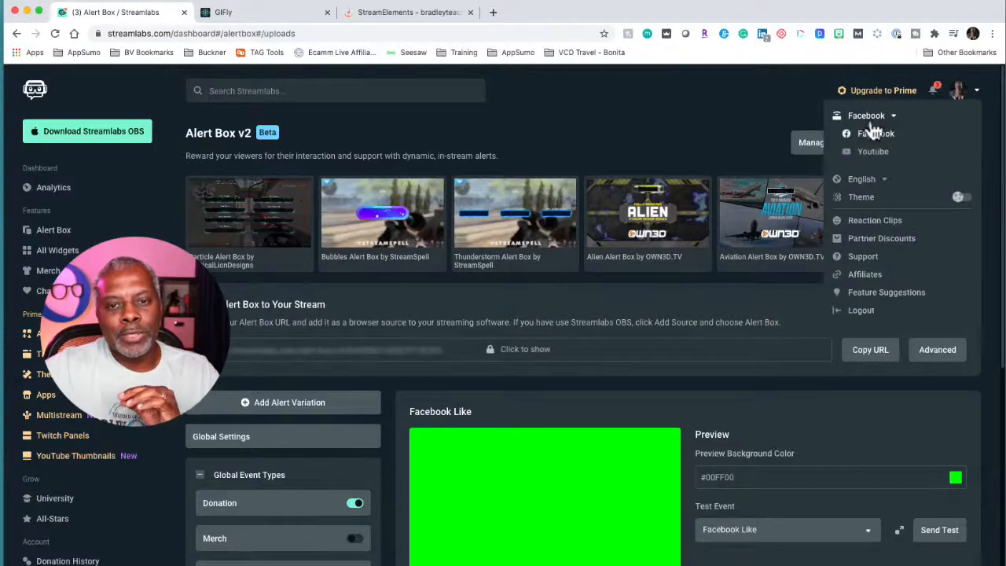
pyautogui.click(877, 152)
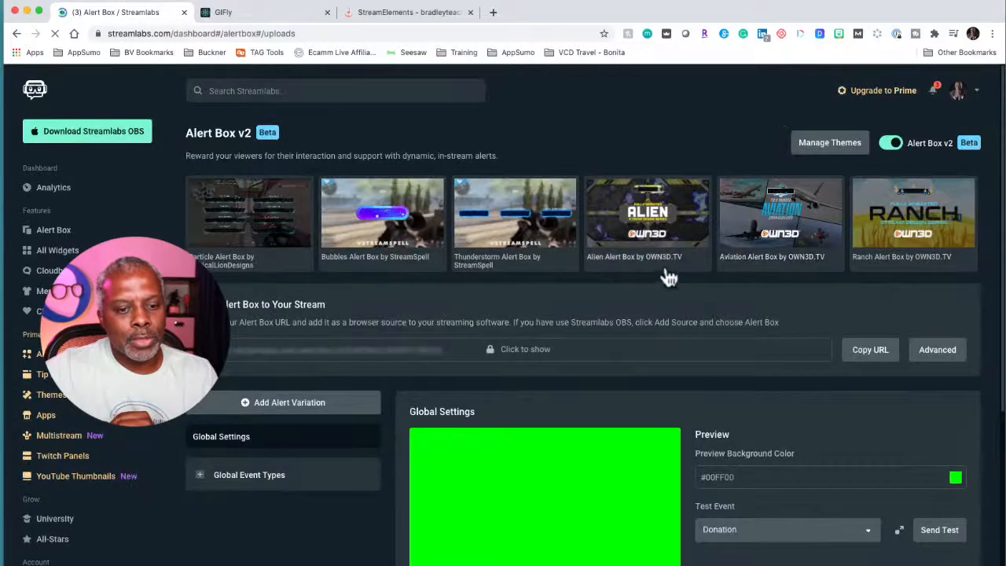
# Step: Examine which test events the Alert Box offers for the YouTube platform and review the page's alert settings
pyautogui.scroll(-5, 802, 430)
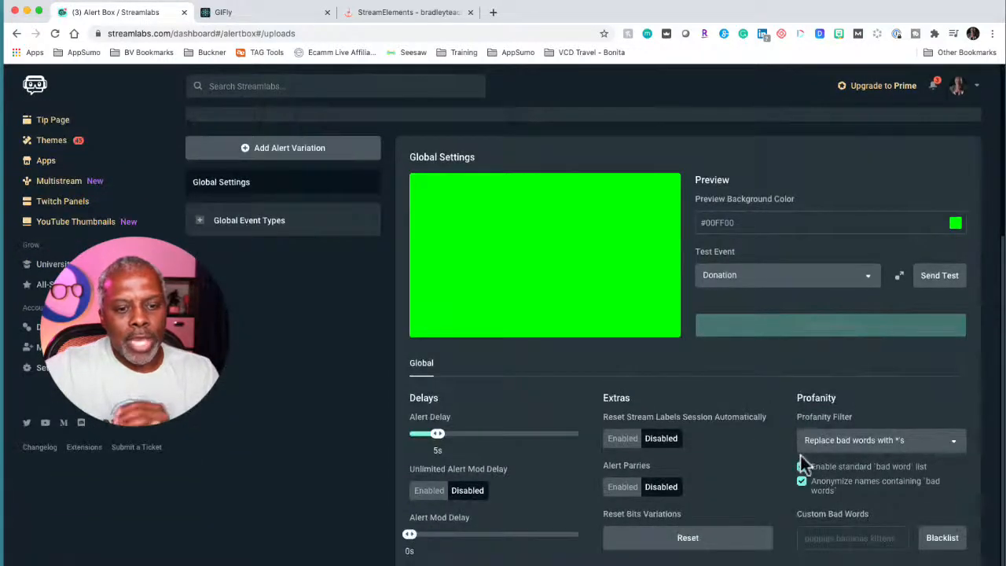
pyautogui.click(751, 280)
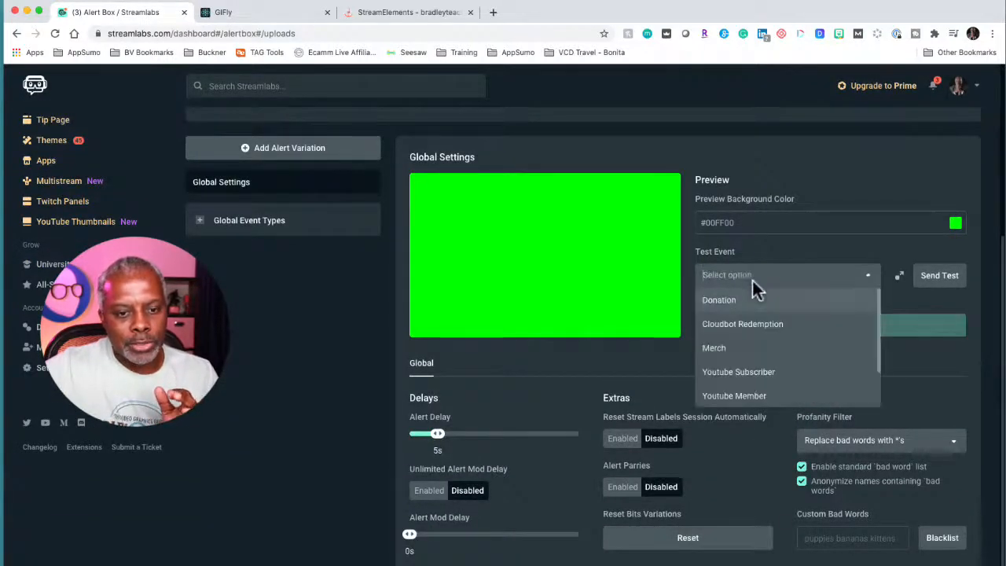
pyautogui.scroll(-2, 762, 380)
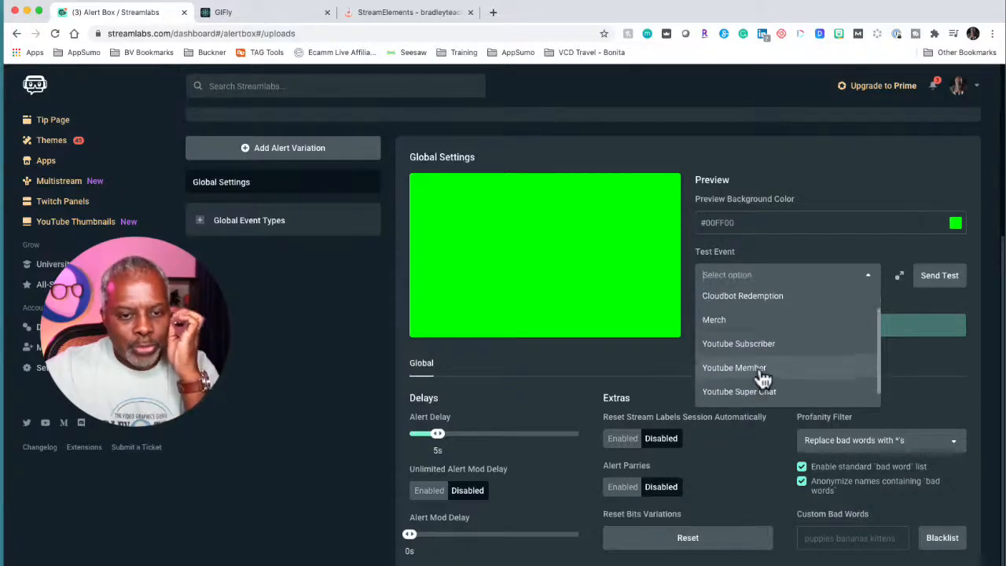
pyautogui.scroll(1, 763, 380)
pyautogui.scroll(1, 762, 380)
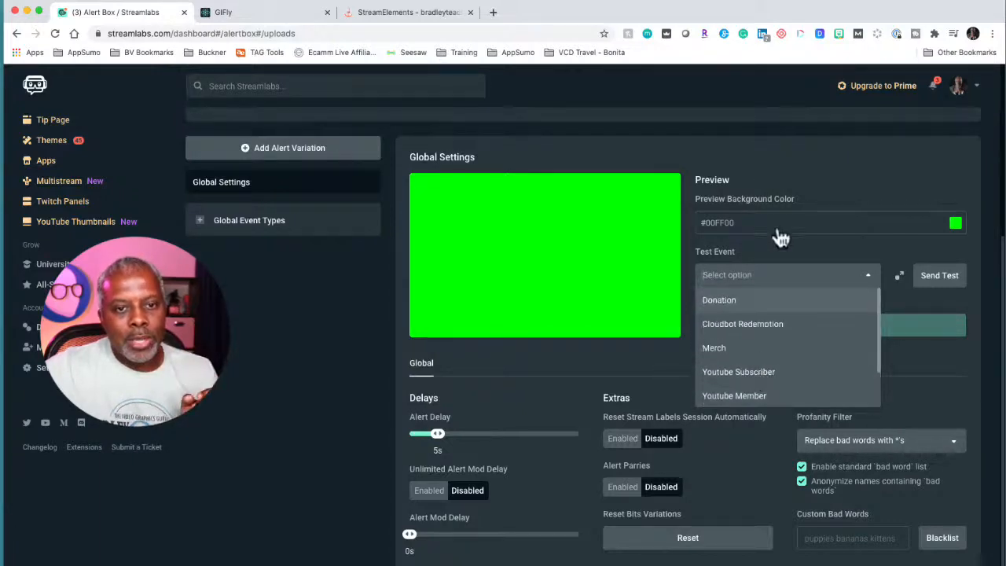
pyautogui.scroll(3, 775, 252)
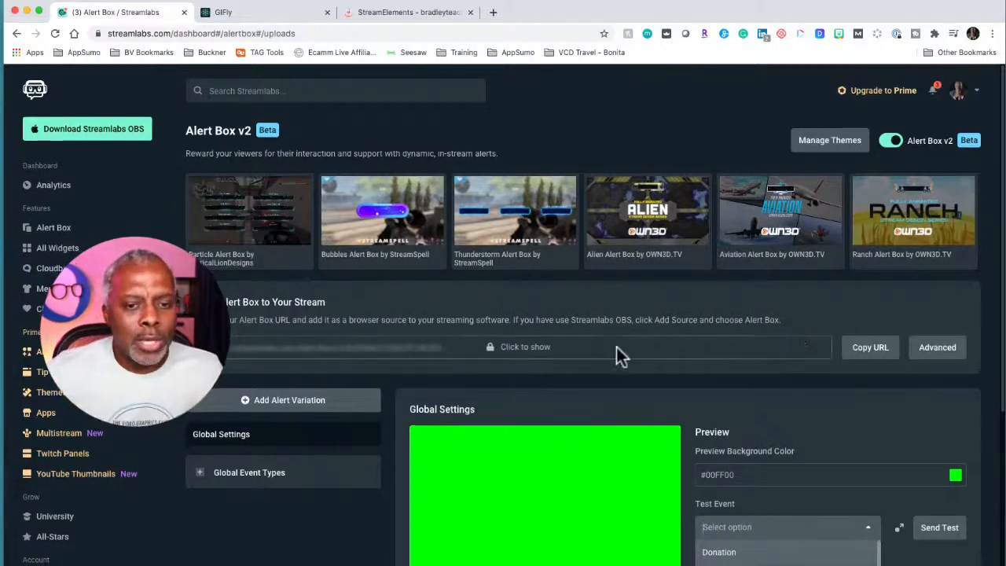
pyautogui.scroll(-1, 616, 345)
pyautogui.scroll(-3, 616, 351)
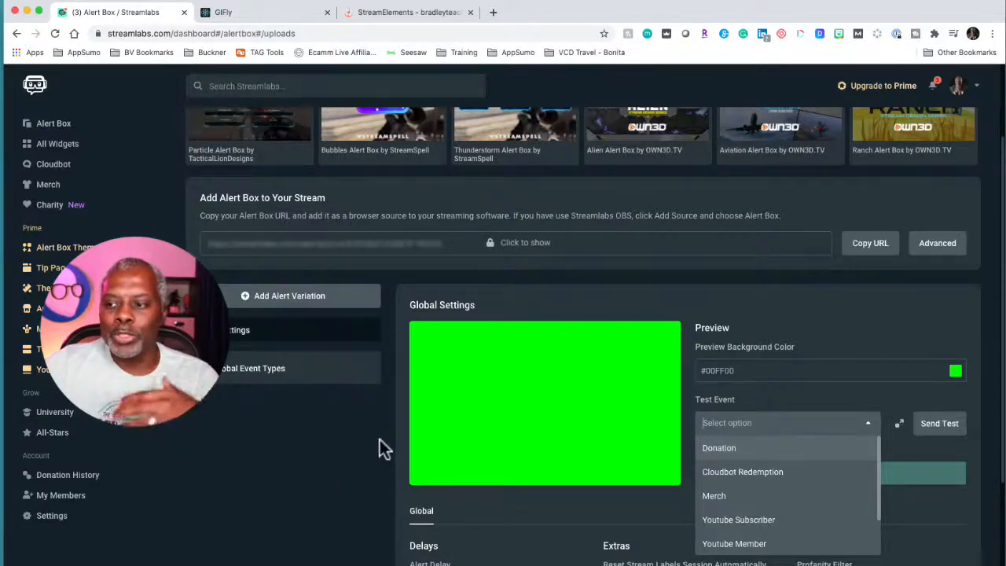
# Step: Open the Event List widget from the widget gallery and dismiss its introduction tutorial
pyautogui.click(56, 145)
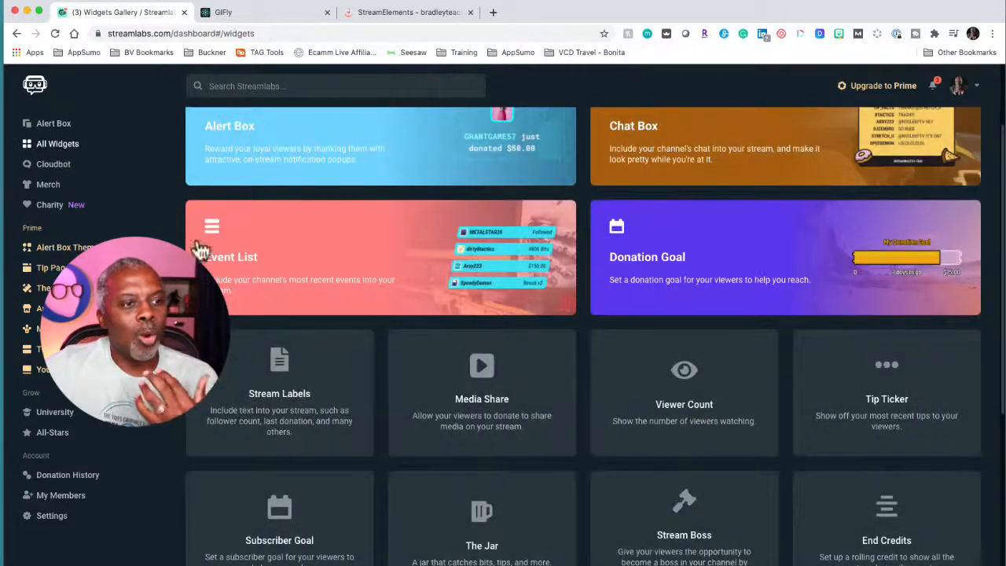
pyautogui.scroll(2, 405, 270)
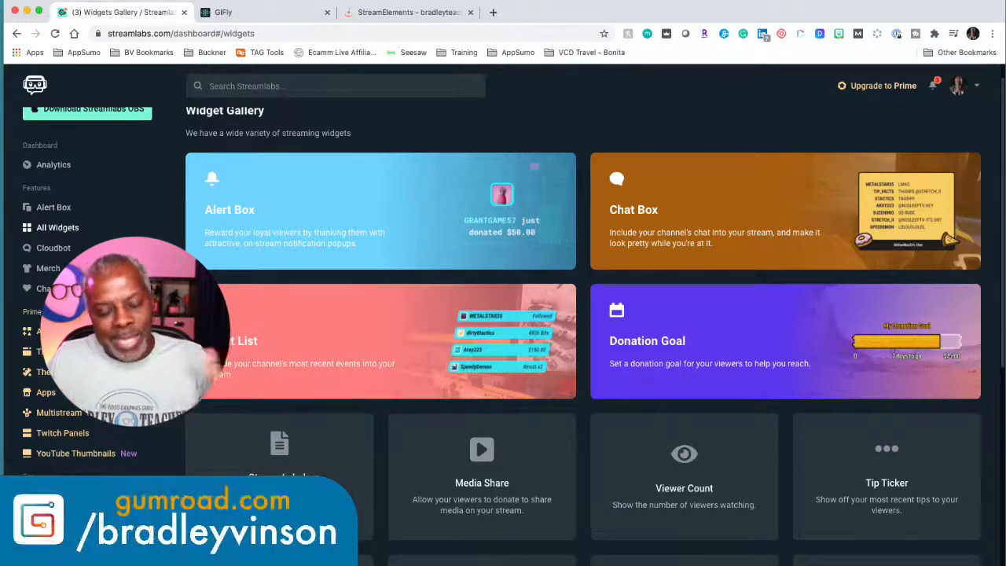
pyautogui.click(373, 346)
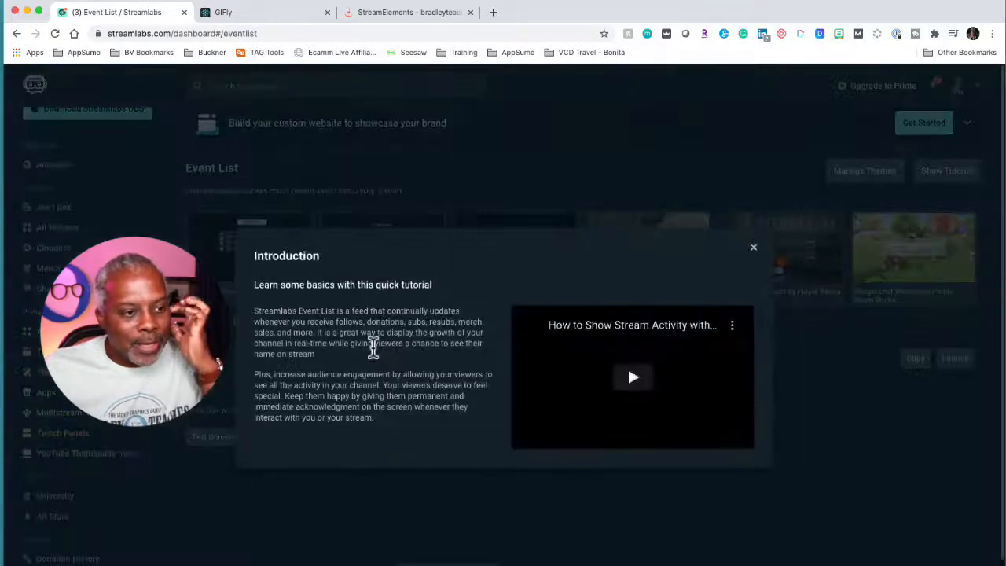
pyautogui.click(751, 246)
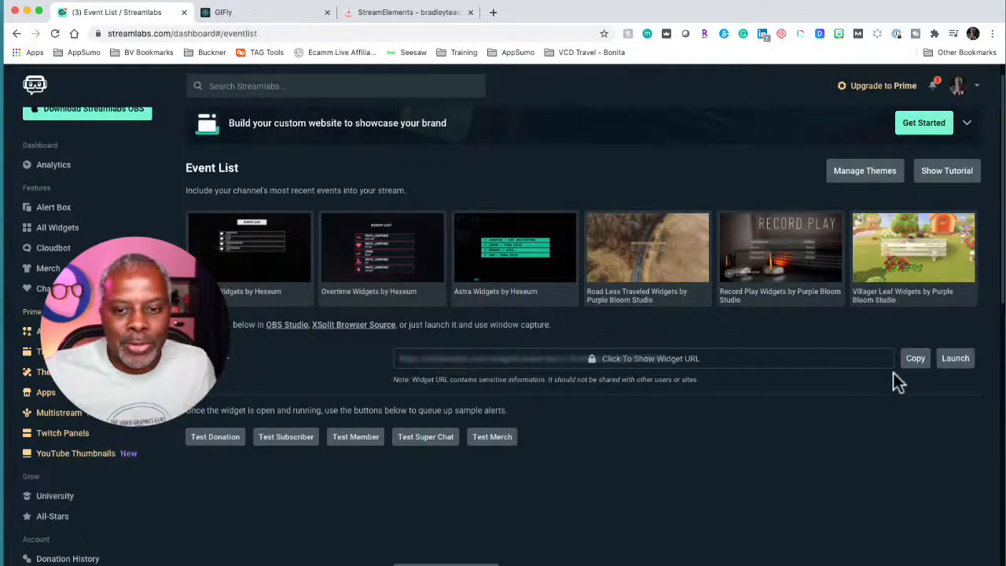
# Step: Copy the Event List widget's URL and return to the full widget gallery
pyautogui.click(914, 361)
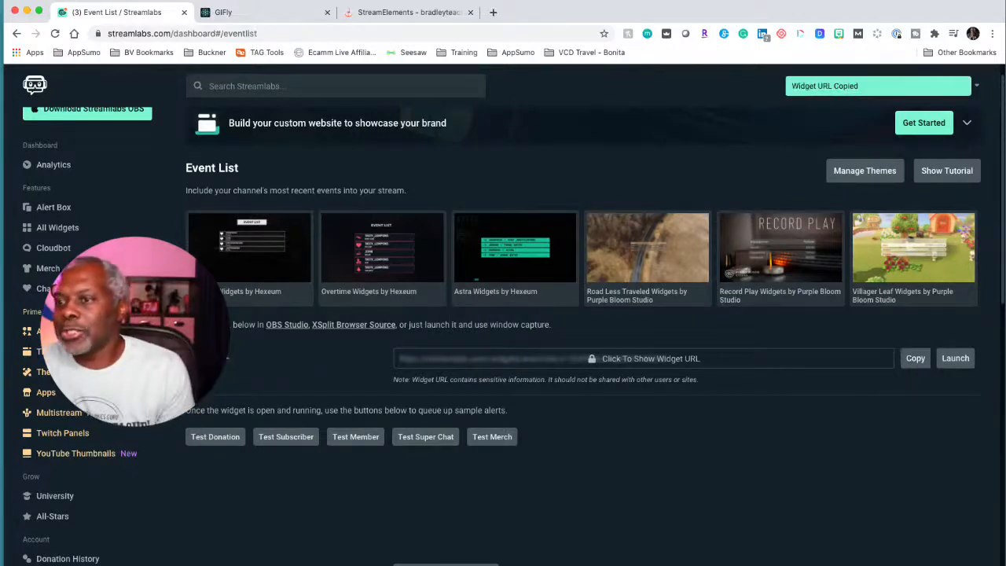
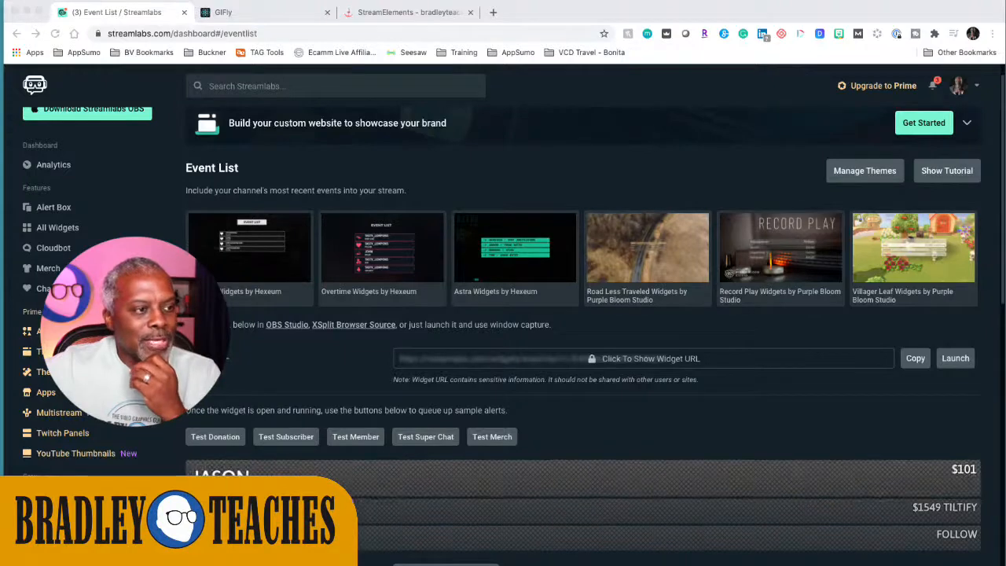
pyautogui.click(49, 228)
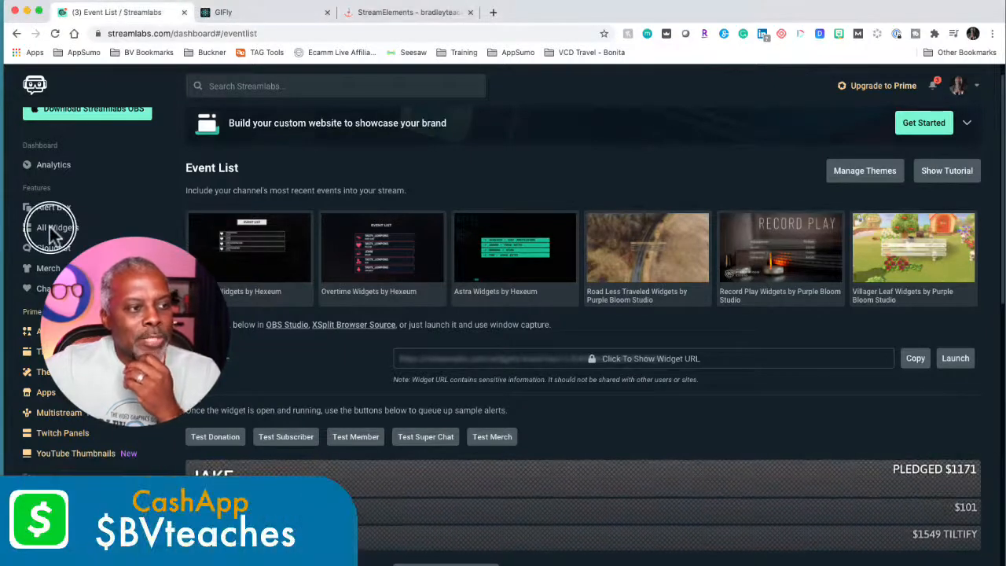
pyautogui.click(50, 228)
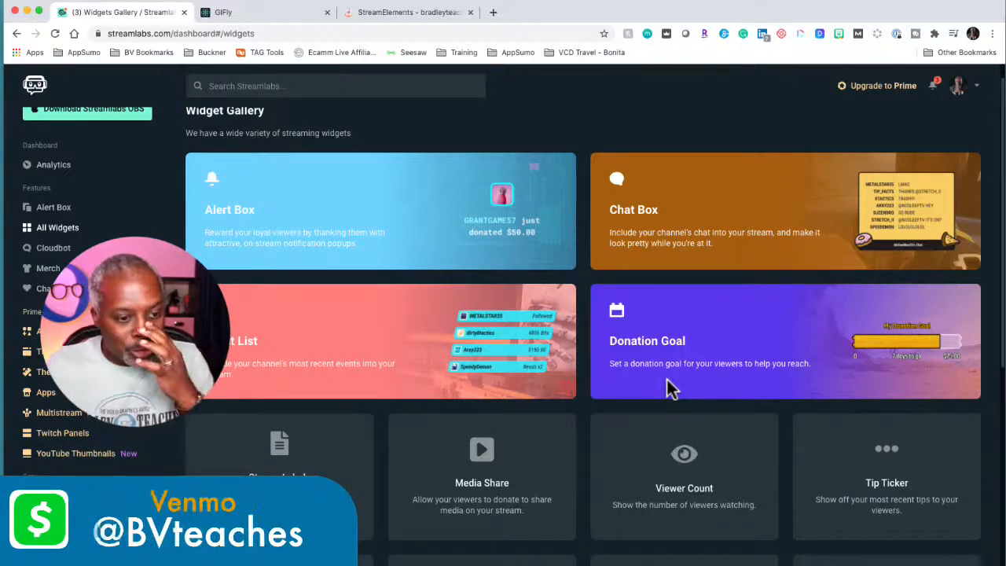
# Step: Examine the widgets offered in the gallery, from Media Share and Tip Ticker down to the goal, banner and wheel widgets
pyautogui.scroll(-2, 444, 445)
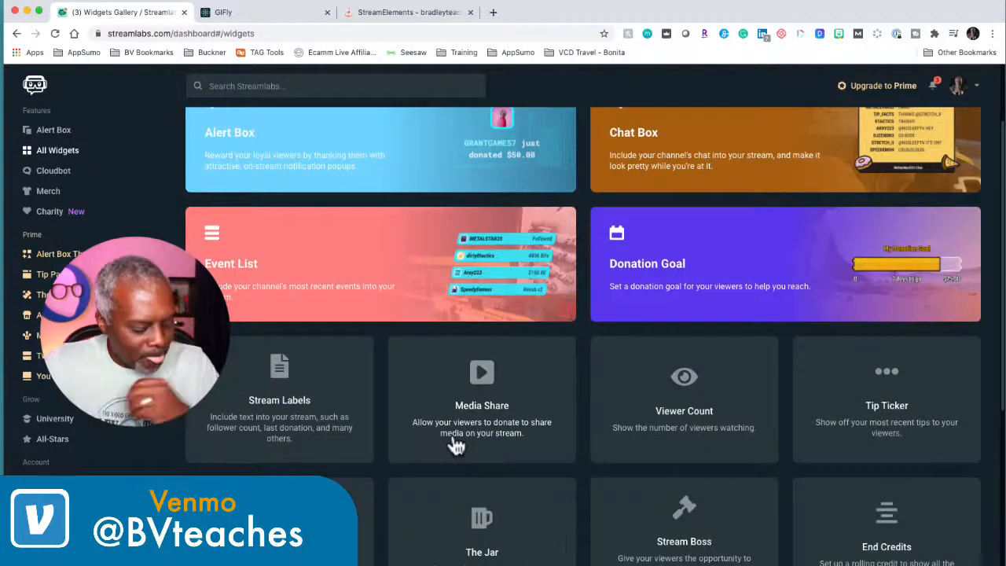
pyautogui.scroll(-1, 489, 404)
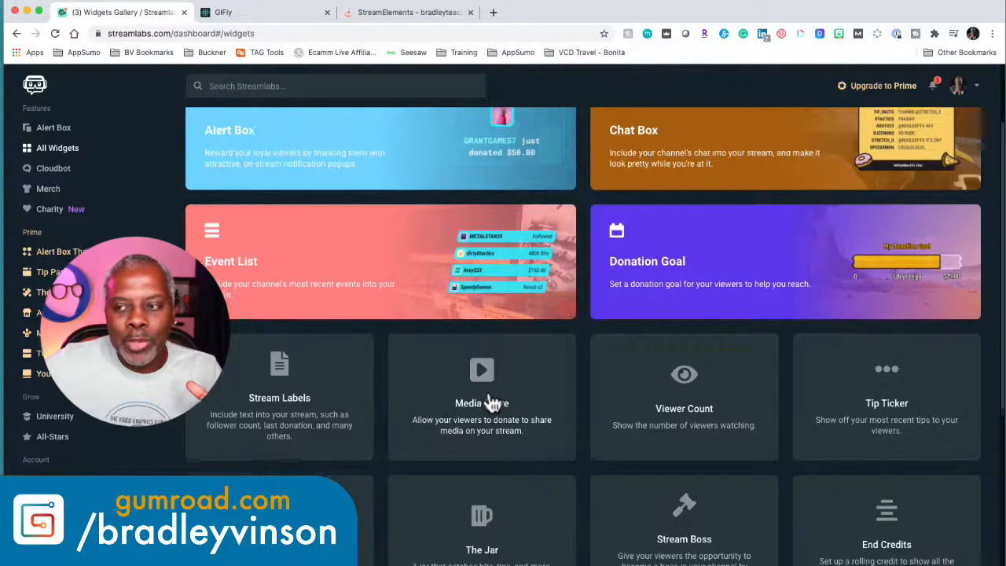
pyautogui.scroll(-1, 489, 404)
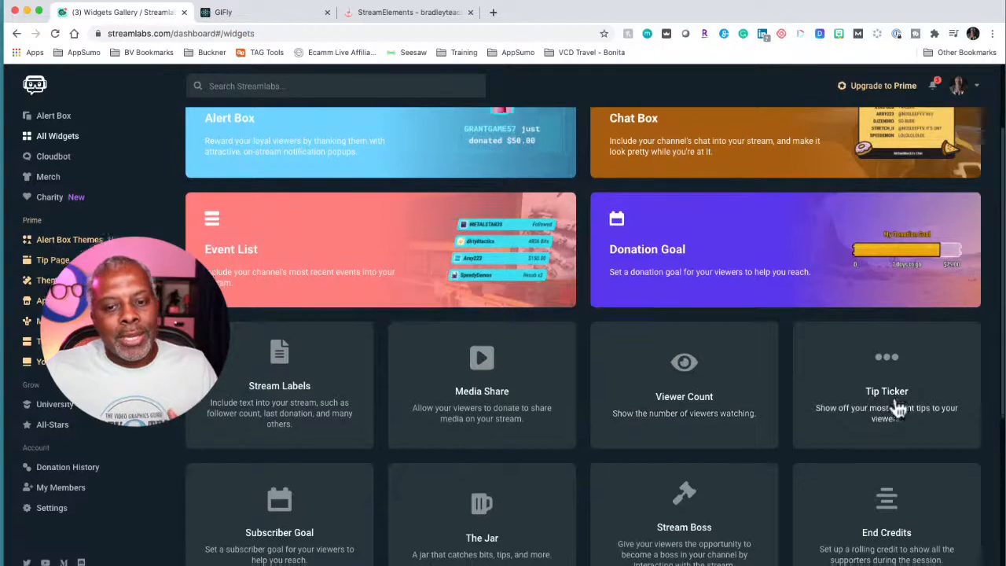
pyautogui.scroll(-3, 894, 406)
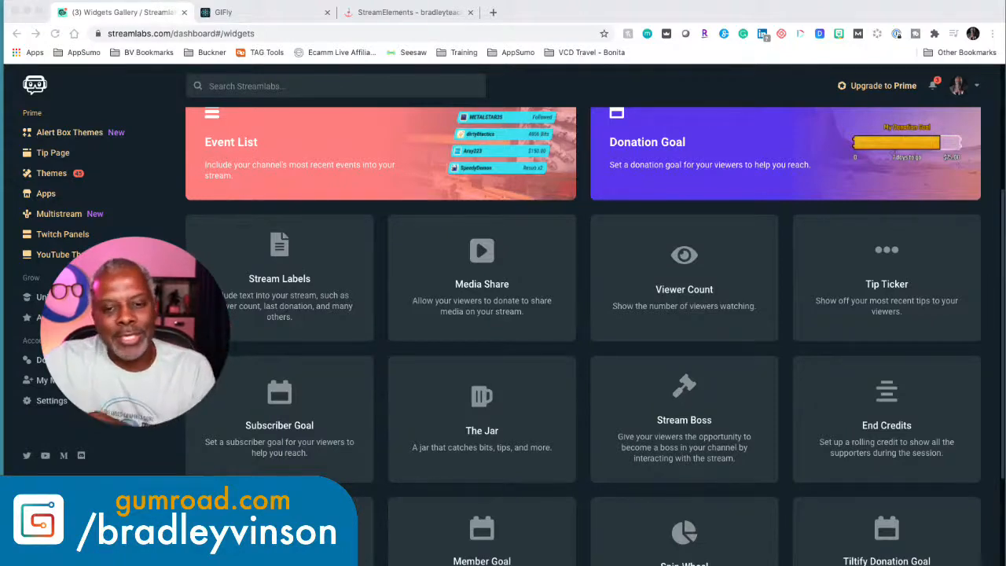
pyautogui.scroll(-1, 581, 315)
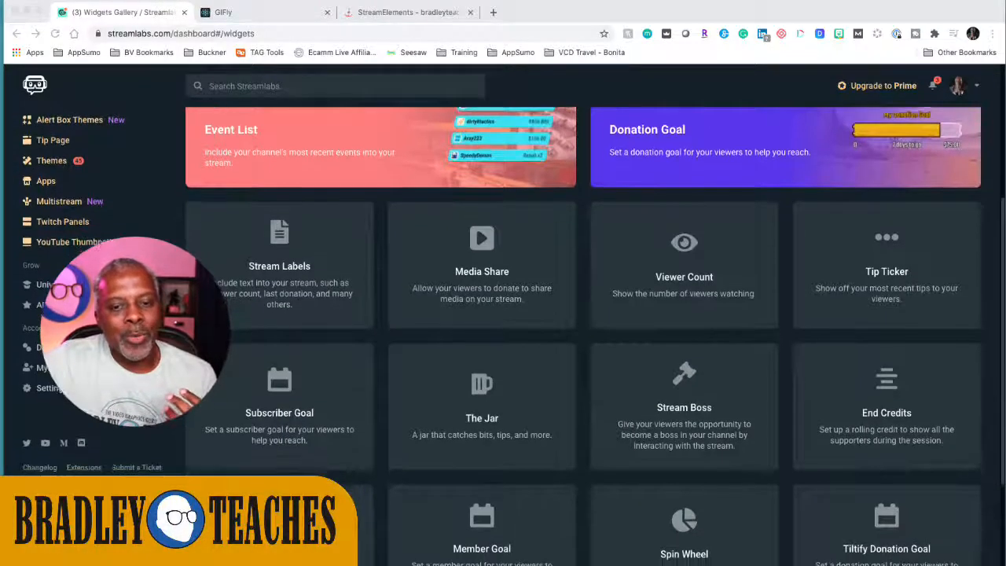
pyautogui.scroll(-1, 581, 330)
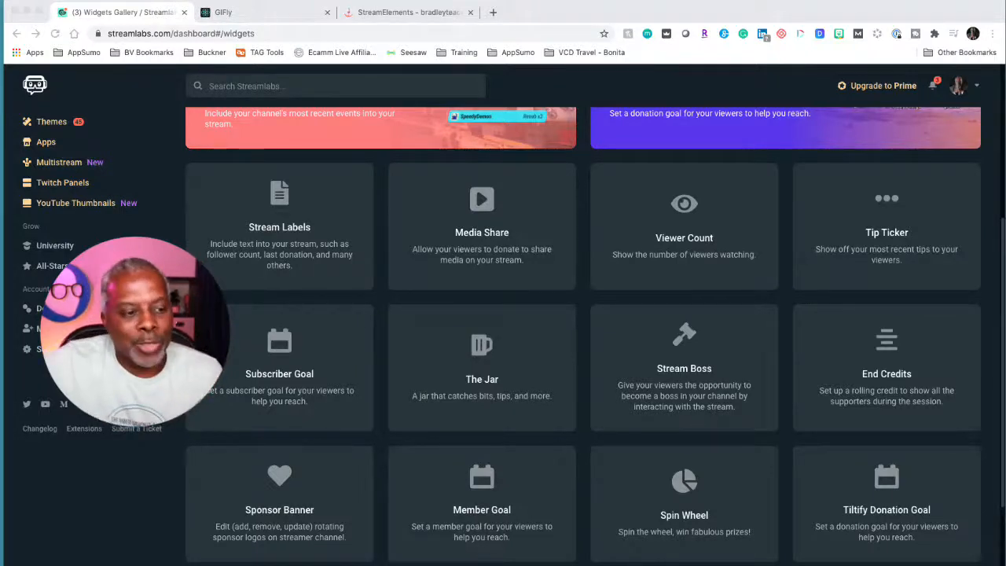
pyautogui.scroll(-1, 583, 314)
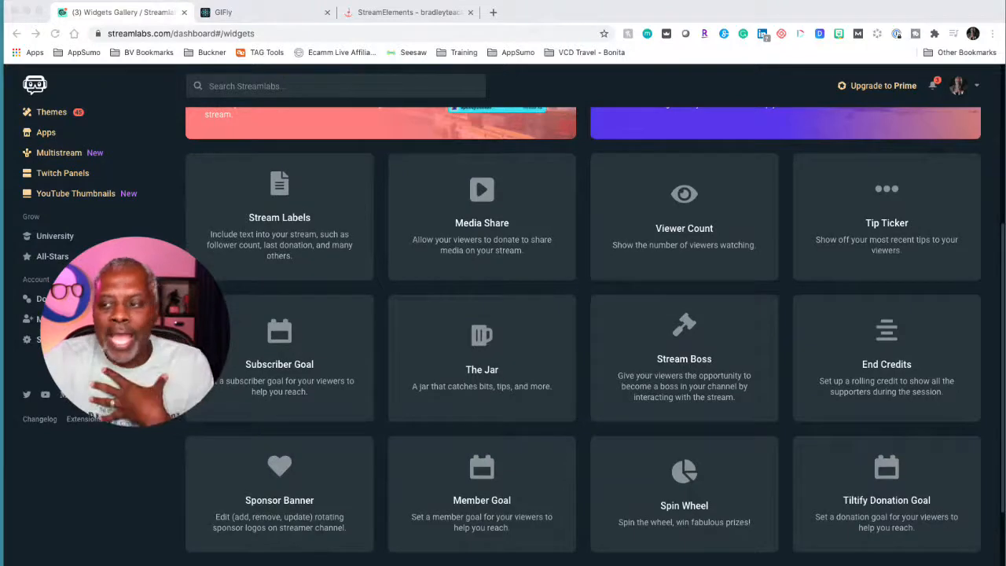
pyautogui.scroll(-1, 513, 335)
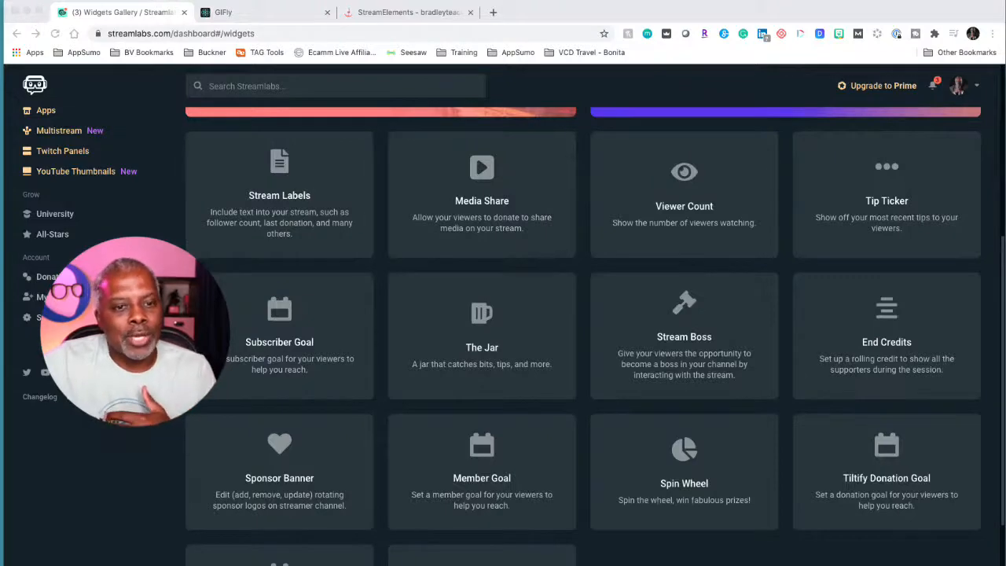
# Step: Open the Viewer Count widget from the gallery and copy its widget URL
pyautogui.click(678, 179)
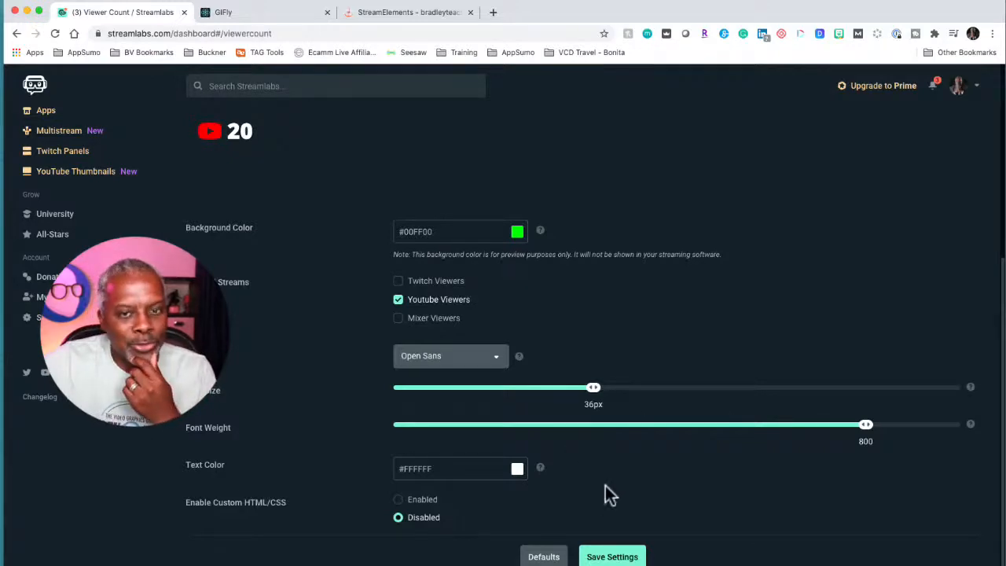
pyautogui.scroll(3, 676, 385)
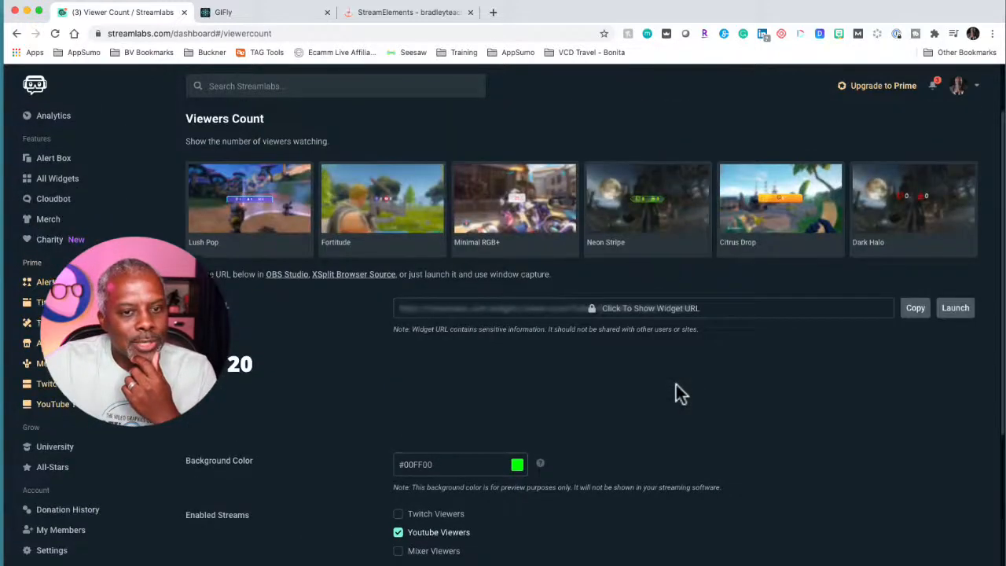
pyautogui.click(924, 308)
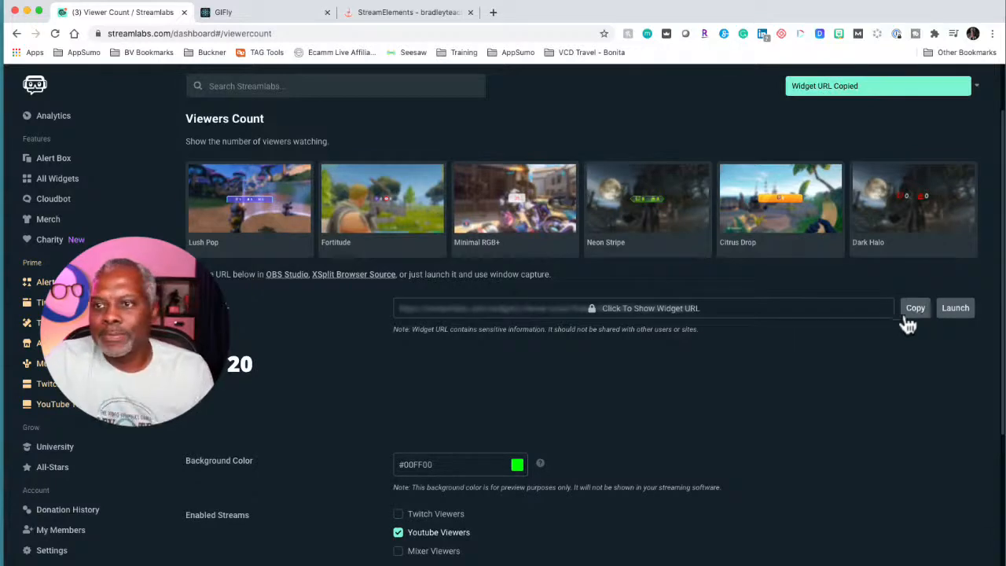
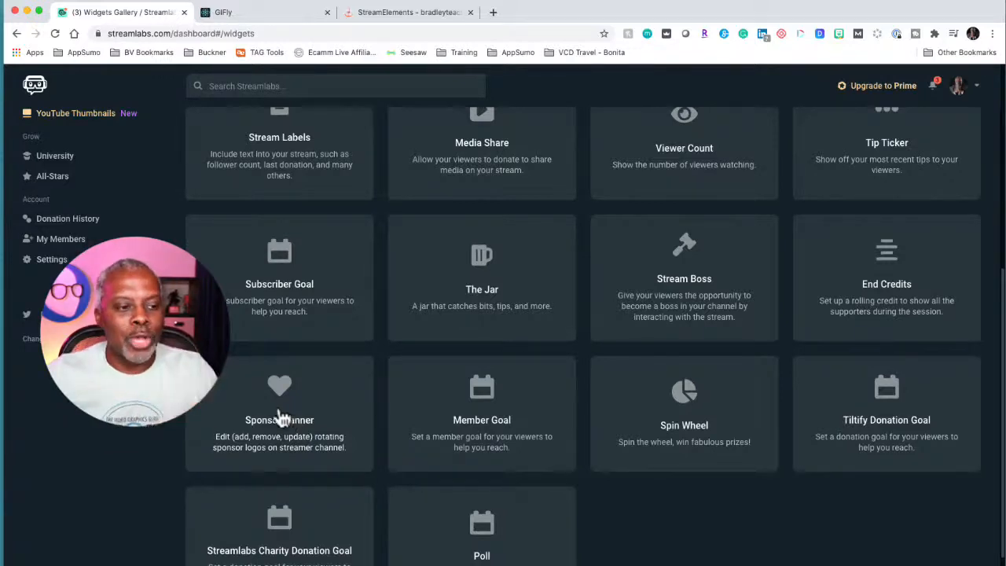
# Step: Open the Sponsor Banner widget, dismiss its introduction tutorial, and review its image, duration and size settings
pyautogui.click(283, 416)
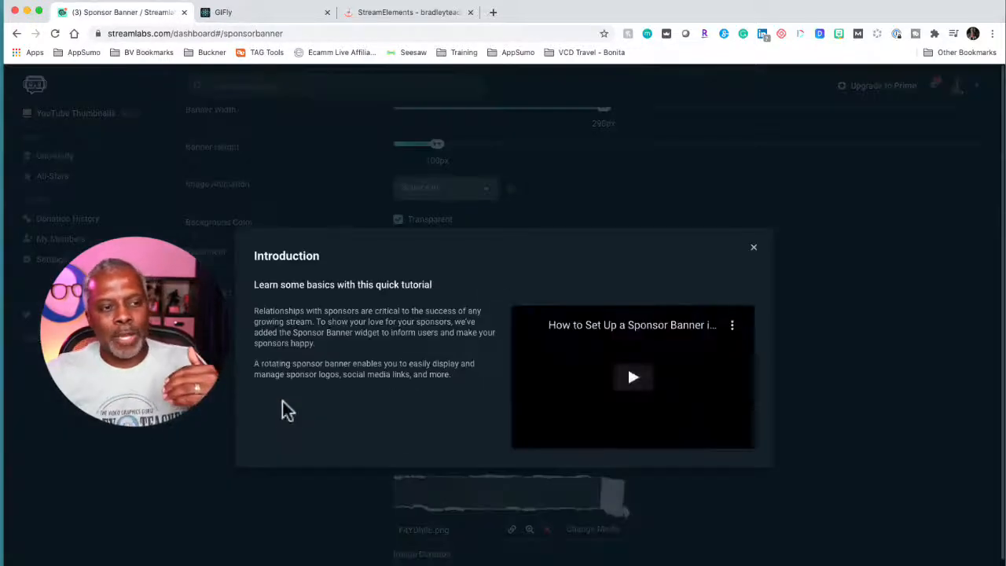
pyautogui.click(753, 249)
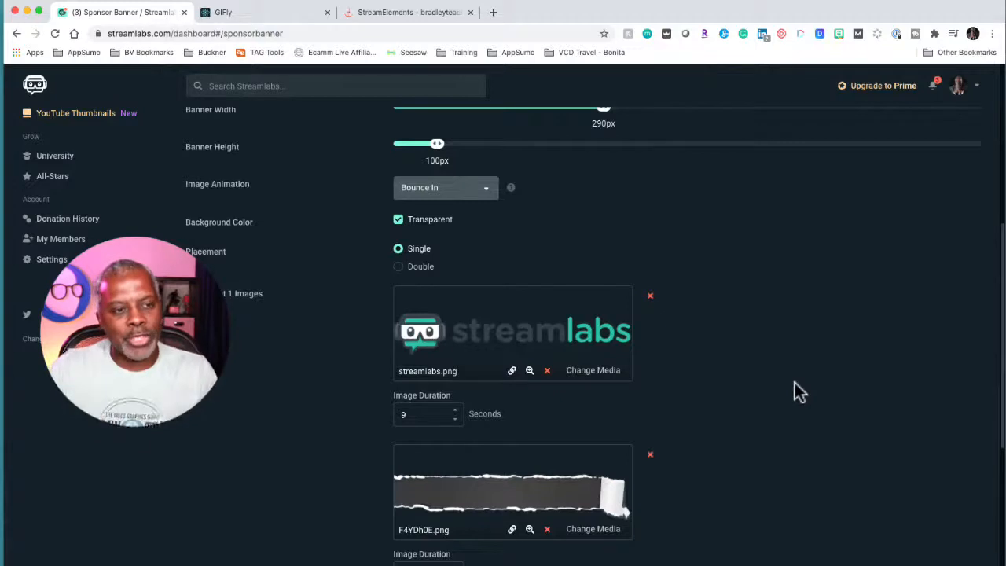
pyautogui.scroll(-5, 527, 338)
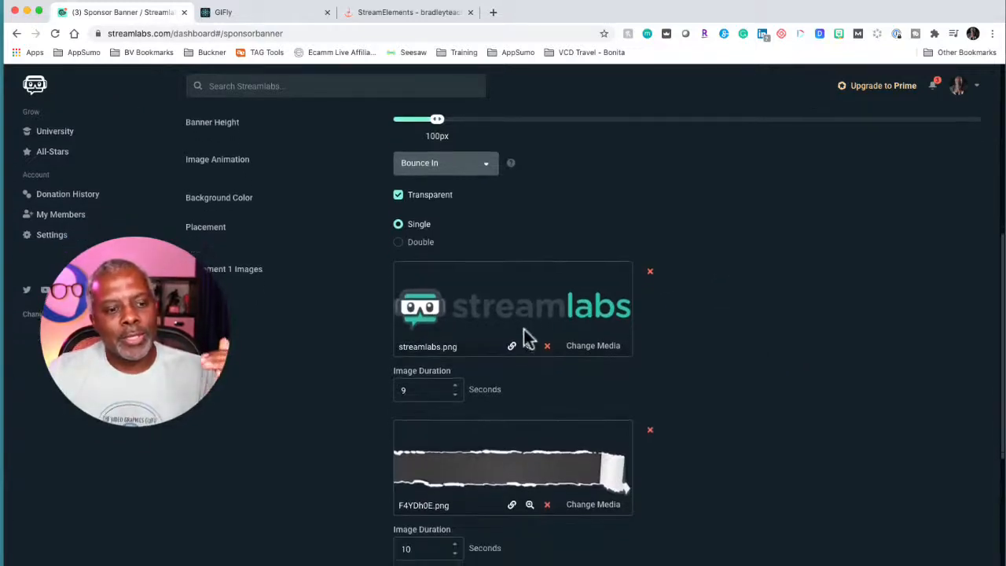
pyautogui.scroll(-5, 523, 349)
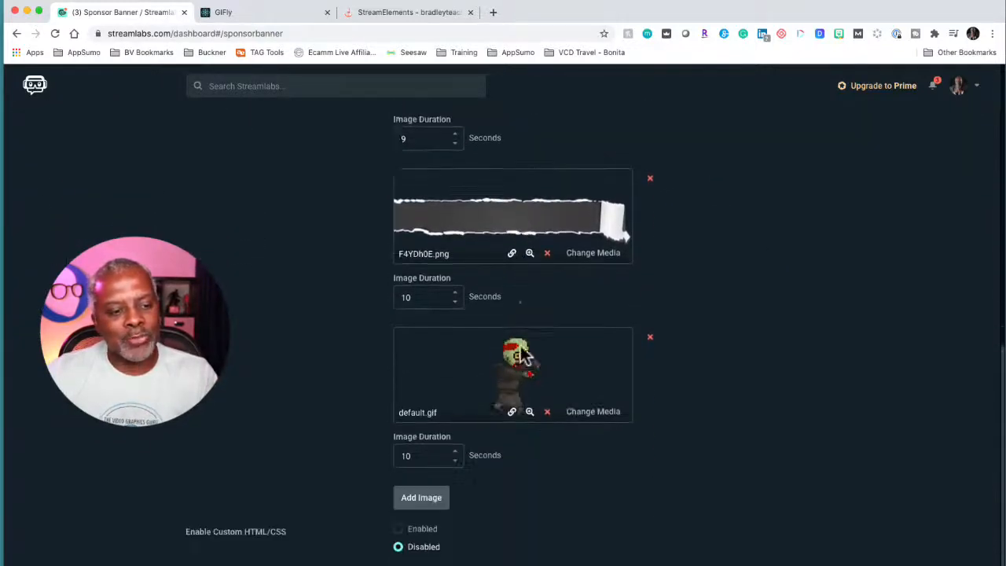
pyautogui.scroll(15, 522, 353)
pyautogui.scroll(5, 526, 355)
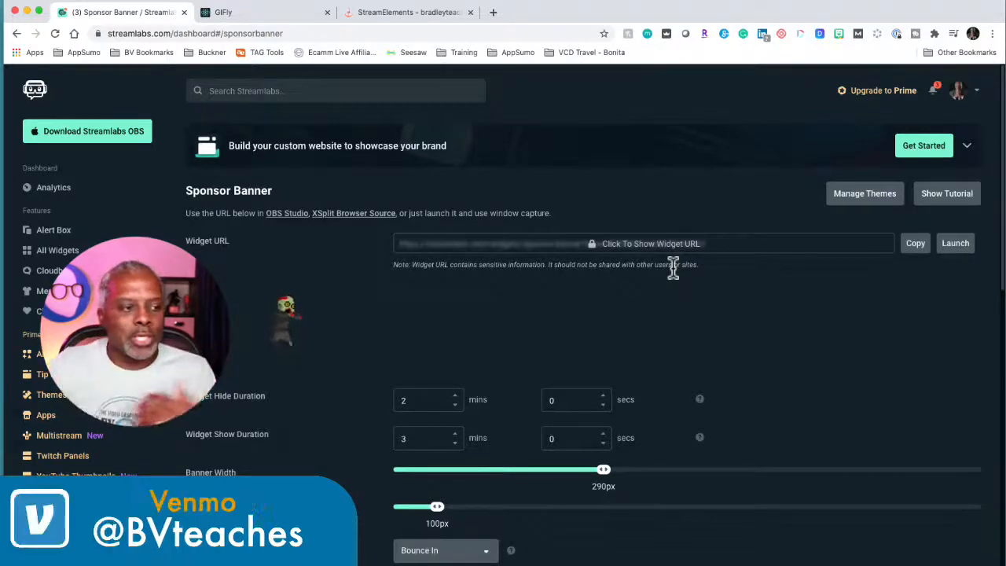
# Step: Return to the widget gallery and look through all the remaining widgets down to Poll
pyautogui.click(47, 253)
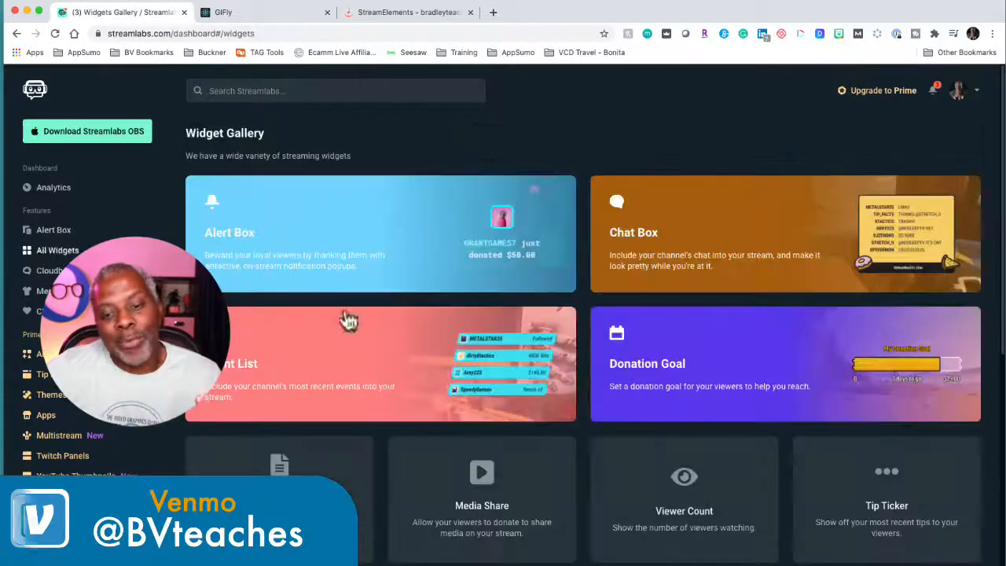
pyautogui.scroll(-5, 647, 372)
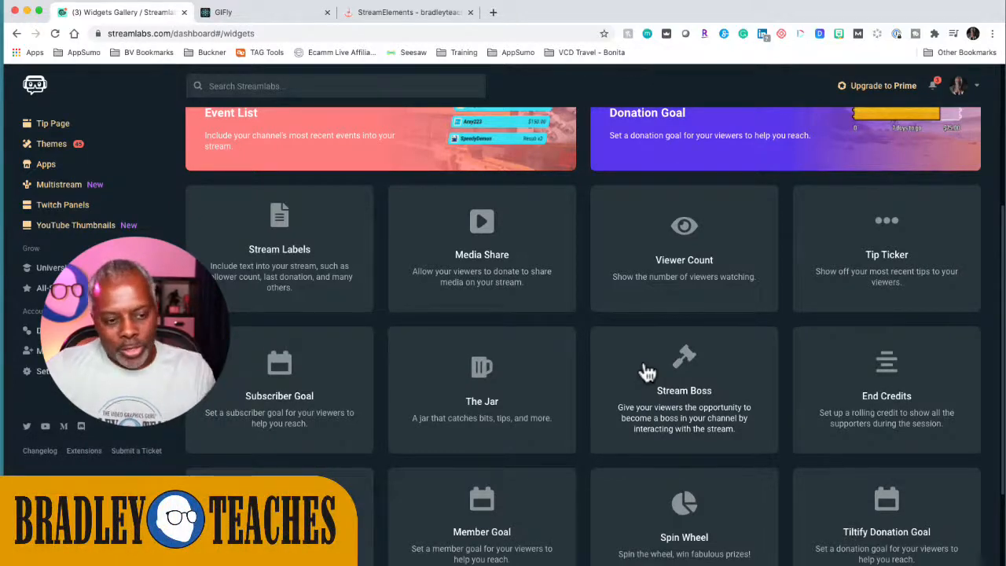
pyautogui.scroll(-1, 647, 371)
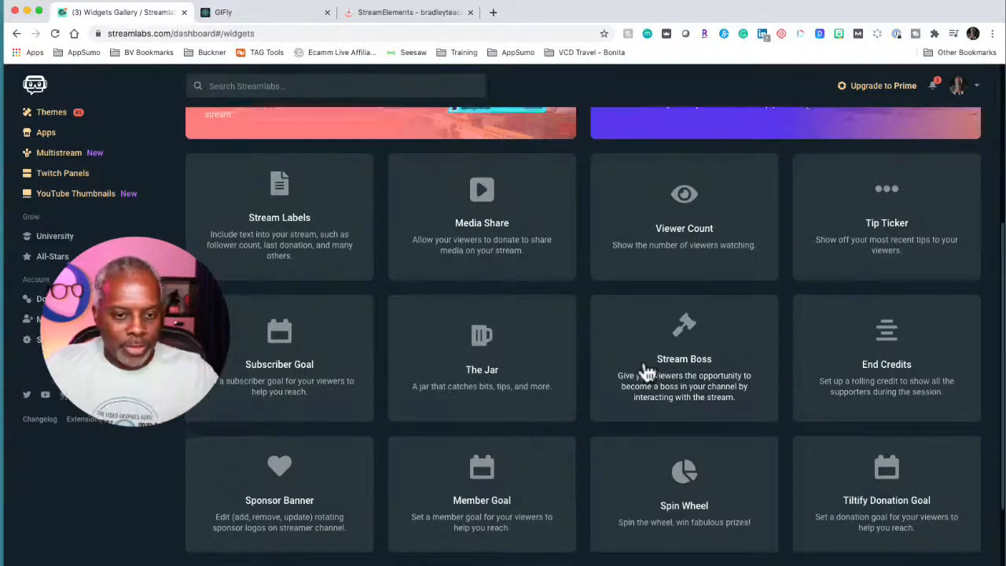
pyautogui.scroll(-4, 647, 372)
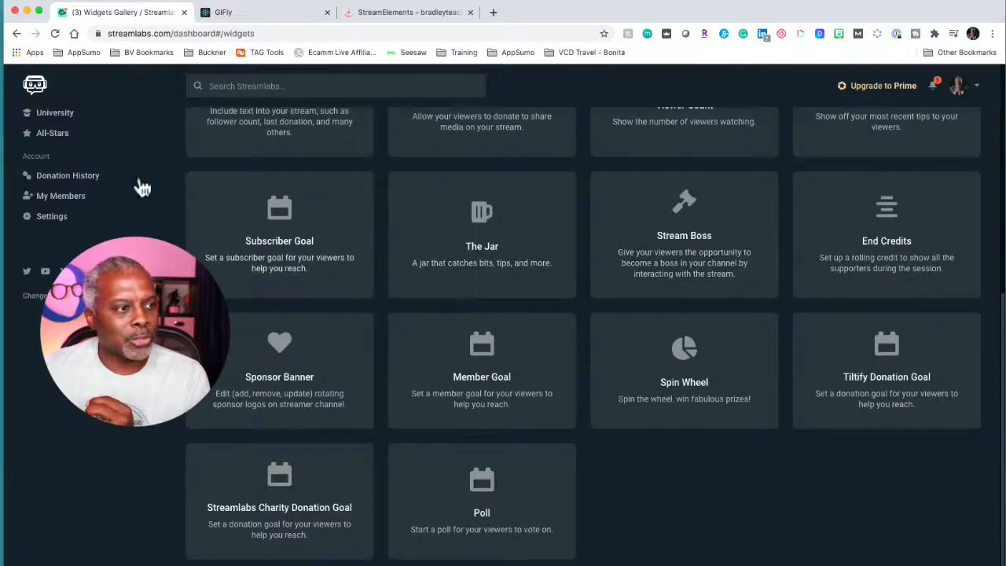
pyautogui.scroll(10, 139, 186)
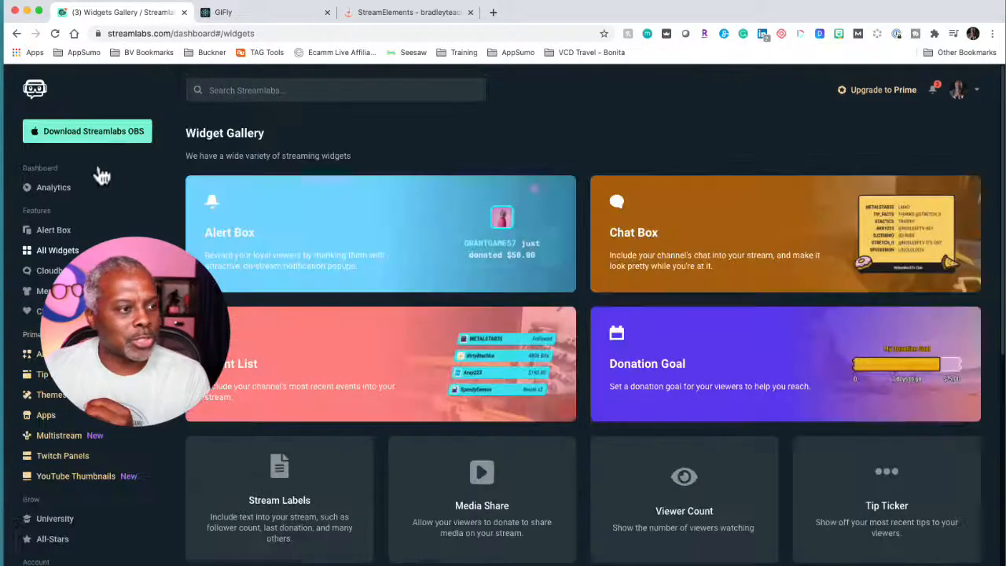
# Step: Open the Alert Box page and switch the account's platform from YouTube to Facebook
pyautogui.click(41, 229)
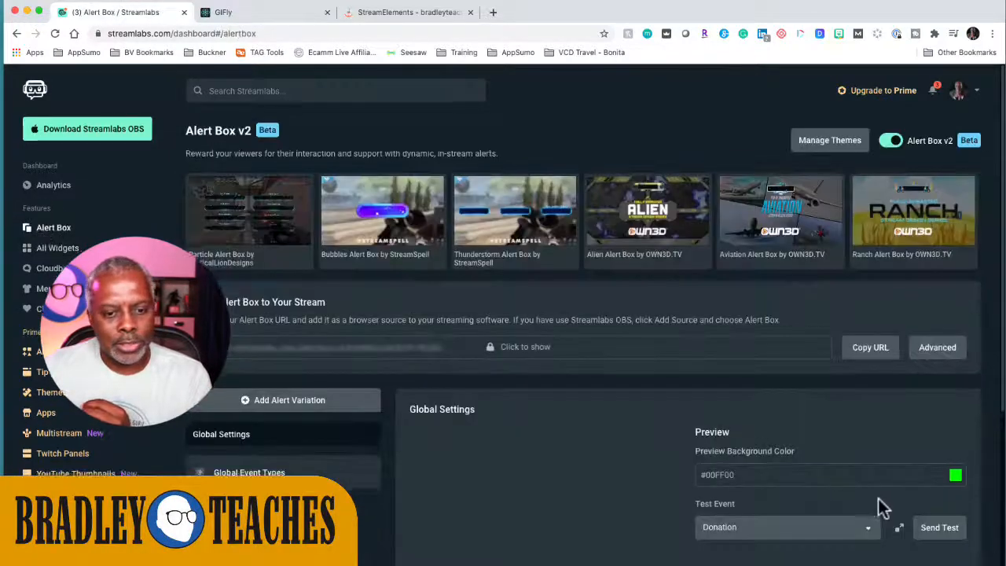
pyautogui.scroll(-3, 878, 498)
pyautogui.scroll(3, 862, 334)
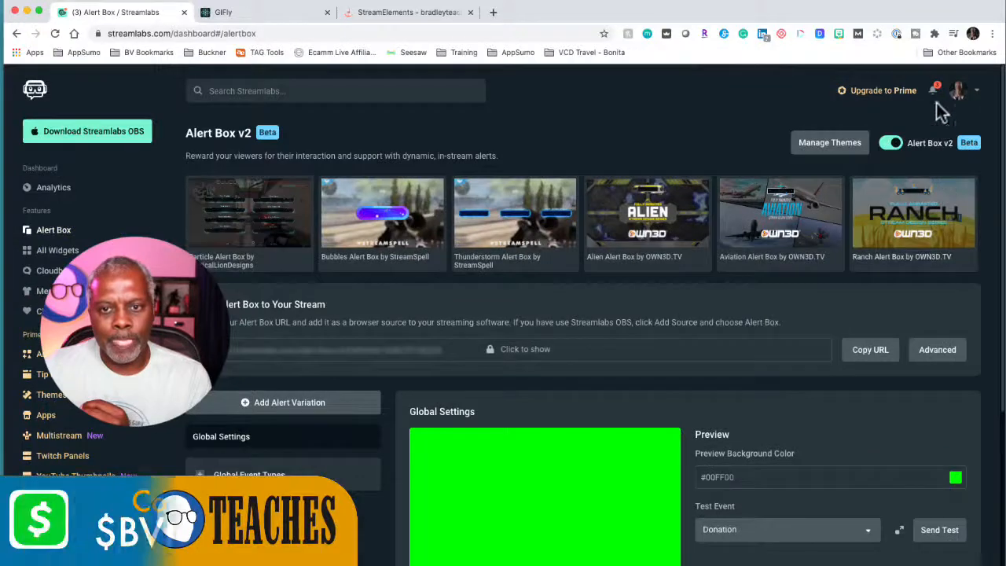
pyautogui.click(959, 90)
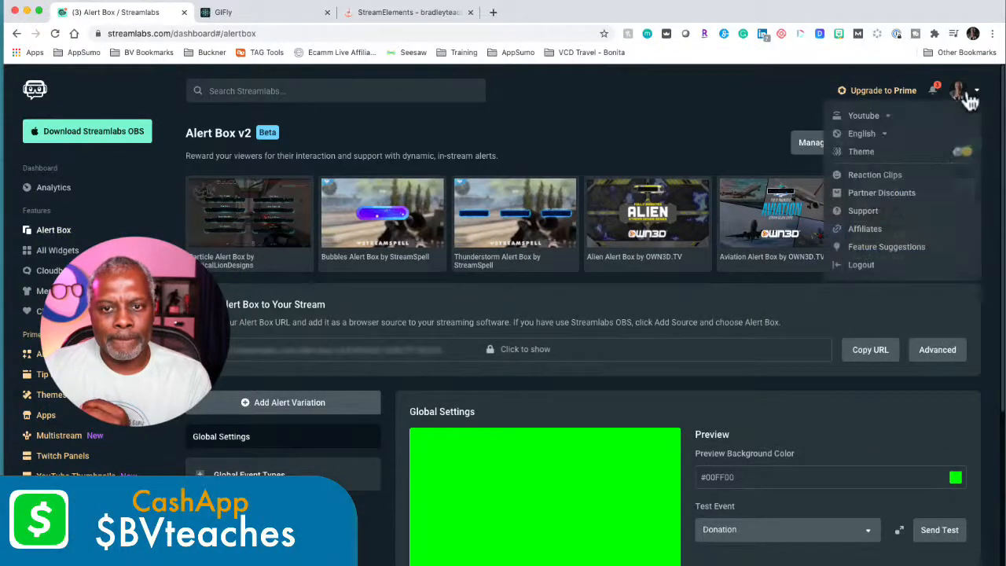
pyautogui.click(869, 117)
pyautogui.click(876, 130)
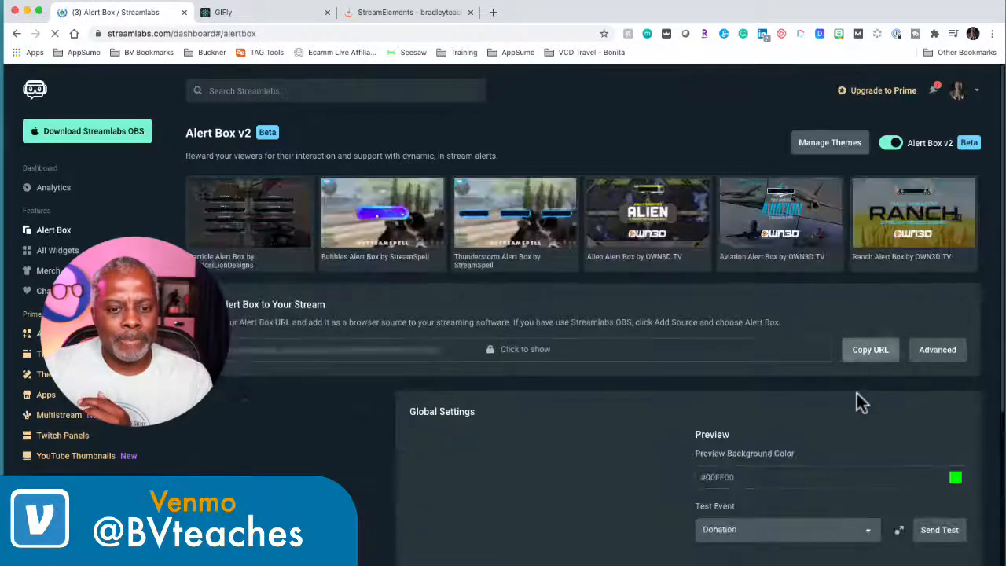
# Step: Choose Facebook Like as the Alert Box preview's test event
pyautogui.scroll(-4, 860, 402)
pyautogui.click(789, 385)
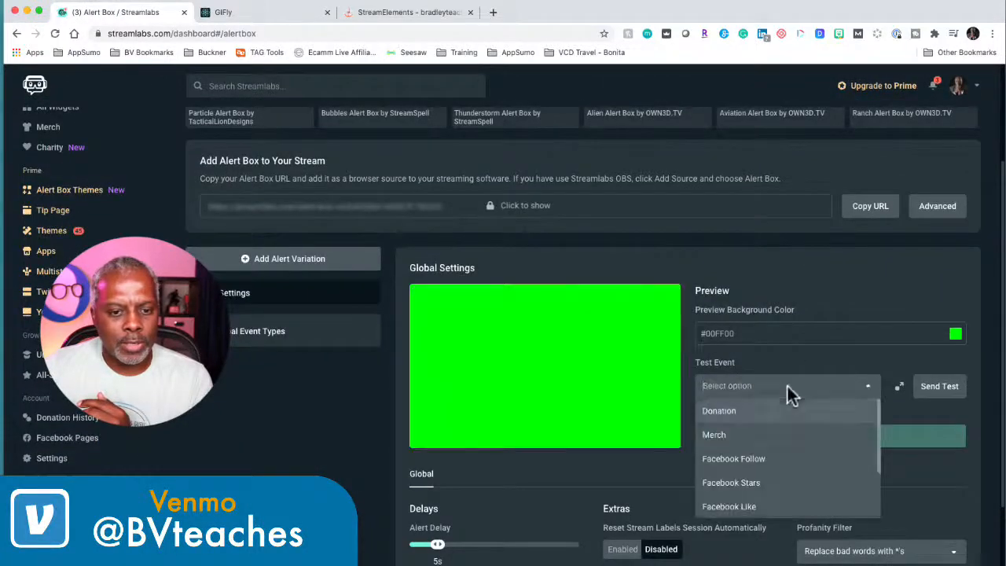
pyautogui.click(752, 506)
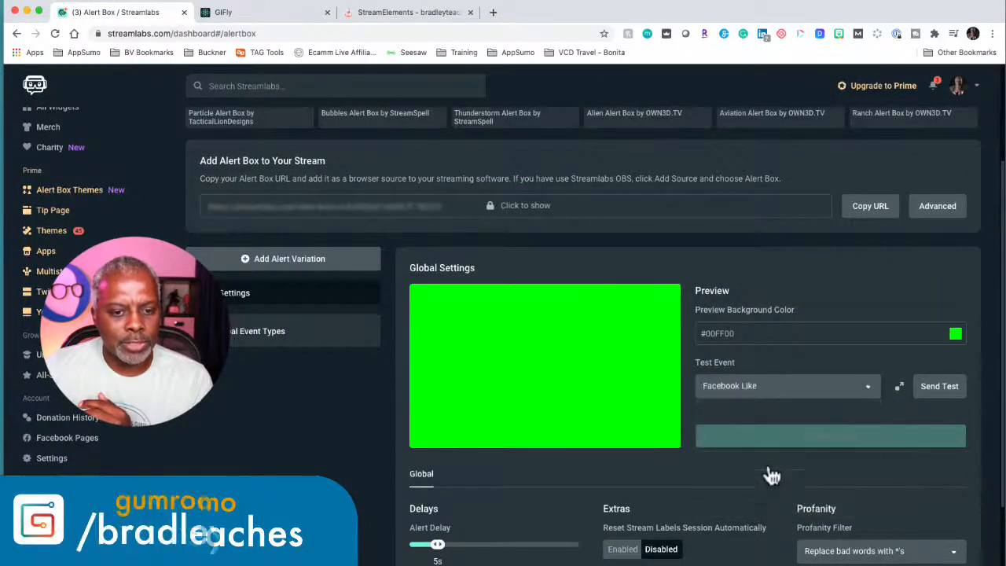
# Step: Review the Alert Box's global settings and expand Global Event Types to examine the Facebook alert types
pyautogui.scroll(-3, 818, 419)
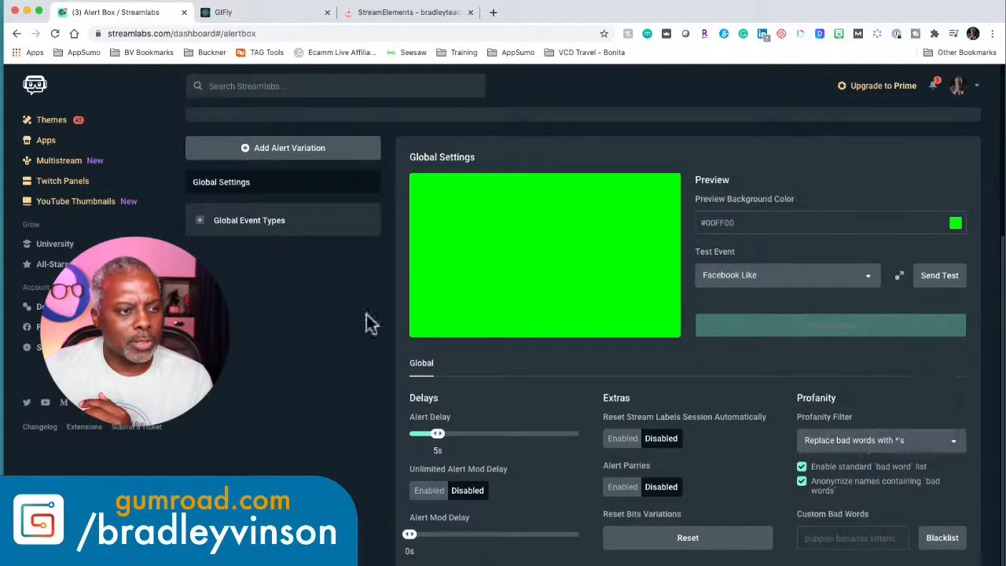
pyautogui.scroll(1, 774, 424)
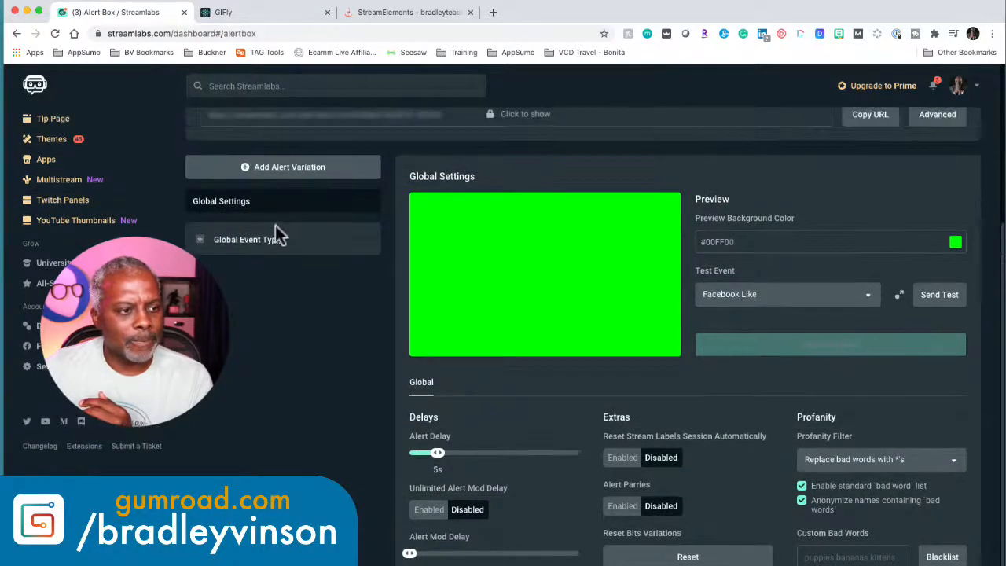
pyautogui.click(258, 241)
pyautogui.scroll(-1, 228, 432)
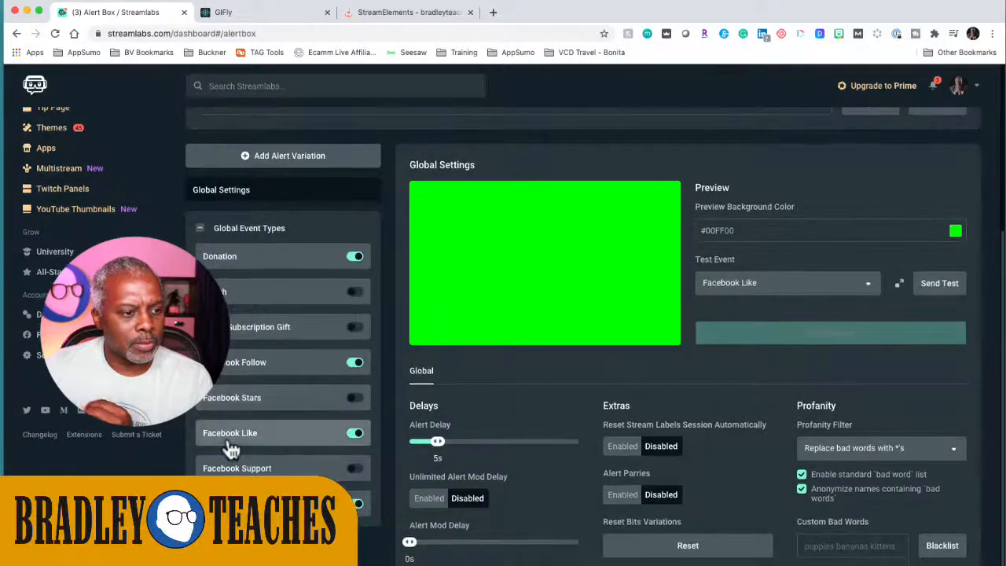
# Step: Replace the Facebook Like alert's image with the uploaded bv.gif, saving the settings and sending a test alert
pyautogui.click(230, 441)
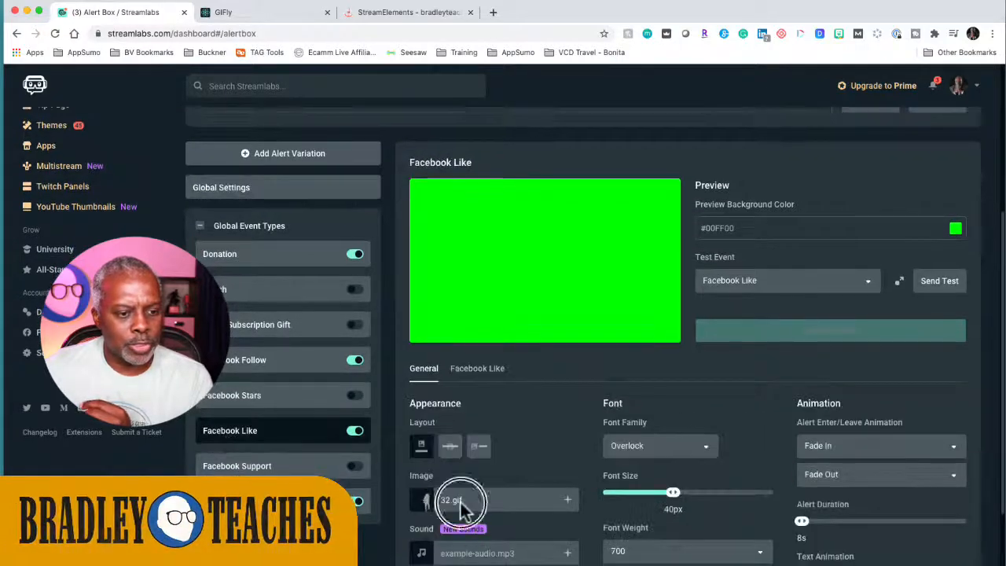
pyautogui.click(569, 505)
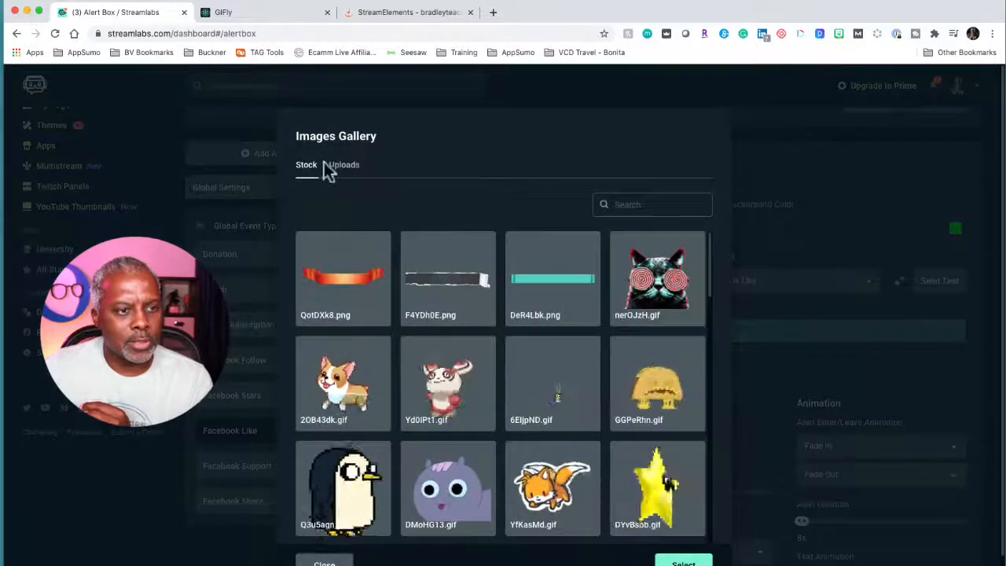
pyautogui.click(344, 166)
pyautogui.click(448, 322)
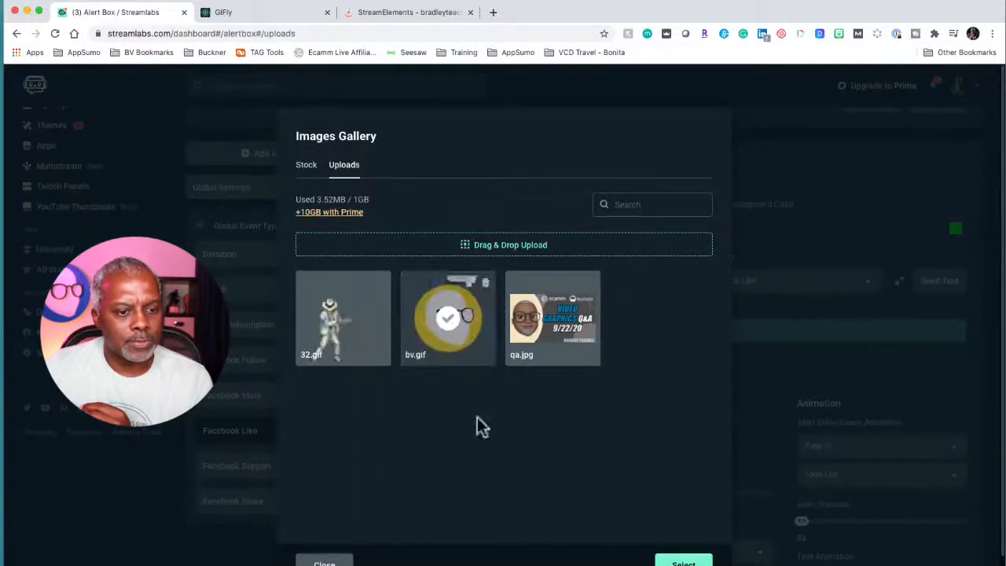
pyautogui.click(668, 558)
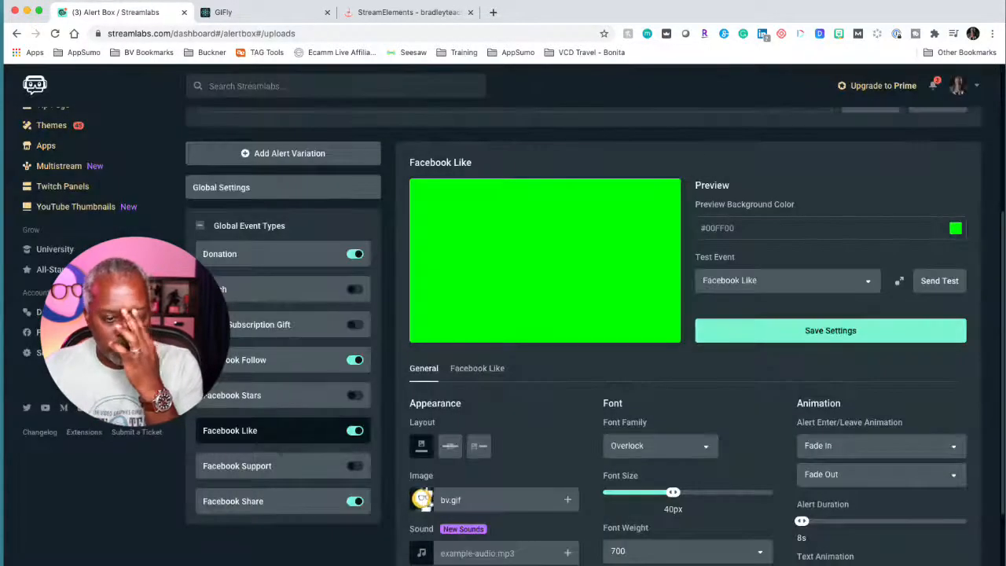
pyautogui.click(871, 336)
pyautogui.click(938, 287)
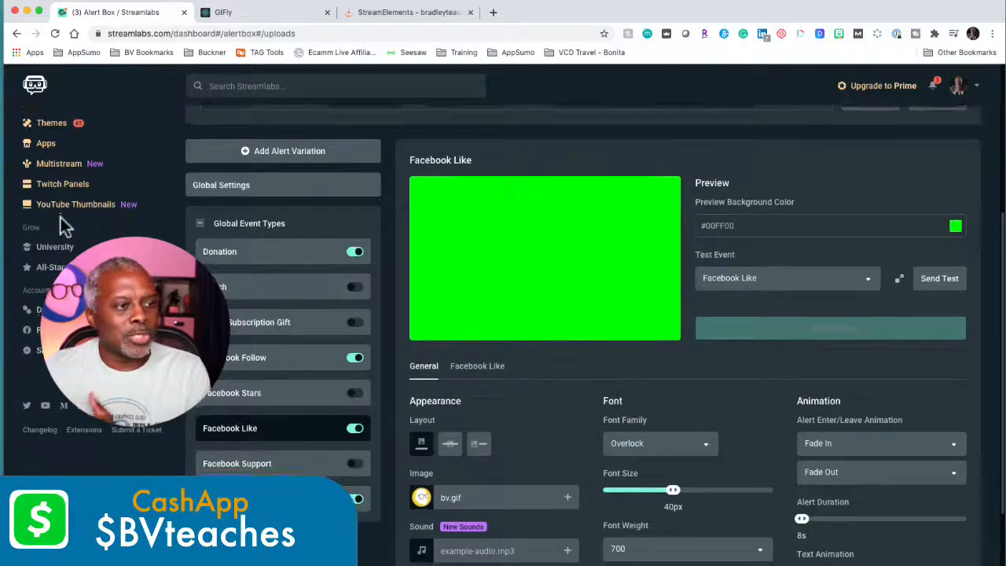
# Step: Return to the widget gallery and open the Sponsor Banner widget
pyautogui.scroll(5, 61, 217)
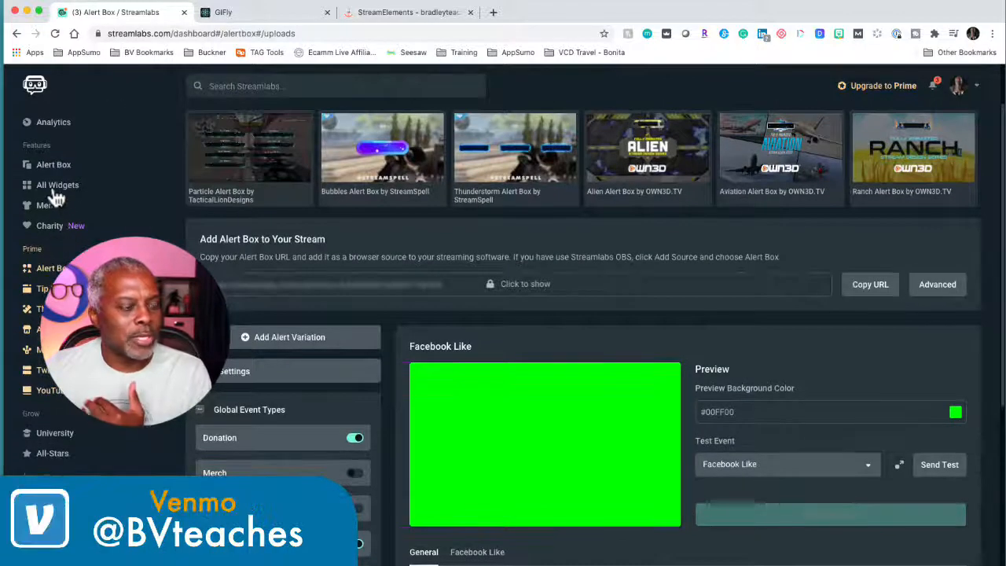
pyautogui.click(57, 185)
pyautogui.scroll(-5, 738, 436)
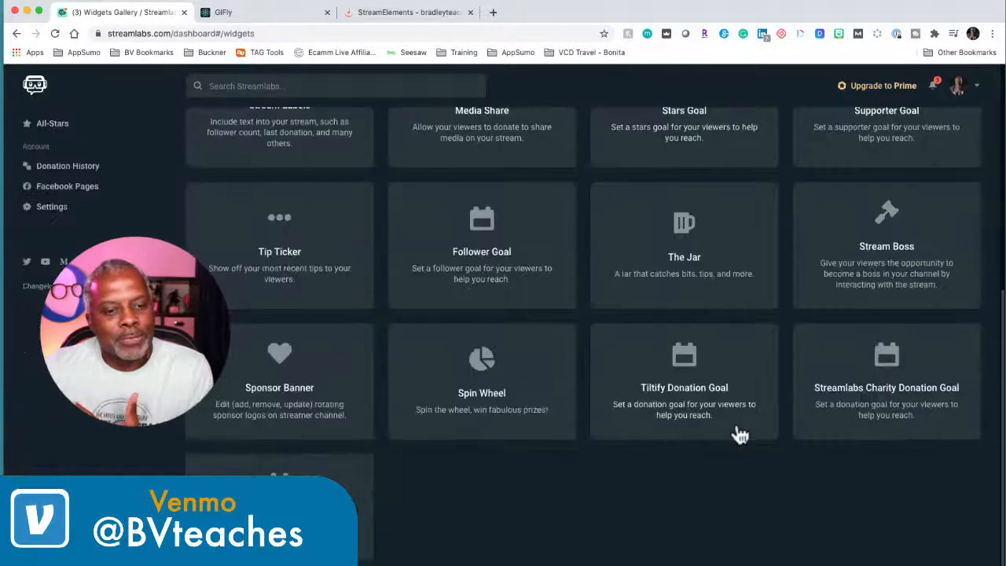
pyautogui.click(299, 381)
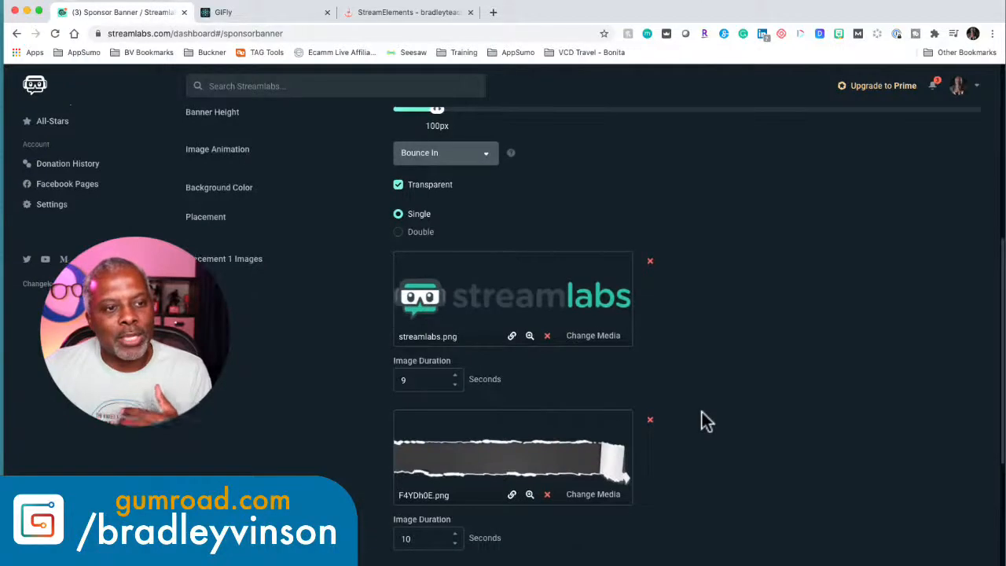
# Step: Review the Sponsor Banner's durations, size, animation and images, trying Double placement before returning to Single
pyautogui.scroll(3, 702, 413)
pyautogui.scroll(5, 702, 412)
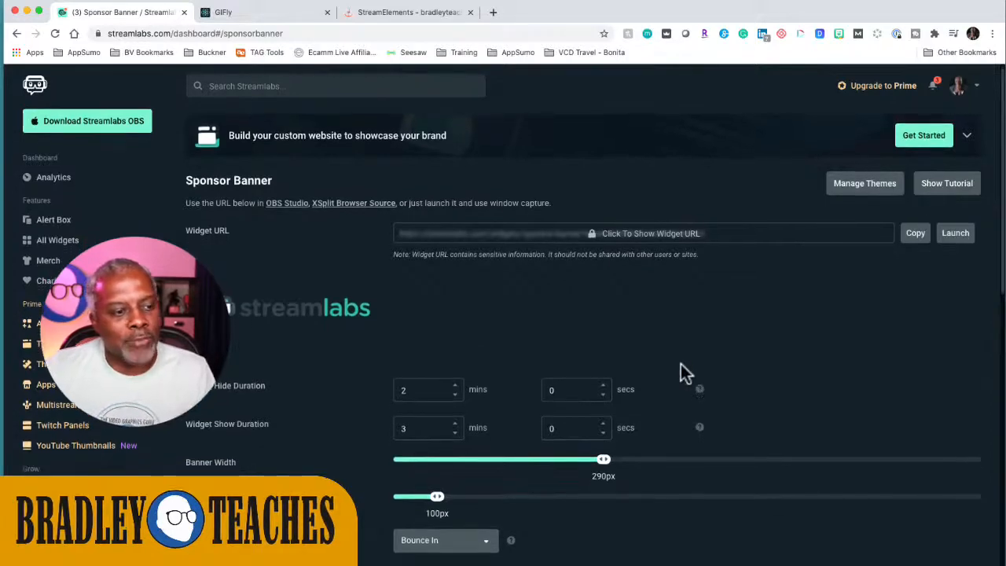
pyautogui.scroll(-5, 680, 364)
pyautogui.scroll(-3, 680, 366)
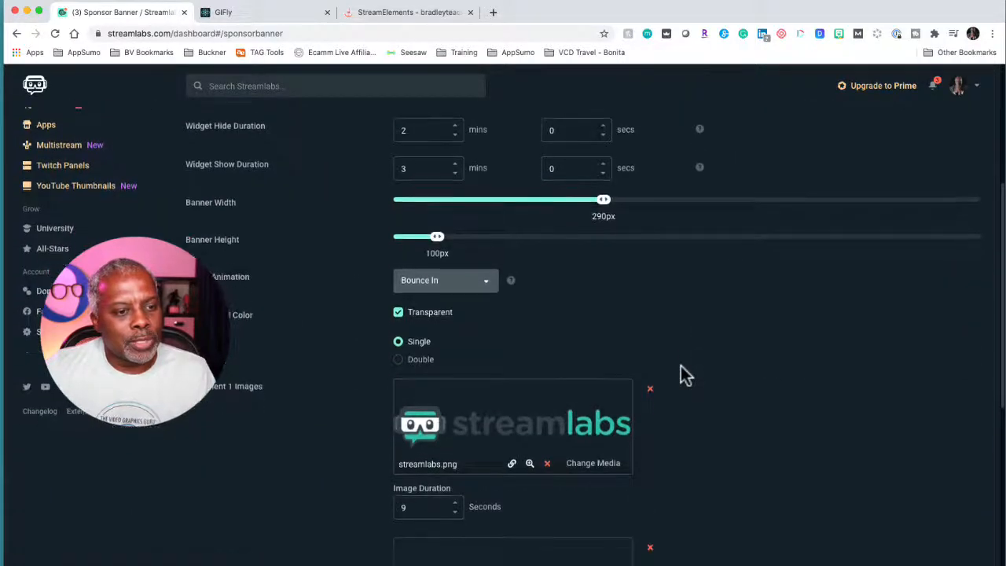
pyautogui.scroll(-1, 680, 376)
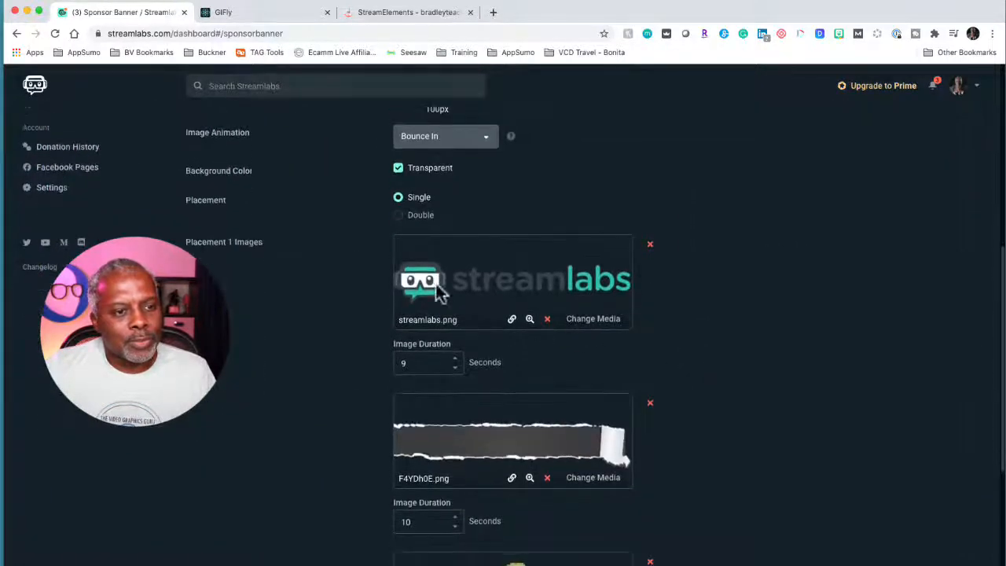
pyautogui.click(400, 219)
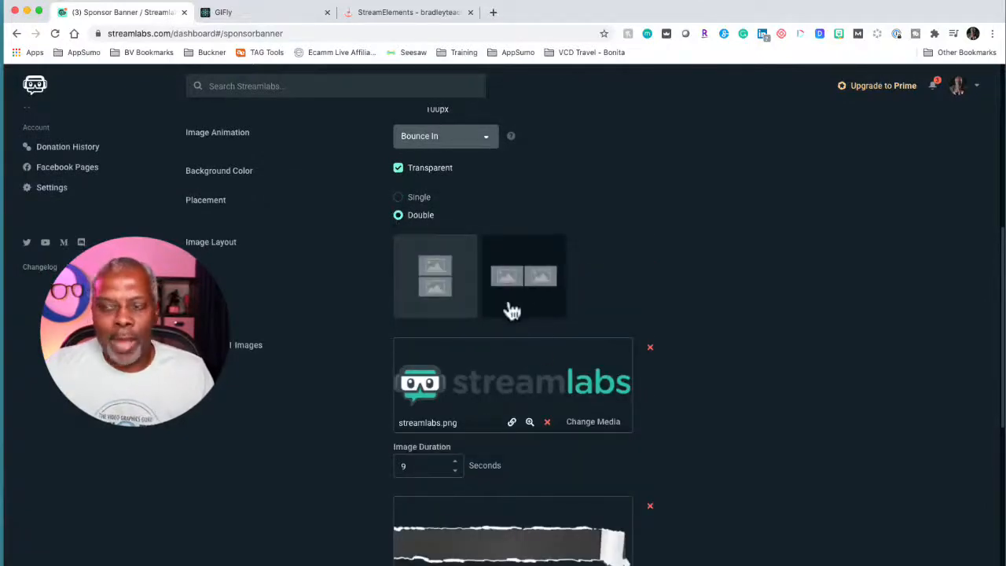
pyautogui.click(399, 198)
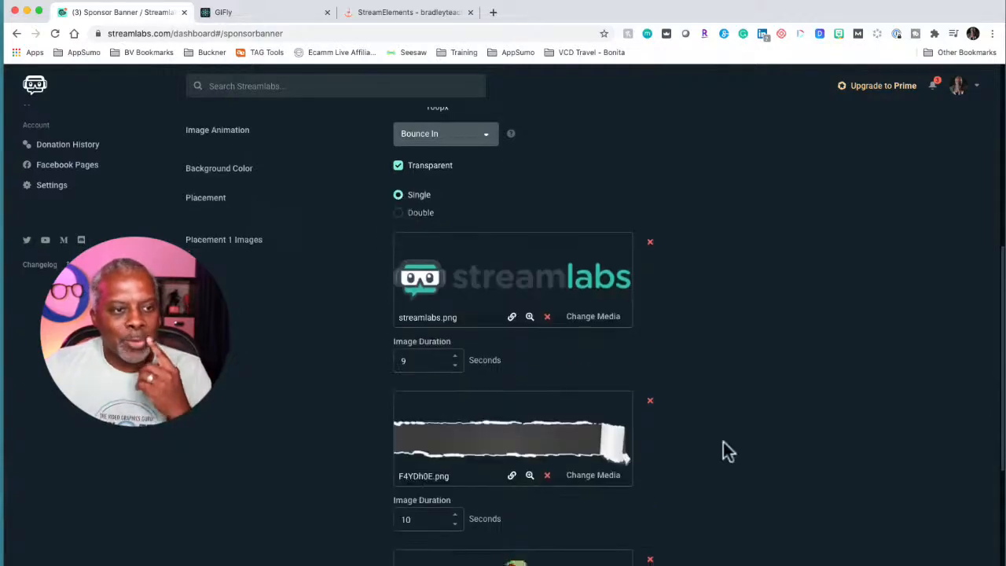
pyautogui.scroll(-2, 723, 442)
pyautogui.scroll(-5, 723, 450)
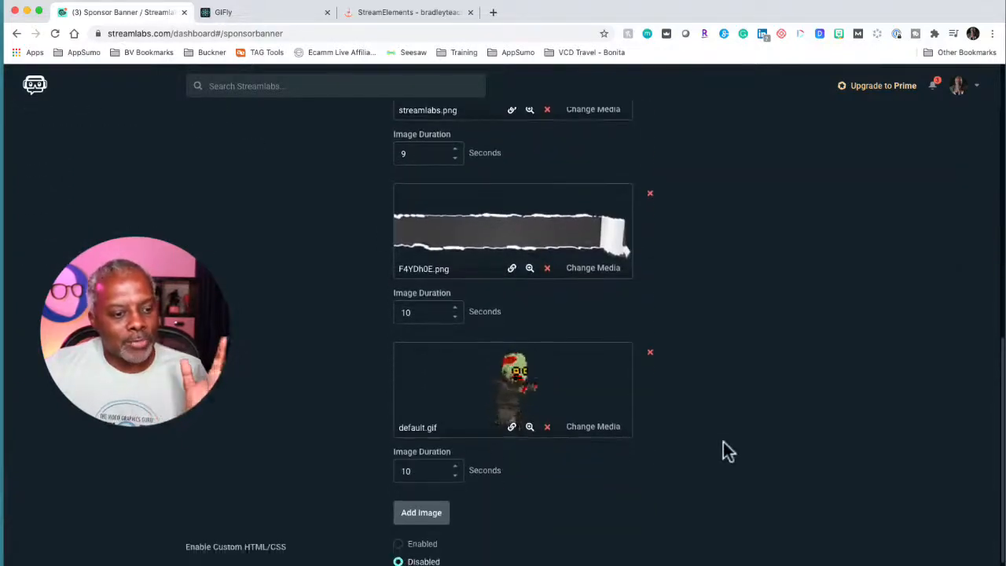
# Step: Save the Sponsor Banner settings and copy its widget URL
pyautogui.click(616, 556)
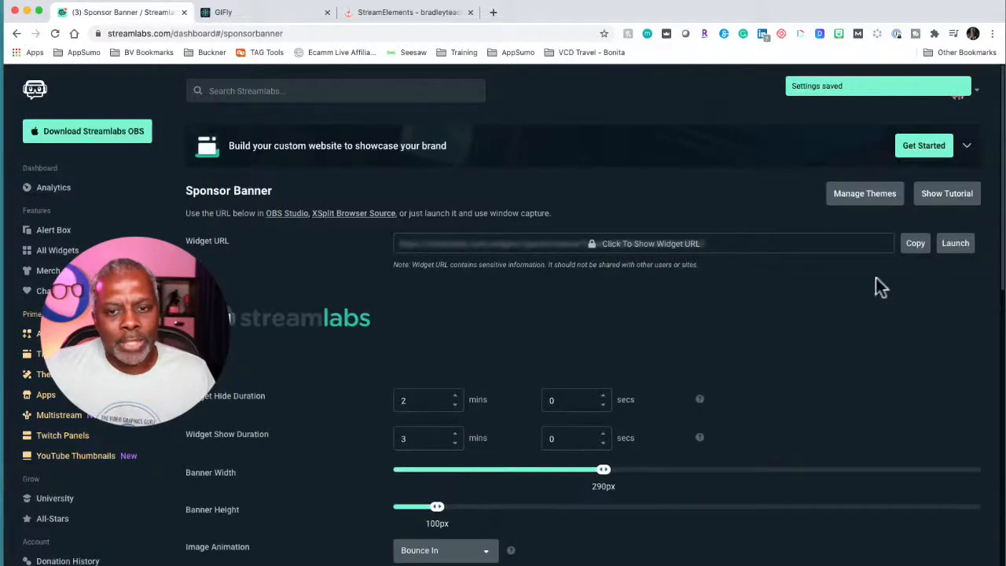
pyautogui.click(916, 245)
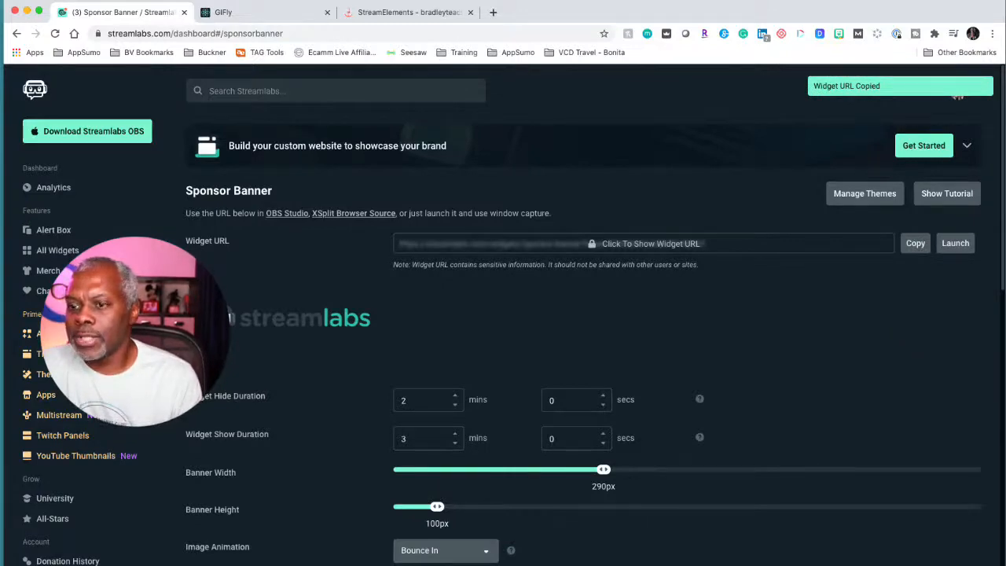
pyautogui.press('super+Tab')
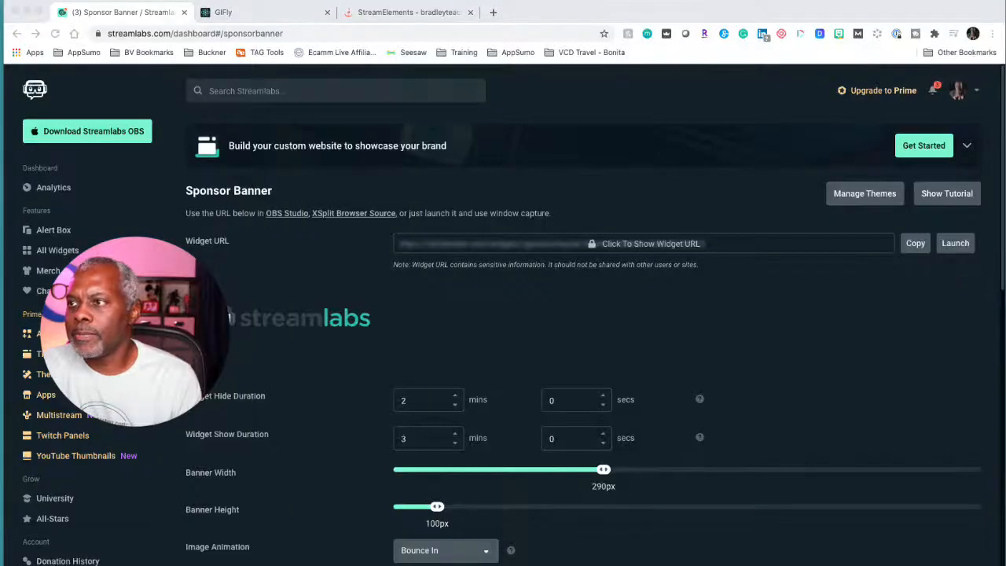
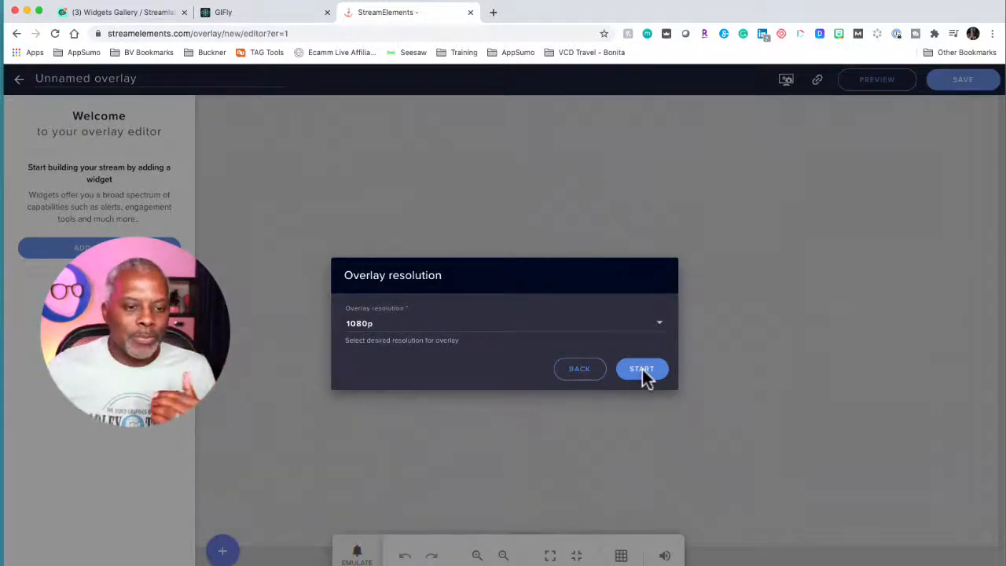
# Step: Start the new StreamElements overlay at 1080p resolution and open the list of widget categories
pyautogui.click(643, 374)
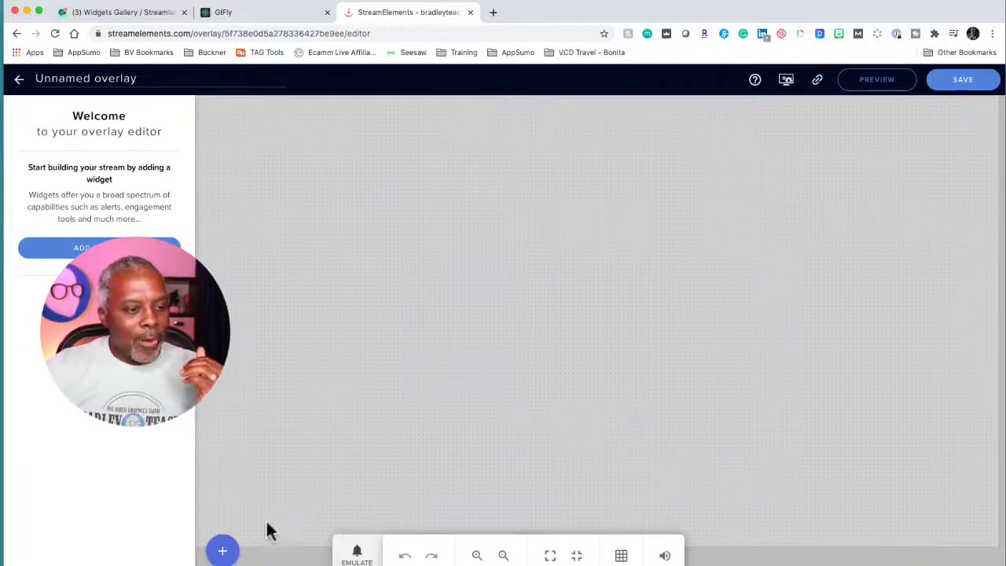
pyautogui.click(224, 553)
pyautogui.moveTo(259, 340)
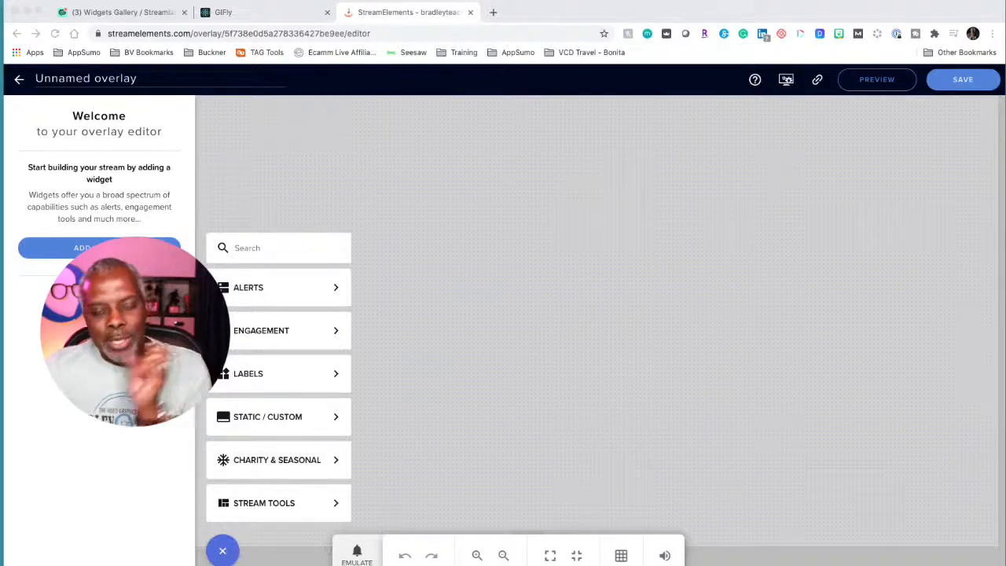
pyautogui.click(157, 15)
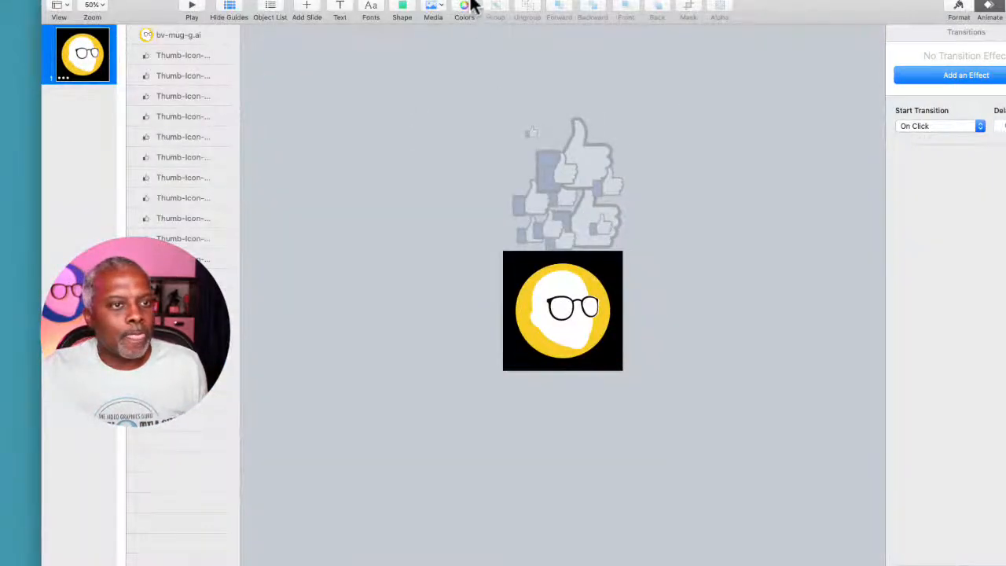
# Step: In Keynote, select all the thumb icons above the logo to examine their Build In animation, and clear the selection
pyautogui.moveTo(471, 4); pyautogui.dragTo(431, 6)
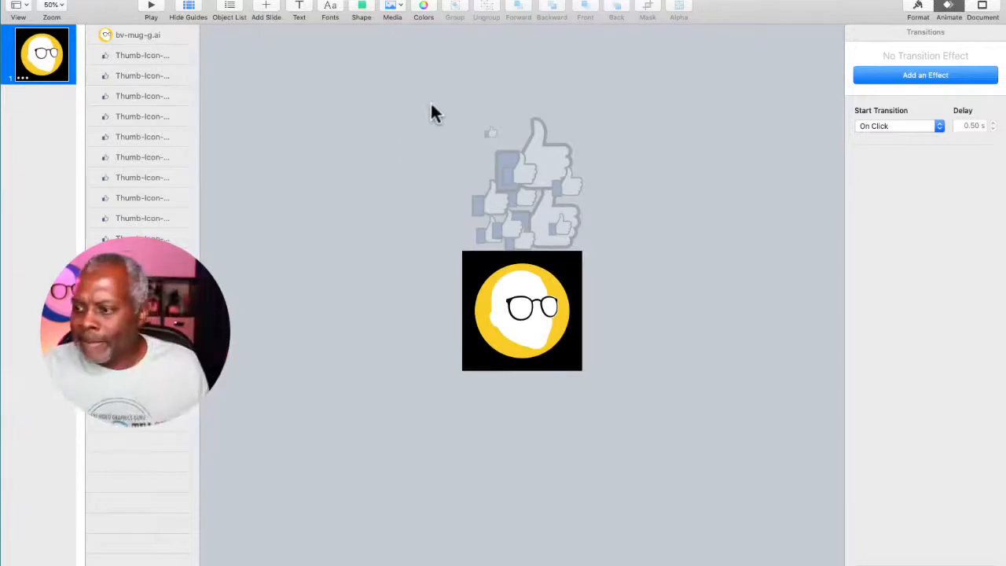
pyautogui.moveTo(438, 61); pyautogui.dragTo(640, 256)
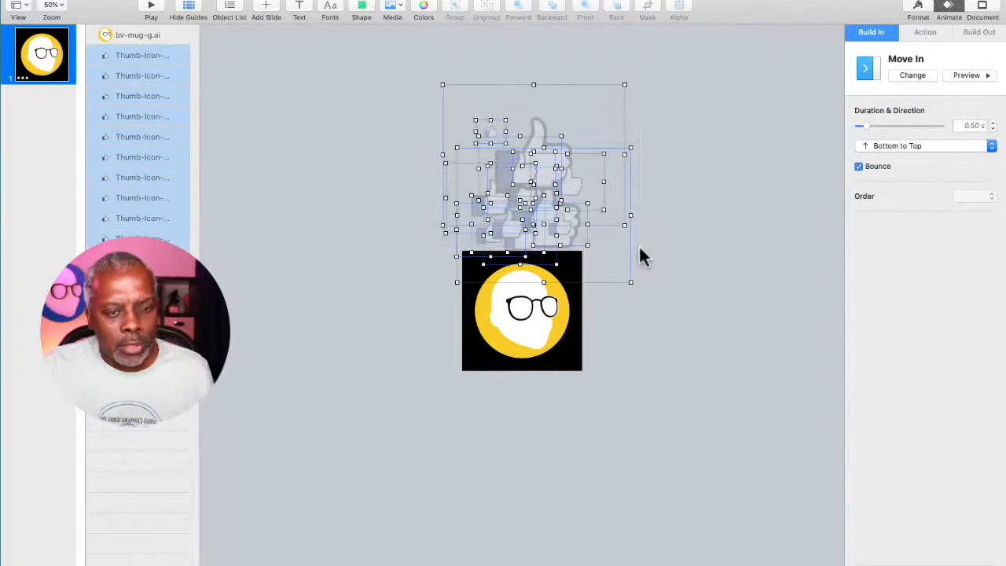
pyautogui.click(319, 131)
# Step: Create a new presentation with the Basic White theme and delete all placeholder text from its title slide
pyautogui.click(81, 0)
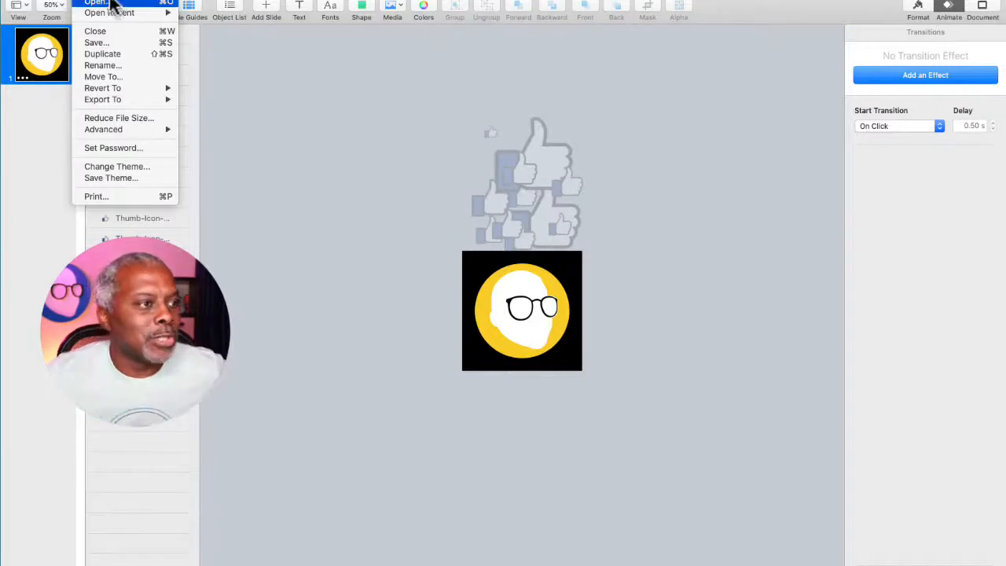
pyautogui.click(110, 4)
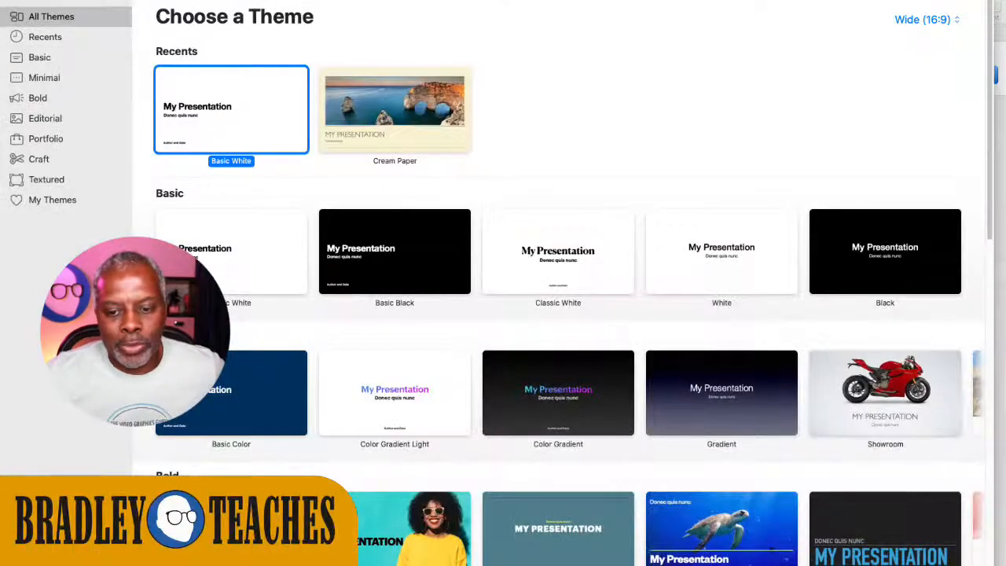
pyautogui.press('Return')
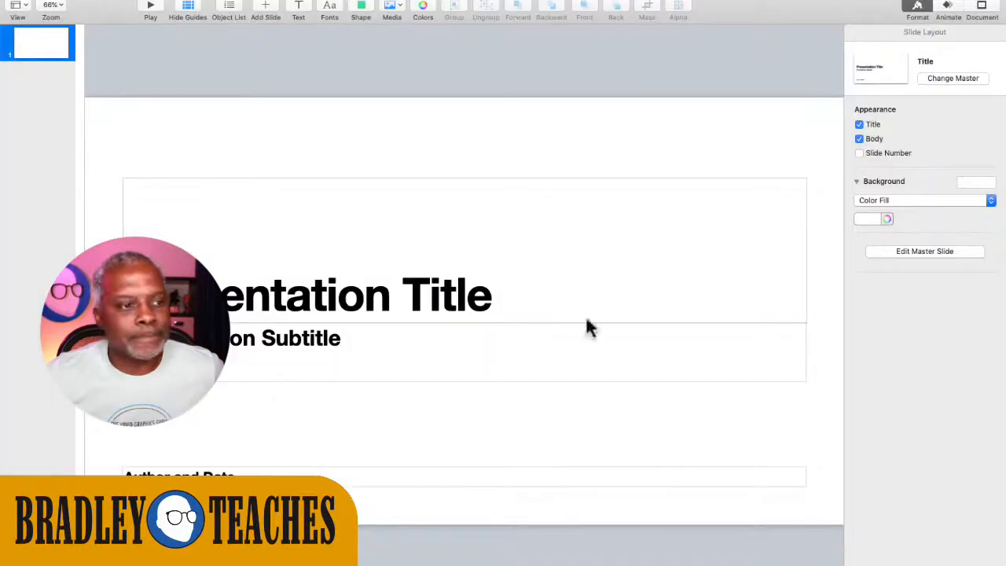
pyautogui.moveTo(198, 122); pyautogui.dragTo(449, 539)
pyautogui.press('Delete')
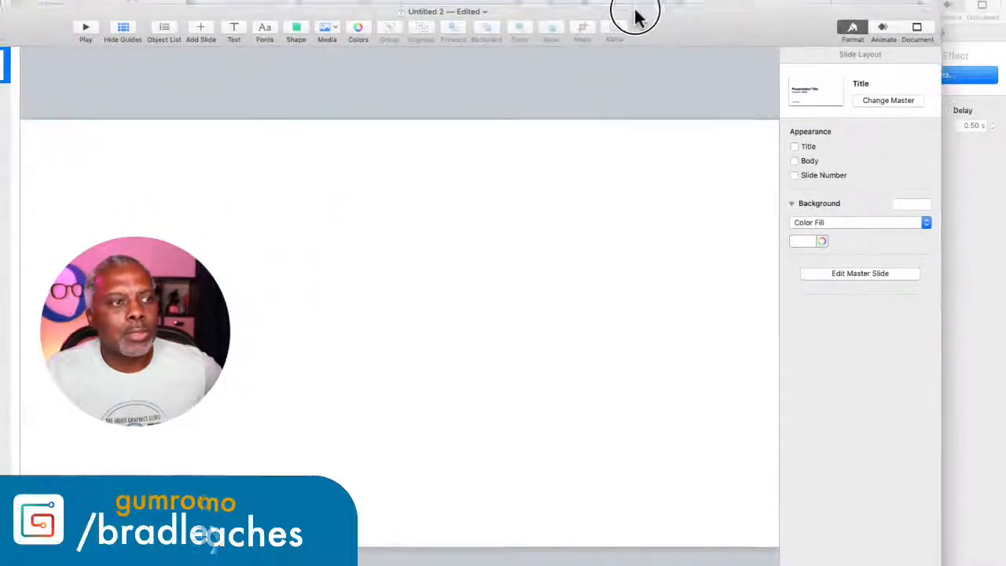
# Step: Fit the new presentation's window on screen and set a custom slide size of 400 by 400 pts
pyautogui.moveTo(478, 49); pyautogui.dragTo(532, 1)
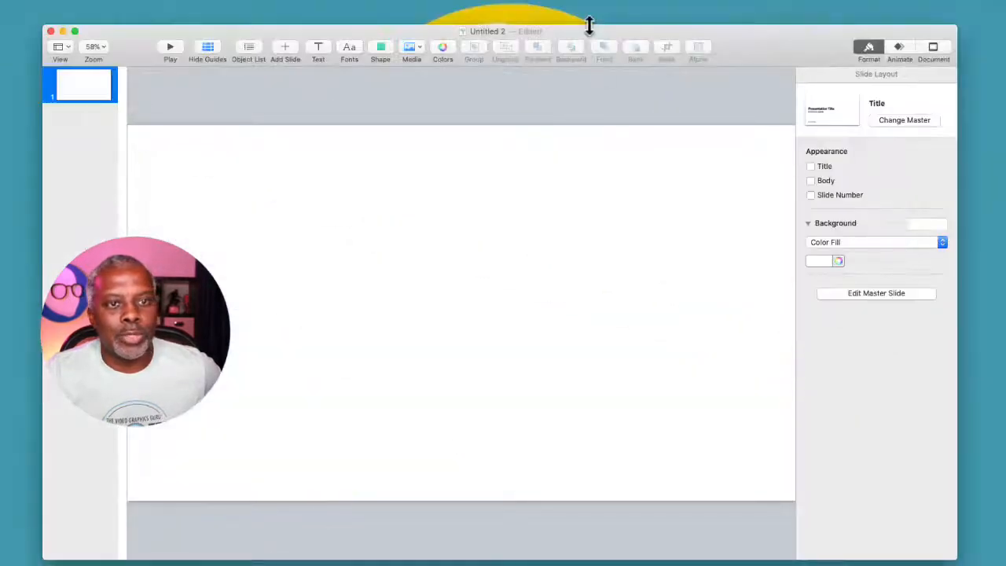
pyautogui.moveTo(594, 32); pyautogui.dragTo(589, 14)
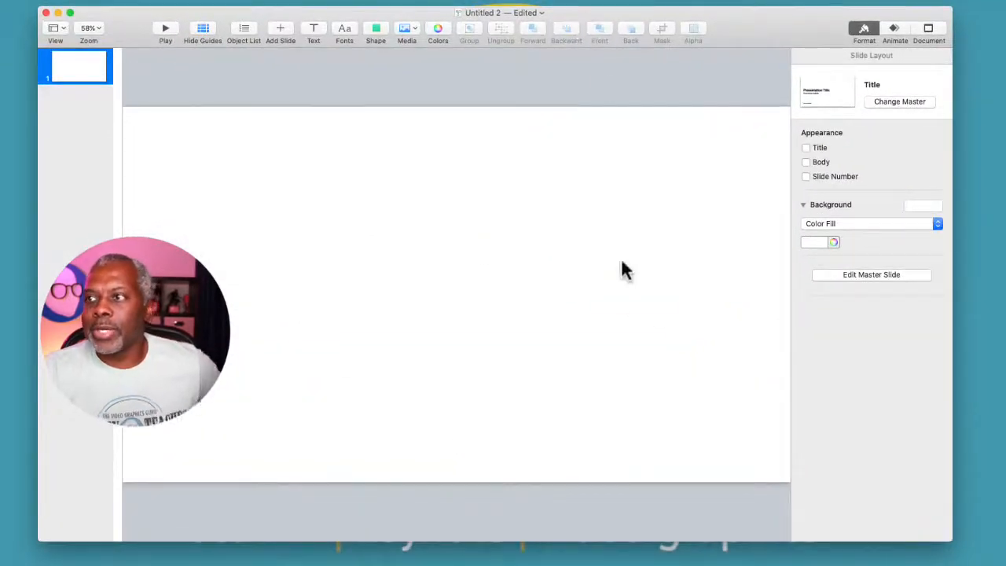
pyautogui.click(927, 30)
pyautogui.click(826, 318)
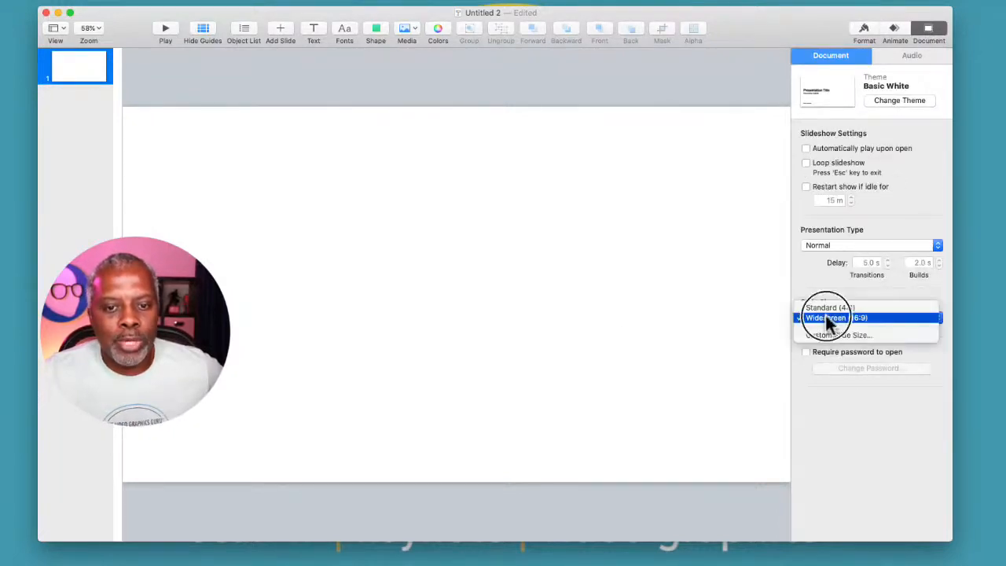
pyautogui.click(822, 334)
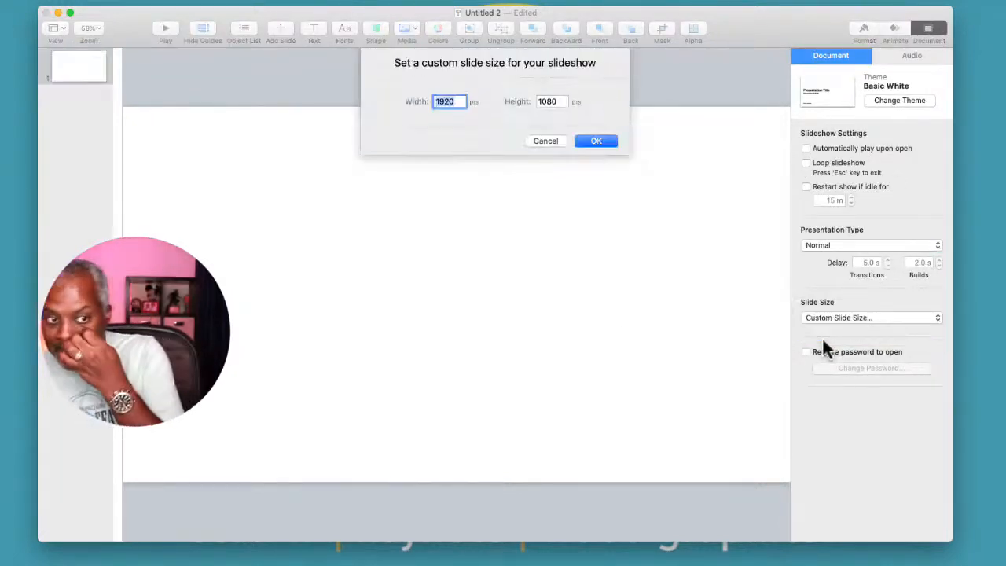
pyautogui.write('400')
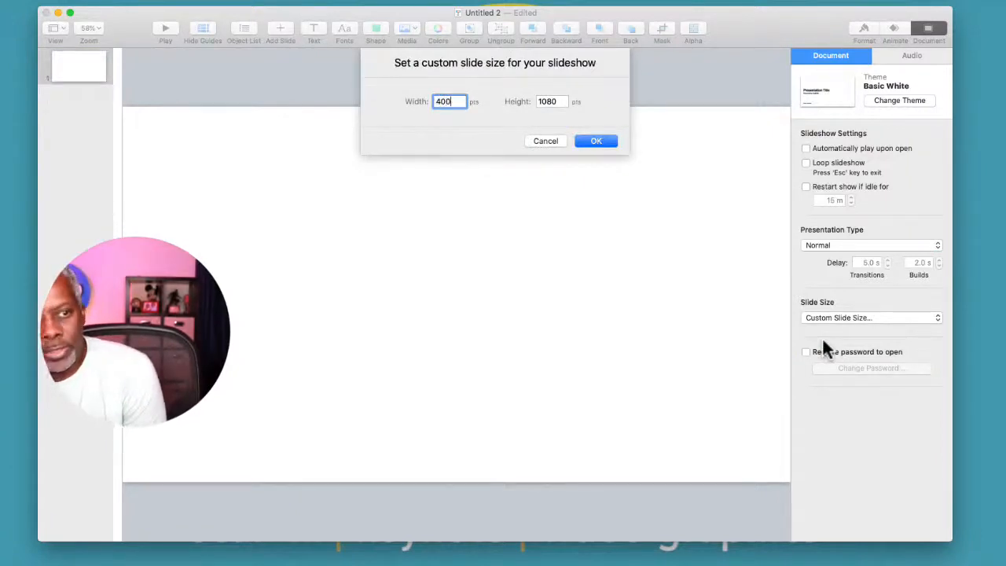
pyautogui.press('Tab')
pyautogui.write('400')
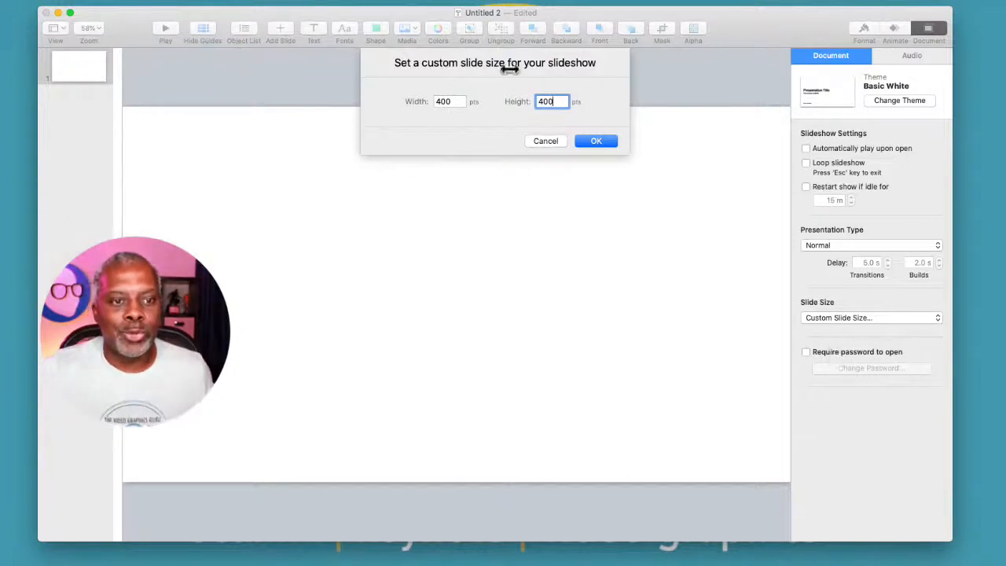
pyautogui.click(595, 143)
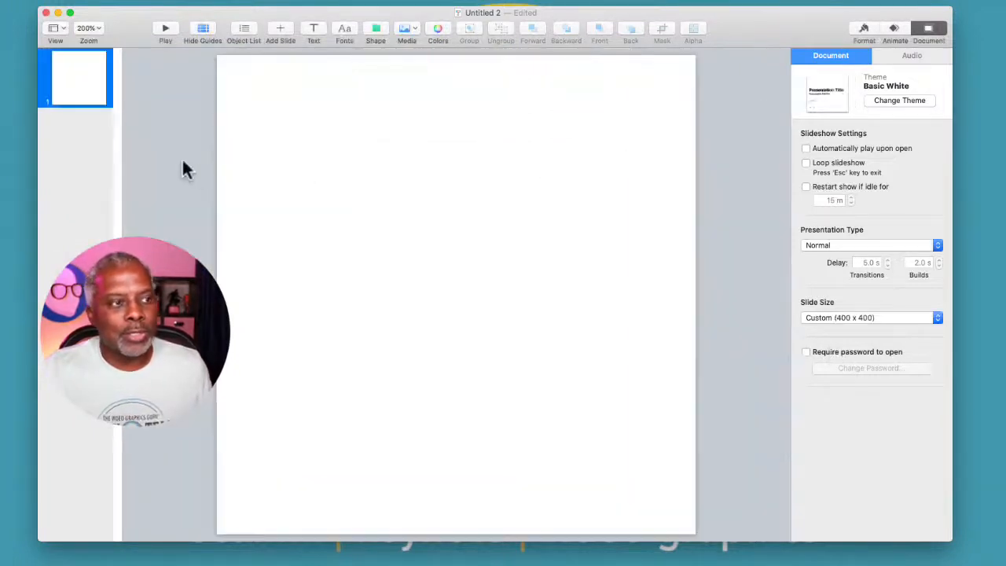
# Step: Set the slide view to 100% and bring the bv-mug-b.ai head-and-glasses logo from outside Keynote onto the slide
pyautogui.click(81, 33)
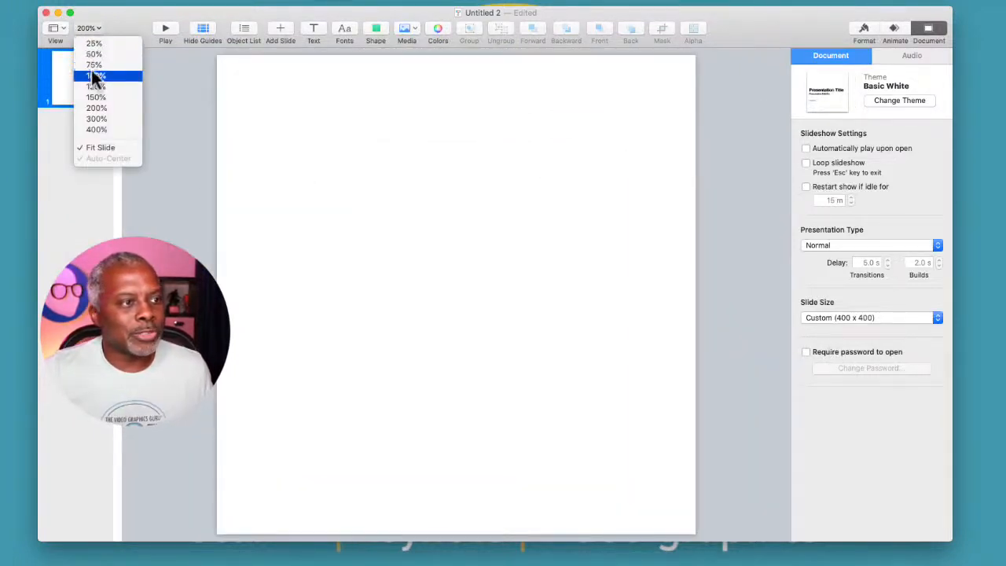
pyautogui.click(92, 76)
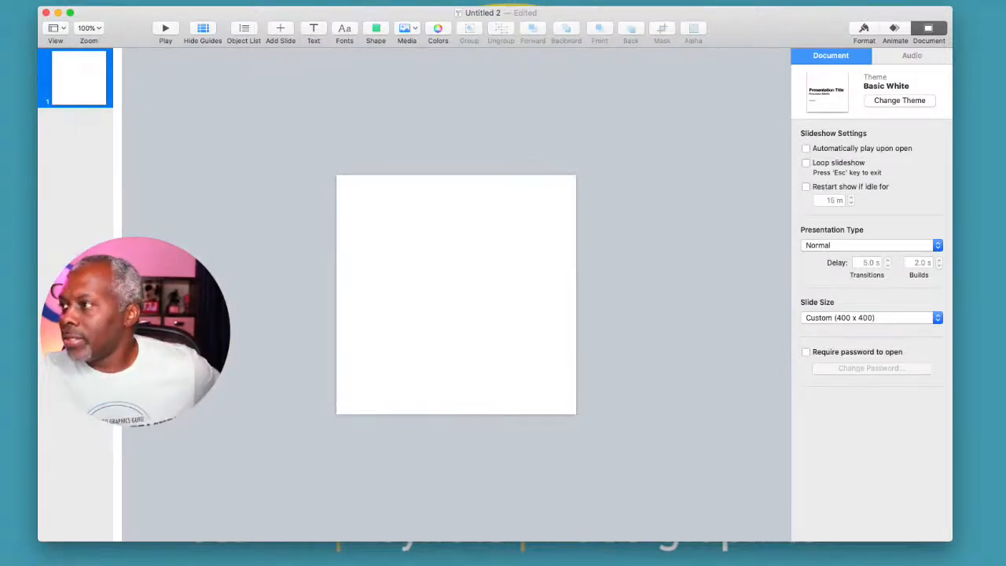
pyautogui.press('super+Tab')
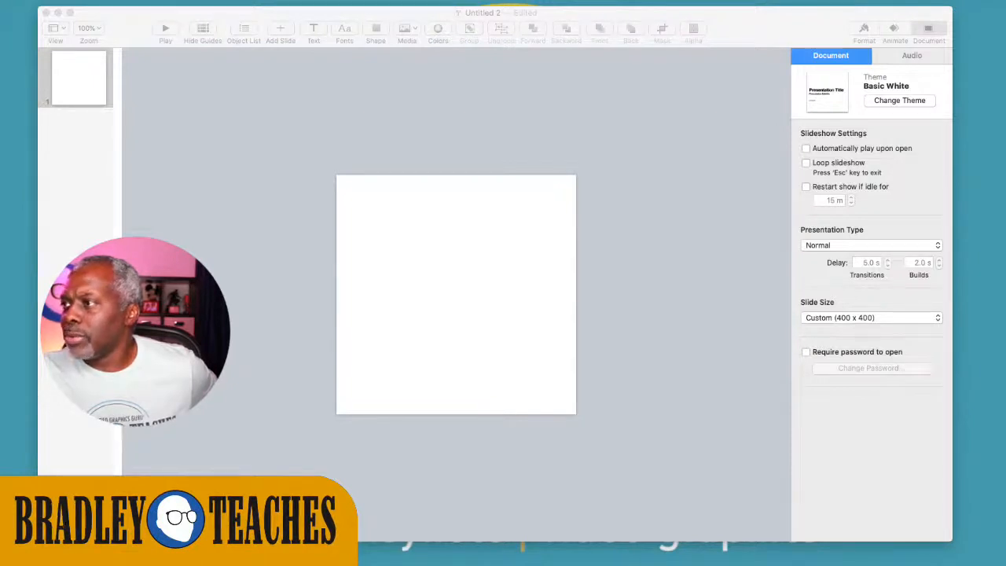
pyautogui.moveTo(650, 236); pyautogui.dragTo(452, 330)
pyautogui.click(432, 307)
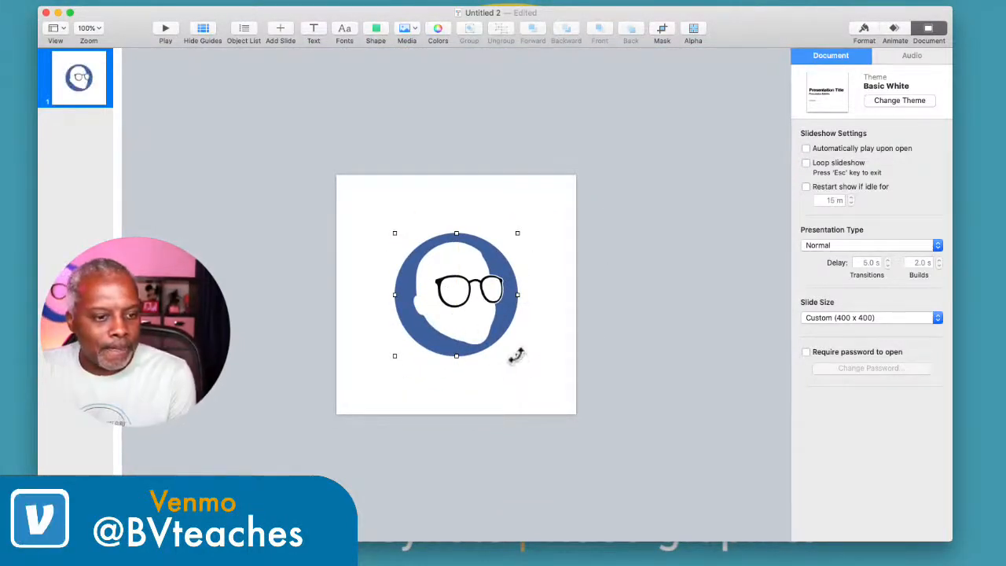
# Step: Enlarge the logo to nearly fill the slide, centre it, and clear the selection
pyautogui.moveTo(517, 355); pyautogui.dragTo(623, 464)
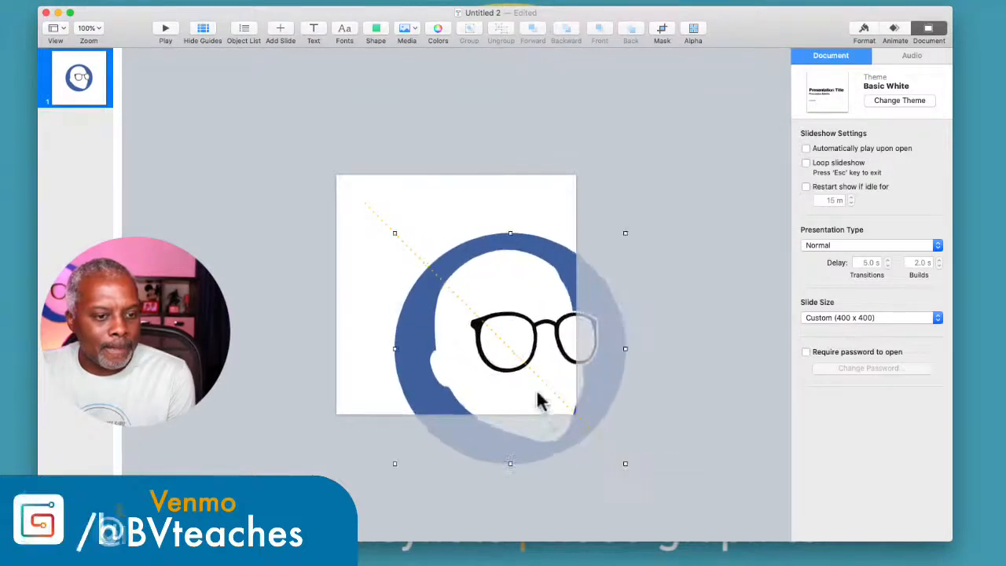
pyautogui.moveTo(542, 404); pyautogui.dragTo(461, 294)
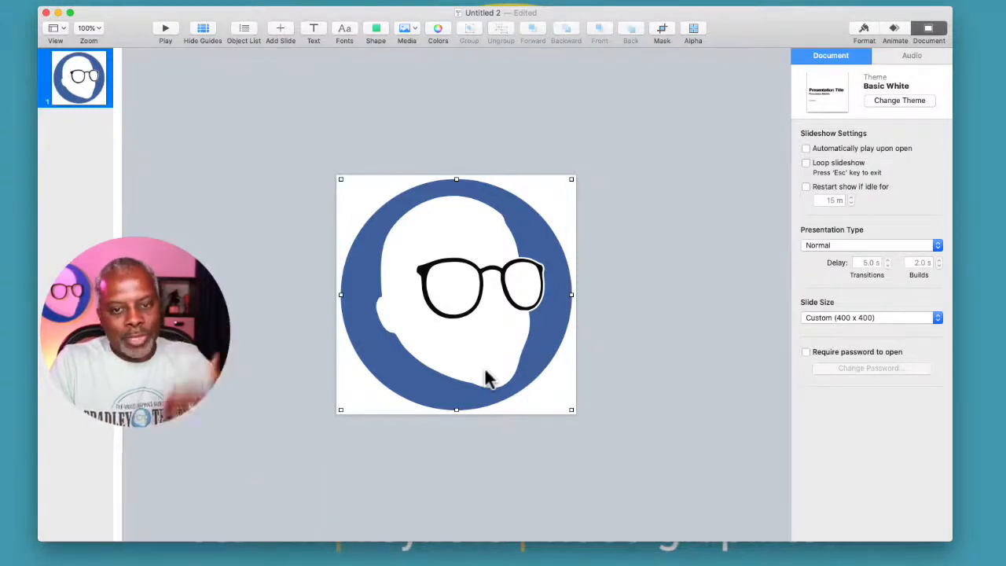
pyautogui.click(638, 237)
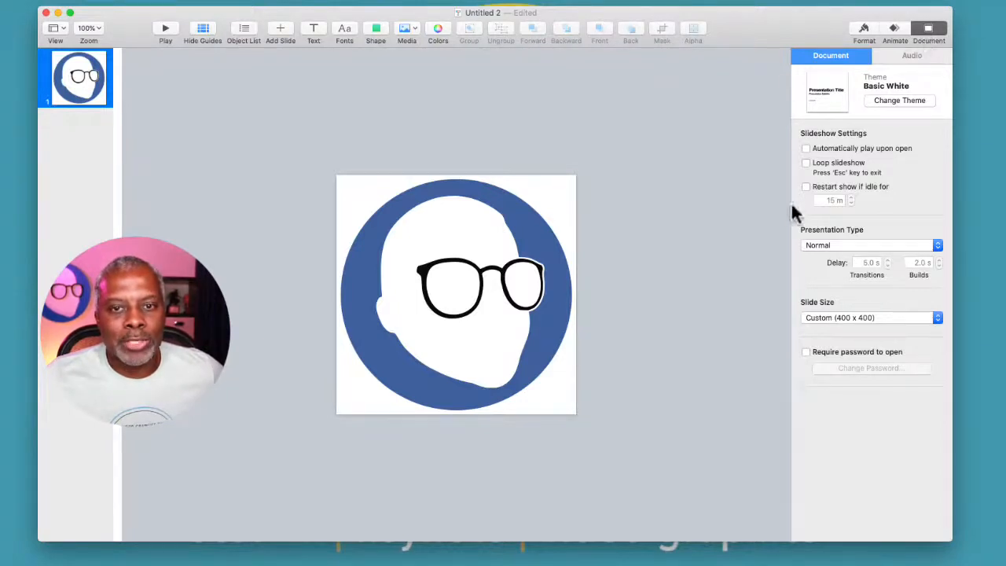
# Step: Set the slide's background to No Fill
pyautogui.click(862, 35)
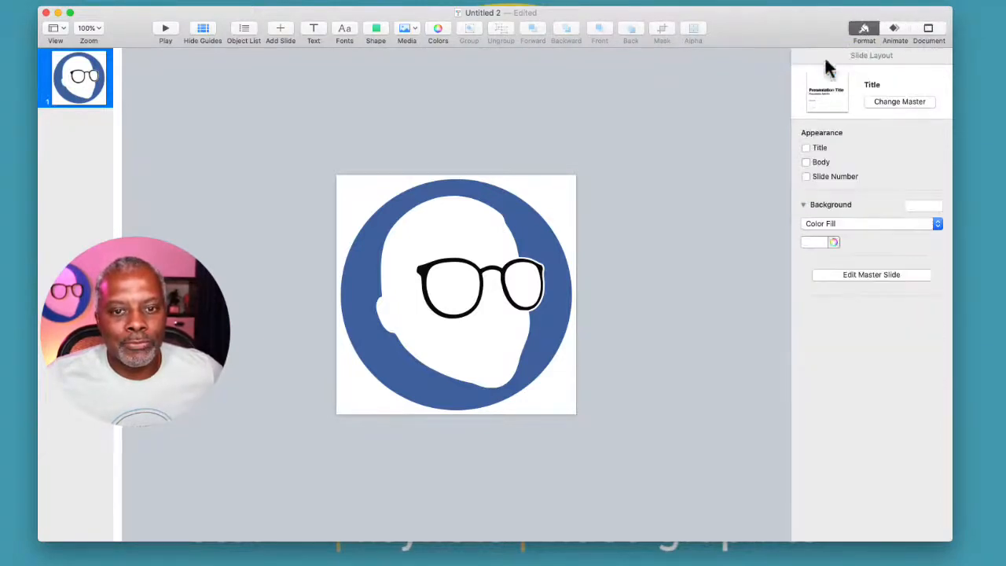
pyautogui.click(824, 223)
pyautogui.click(825, 211)
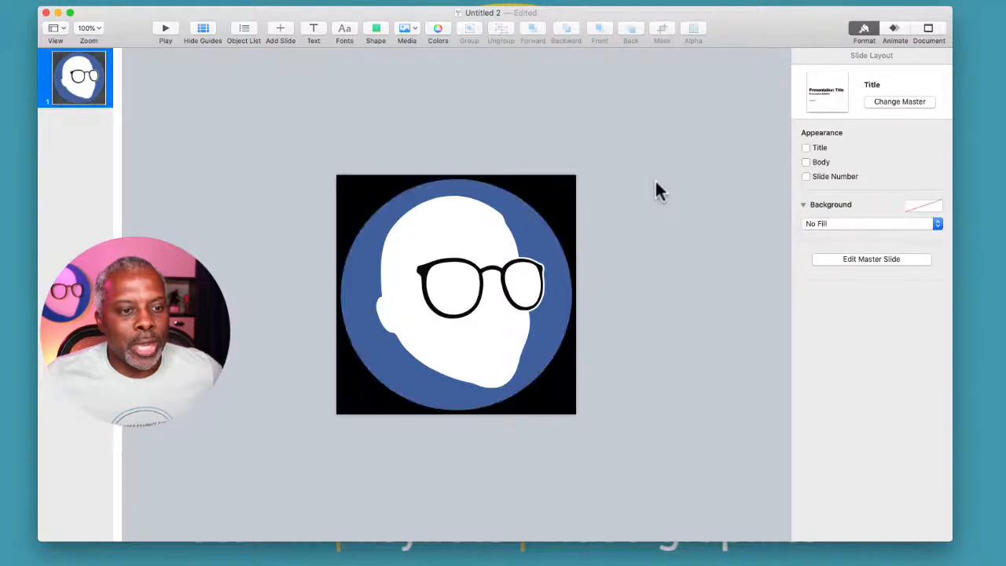
# Step: Look through the Build In effects for the logo and give it a Bounce action effect
pyautogui.click(518, 297)
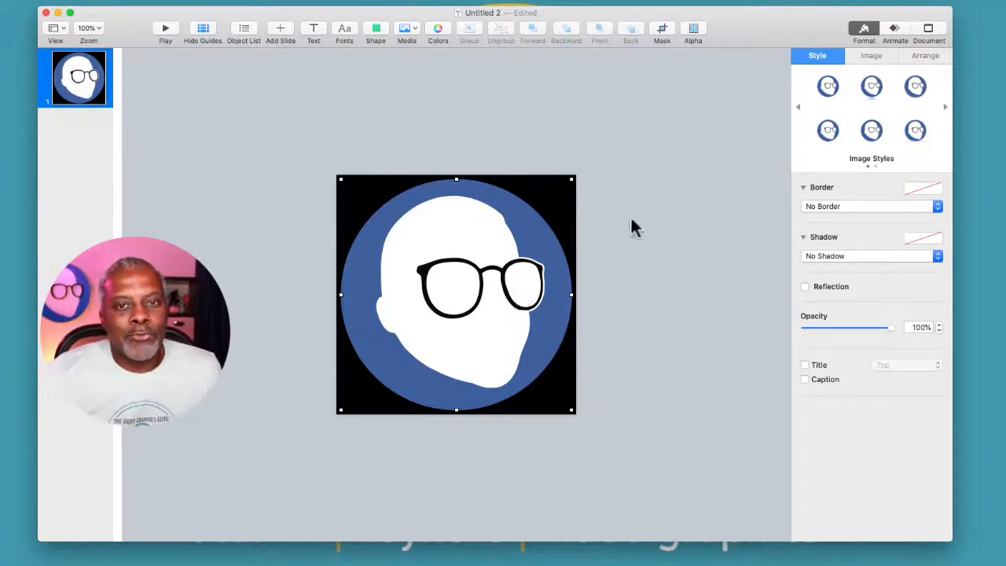
pyautogui.click(895, 32)
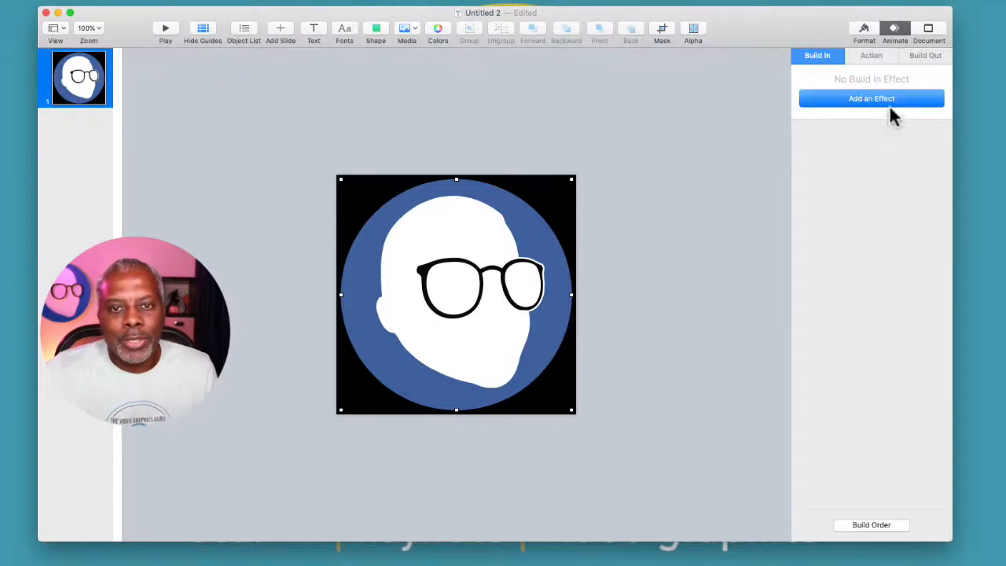
pyautogui.click(874, 103)
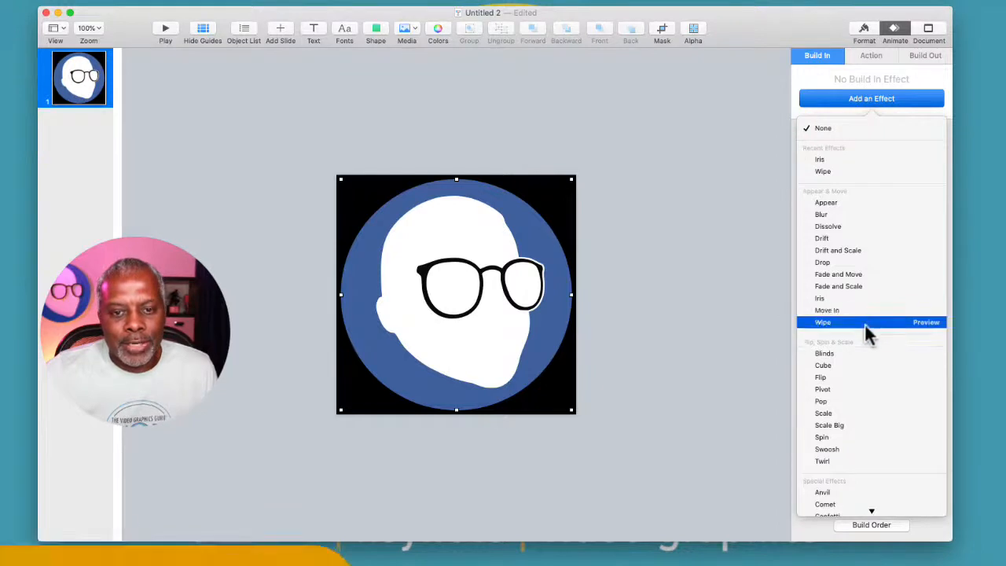
pyautogui.click(874, 57)
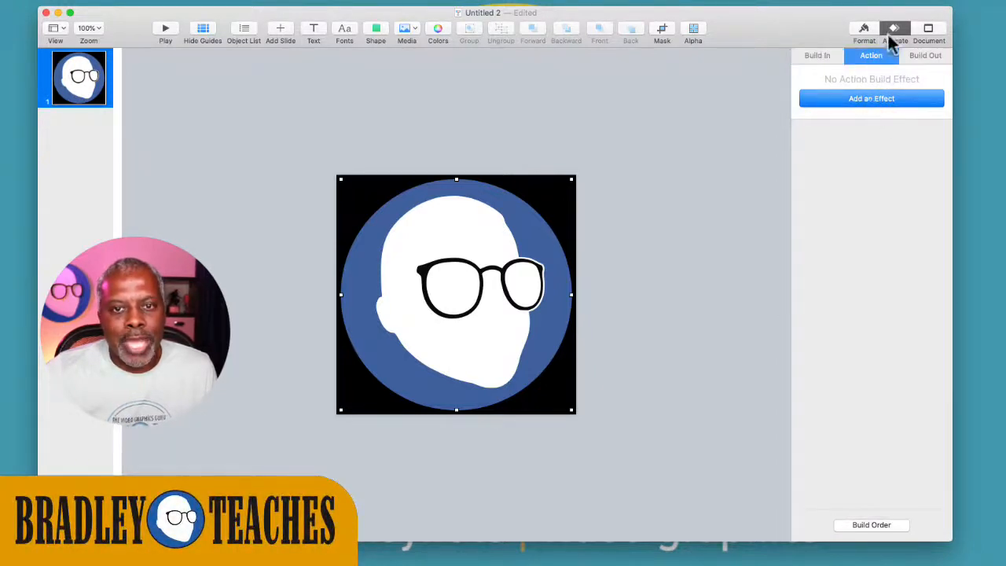
pyautogui.click(867, 101)
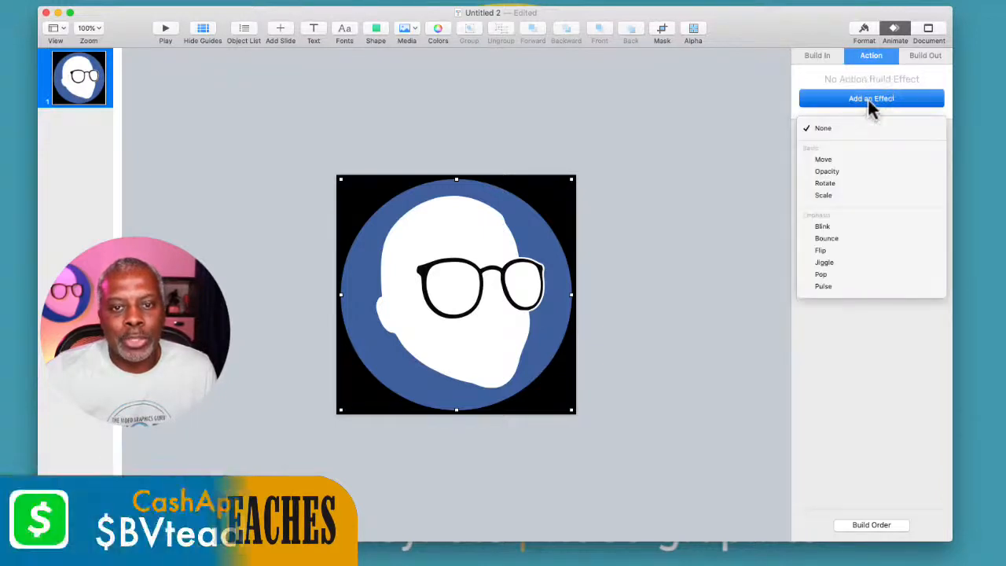
pyautogui.click(918, 238)
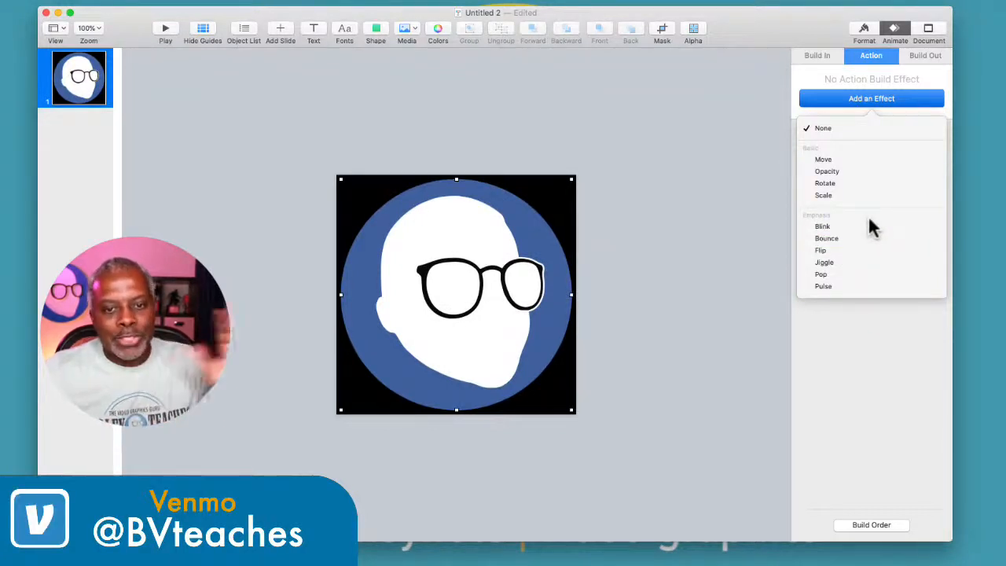
pyautogui.click(835, 237)
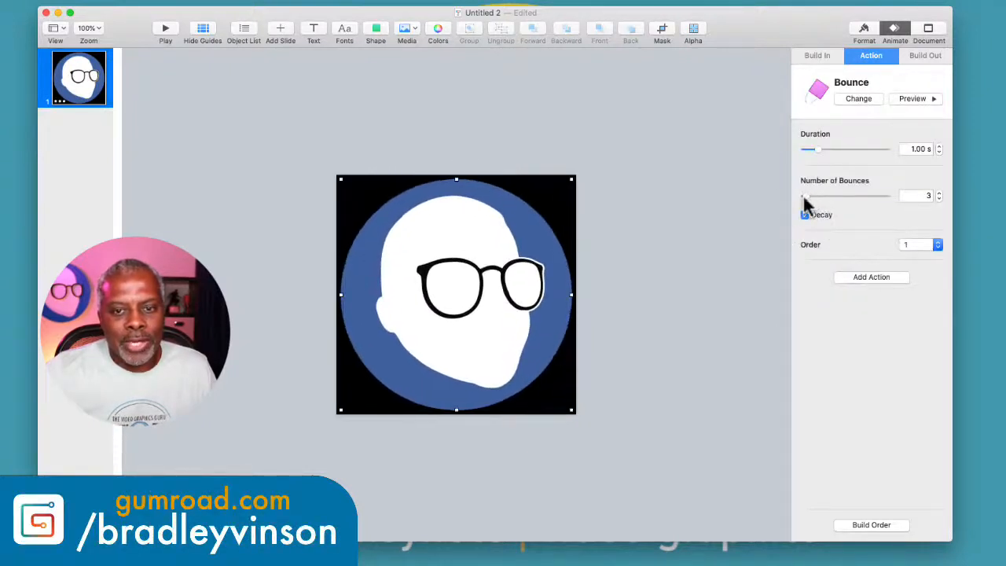
# Step: Set the logo's Bounce action to 5 bounces, preview it, and clear the selection
pyautogui.moveTo(803, 198); pyautogui.dragTo(807, 197)
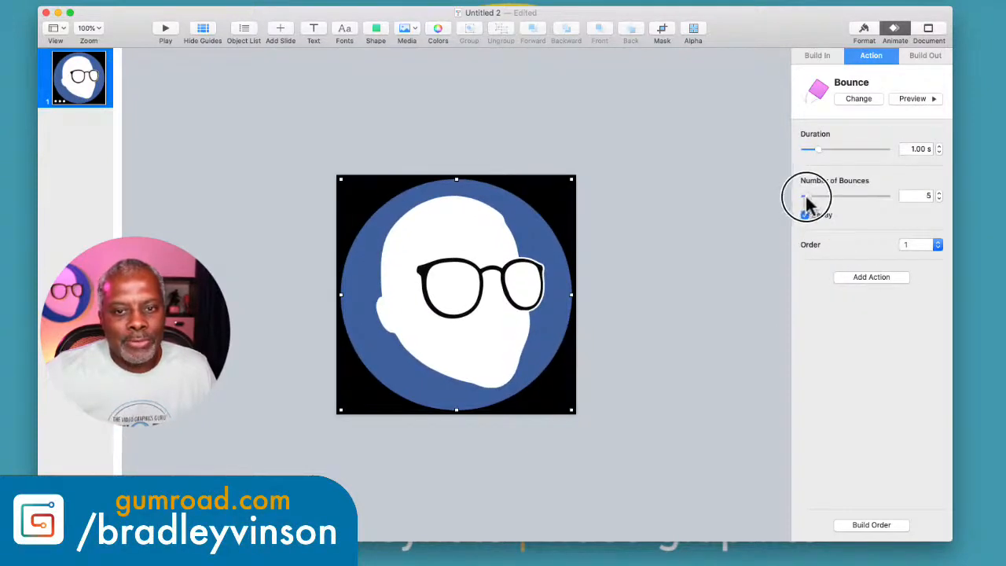
pyautogui.click(911, 100)
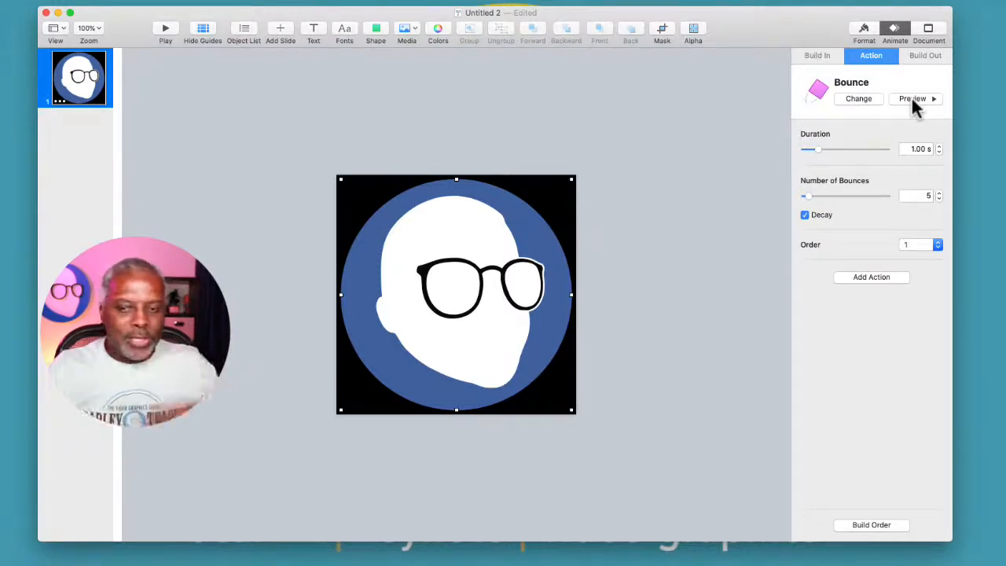
pyautogui.click(747, 253)
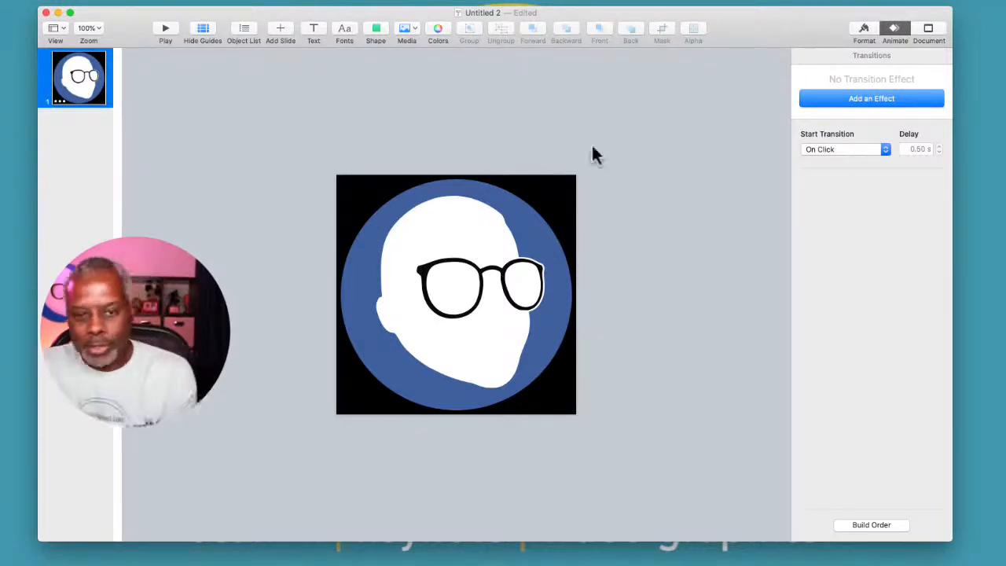
# Step: Paste the animated thumb icons above the logo and shift the large upper thumb slightly down and to the left
pyautogui.press('super+v')
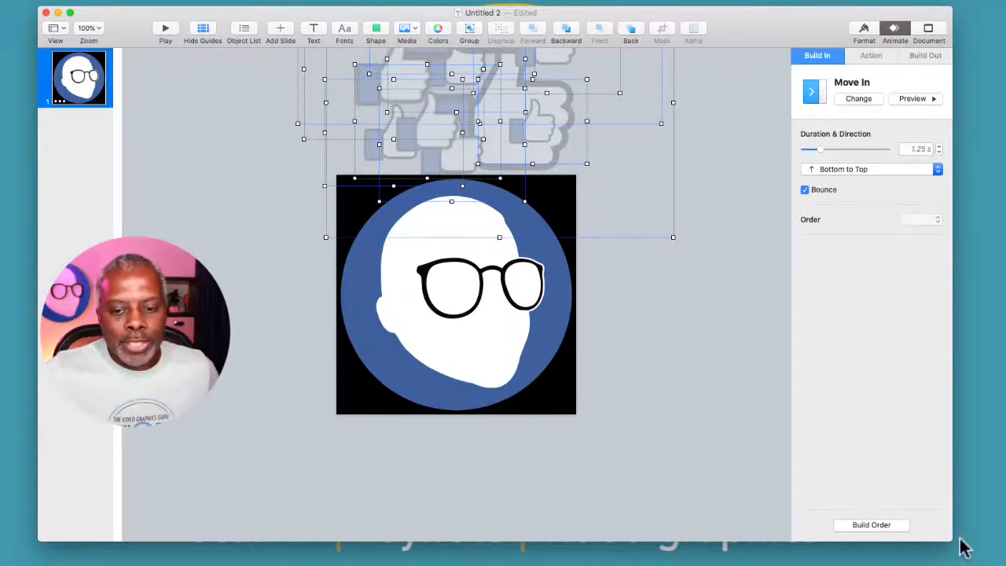
pyautogui.moveTo(951, 541); pyautogui.dragTo(954, 565)
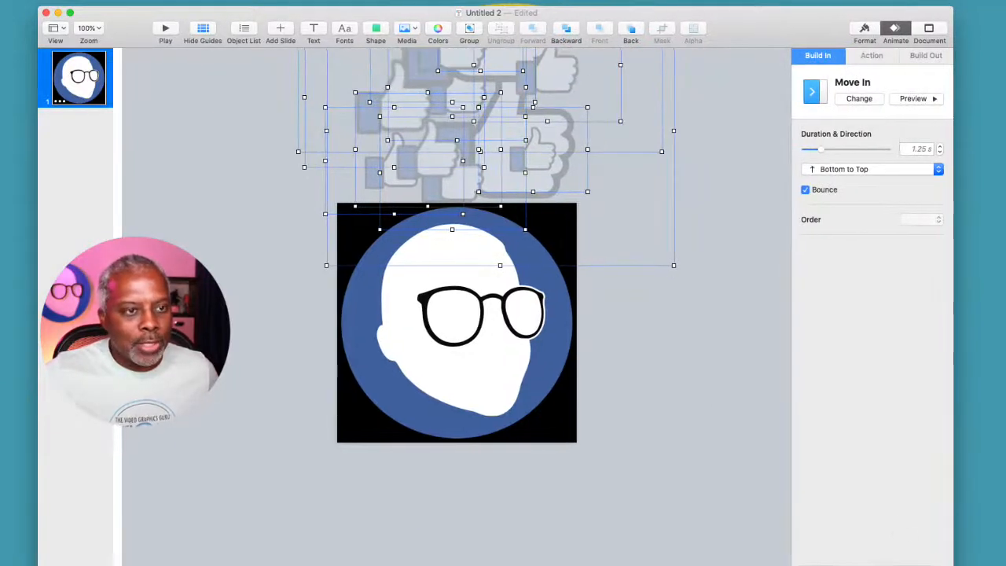
pyautogui.click(90, 29)
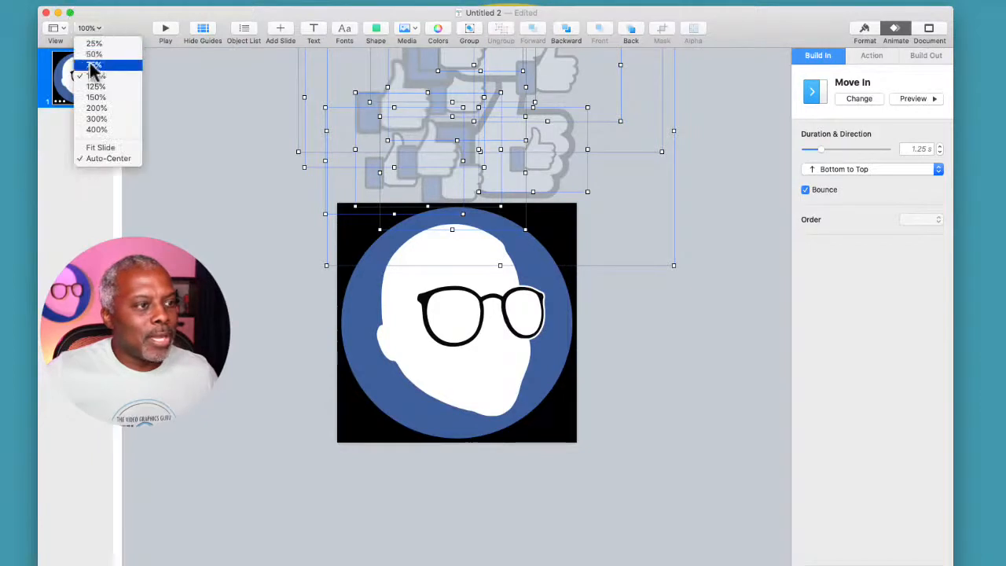
pyautogui.click(92, 66)
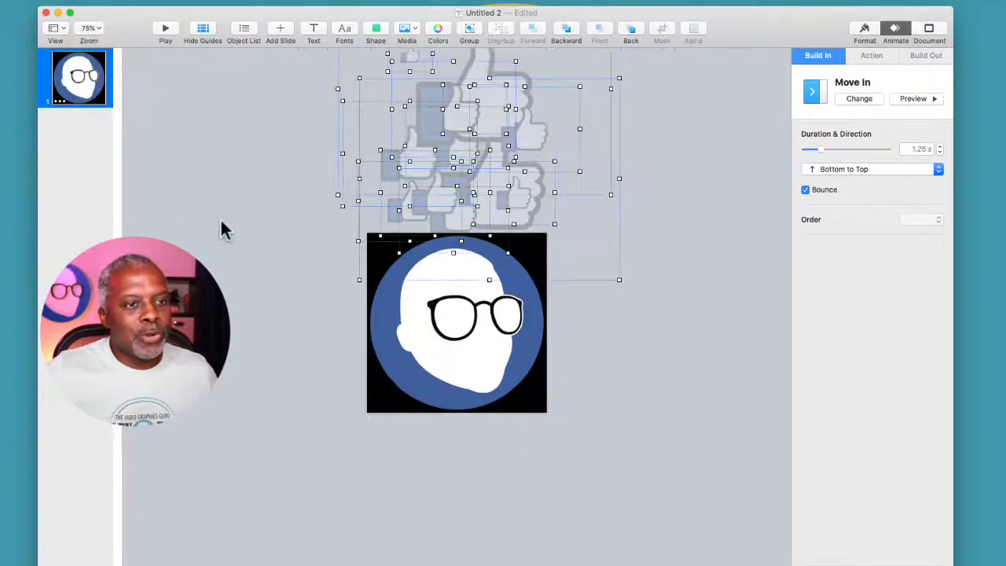
pyautogui.click(220, 218)
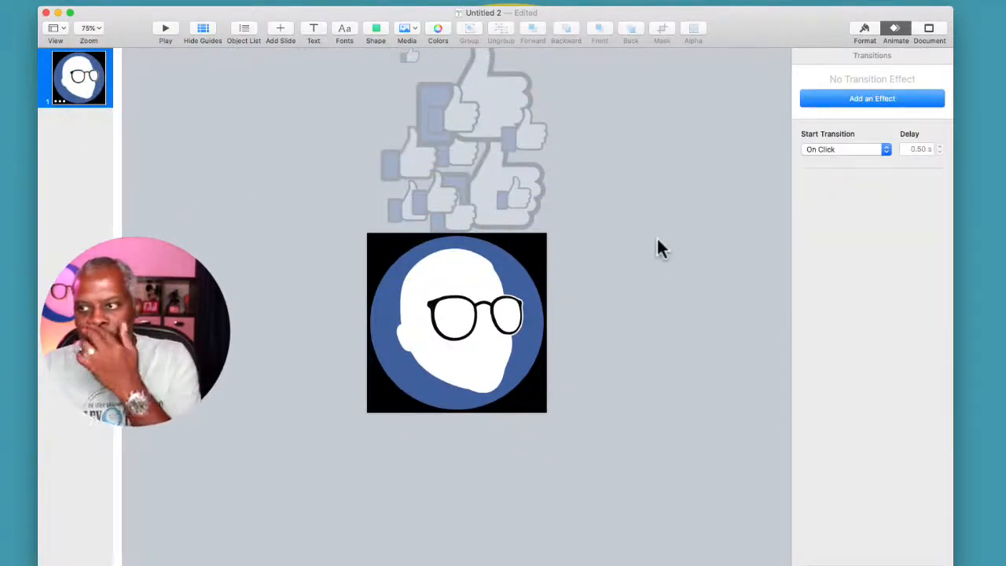
pyautogui.click(483, 94)
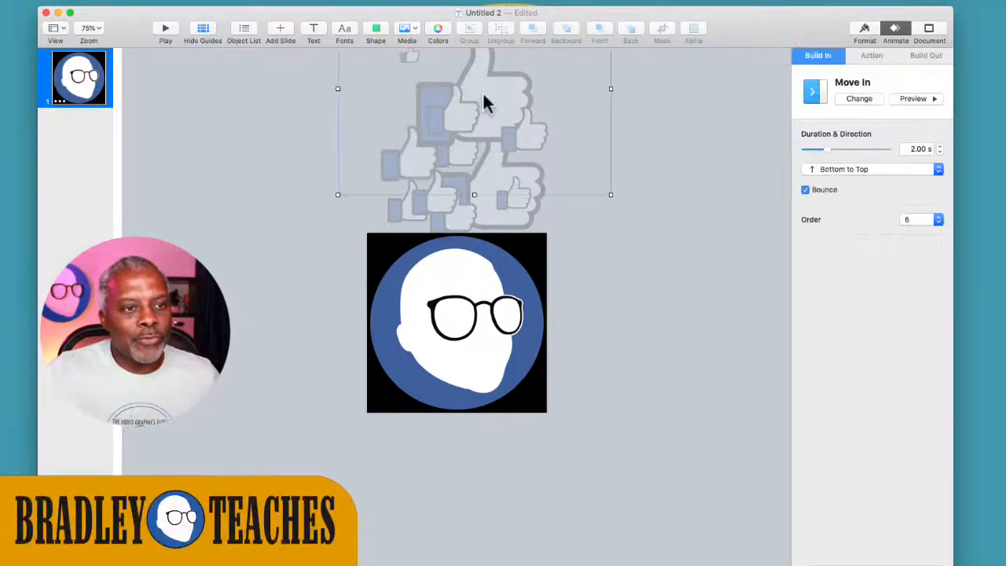
pyautogui.moveTo(482, 91); pyautogui.dragTo(473, 128)
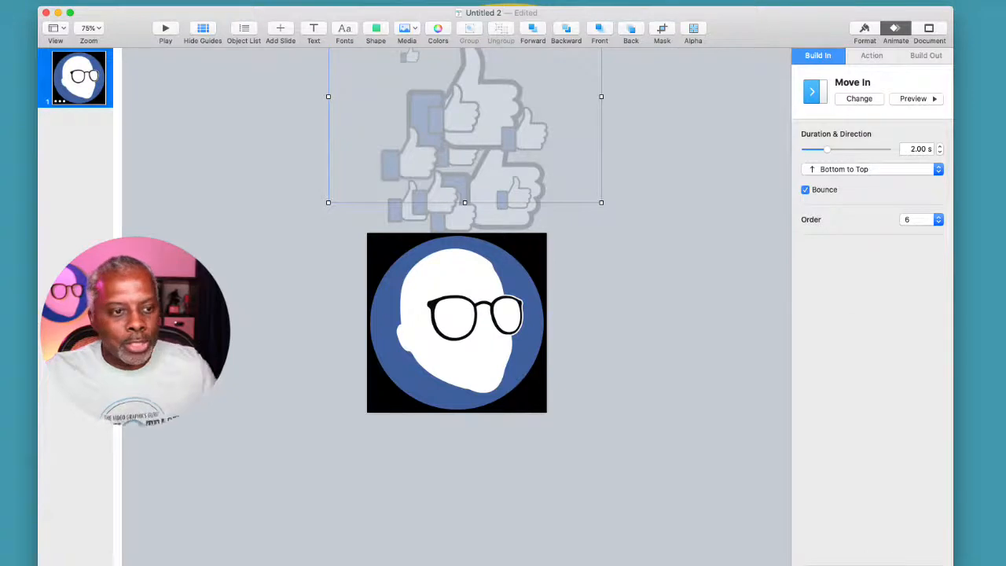
# Step: Open the slide's build order, preview the full animation of logo and thumbs, and clear the selection
pyautogui.click(872, 559)
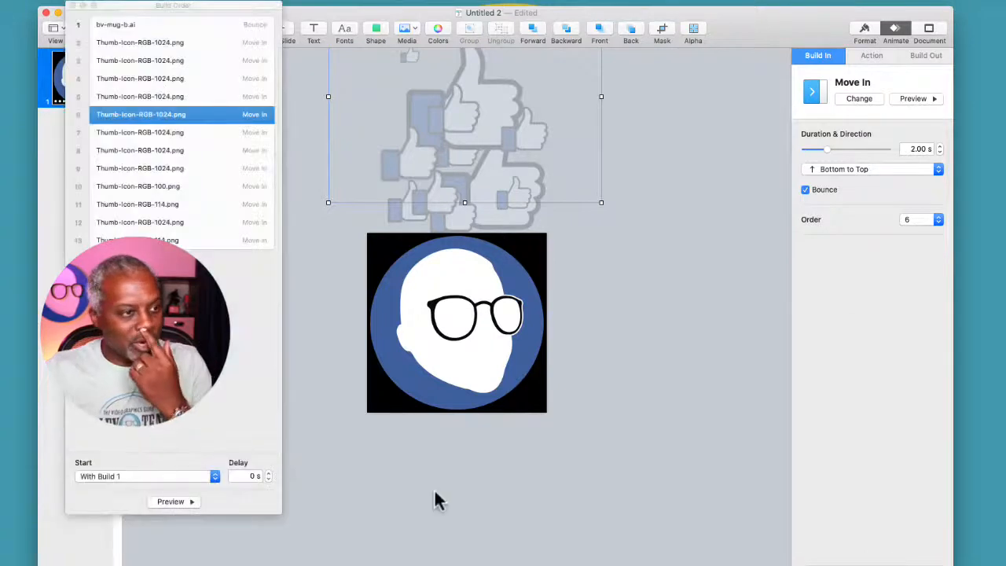
pyautogui.click(184, 503)
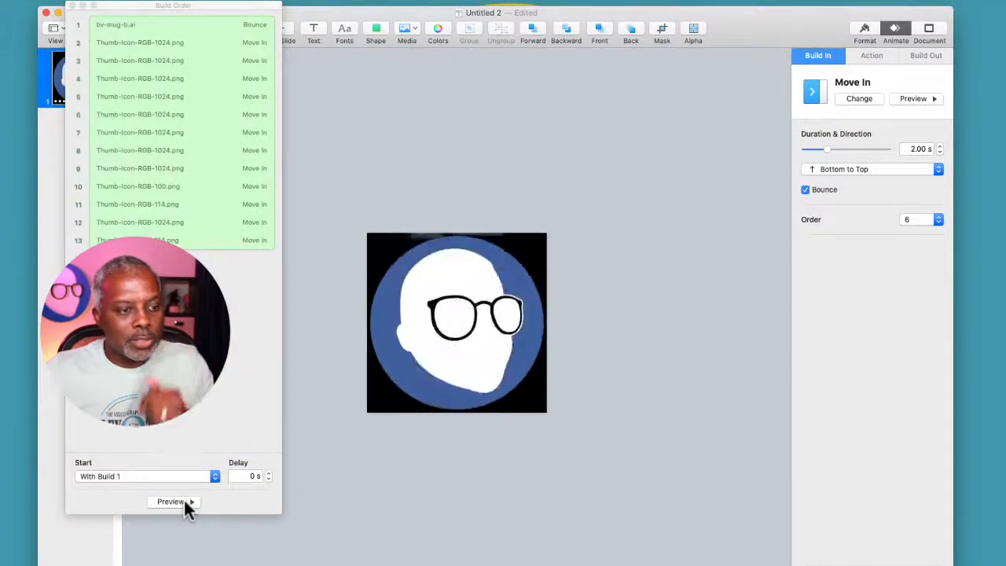
pyautogui.click(185, 503)
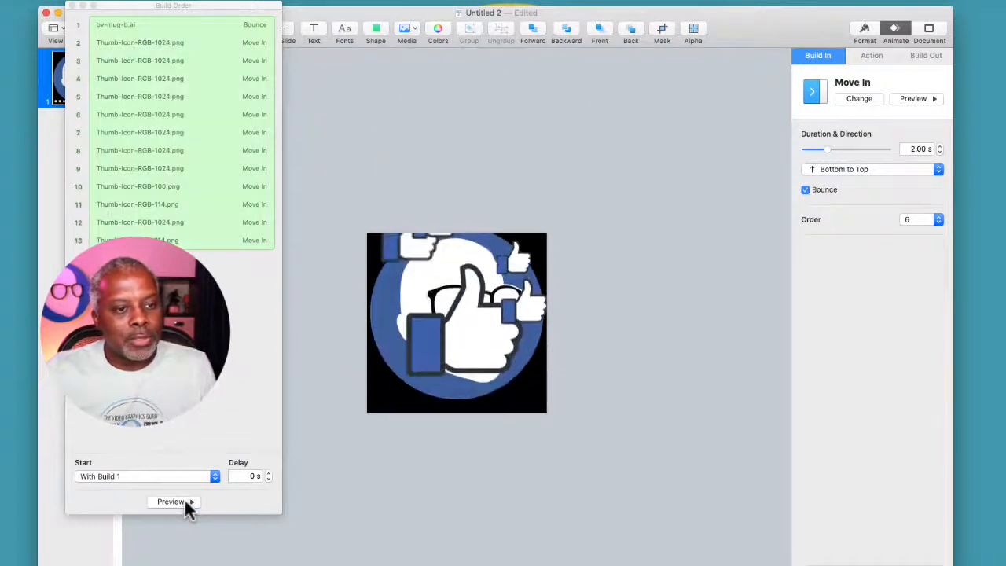
pyautogui.click(185, 503)
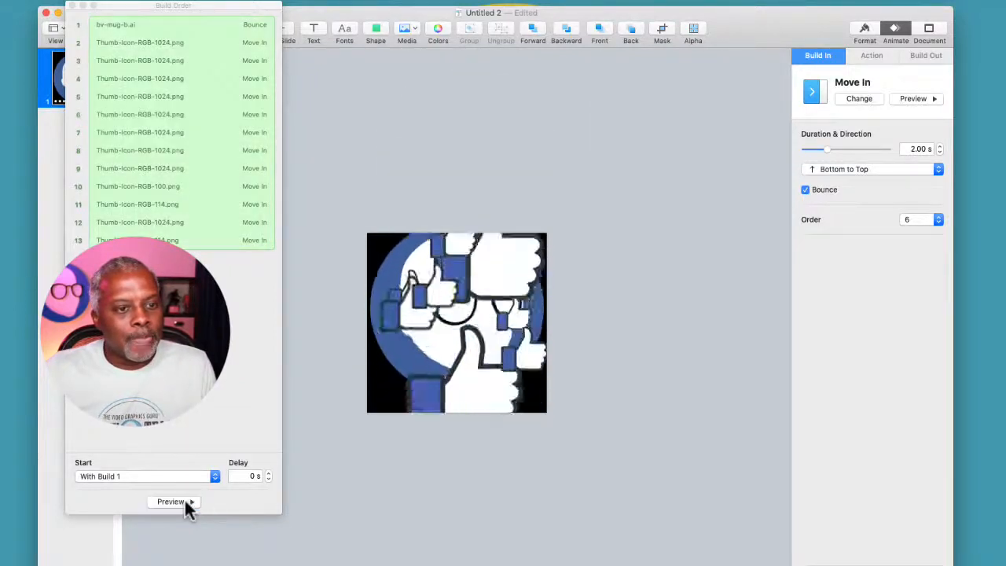
pyautogui.click(439, 516)
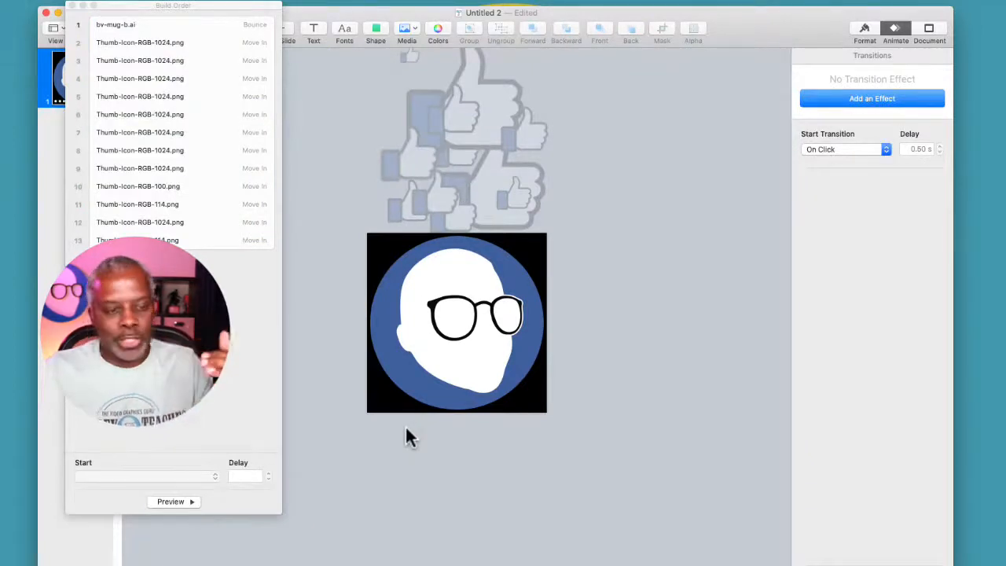
pyautogui.click(613, 165)
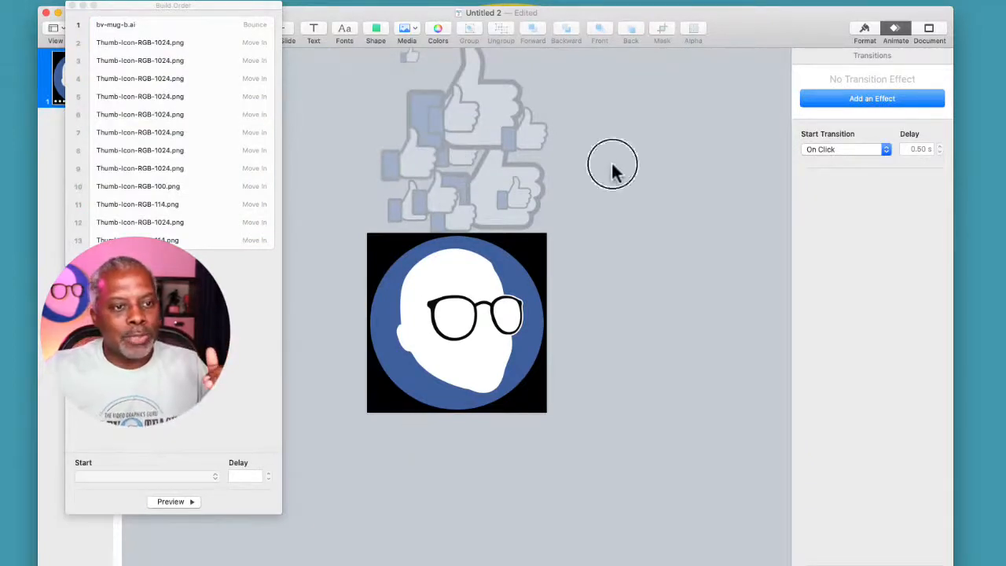
# Step: Examine the Move In settings of the large upper thumb and of the second item in the build order
pyautogui.click(501, 118)
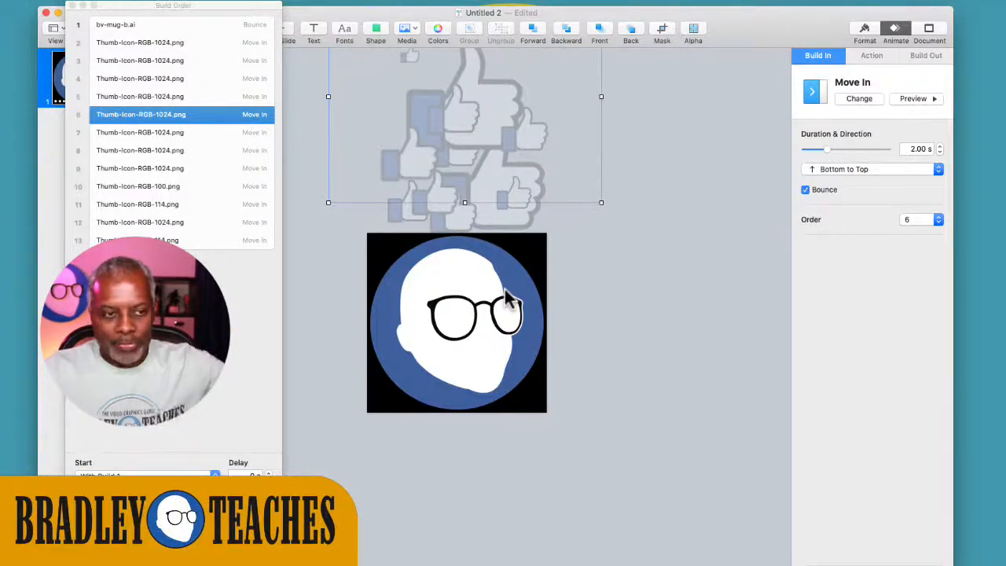
pyautogui.click(639, 393)
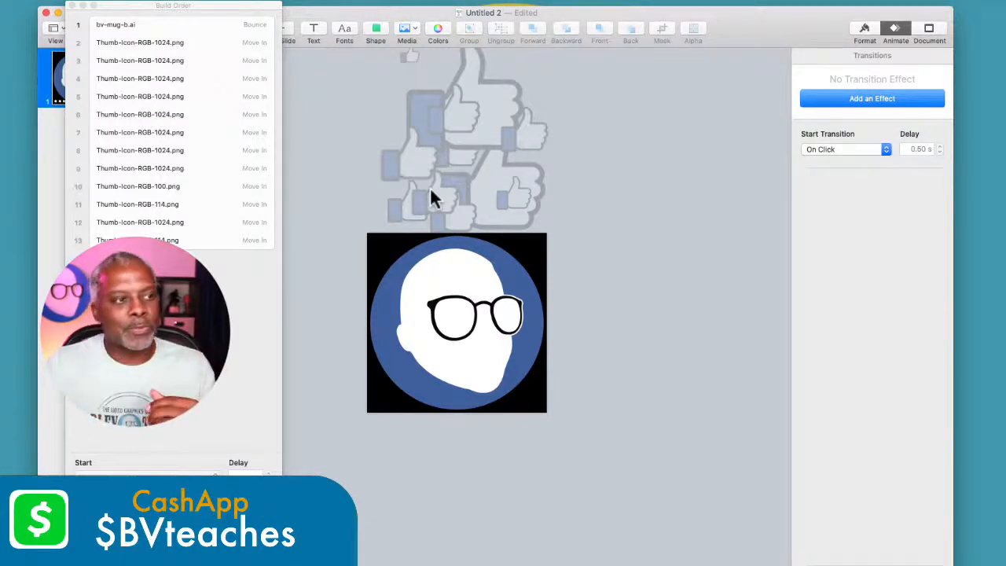
pyautogui.click(174, 43)
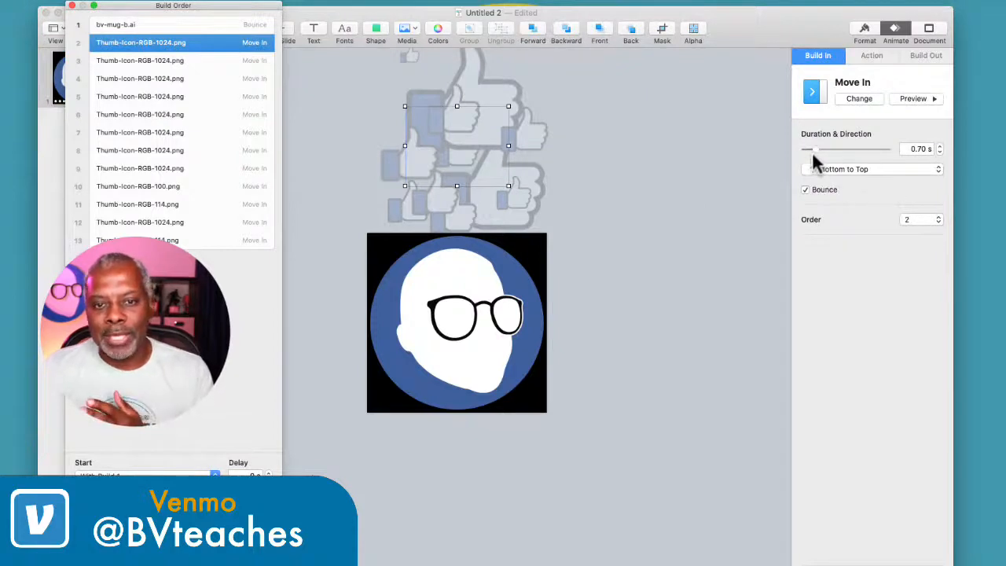
# Step: Set the Move In duration of the second item in the build order to 0.80 s and clear the selection
pyautogui.moveTo(814, 149)
pyautogui.mouseDown()
pyautogui.moveTo(830, 158)
pyautogui.moveTo(806, 151)
pyautogui.moveTo(817, 157)
pyautogui.mouseUp()
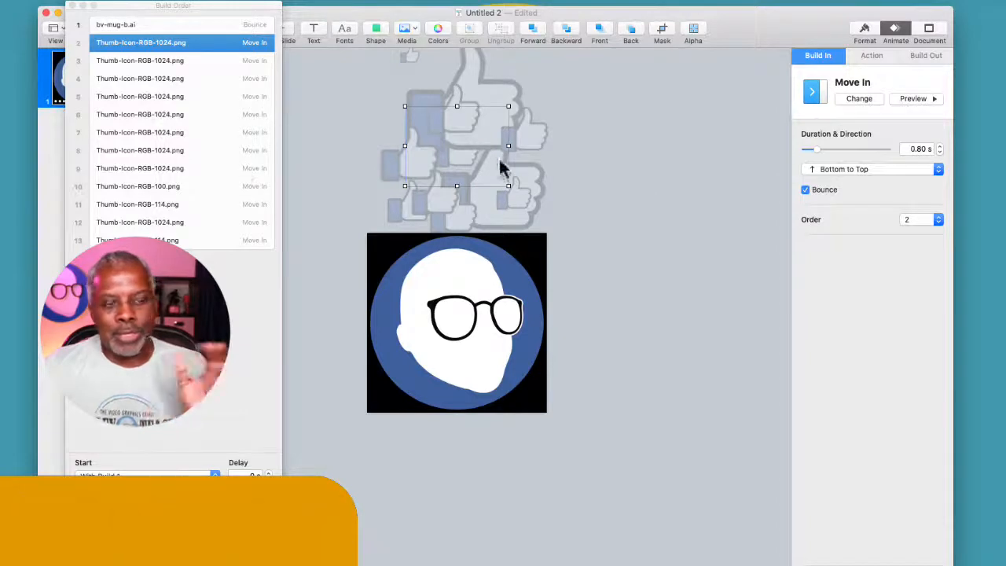
pyautogui.click(696, 256)
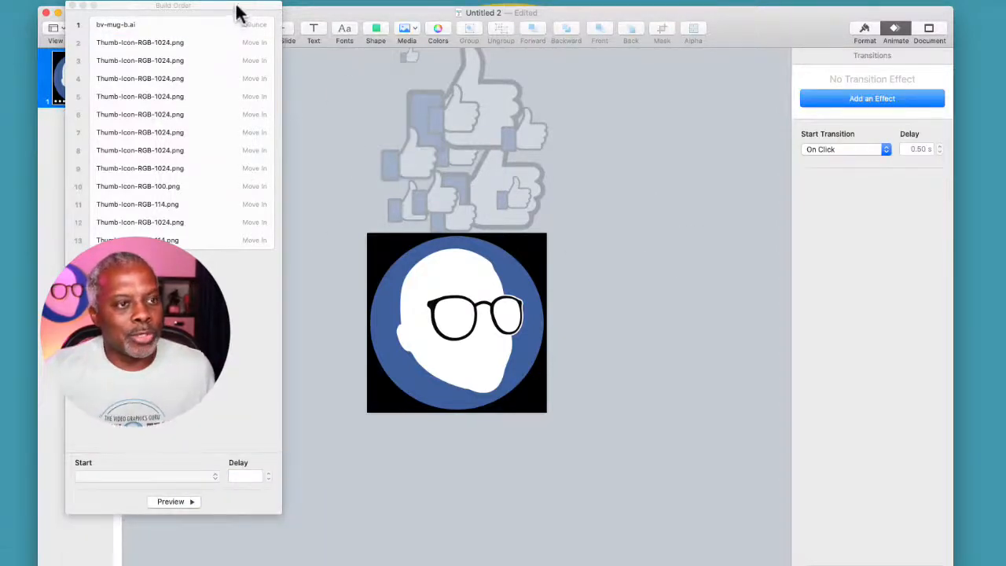
# Step: Show the slide's object list and bring the bv-mug-b.ai logo in front of all the thumb icons
pyautogui.moveTo(236, 10); pyautogui.dragTo(354, 228)
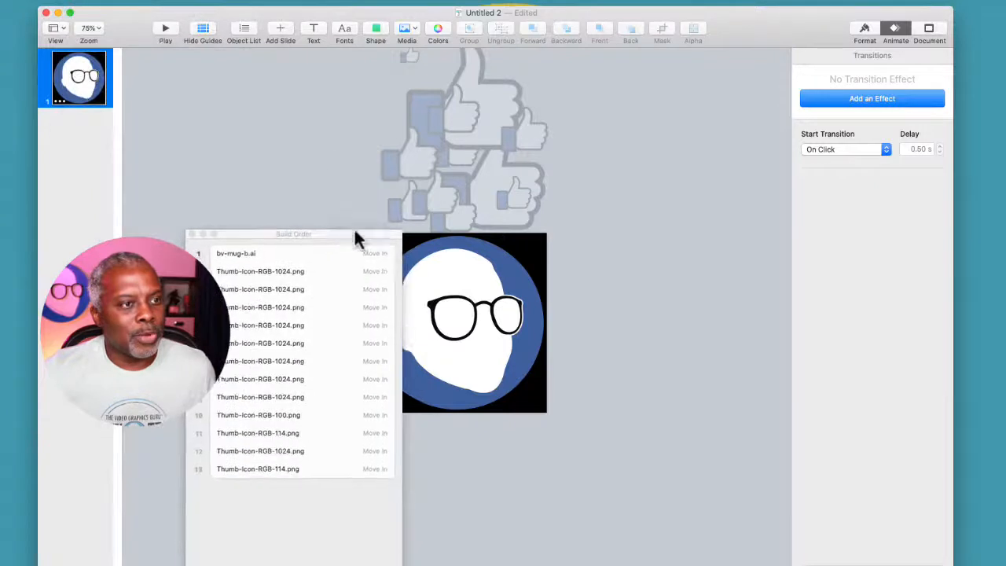
pyautogui.click(245, 28)
pyautogui.moveTo(267, 236); pyautogui.dragTo(551, 364)
pyautogui.moveTo(187, 323); pyautogui.dragTo(178, 49)
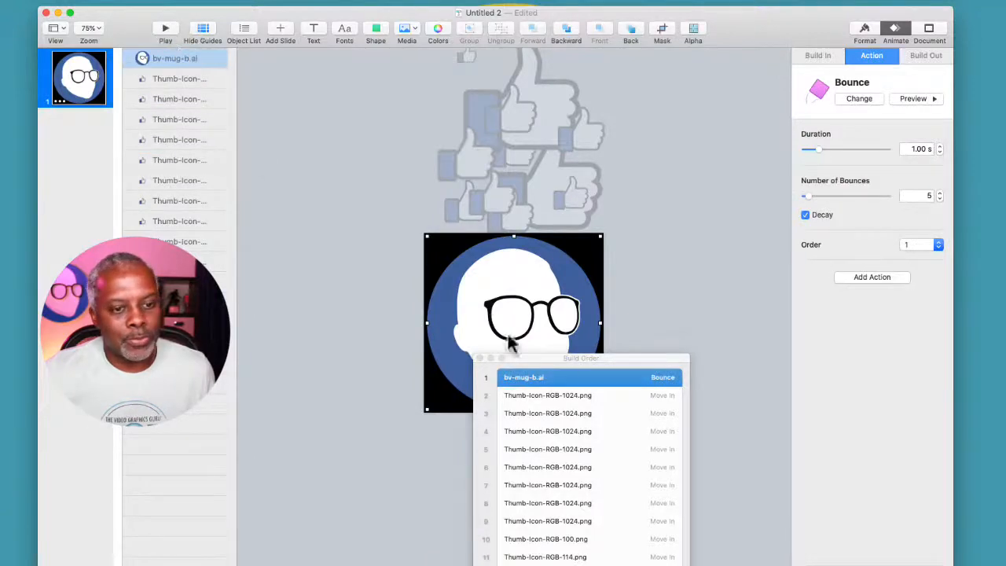
# Step: Preview the slide's full build sequence with the logo in front of the thumbs, and clear the selection
pyautogui.moveTo(563, 360); pyautogui.dragTo(194, 25)
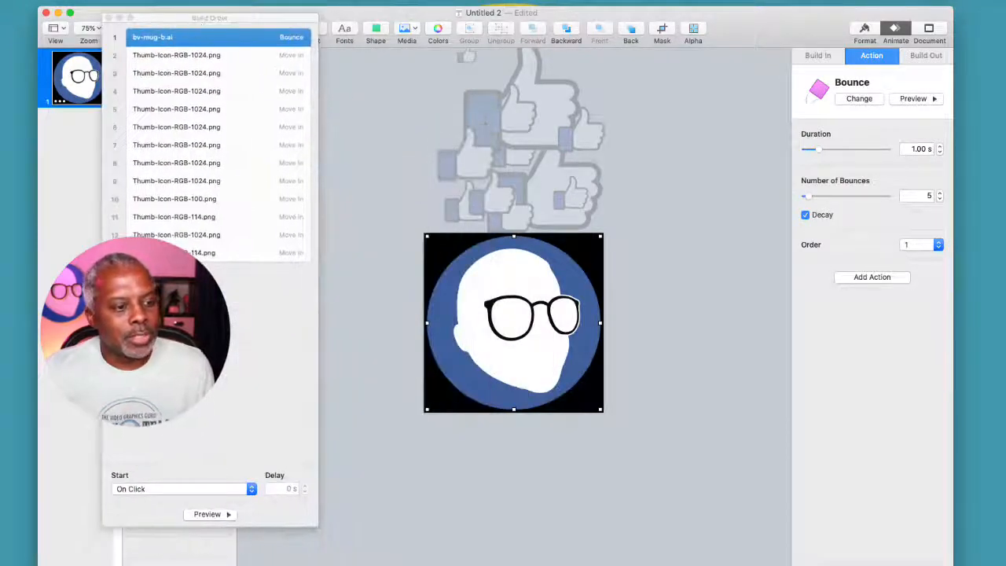
pyautogui.click(209, 516)
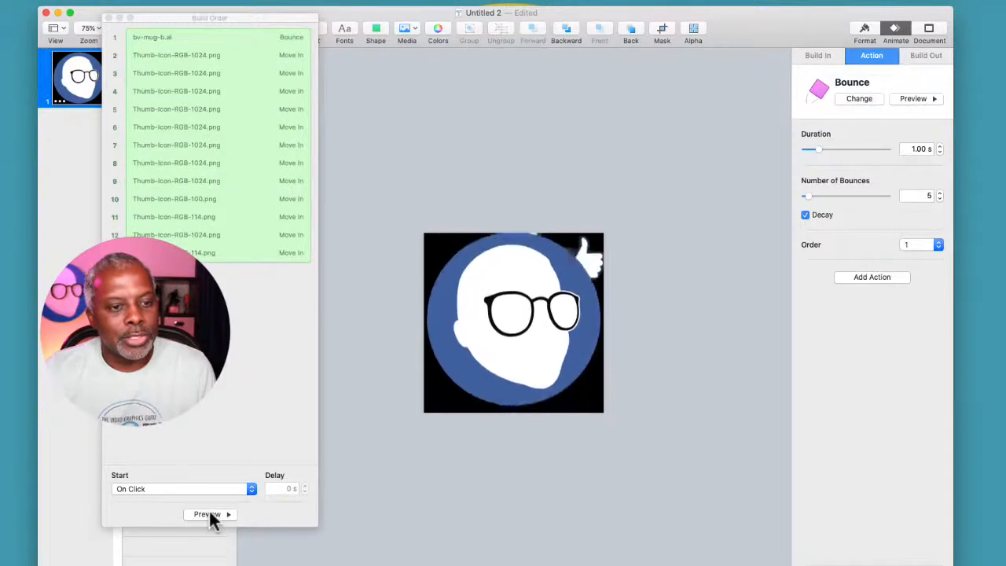
pyautogui.click(210, 514)
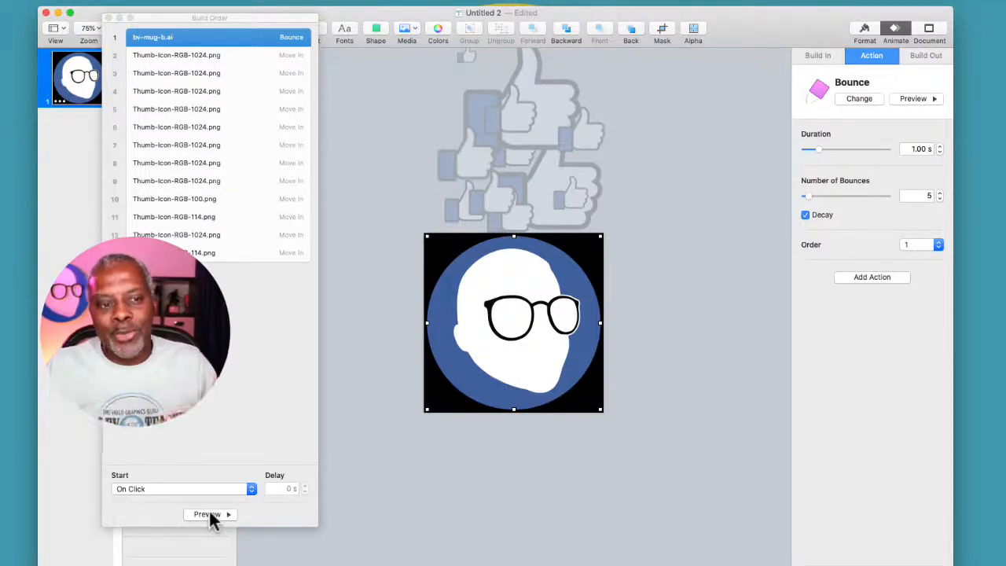
pyautogui.click(402, 220)
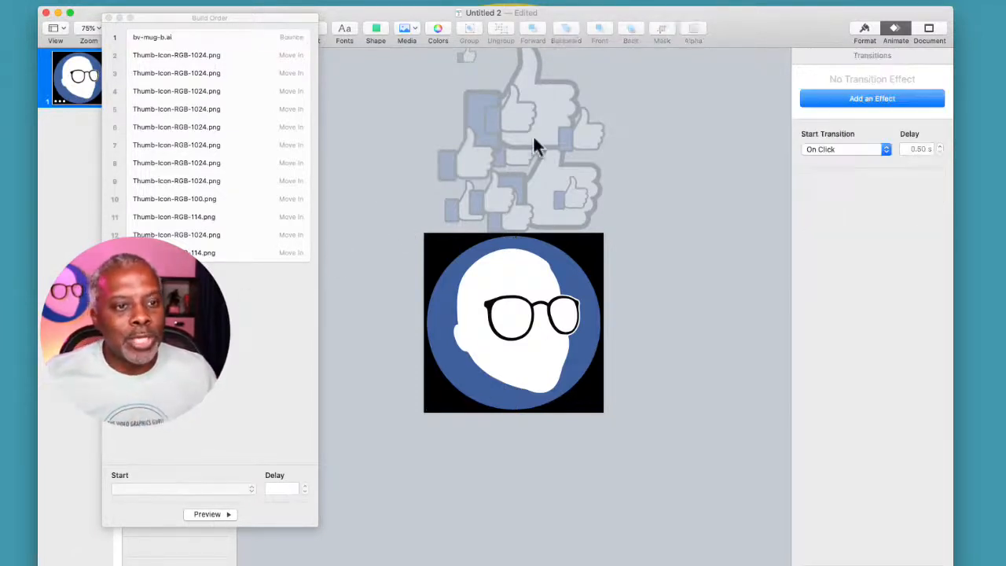
# Step: Move the large upper thumb down over the logo and send the logo to the back so the thumb lies on top
pyautogui.moveTo(553, 108); pyautogui.dragTo(540, 341)
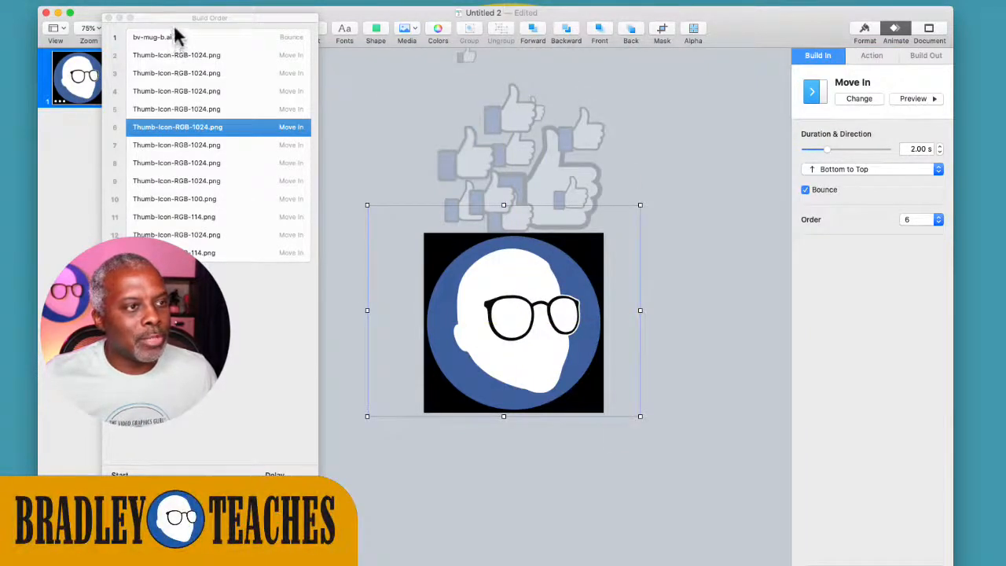
pyautogui.moveTo(173, 24); pyautogui.dragTo(111, 422)
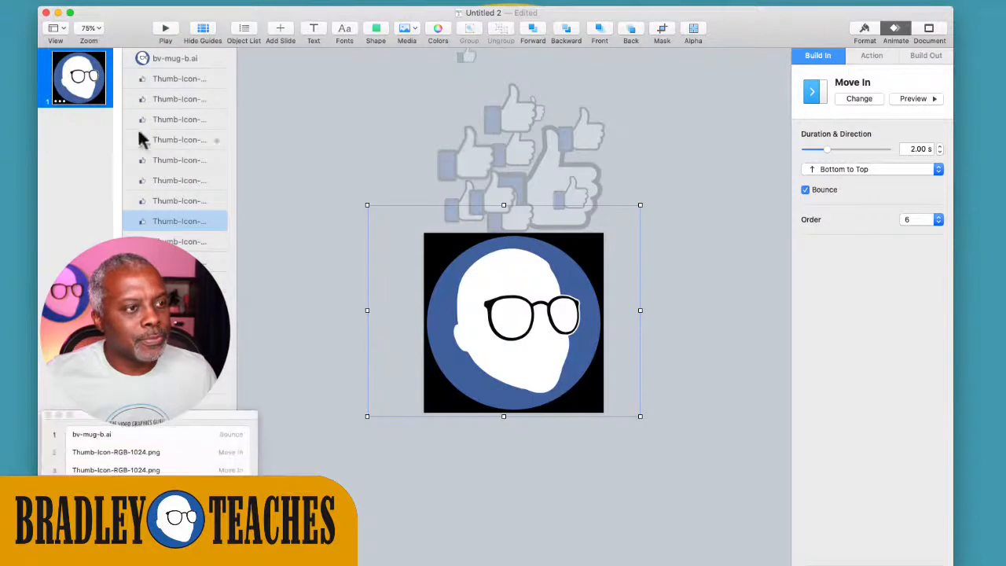
pyautogui.click(169, 59)
pyautogui.press('super+shift+b')
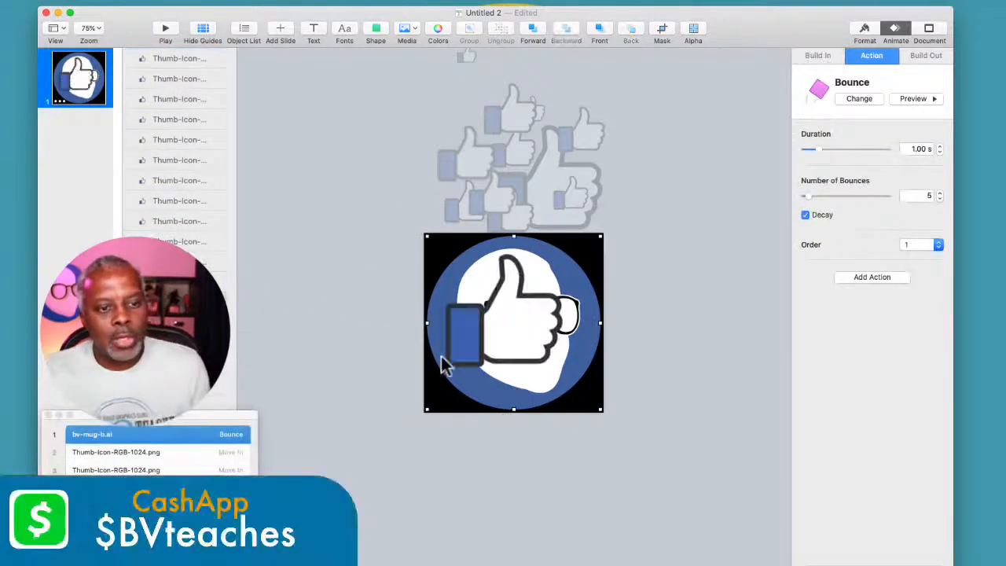
# Step: Shrink the large thumb by about a third, return it to the group above the logo, and clear the selection
pyautogui.click(482, 346)
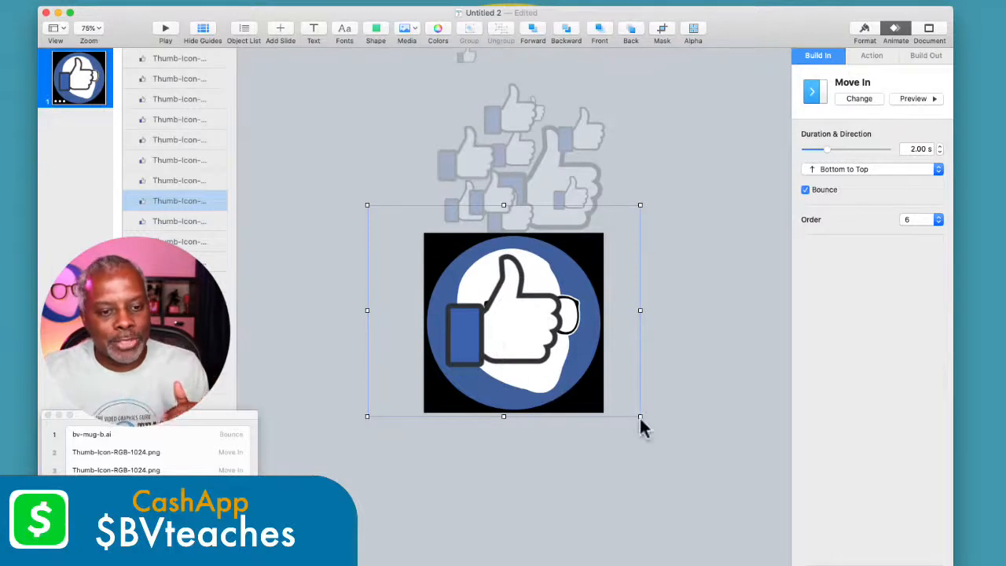
pyautogui.moveTo(639, 415); pyautogui.dragTo(553, 348)
pyautogui.moveTo(435, 297); pyautogui.dragTo(531, 171)
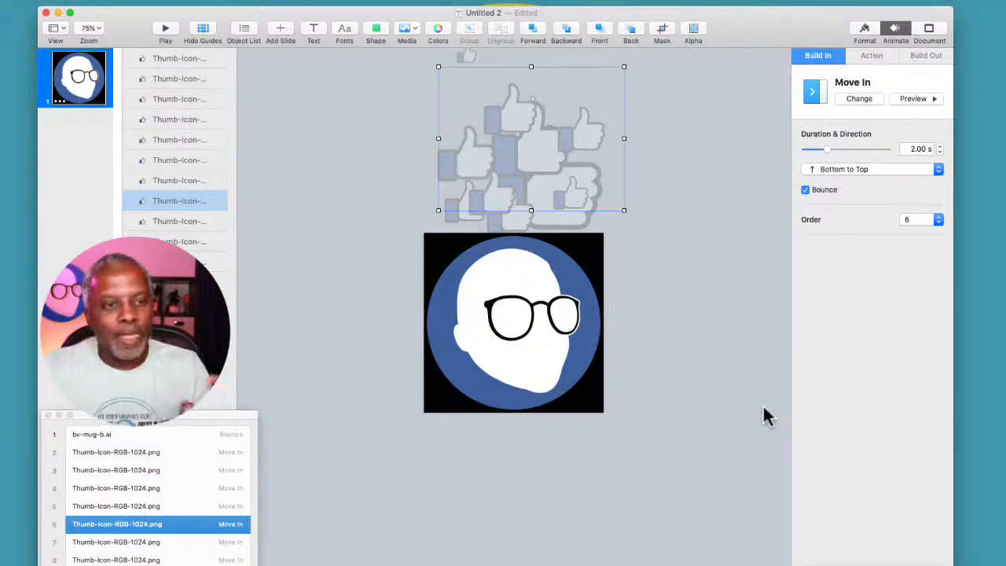
pyautogui.click(397, 204)
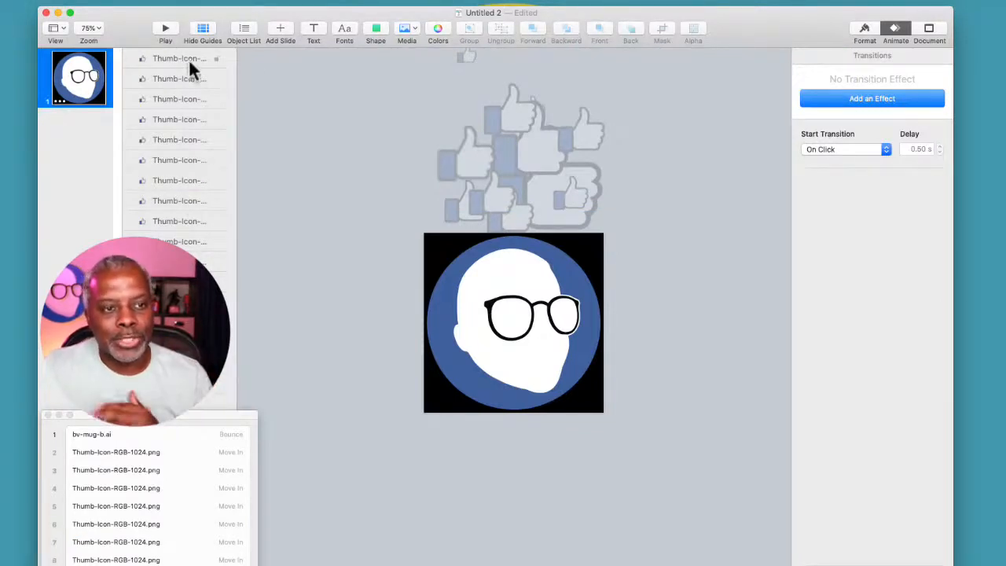
# Step: Move the tiny topmost thumb down closer to the group and check the Move In settings of several other thumbs
pyautogui.moveTo(468, 63); pyautogui.dragTo(475, 110)
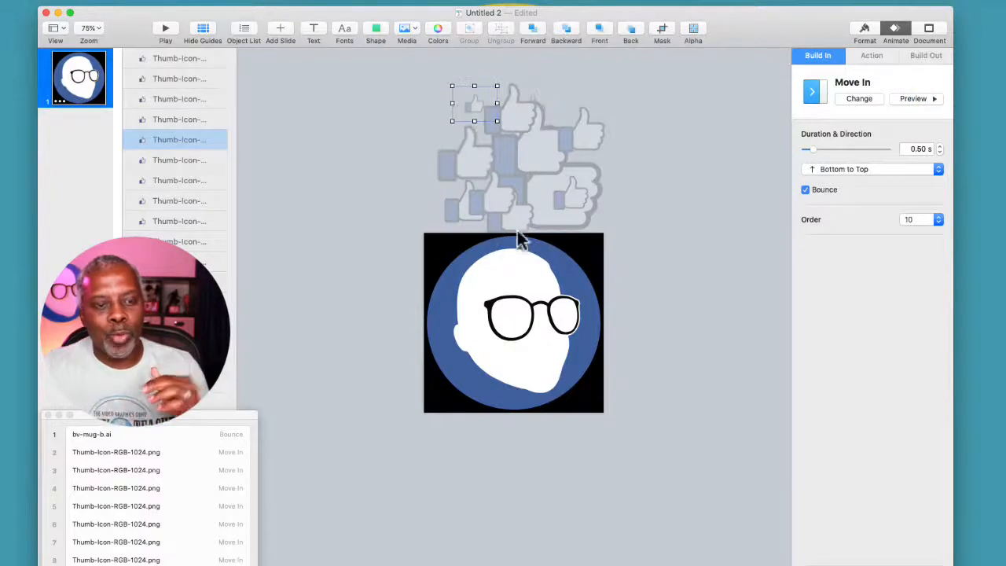
pyautogui.moveTo(570, 199)
pyautogui.mouseDown()
pyautogui.moveTo(567, 76)
pyautogui.moveTo(568, 217)
pyautogui.moveTo(567, 126)
pyautogui.moveTo(573, 209)
pyautogui.mouseUp()
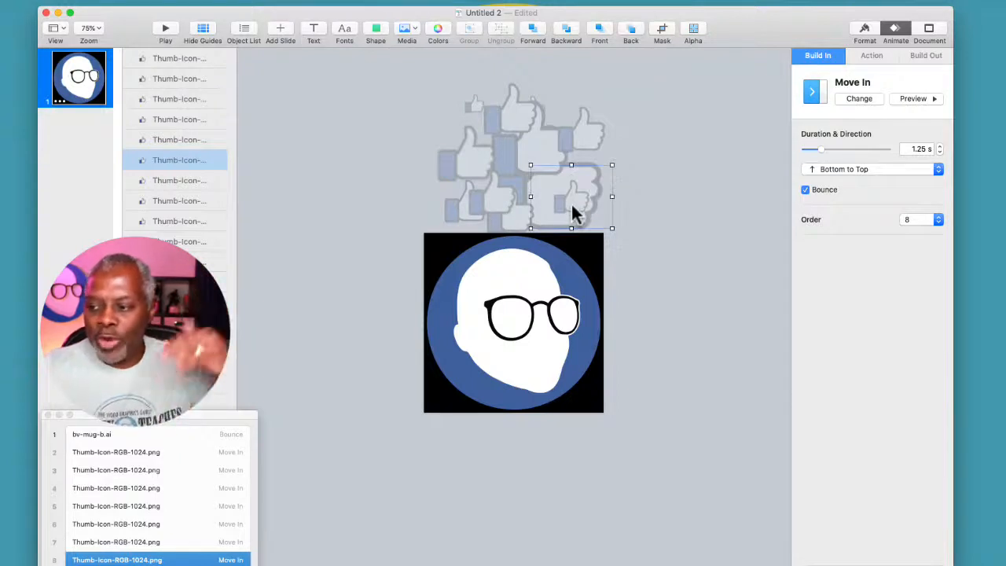
pyautogui.click(168, 119)
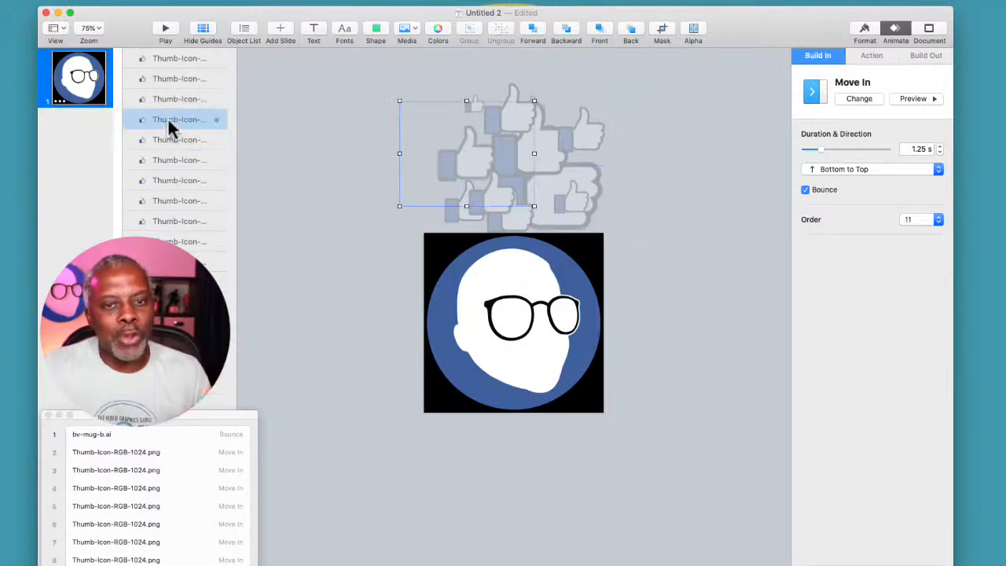
pyautogui.click(179, 181)
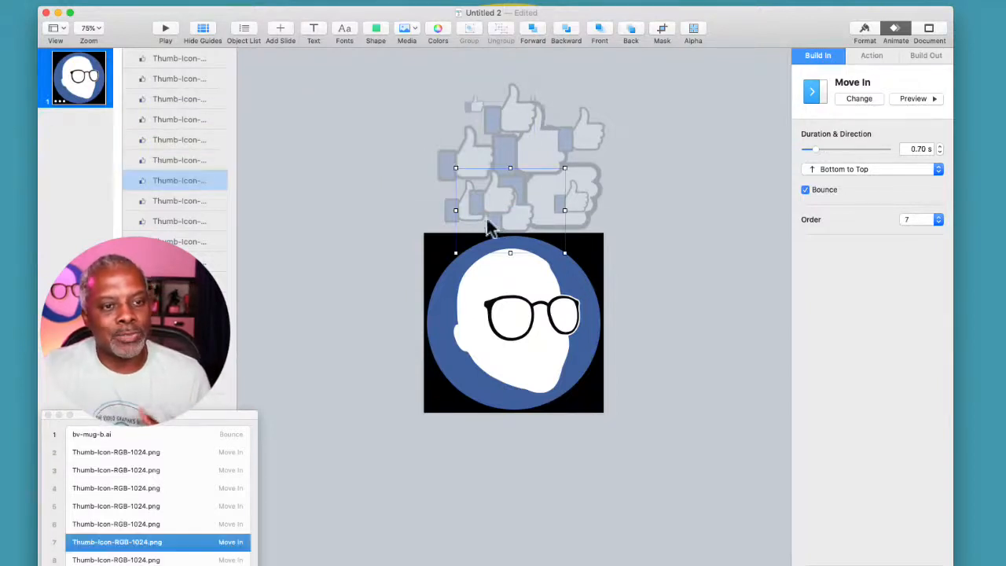
# Step: Move the small thumb from the lower part of the group into the middle of the thumbs above the logo
pyautogui.moveTo(500, 218); pyautogui.dragTo(494, 86)
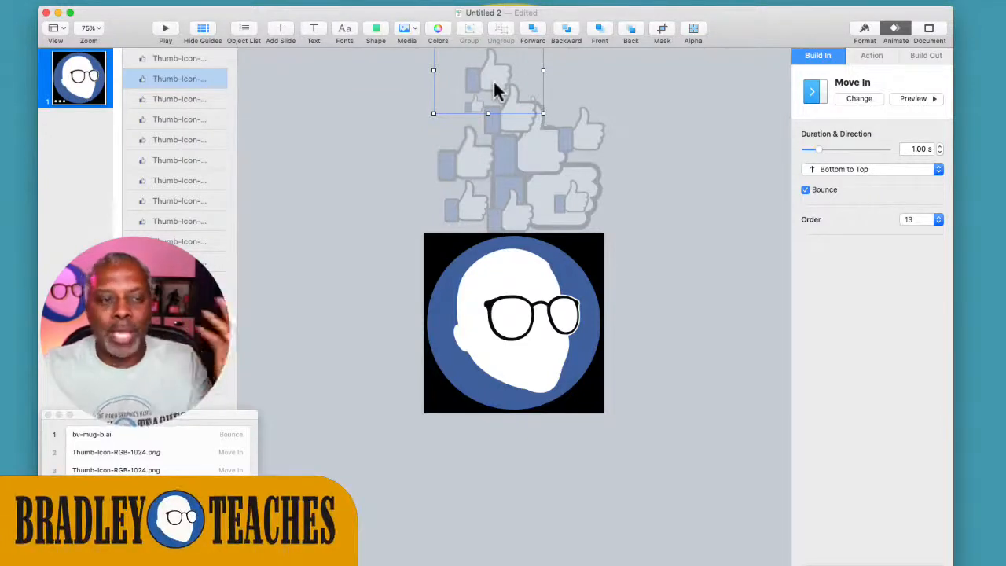
pyautogui.click(495, 84)
pyautogui.moveTo(495, 84); pyautogui.dragTo(522, 189)
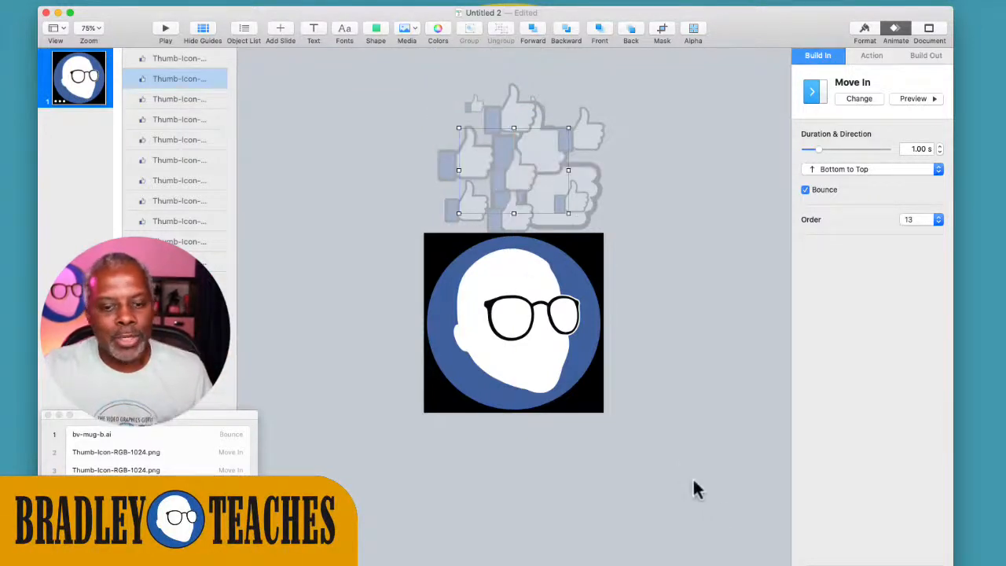
# Step: Preview the rearranged animation and move the logo back to the front of the object list
pyautogui.moveTo(214, 417); pyautogui.dragTo(296, 72)
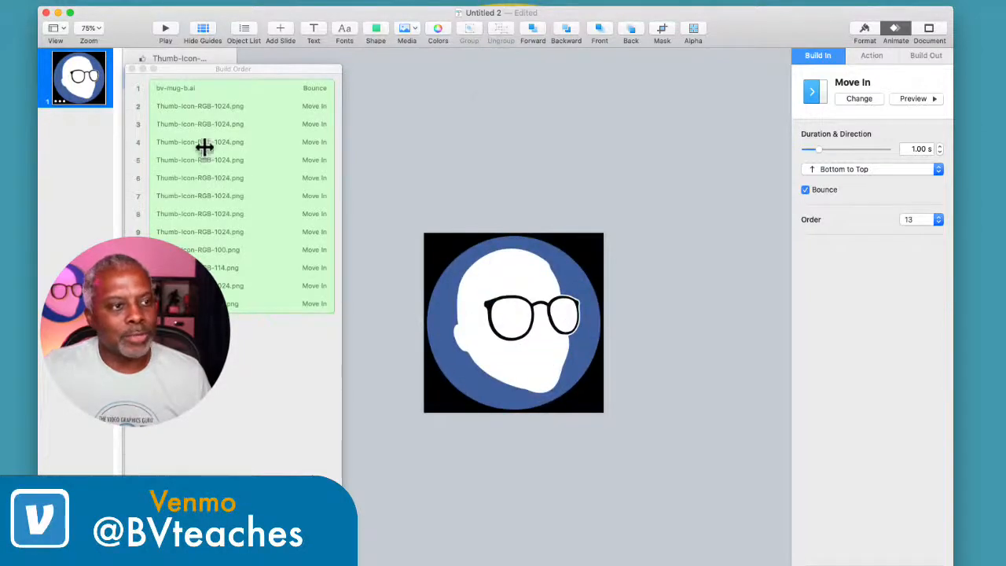
pyautogui.moveTo(236, 70); pyautogui.dragTo(225, 422)
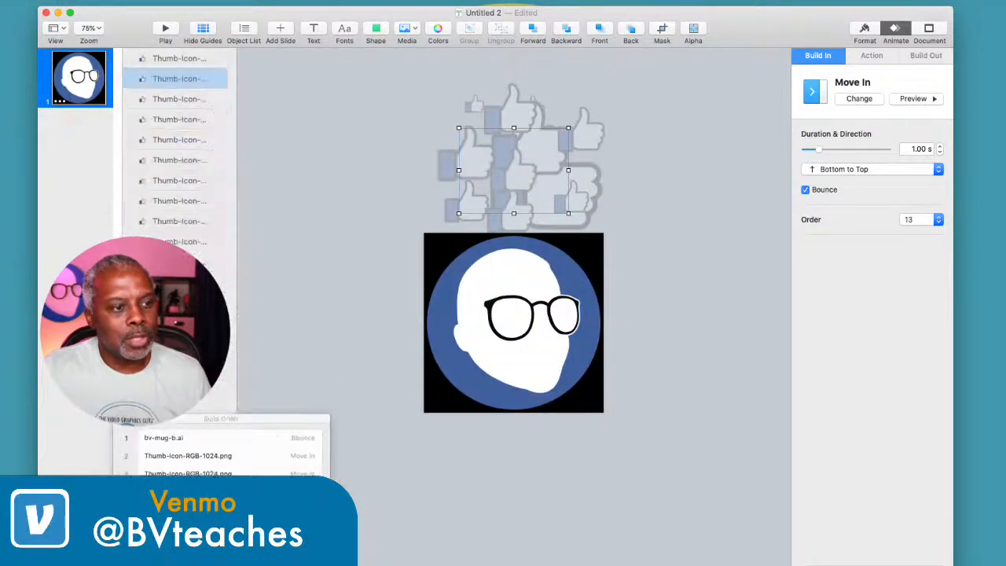
pyautogui.moveTo(149, 437); pyautogui.dragTo(142, 58)
pyautogui.moveTo(251, 418); pyautogui.dragTo(243, 42)
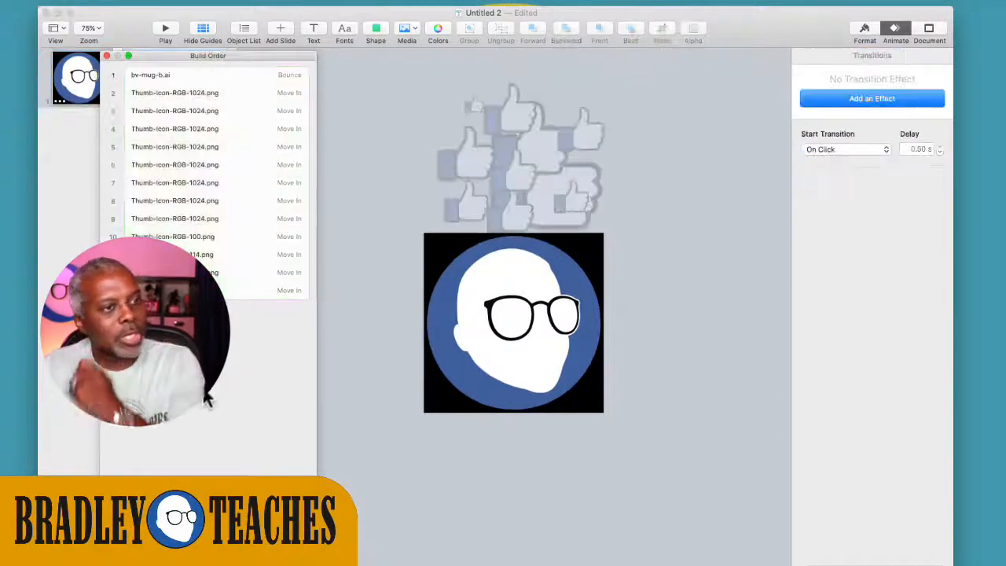
# Step: Examine the animation settings of the first three items in the build order, and clear the selection
pyautogui.click(169, 75)
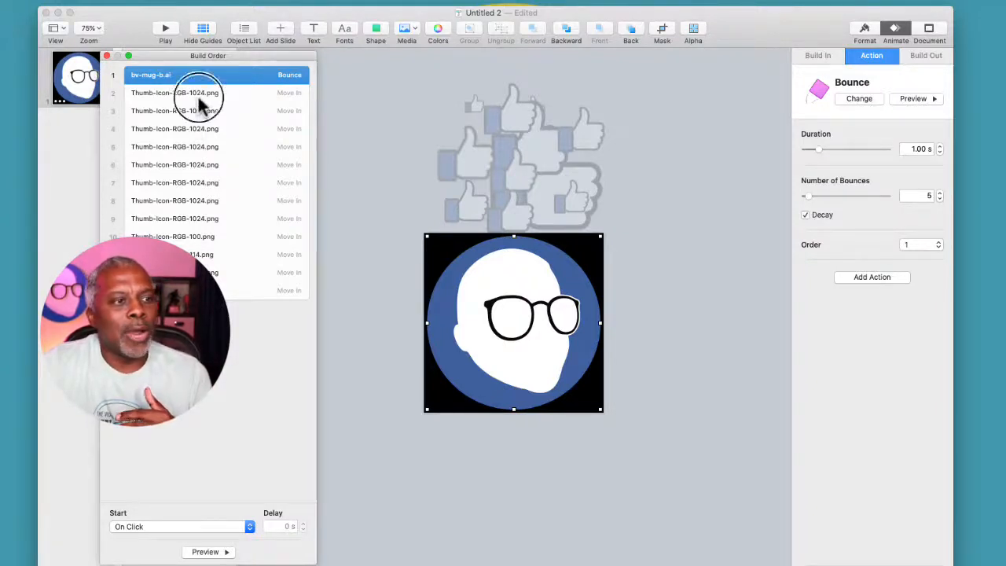
pyautogui.click(200, 94)
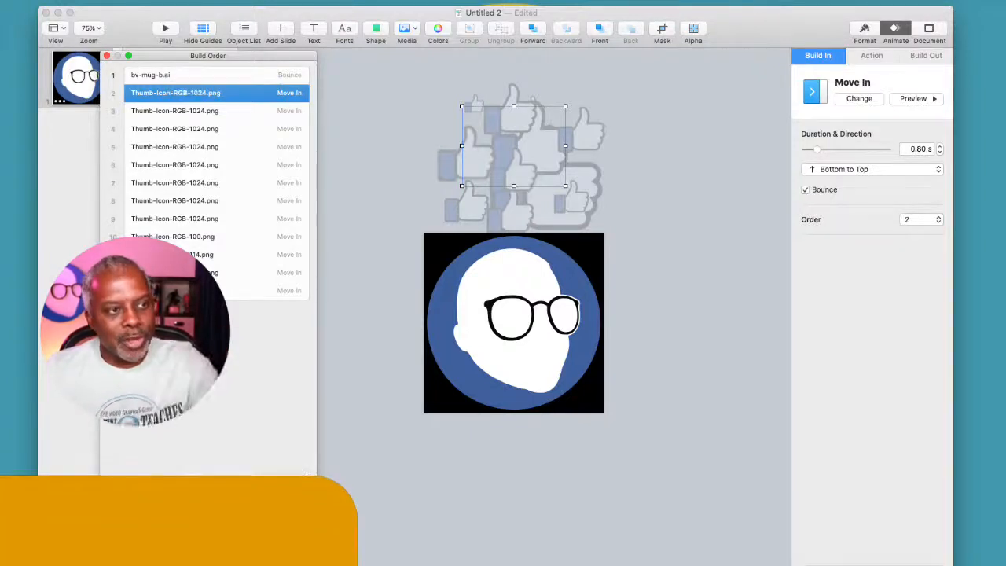
pyautogui.click(187, 111)
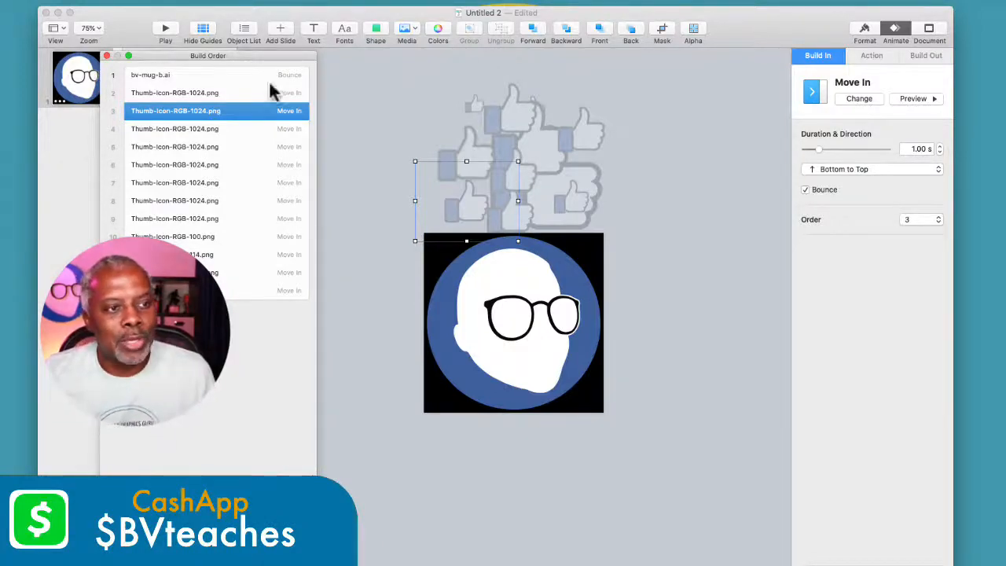
pyautogui.moveTo(269, 52); pyautogui.dragTo(810, 51)
pyautogui.click(344, 176)
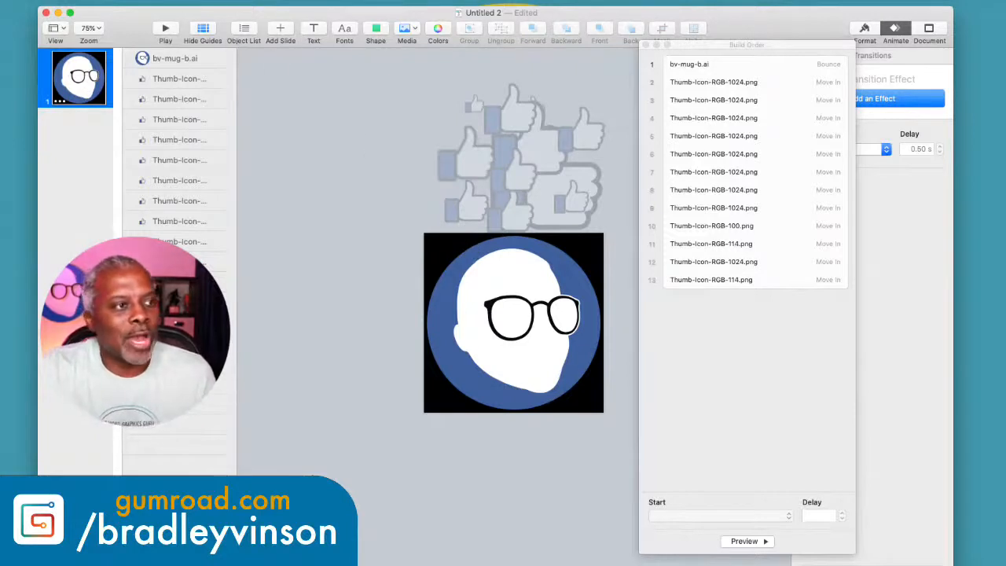
# Step: Export the slide as a Large, 24 fps animated GIF with transparent background, named bv-b.gif, in the 092920-widgets folder
pyautogui.click(82, 0)
pyautogui.moveTo(127, 98)
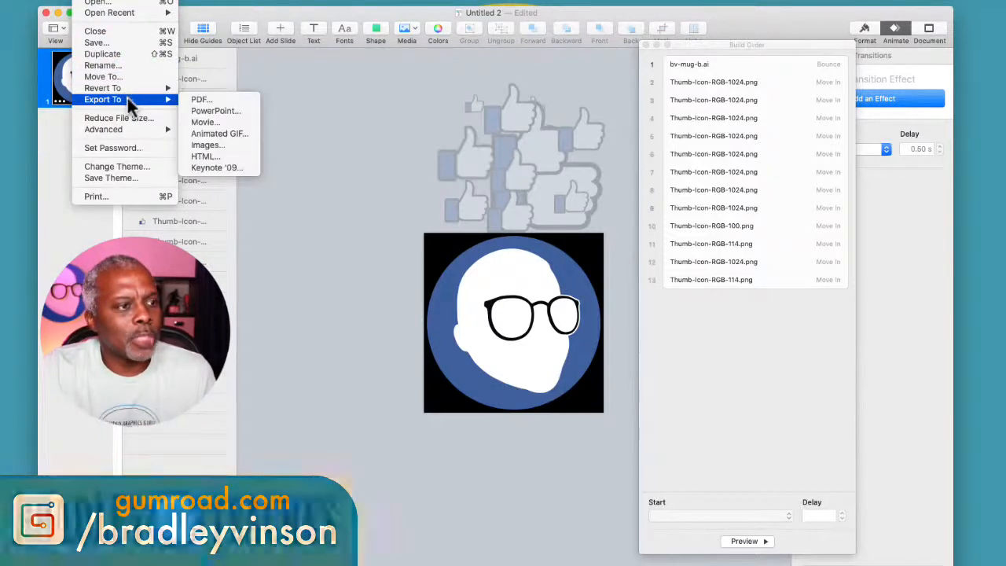
pyautogui.click(209, 132)
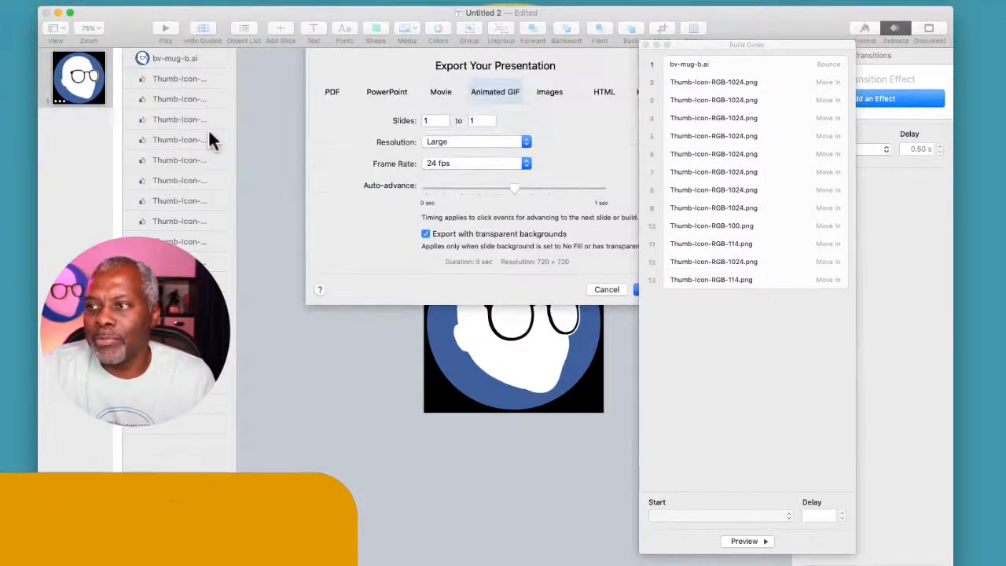
pyautogui.moveTo(686, 47); pyautogui.dragTo(838, 23)
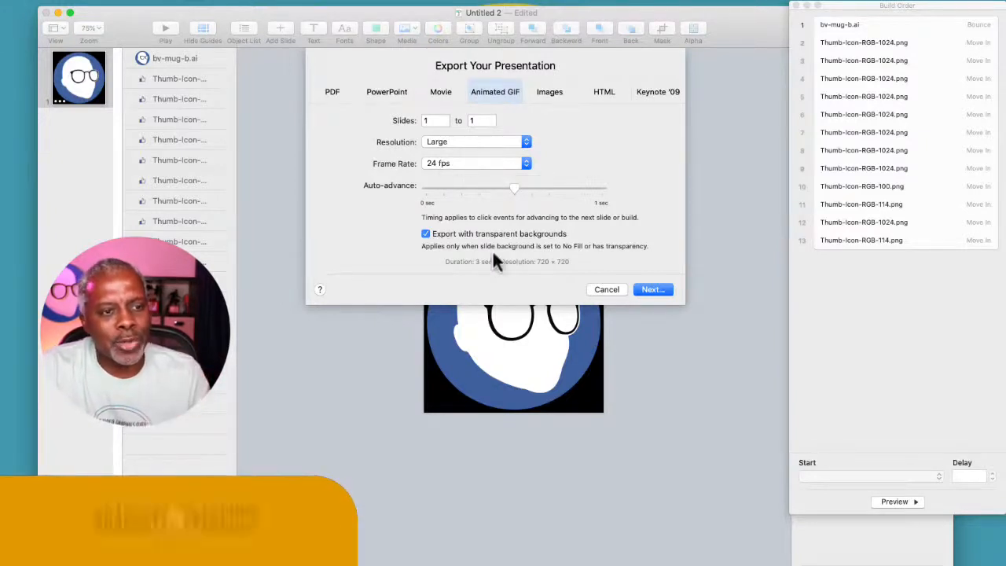
pyautogui.click(657, 290)
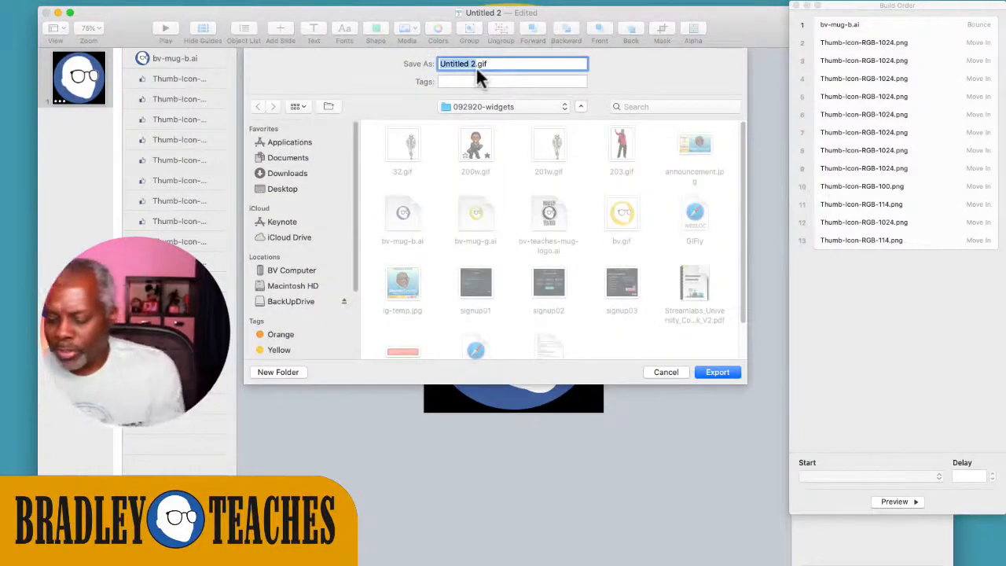
pyautogui.write('bv-b')
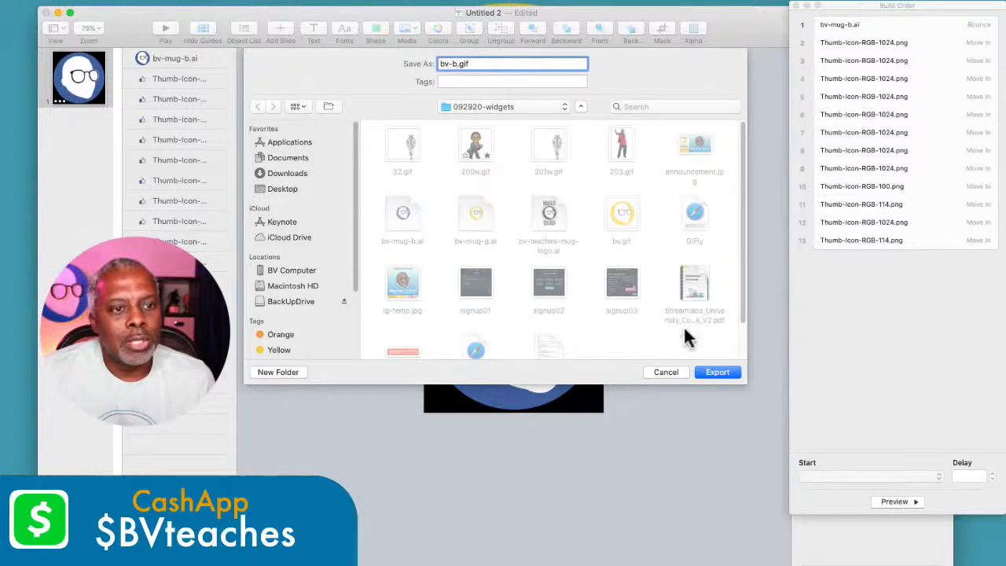
pyautogui.click(711, 373)
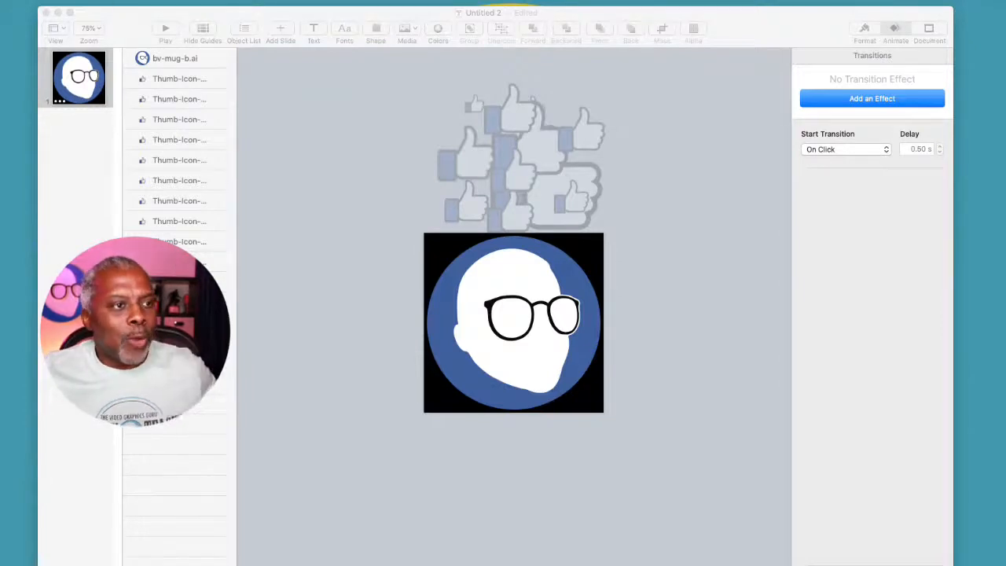
# Step: Switch to the browser with the Streamlabs Widget Gallery and shift its window slightly upward
pyautogui.click(801, 552)
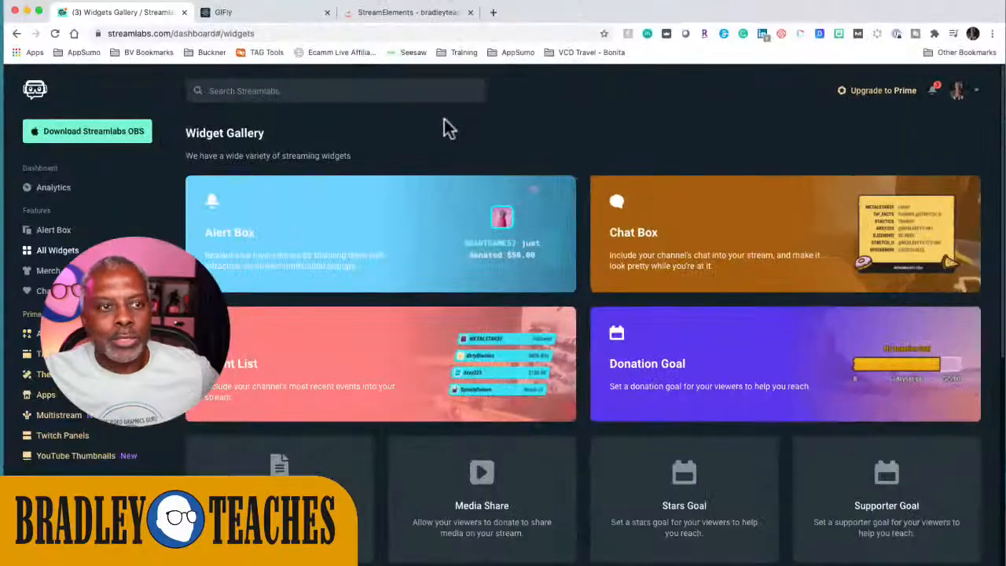
pyautogui.moveTo(536, 11); pyautogui.dragTo(534, 0)
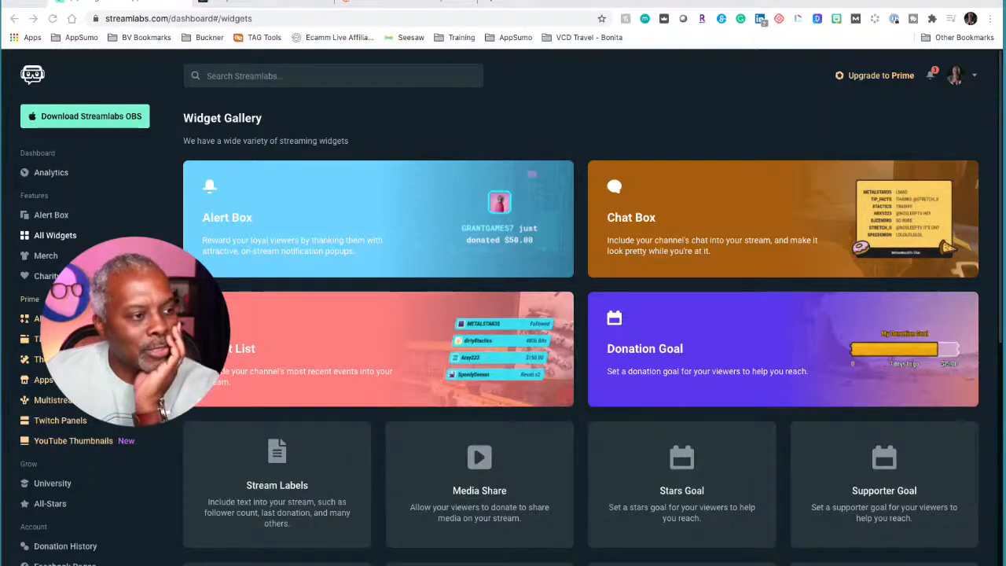
# Step: Open the Facebook Like alert settings in the Alert Box
pyautogui.click(37, 219)
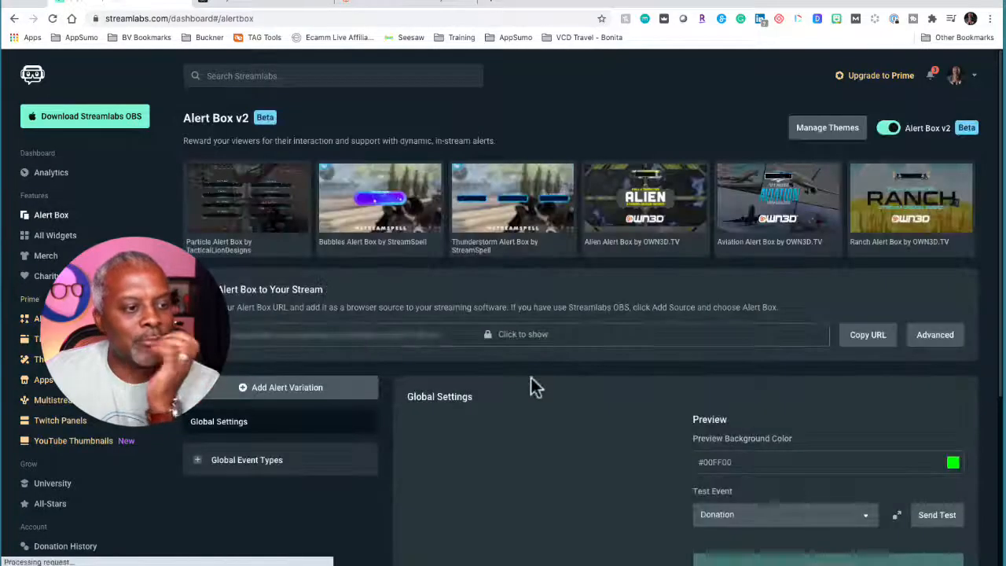
pyautogui.scroll(-1, 531, 378)
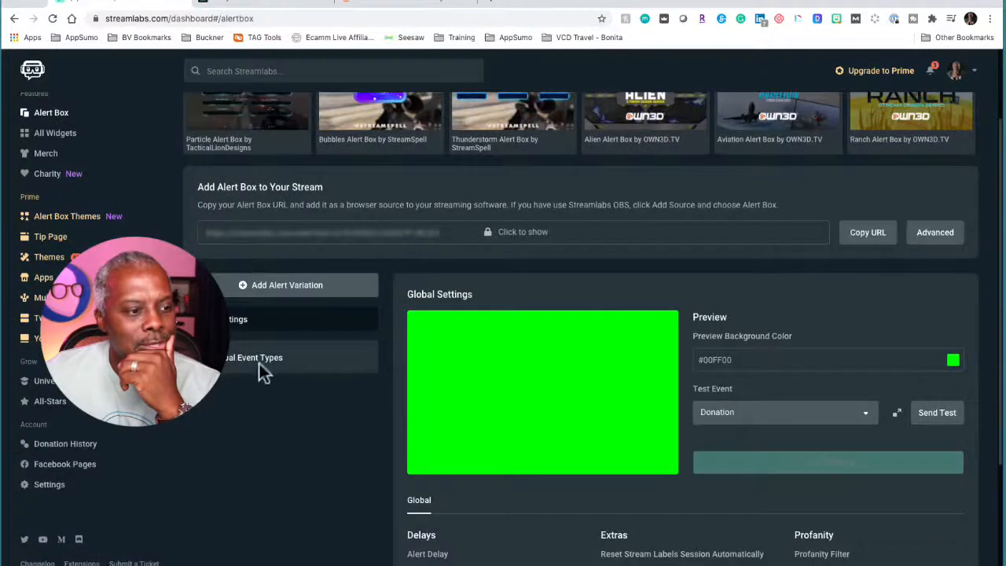
pyautogui.scroll(-1, 285, 419)
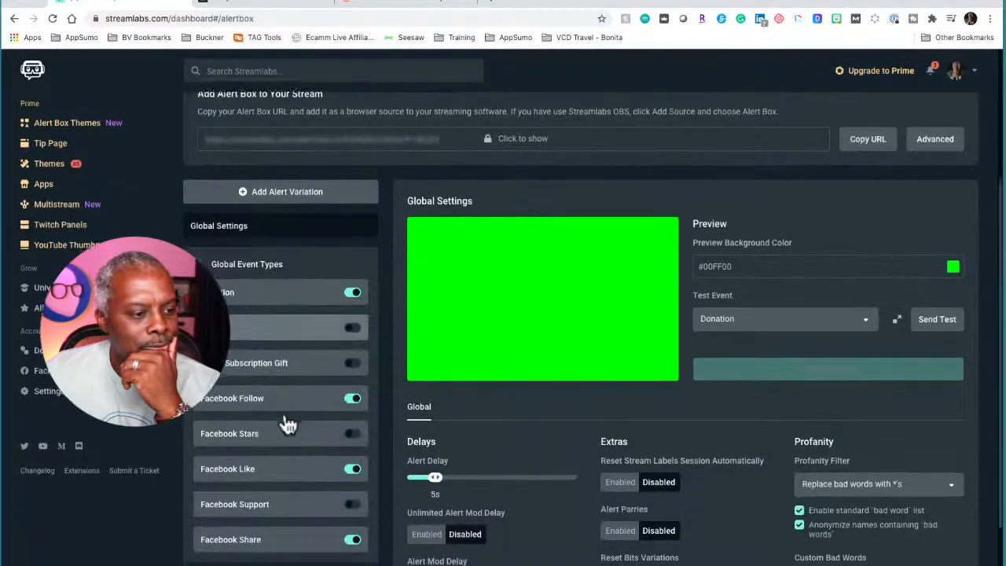
pyautogui.click(250, 466)
pyautogui.scroll(-1, 556, 432)
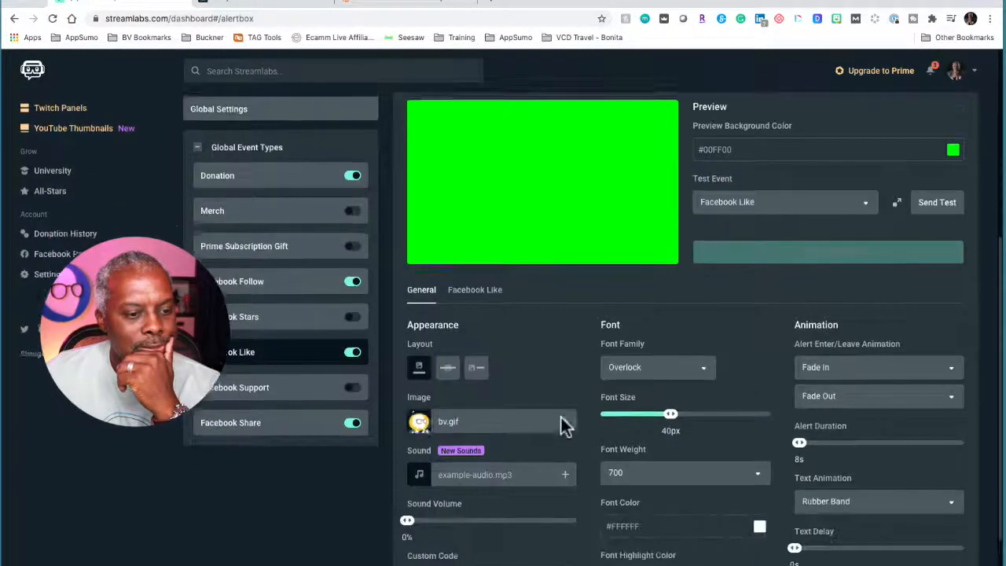
# Step: Upload bv-b.gif to the image gallery for the Facebook Like alert and mark it as the chosen image
pyautogui.click(566, 423)
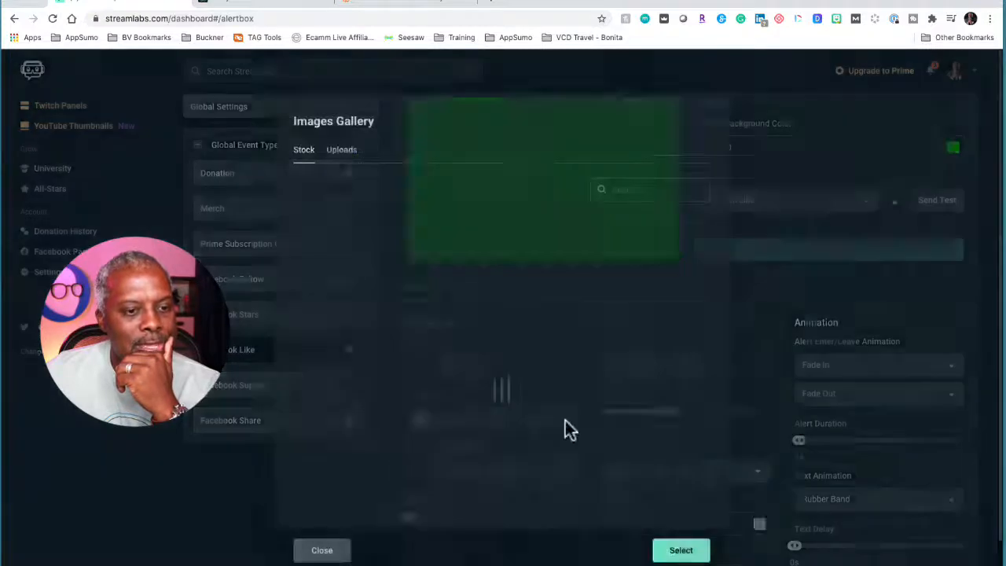
pyautogui.click(343, 151)
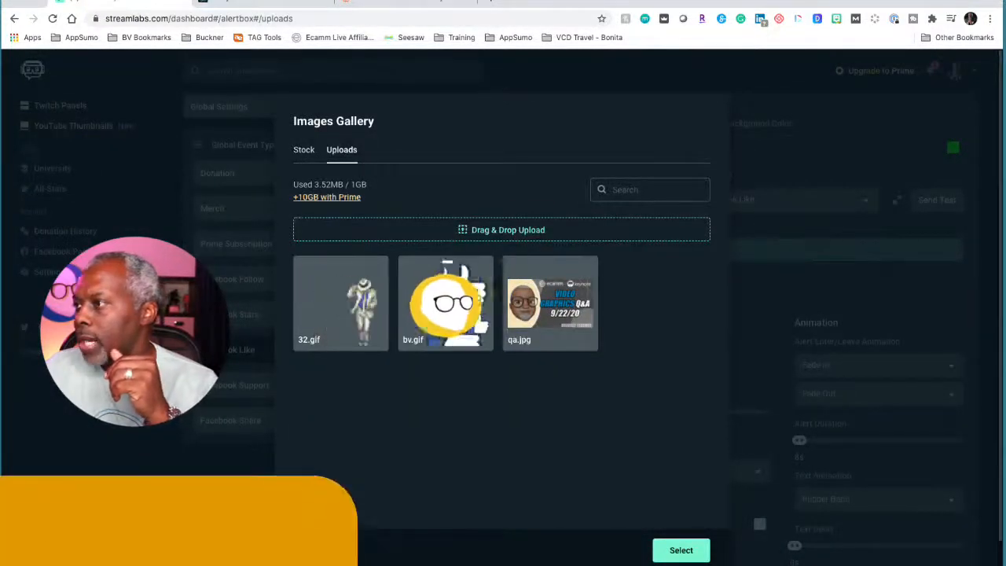
pyautogui.moveTo(1005, 228); pyautogui.dragTo(562, 304)
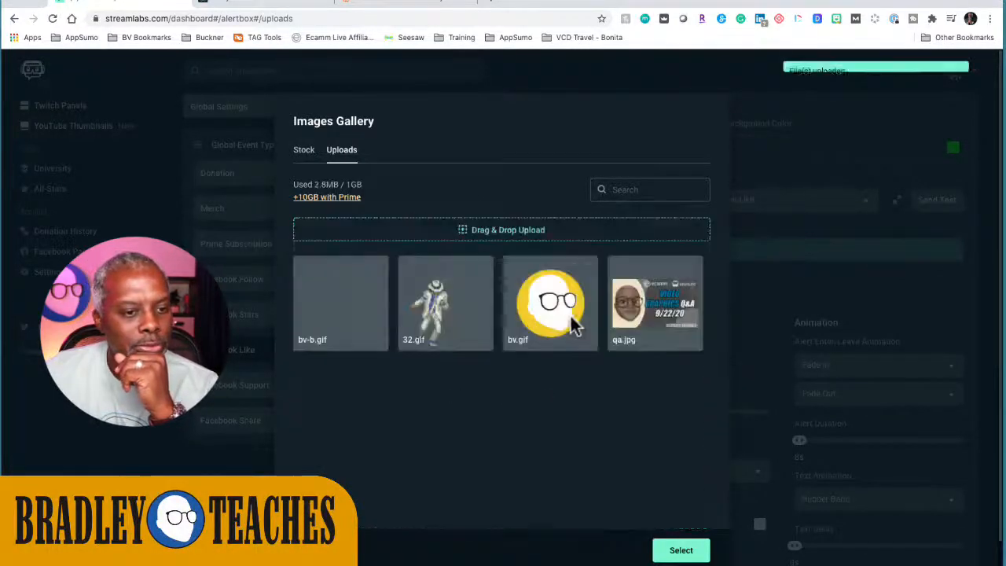
pyautogui.click(340, 313)
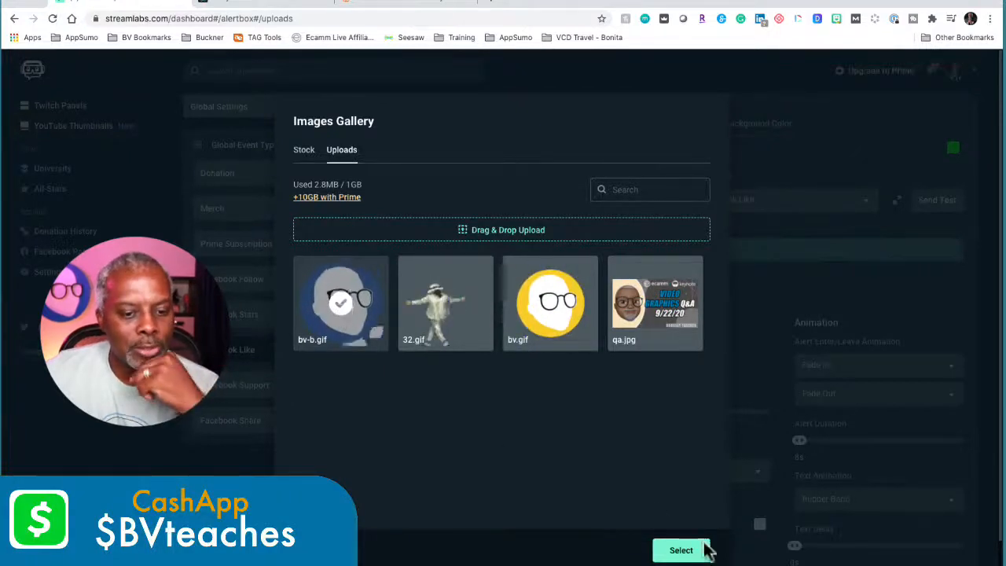
# Step: Delete qa.jpg from the uploaded images and apply bv-b.gif as the Facebook Like alert image
pyautogui.click(692, 269)
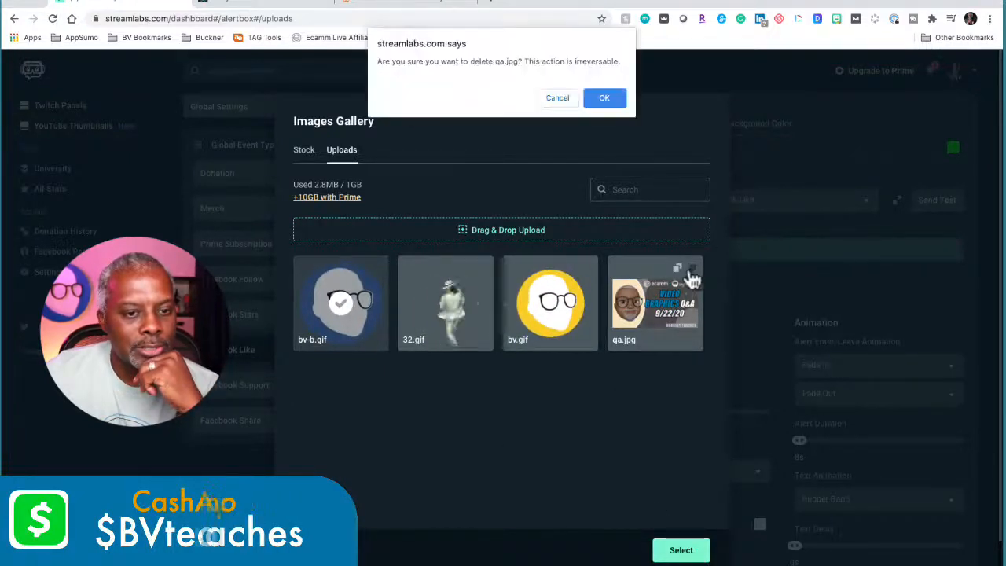
pyautogui.click(610, 99)
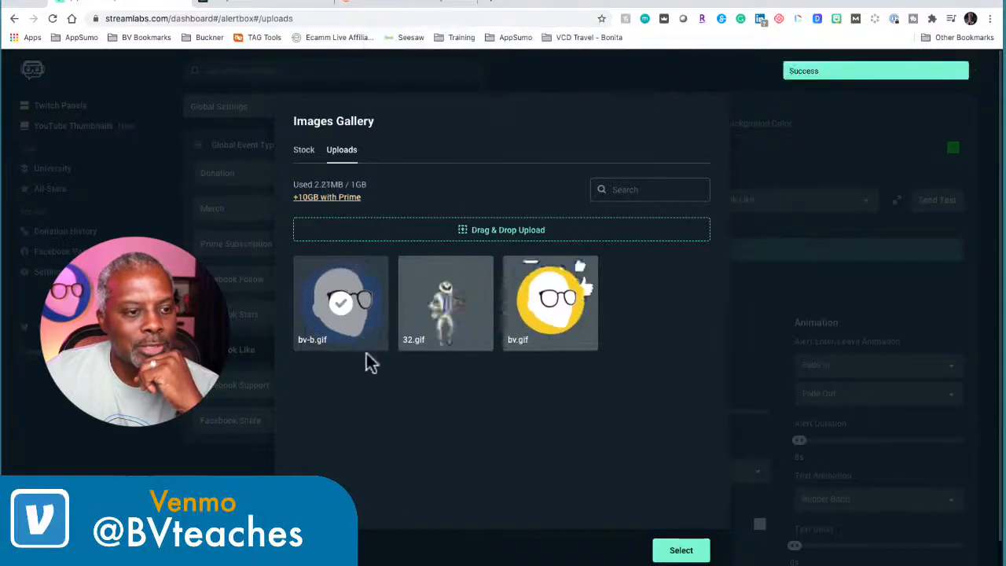
pyautogui.click(682, 551)
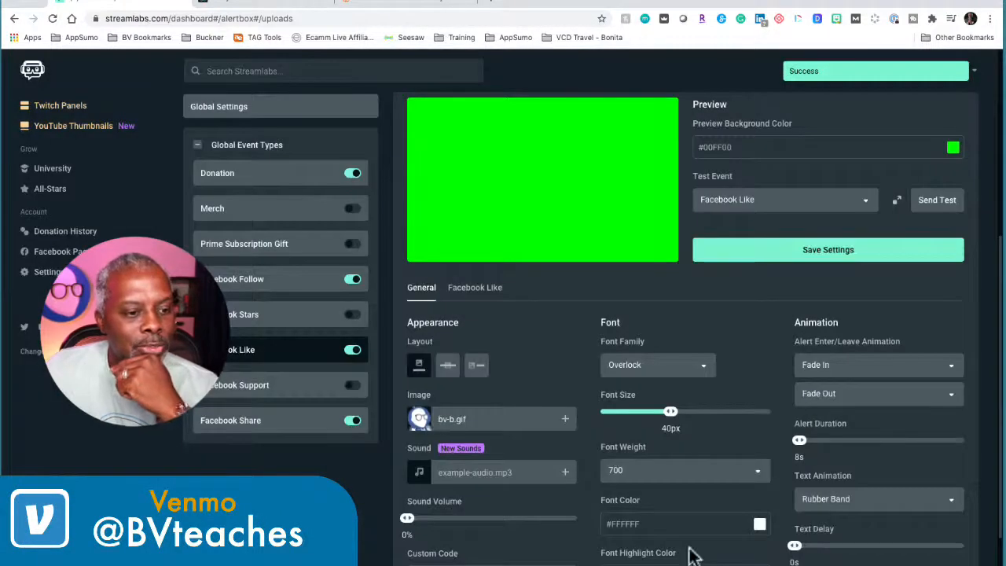
# Step: Save the alert settings, sending a Facebook Like test alert before and after saving
pyautogui.click(940, 205)
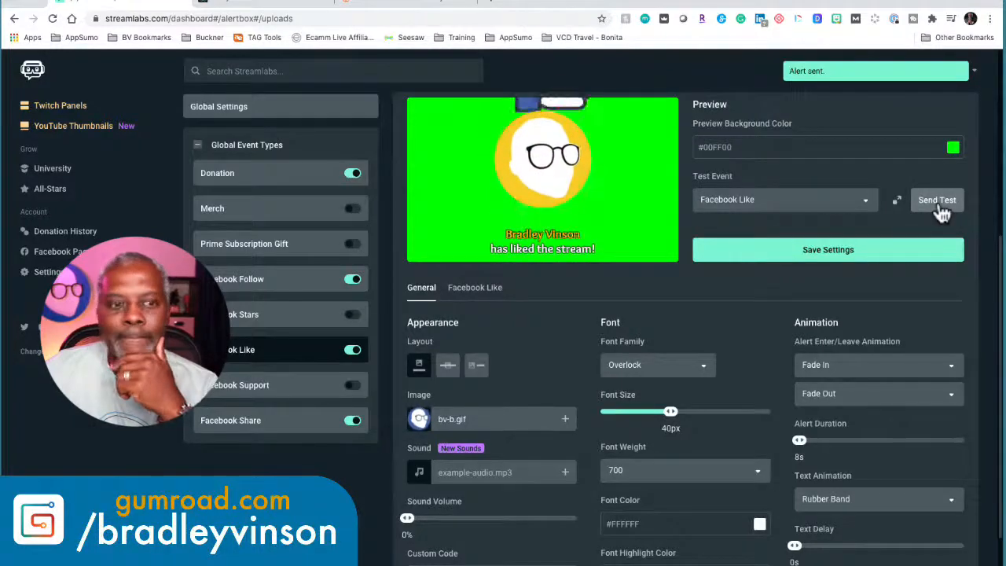
pyautogui.click(810, 256)
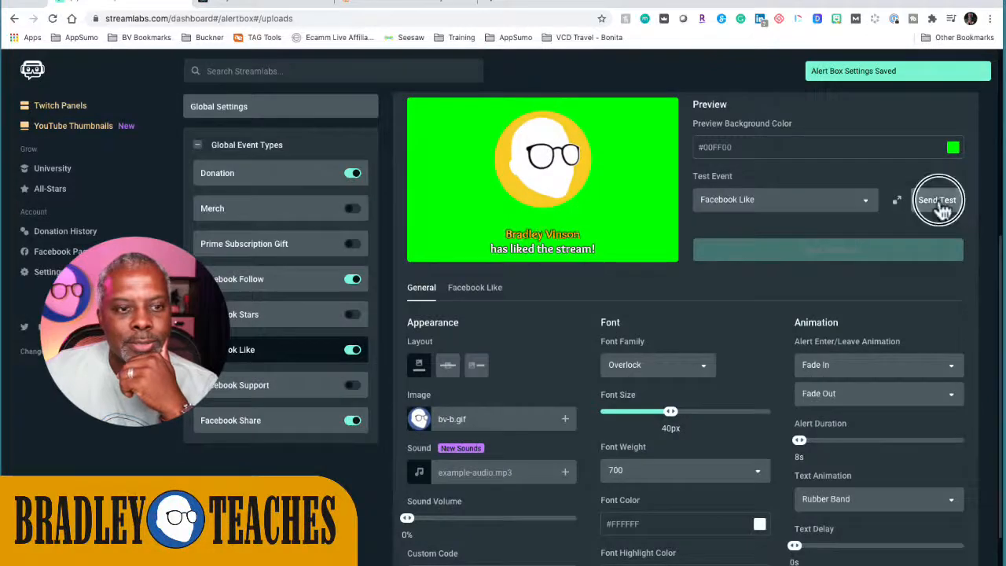
pyautogui.click(939, 200)
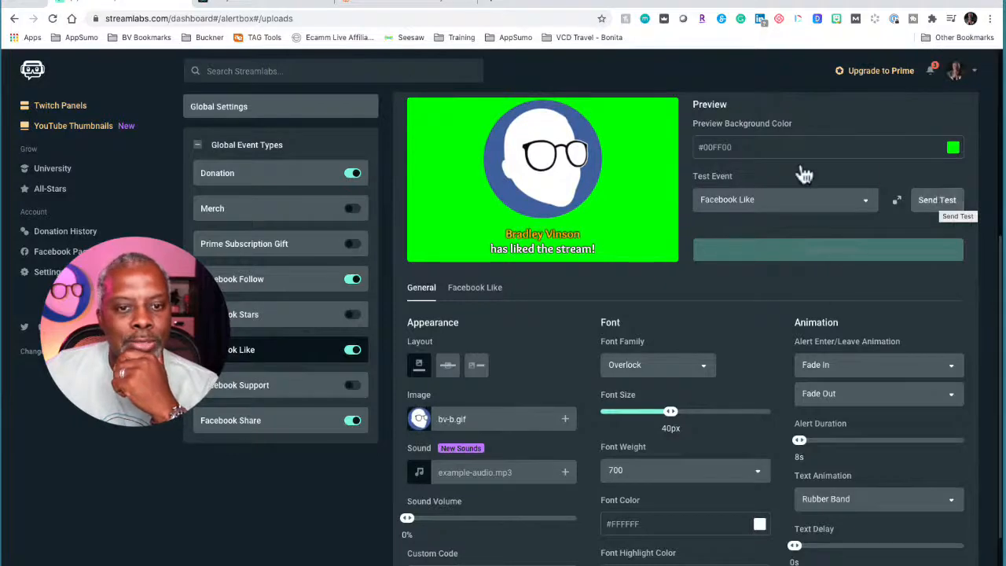
# Step: Copy the Alert Box URL for use in the streaming software
pyautogui.scroll(4, 801, 173)
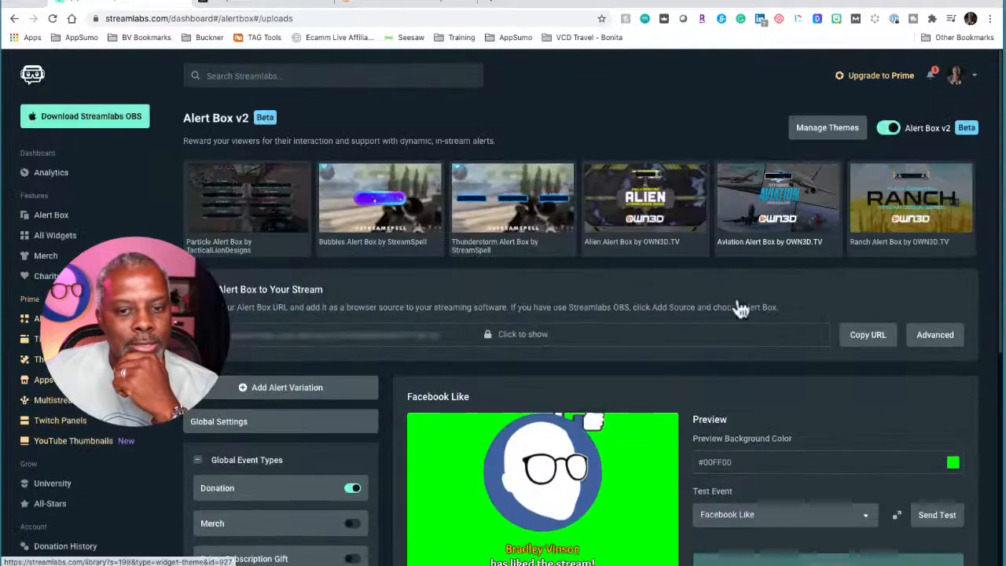
pyautogui.click(868, 340)
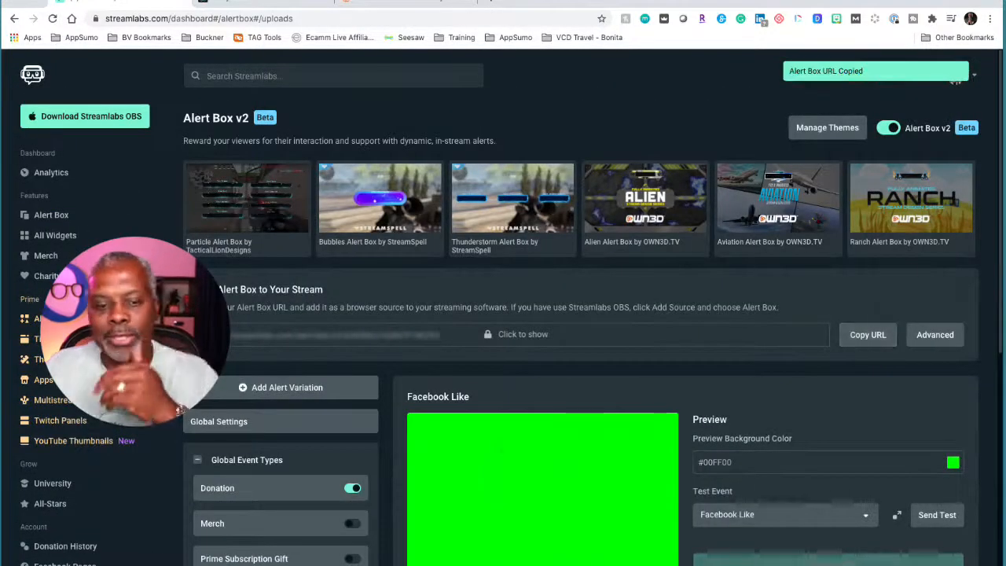
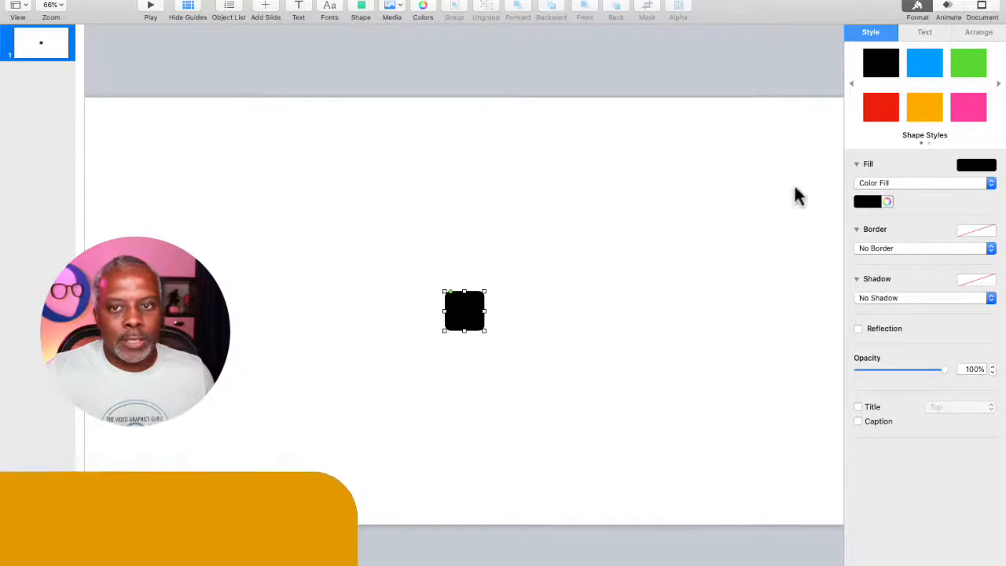
# Step: Apply the green shape style to the black rounded square, enlarge it, and move it near the slide's centre
pyautogui.click(964, 68)
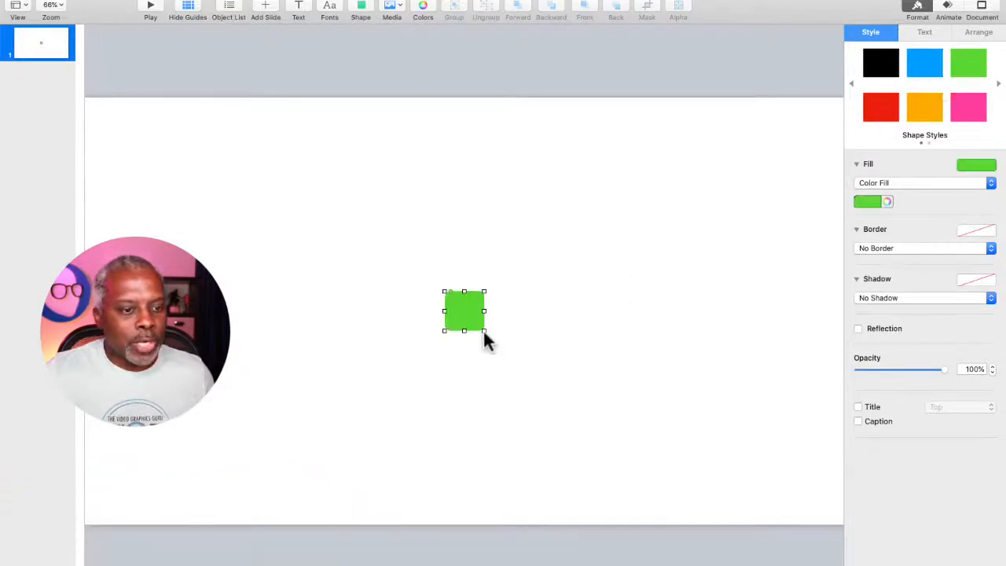
pyautogui.moveTo(484, 332); pyautogui.dragTo(739, 508)
pyautogui.moveTo(616, 424); pyautogui.dragTo(482, 301)
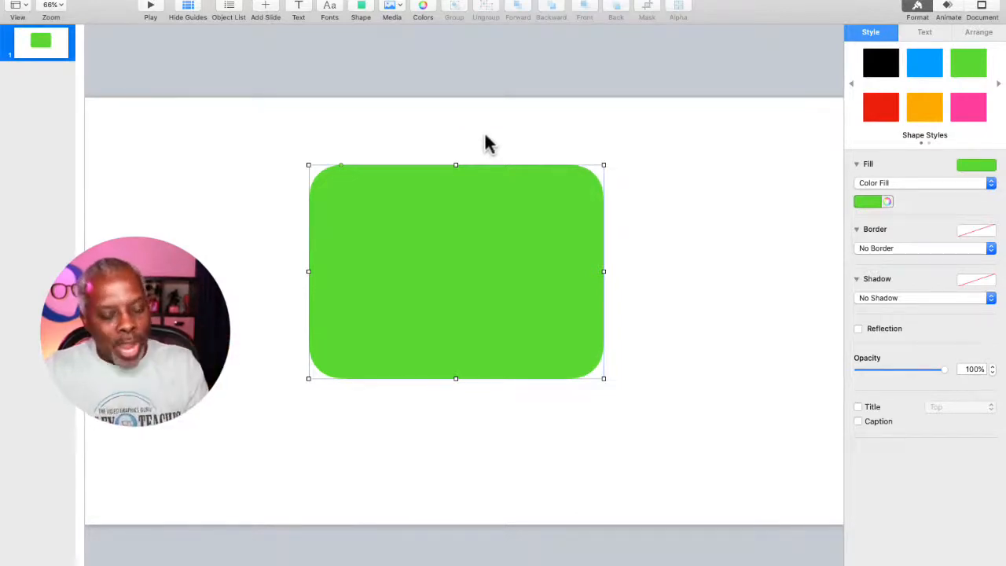
# Step: Set the slide background to No Fill
pyautogui.click(477, 63)
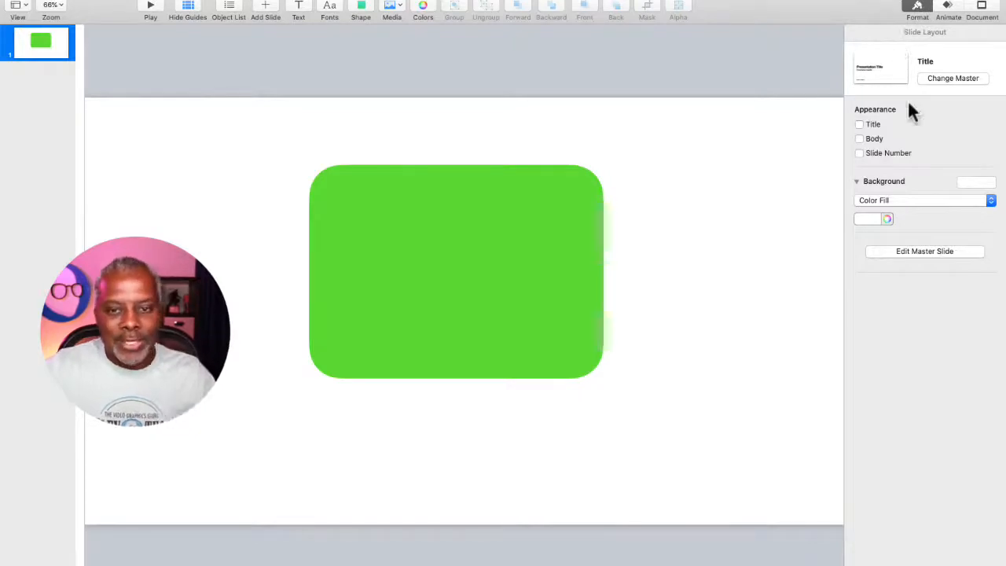
pyautogui.click(910, 200)
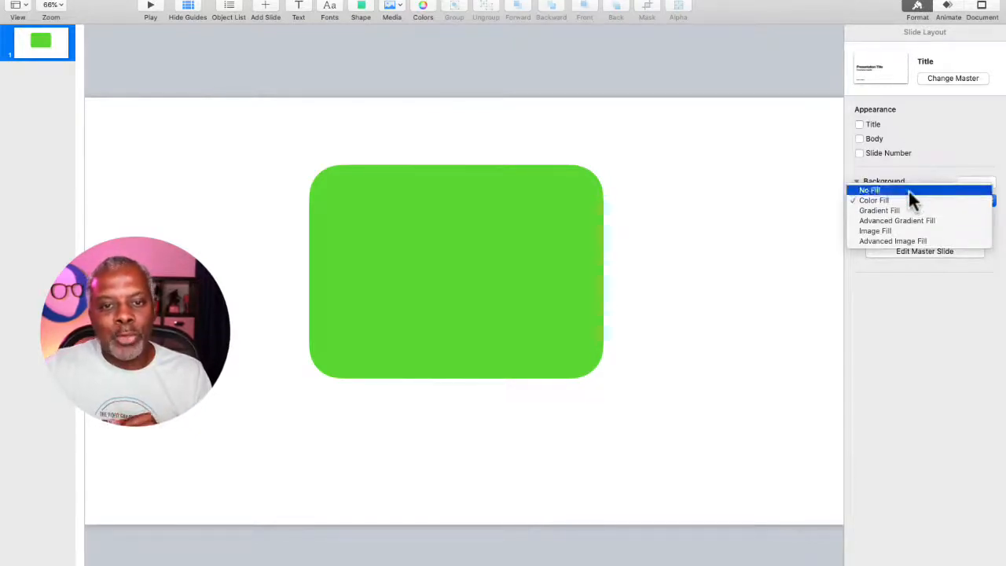
pyautogui.click(908, 189)
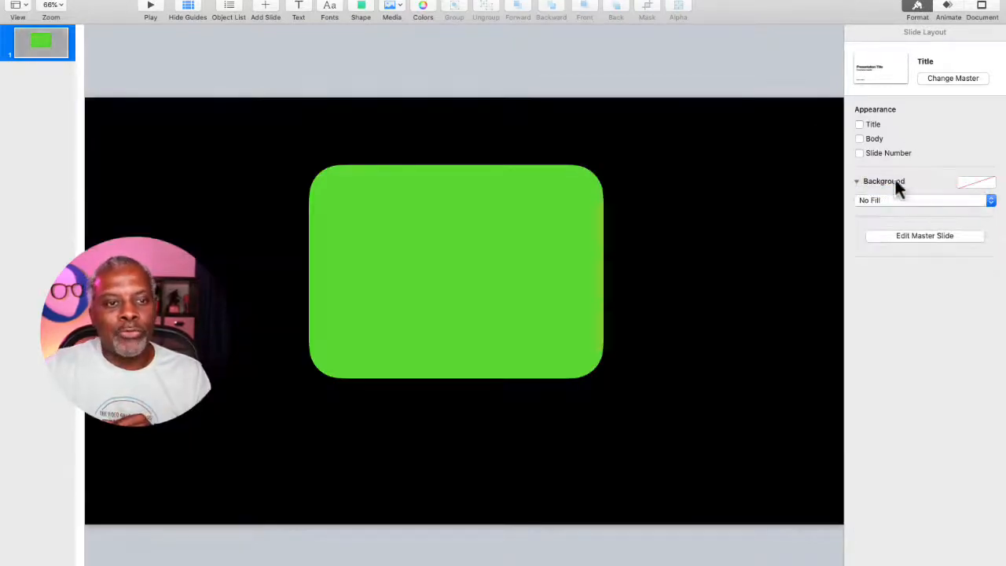
pyautogui.click(621, 71)
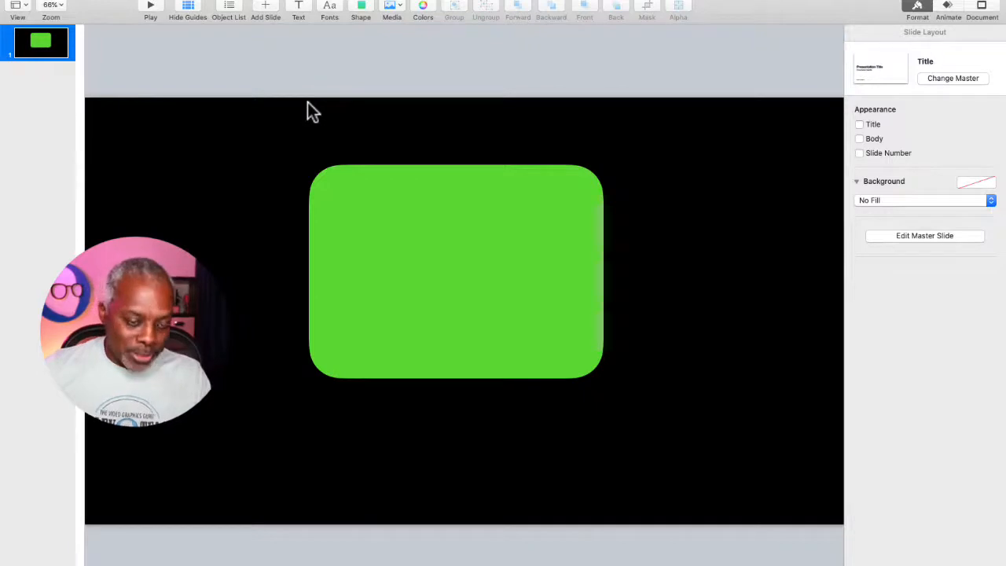
pyautogui.moveTo(410, 60); pyautogui.dragTo(542, 281)
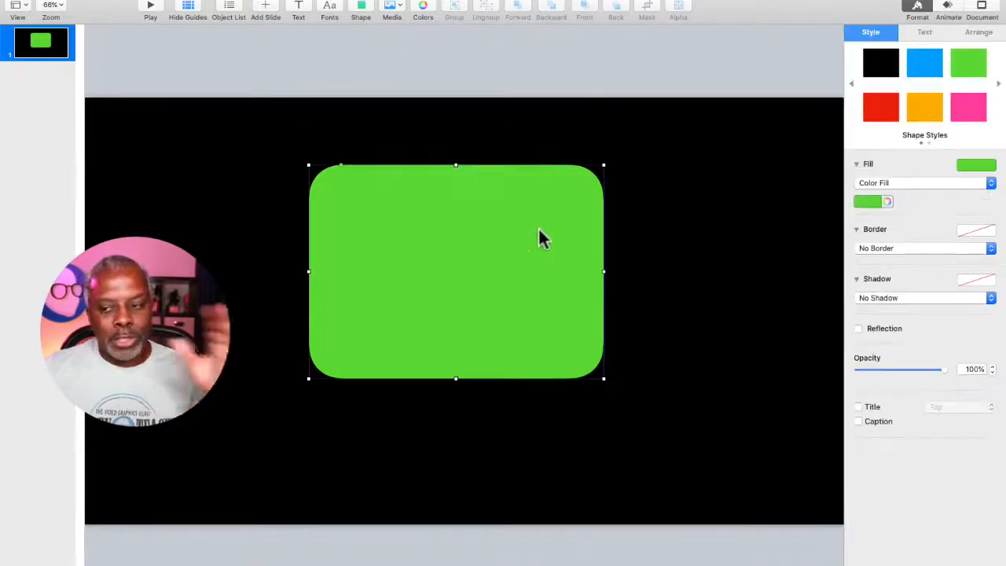
pyautogui.click(587, 69)
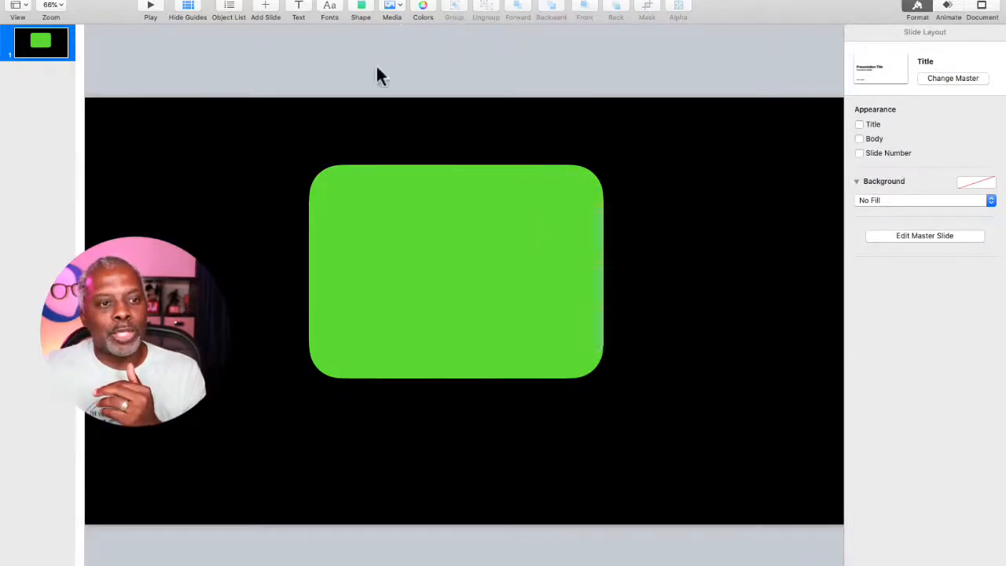
pyautogui.moveTo(377, 74); pyautogui.dragTo(613, 380)
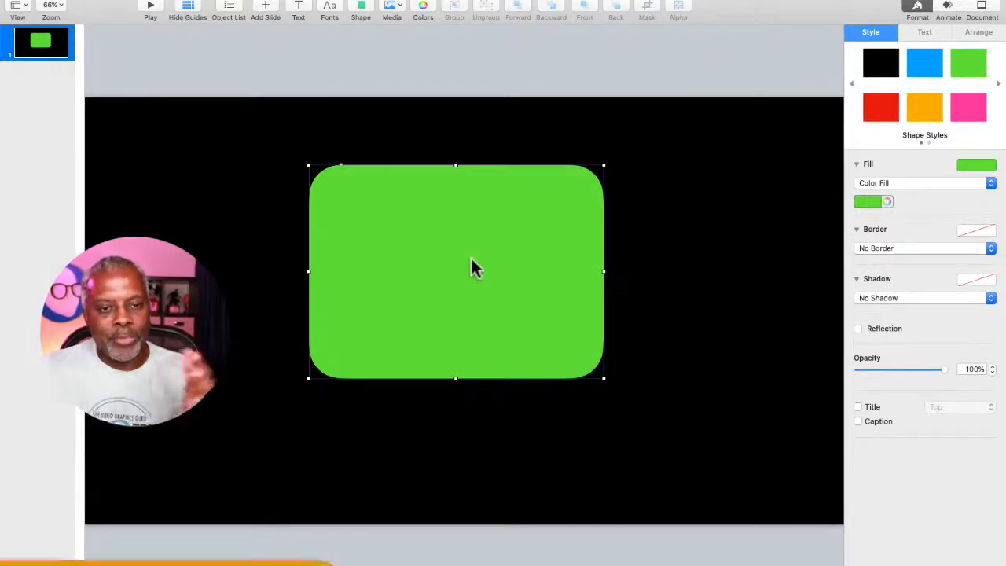
pyautogui.click(493, 62)
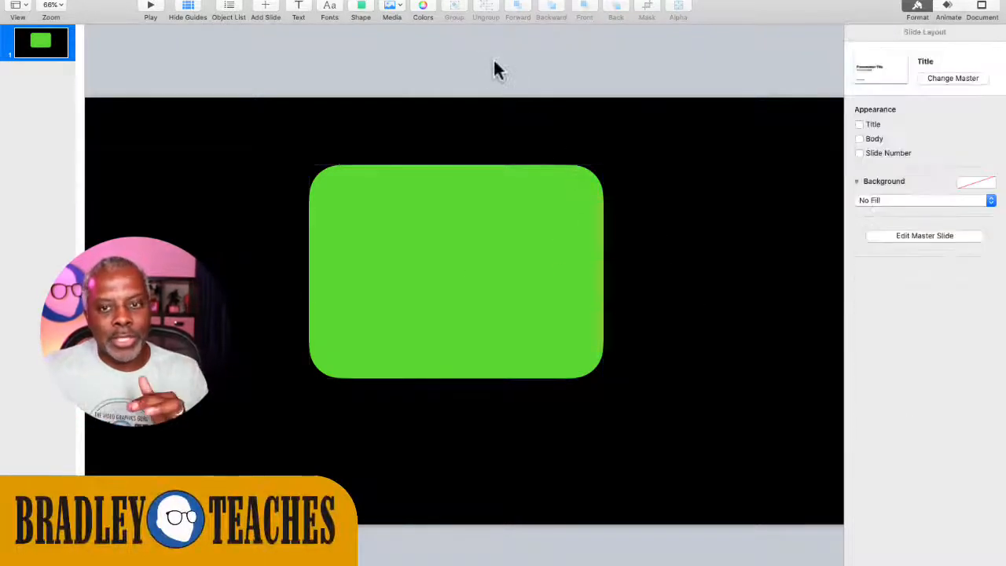
pyautogui.click(917, 11)
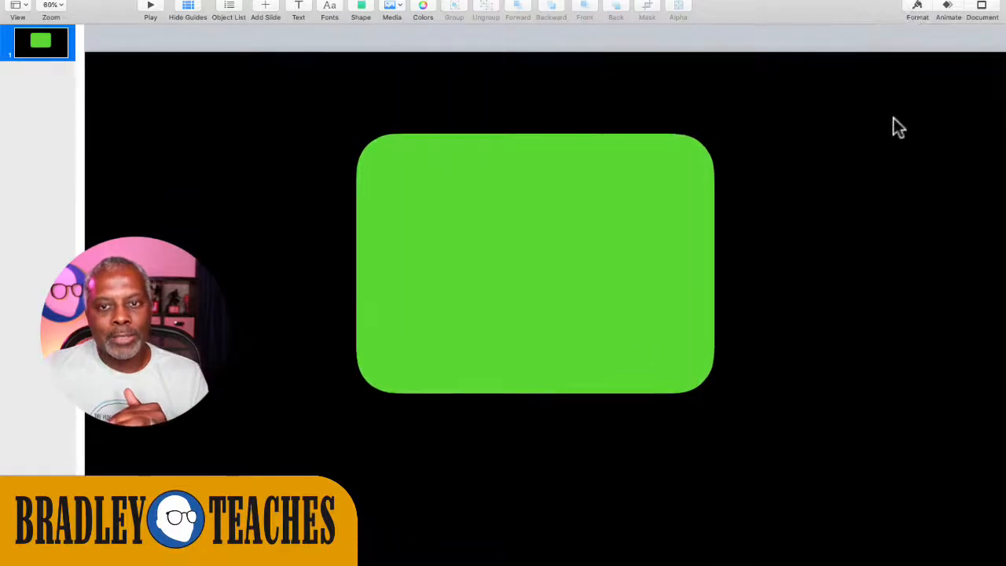
pyautogui.click(915, 13)
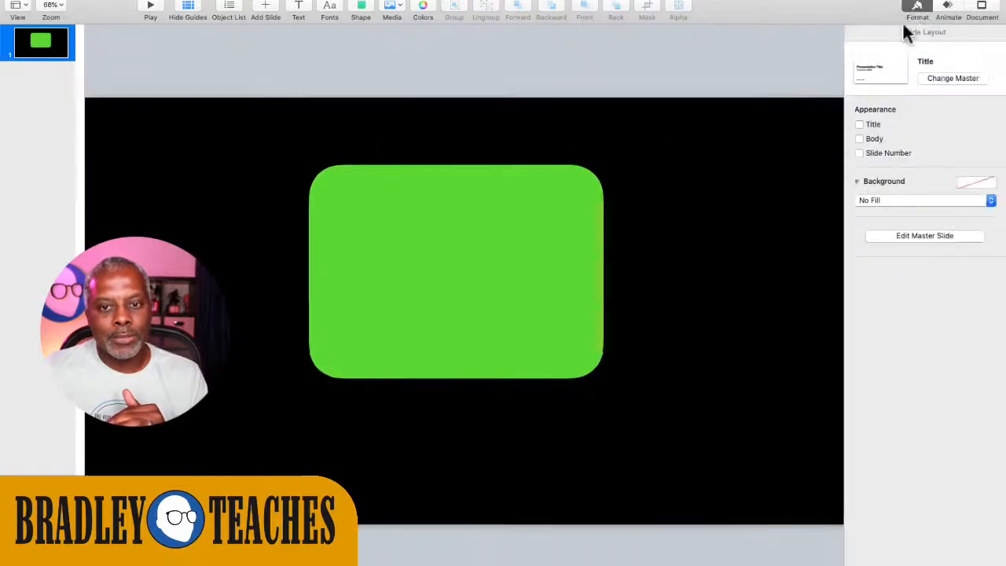
# Step: Try a gradient fill and a color fill as the slide background, and return it to No Fill
pyautogui.click(896, 201)
pyautogui.click(885, 221)
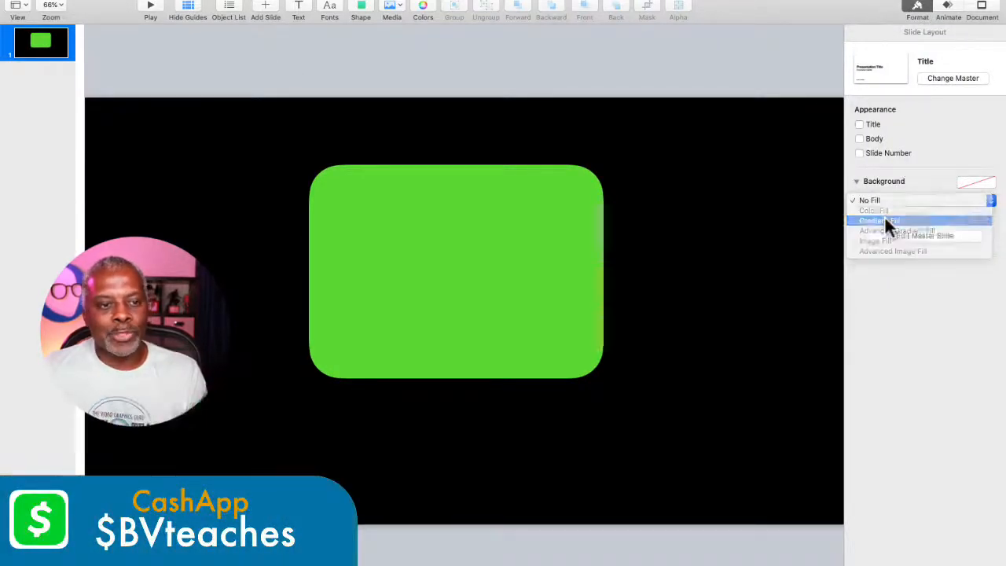
pyautogui.click(884, 200)
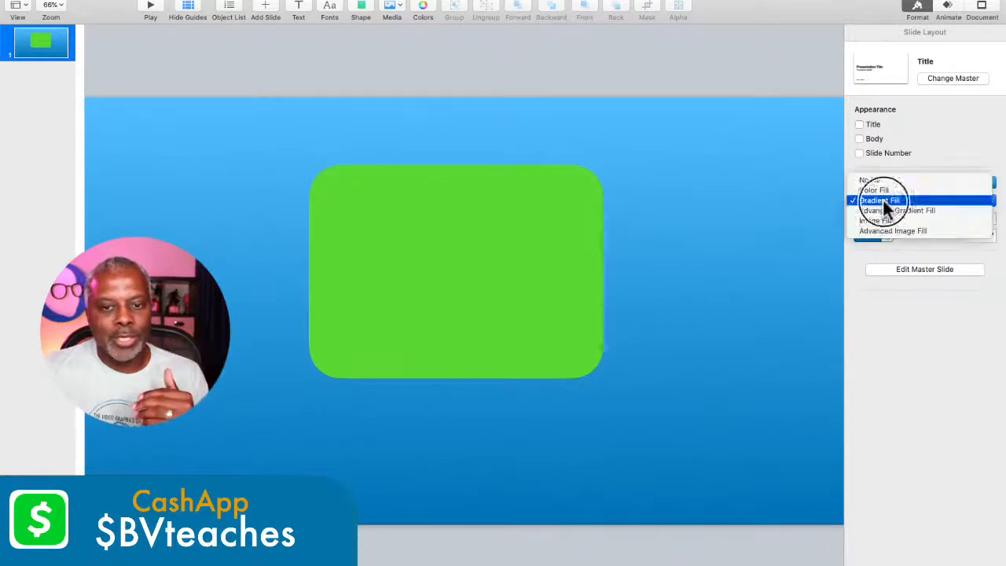
pyautogui.click(882, 189)
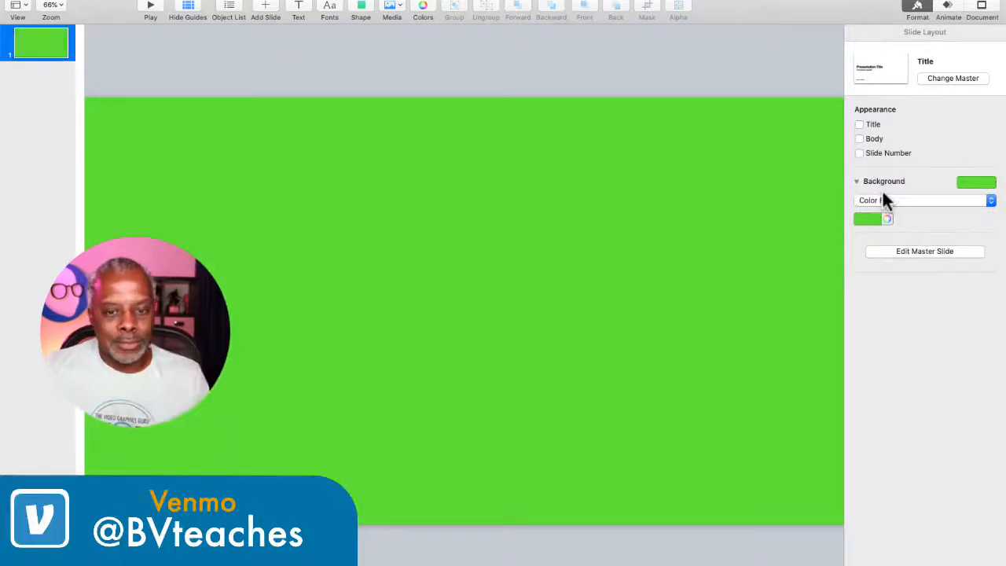
pyautogui.click(881, 200)
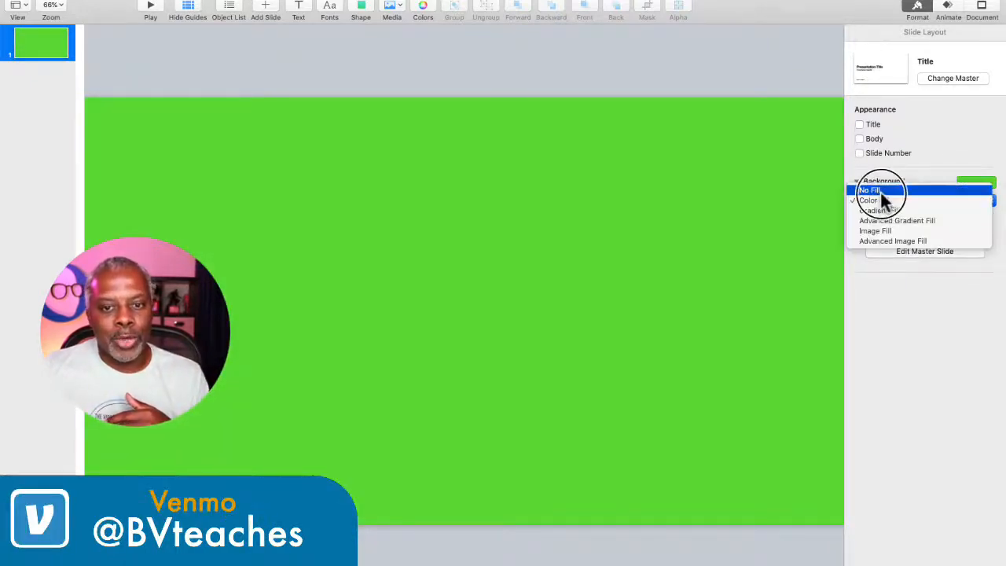
pyautogui.click(880, 190)
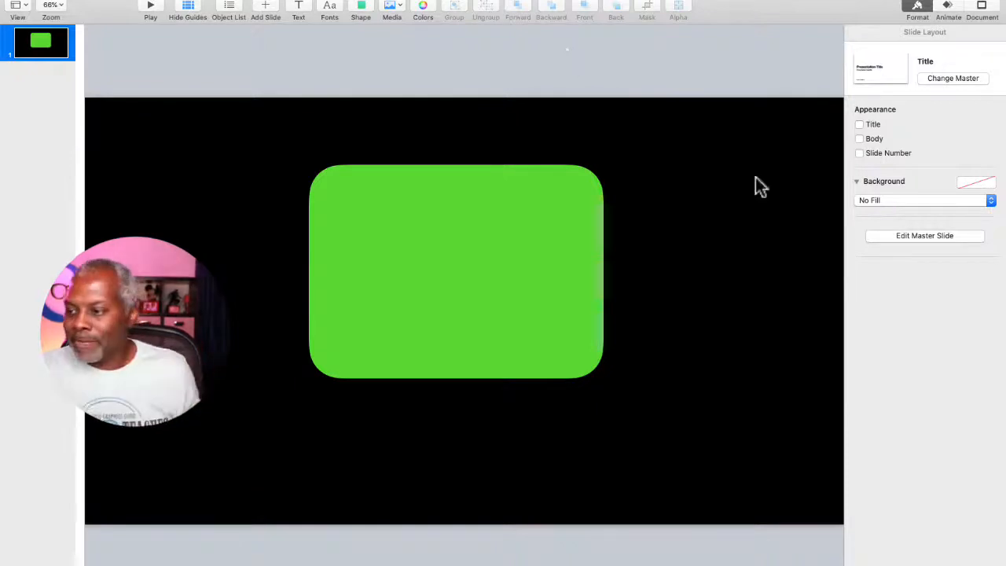
# Step: Select the green rounded rectangle on the slide with a selection marquee
pyautogui.click(477, 252)
pyautogui.click(343, 72)
pyautogui.moveTo(409, 60); pyautogui.dragTo(521, 277)
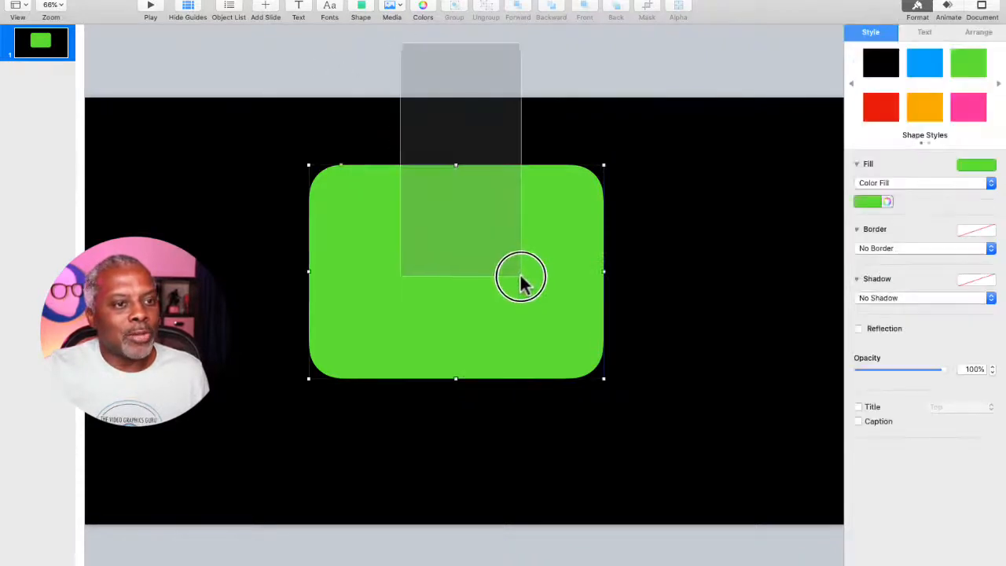
# Step: Set up an image export of all slides in PNG format with transparent backgrounds
pyautogui.click(323, 89)
pyautogui.click(88, 1)
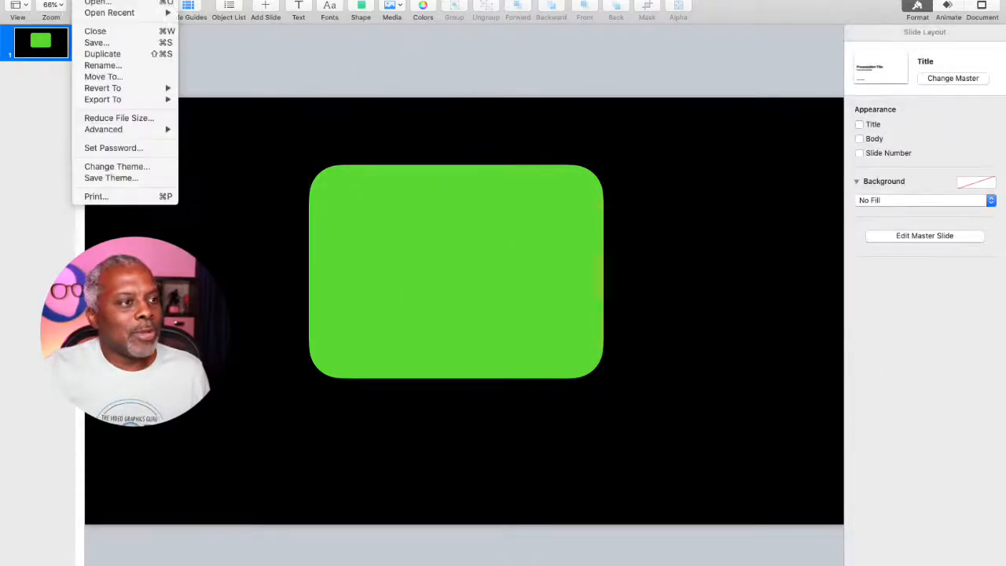
pyautogui.moveTo(118, 101)
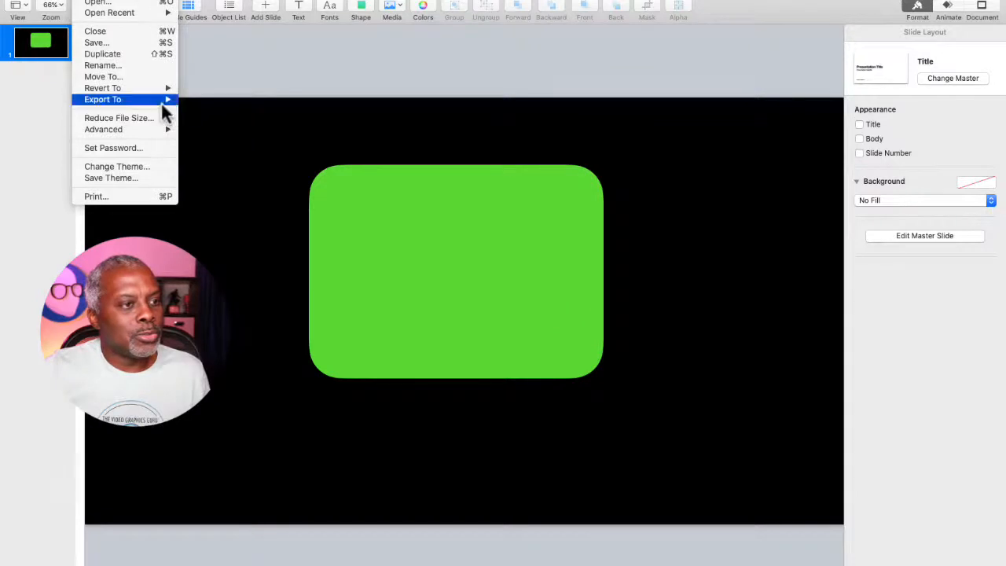
pyautogui.click(219, 145)
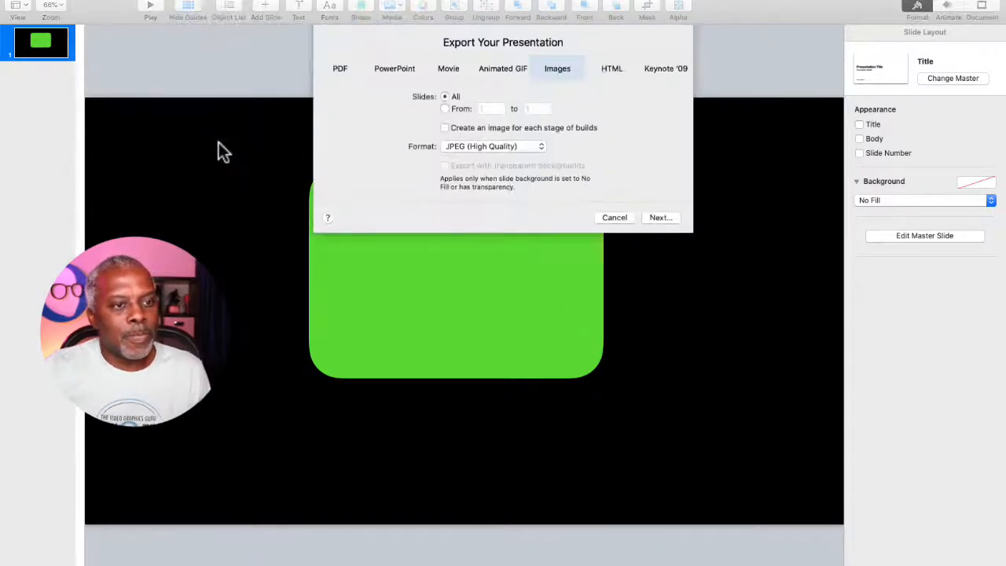
pyautogui.click(483, 146)
pyautogui.click(483, 168)
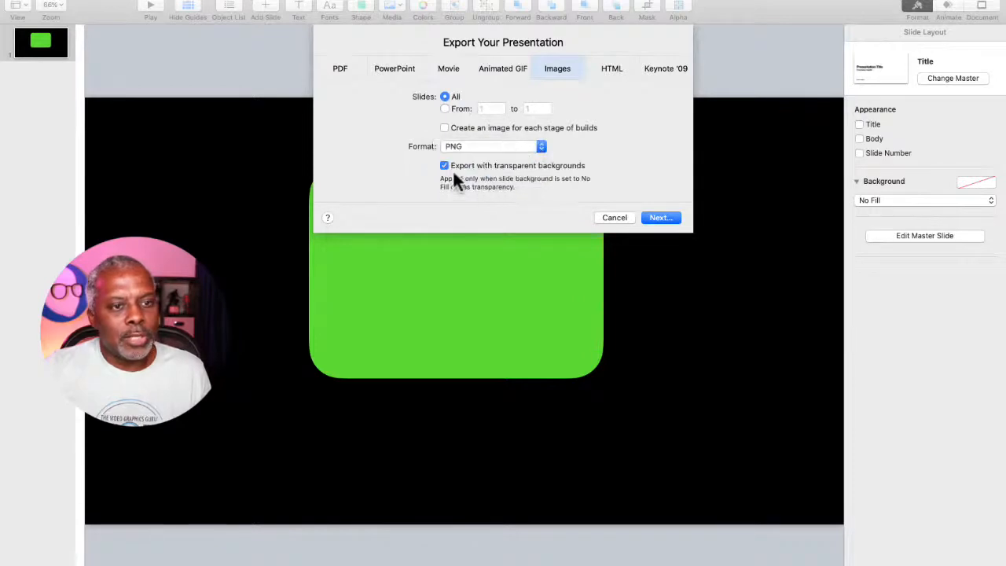
pyautogui.click(662, 219)
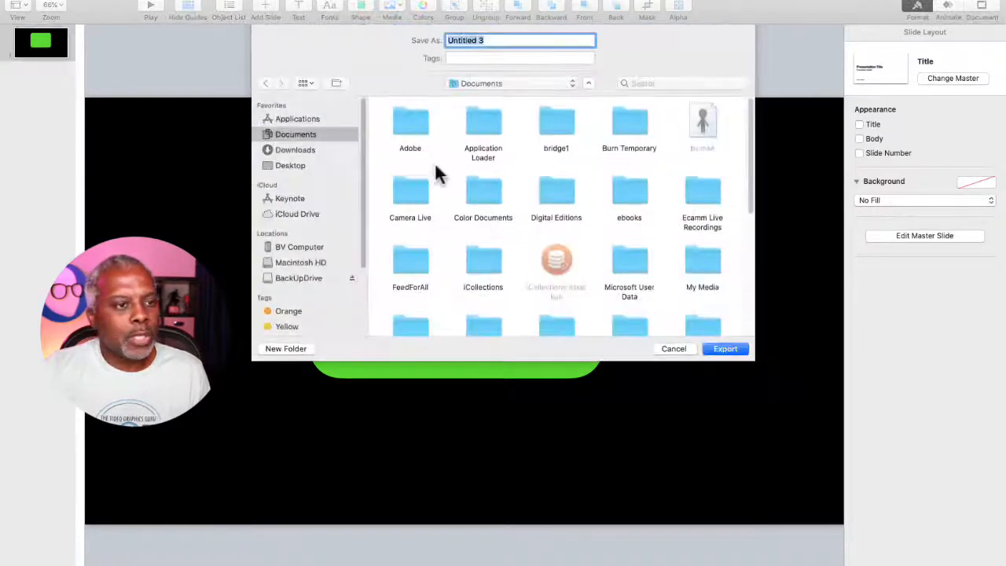
# Step: Export the images under the name 3 into the 092920-widgets folder inside --BV-Teaches-LIVE on the Desktop
pyautogui.click(292, 163)
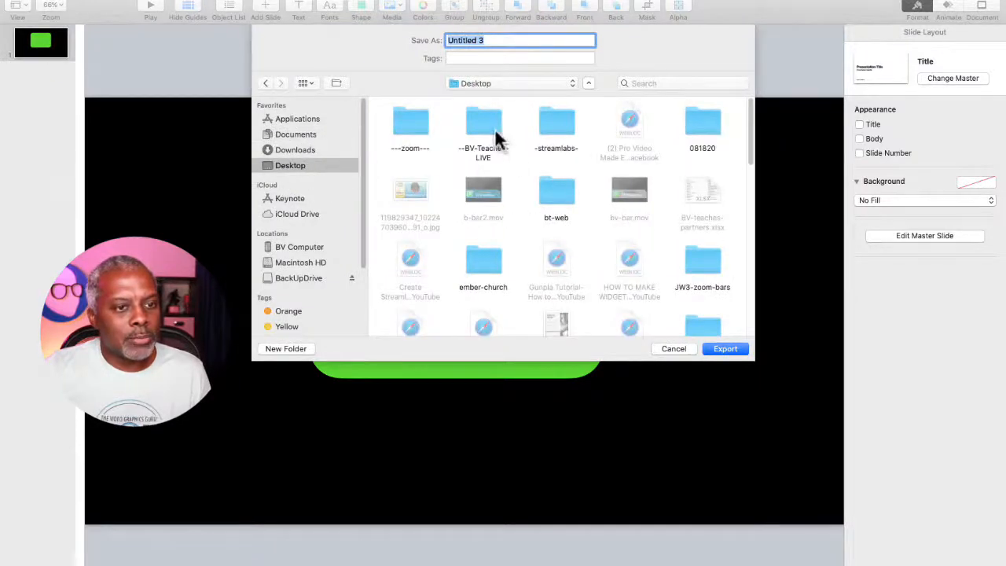
pyautogui.doubleClick(491, 130)
pyautogui.doubleClick(418, 131)
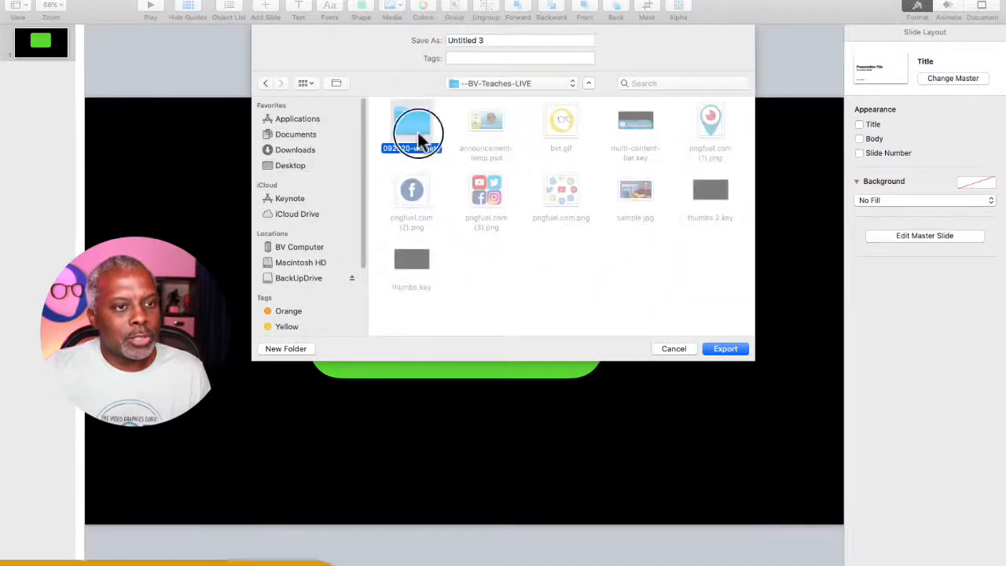
pyautogui.tripleClick(488, 41)
pyautogui.write('1')
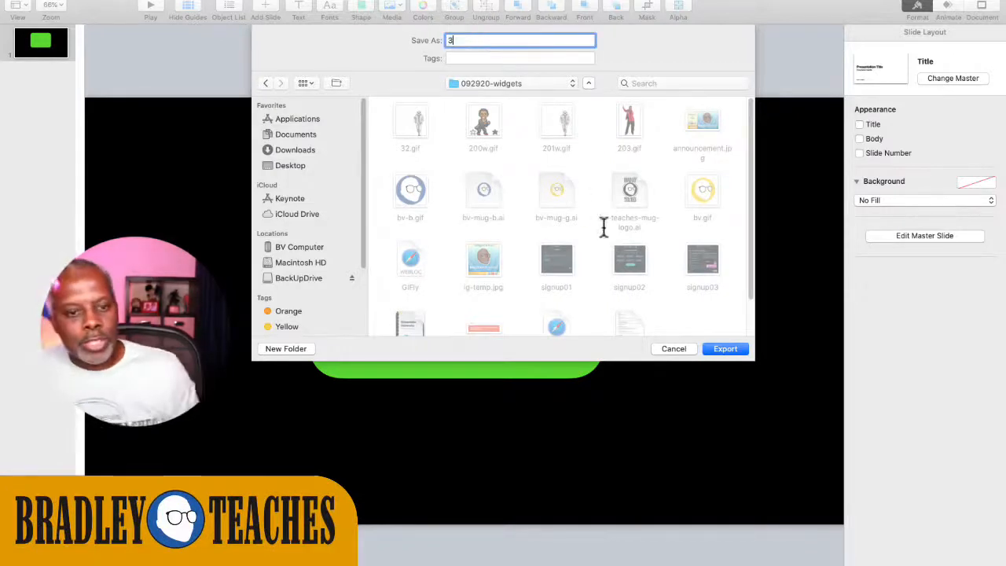
pyautogui.click(731, 348)
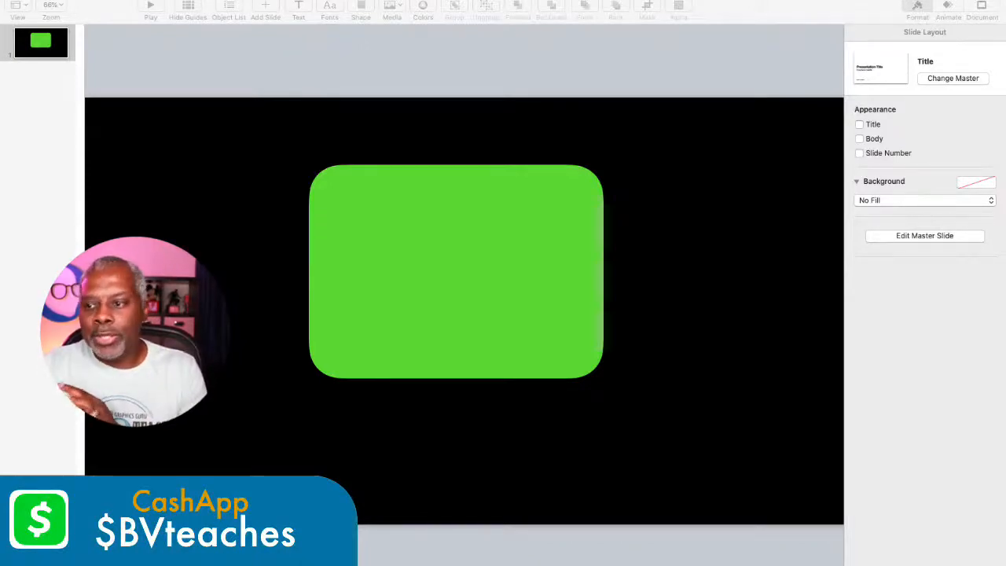
# Step: Move the green rounded rectangle into the slide's lower-left corner
pyautogui.click(694, 59)
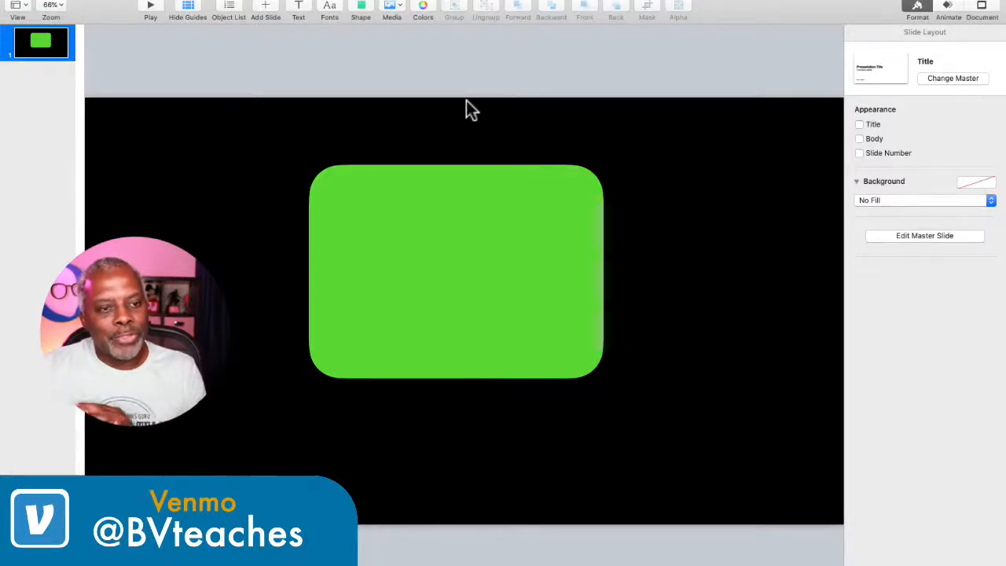
pyautogui.click(51, 5)
pyautogui.click(57, 32)
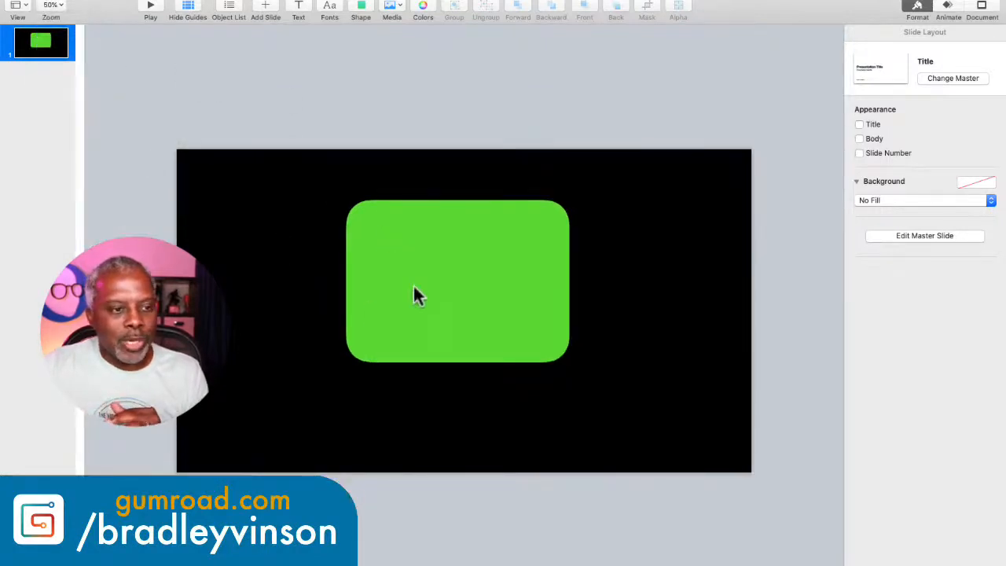
pyautogui.moveTo(416, 291); pyautogui.dragTo(255, 386)
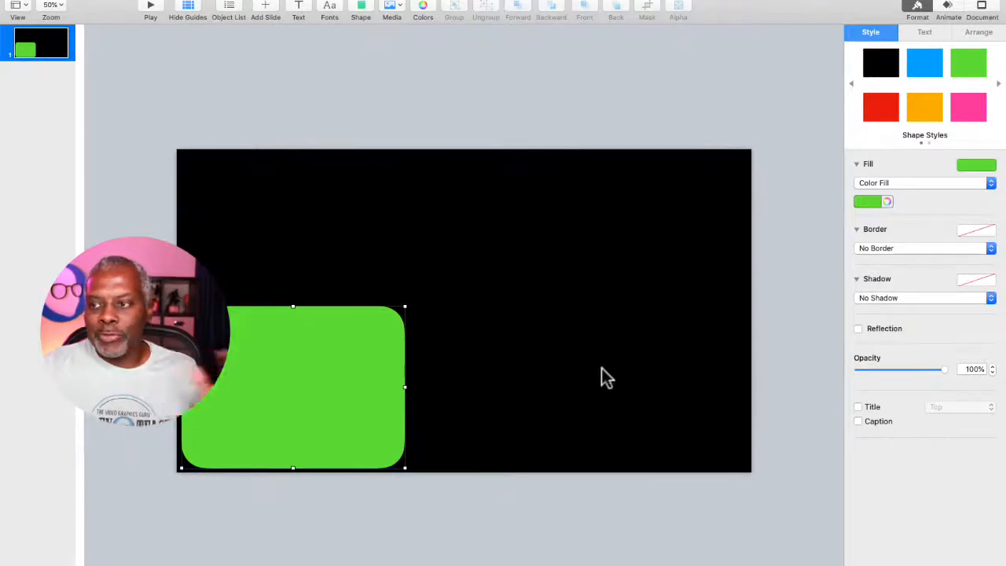
pyautogui.moveTo(331, 423)
pyautogui.mouseDown()
pyautogui.moveTo(676, 422)
pyautogui.moveTo(659, 420)
pyautogui.moveTo(676, 270)
pyautogui.moveTo(353, 270)
pyautogui.moveTo(343, 389)
pyautogui.moveTo(330, 420)
pyautogui.mouseUp()
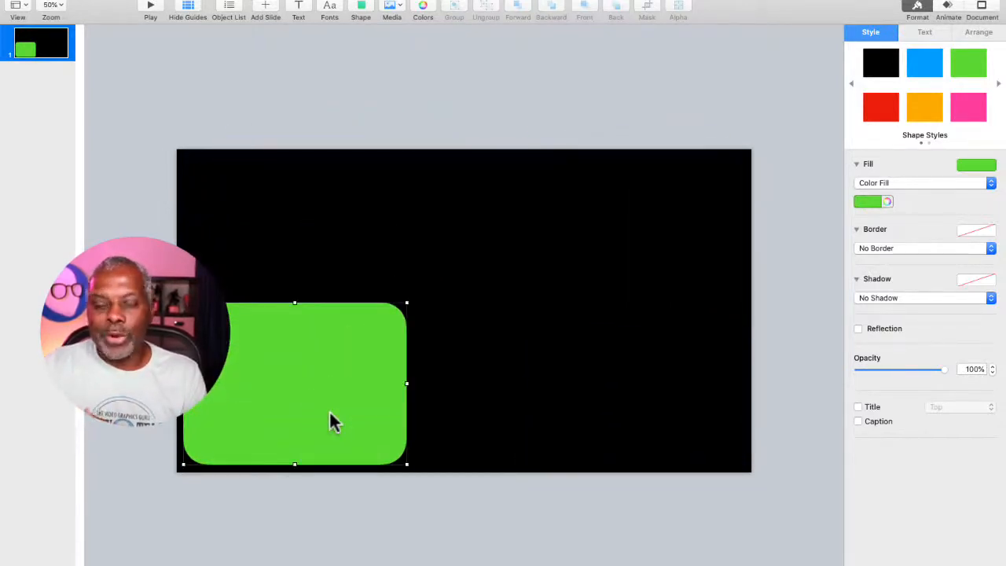
# Step: Set a custom slide size of 400 pts wide by 200 pts high
pyautogui.click(434, 125)
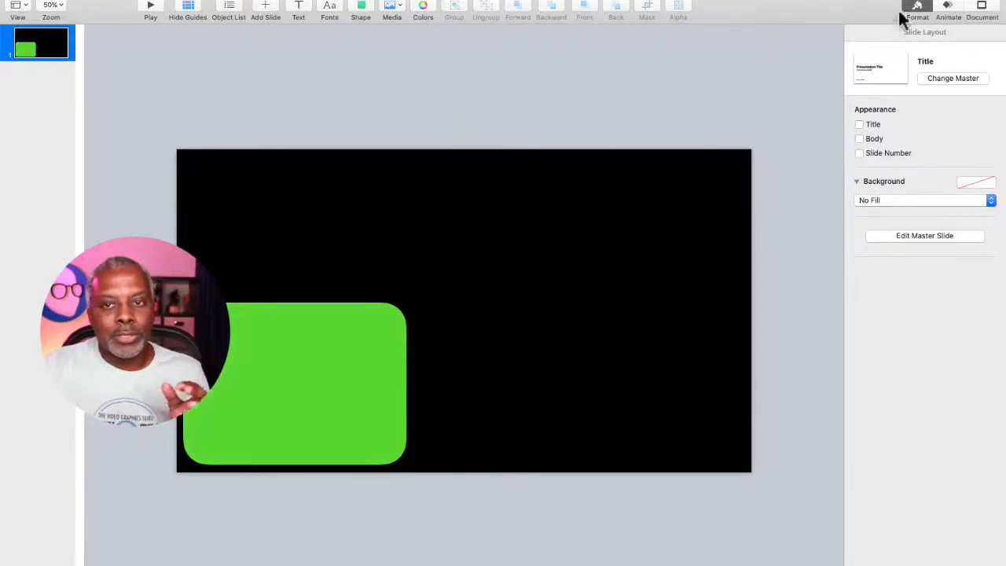
pyautogui.click(983, 11)
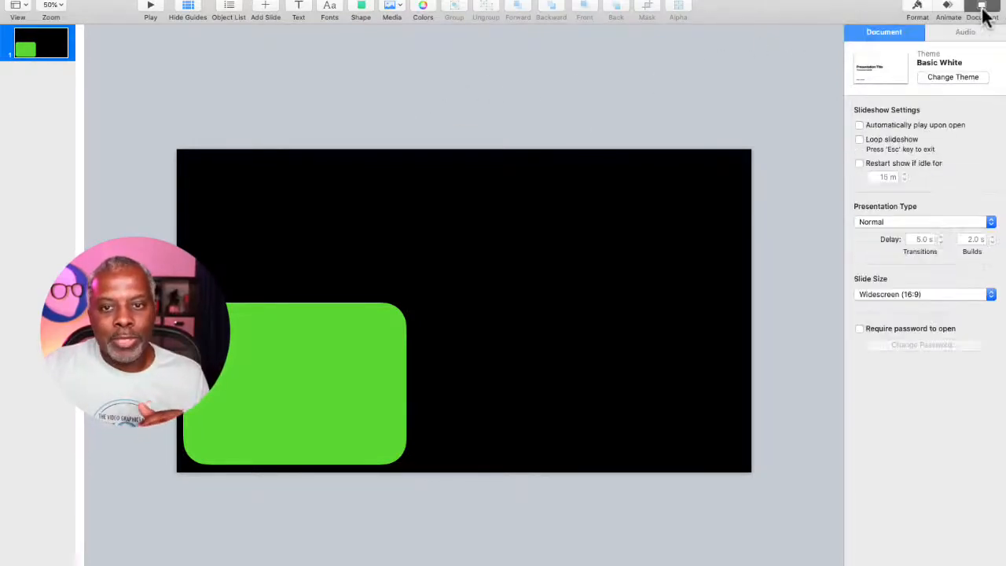
pyautogui.click(914, 295)
pyautogui.click(910, 311)
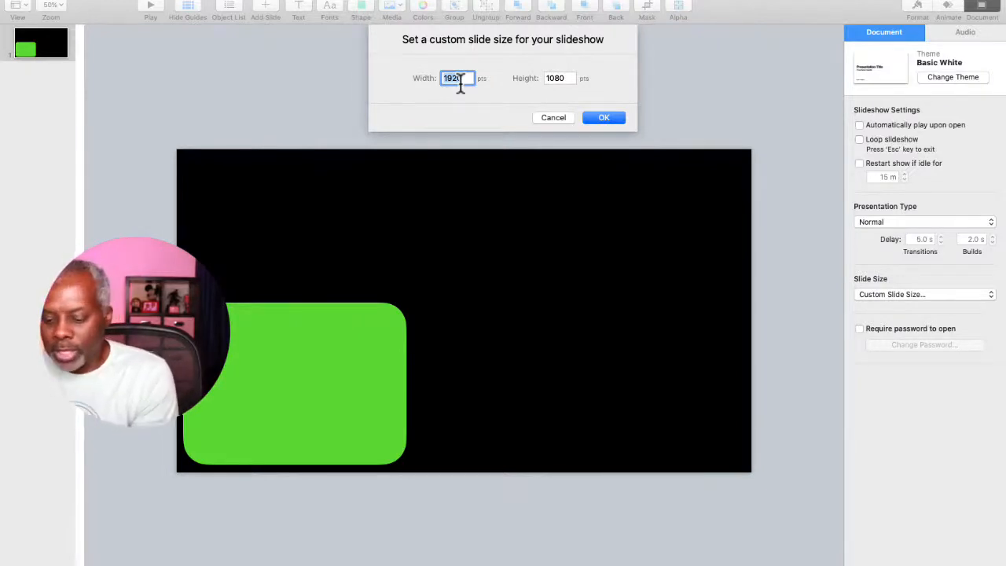
pyautogui.write('400')
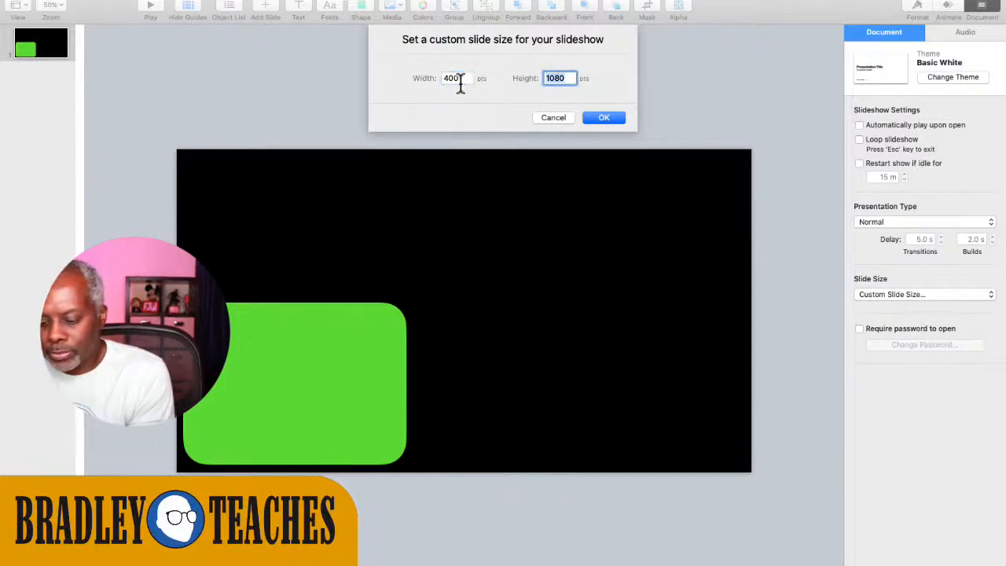
pyautogui.write('200')
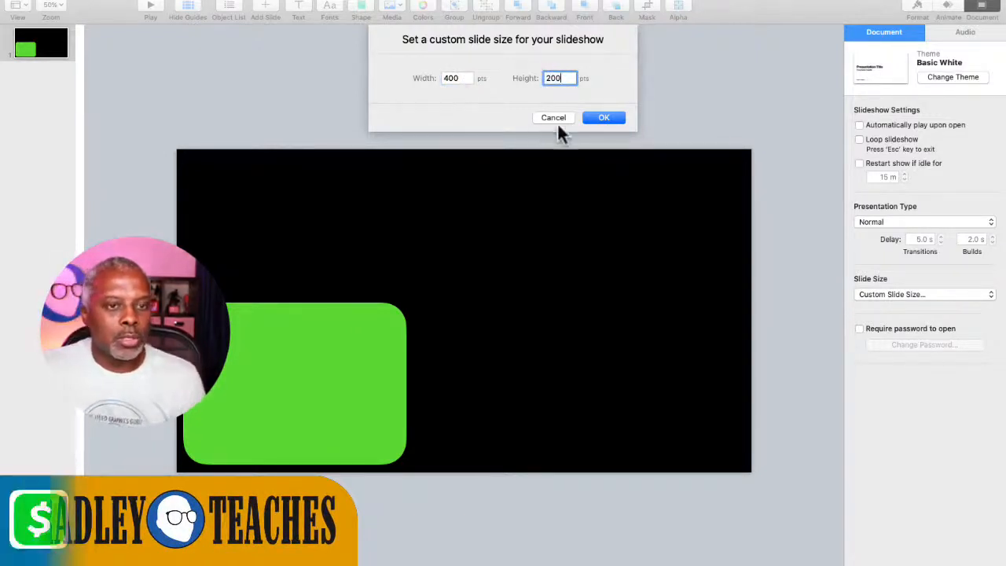
pyautogui.click(601, 116)
# Step: Move the green rounded rectangle to the slide's upper-left corner and enlarge it to nearly fill the slide
pyautogui.moveTo(397, 336); pyautogui.dragTo(355, 244)
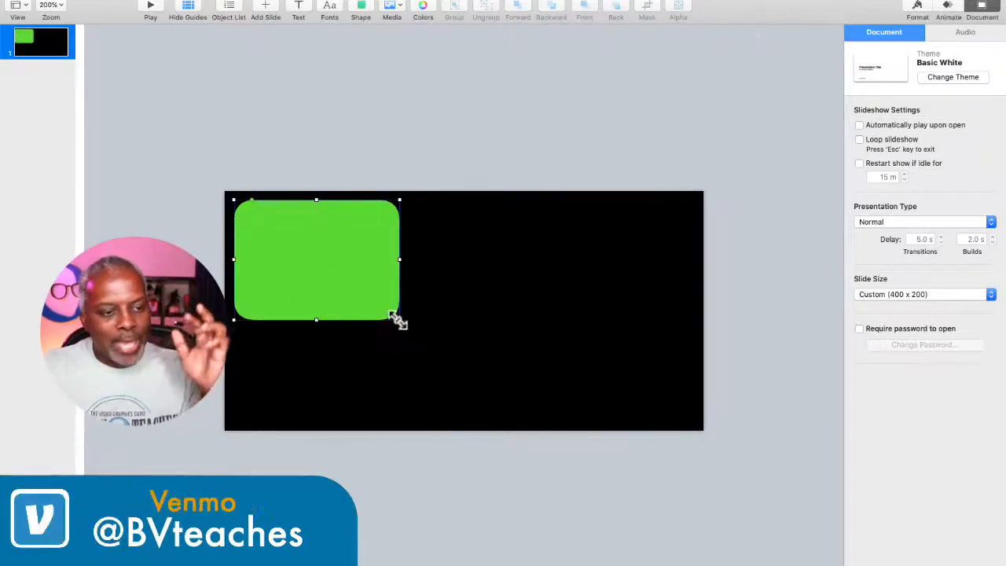
pyautogui.moveTo(399, 319); pyautogui.dragTo(689, 416)
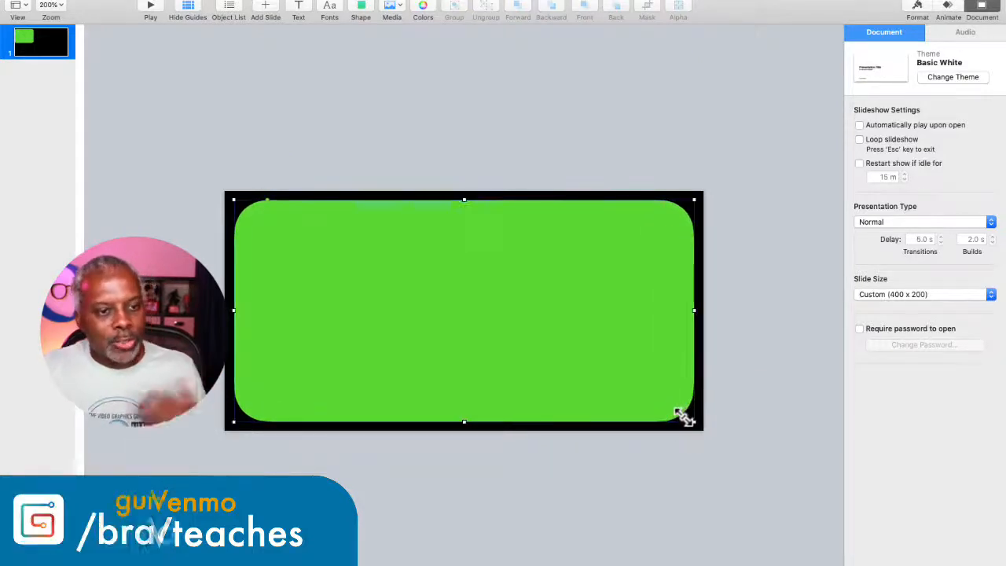
# Step: Set up a PNG image export of the resized 400 x 200 slide
pyautogui.click(87, 2)
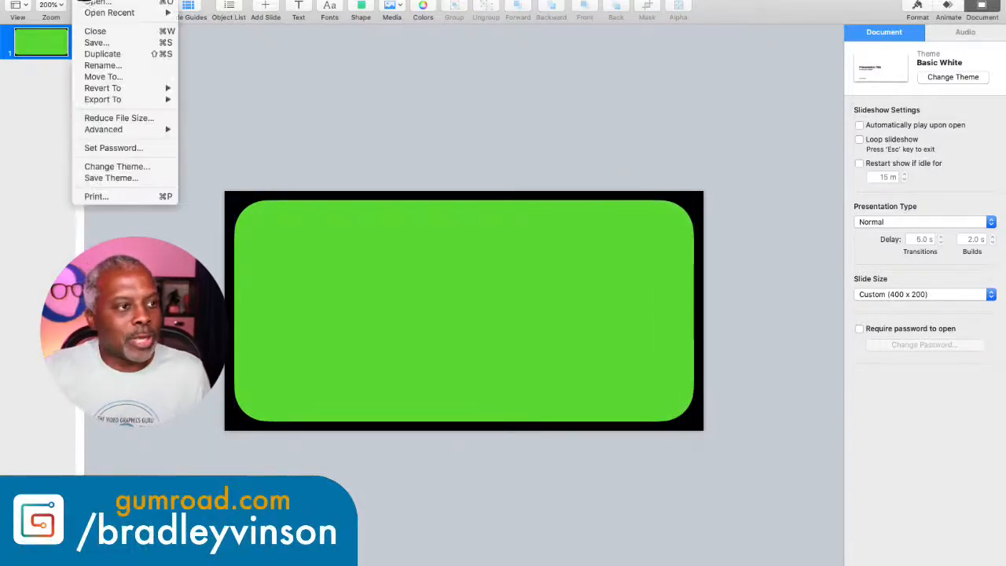
pyautogui.moveTo(109, 104)
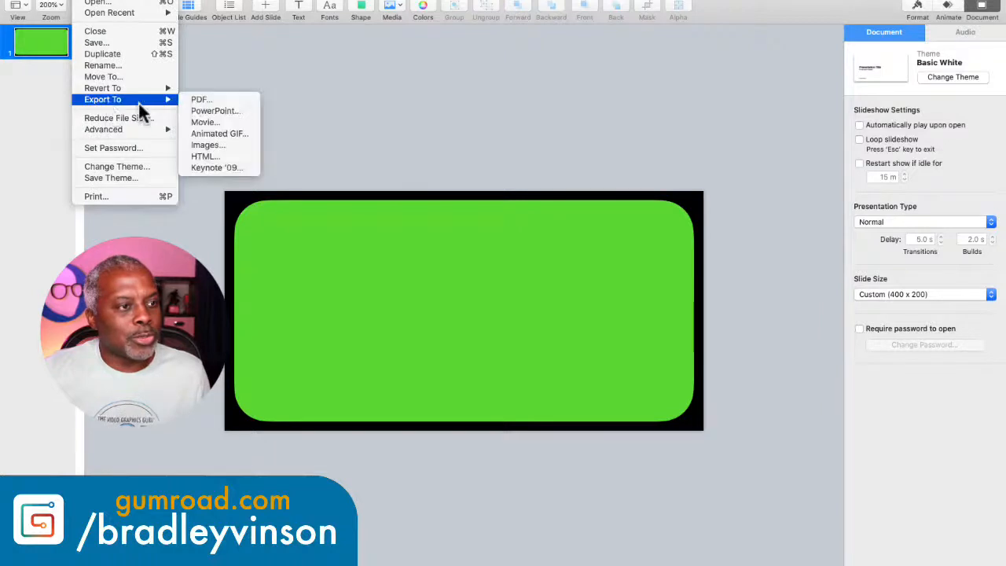
pyautogui.click(204, 143)
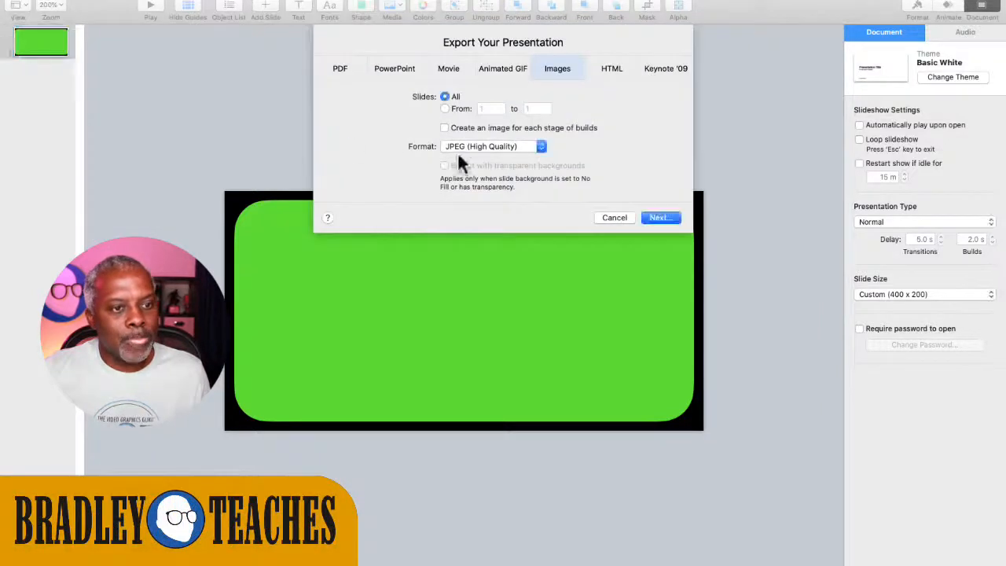
pyautogui.click(460, 153)
pyautogui.click(462, 167)
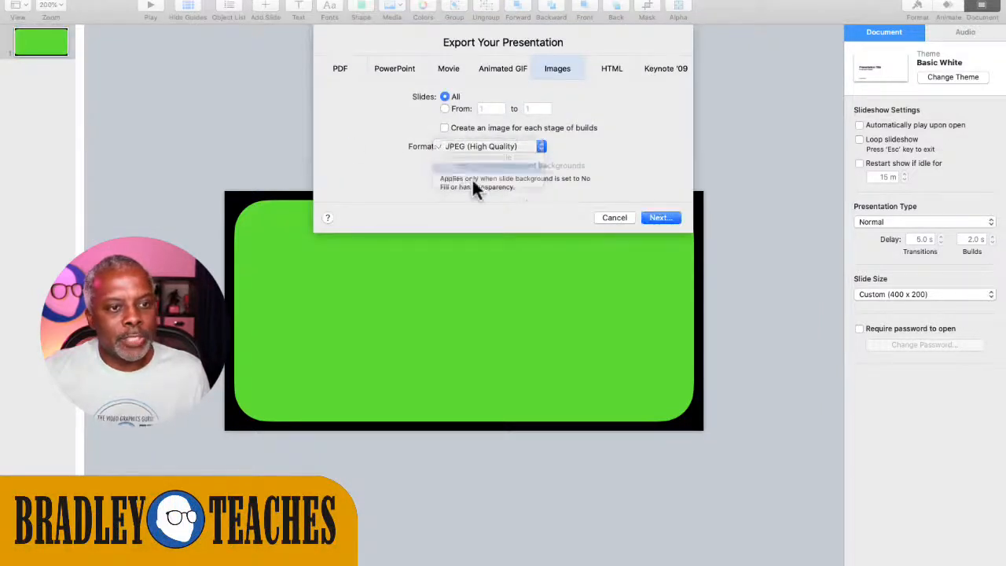
pyautogui.click(667, 225)
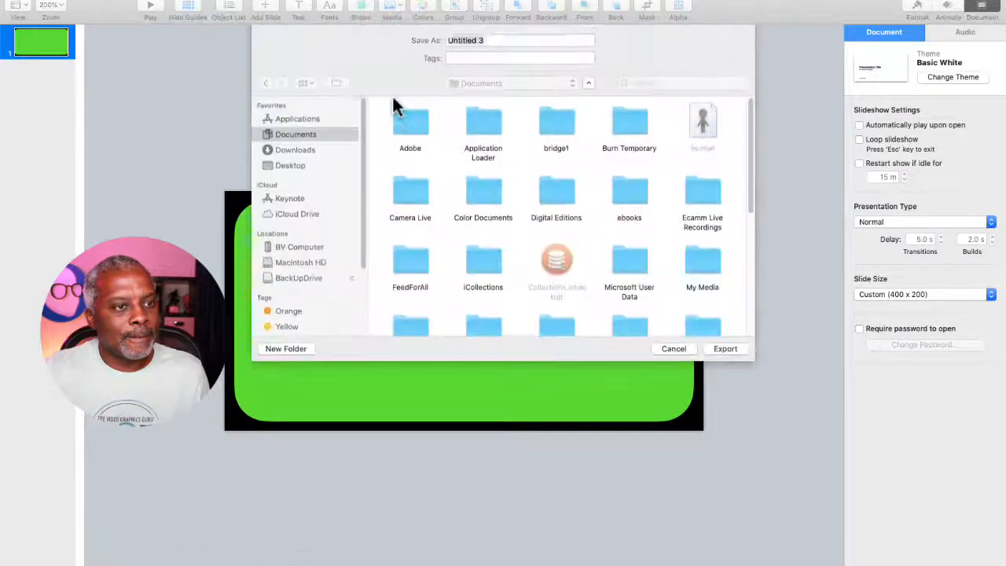
# Step: Export the resized slide's image under the name 4 into the 092920-widgets folder inside --BV-Teaches-LIVE on the Desktop
pyautogui.click(289, 165)
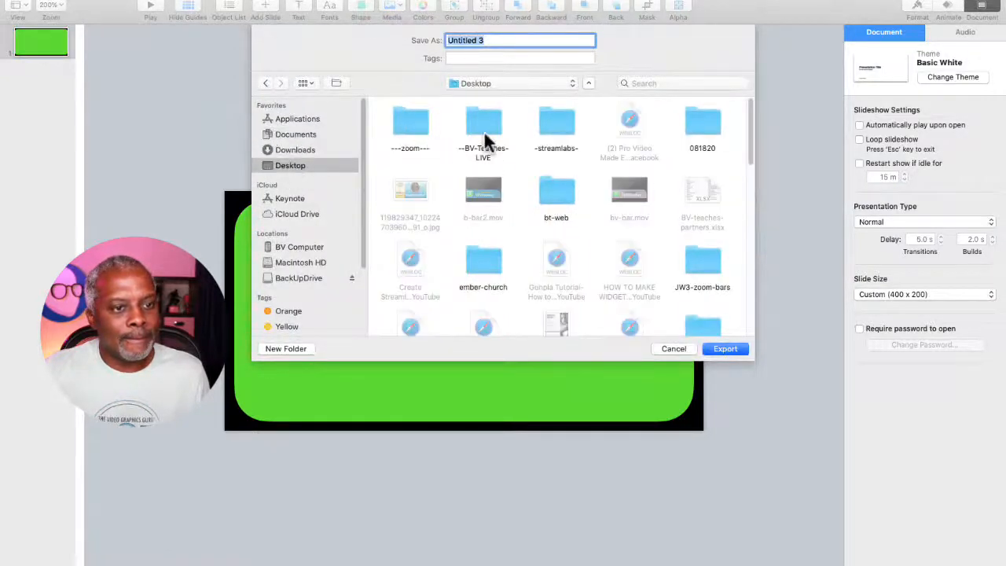
pyautogui.doubleClick(483, 128)
pyautogui.doubleClick(405, 126)
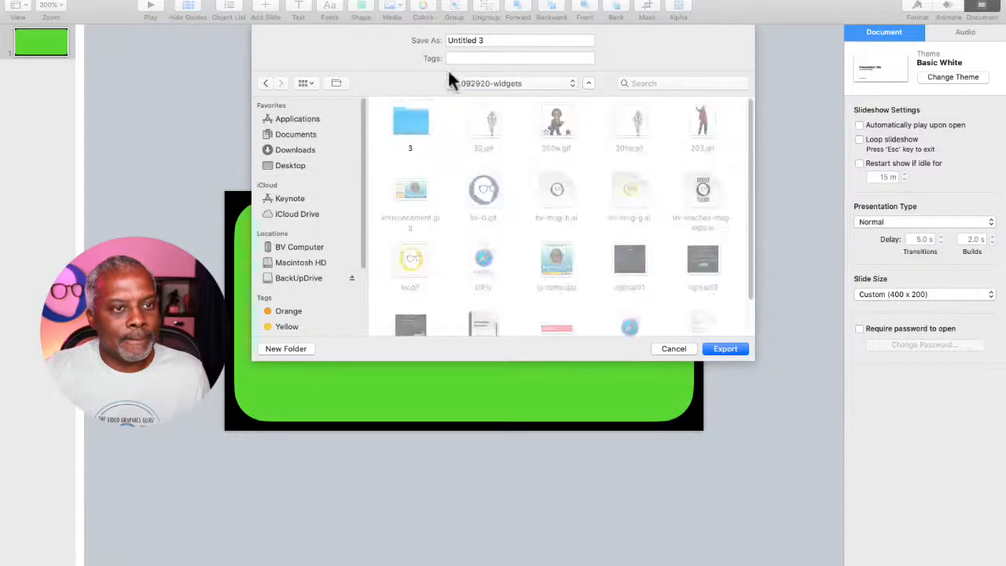
pyautogui.click(467, 41)
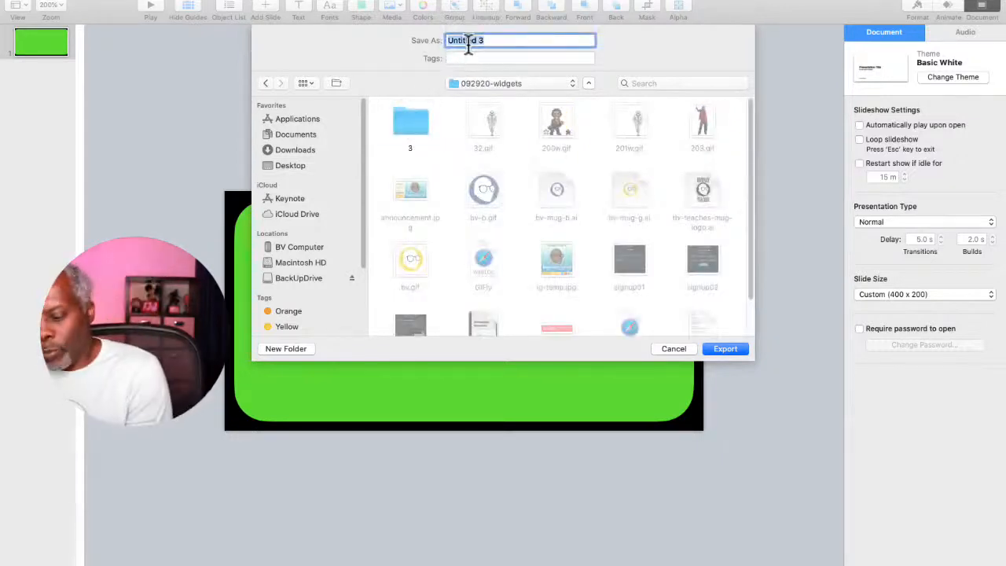
pyautogui.write('4')
pyautogui.click(723, 351)
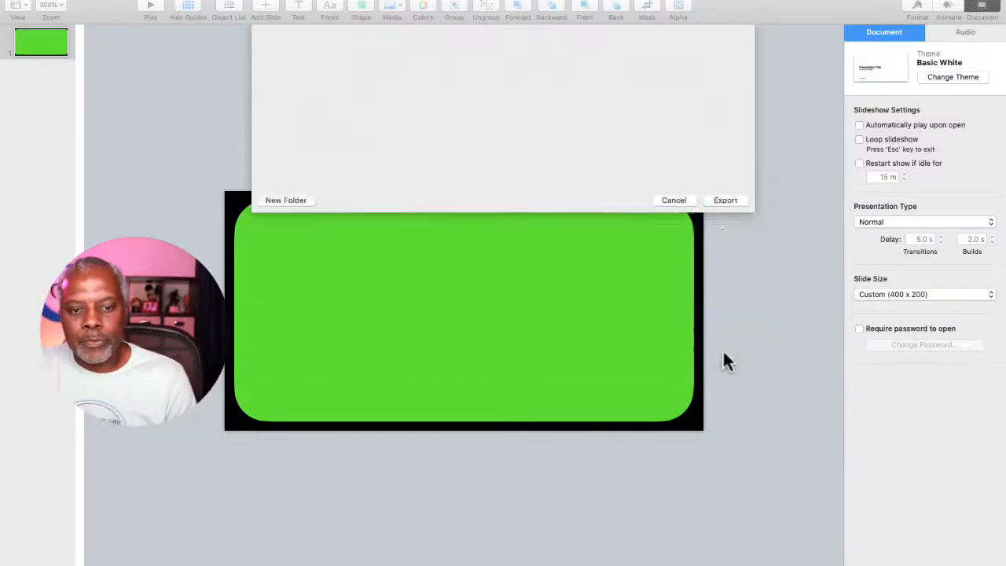
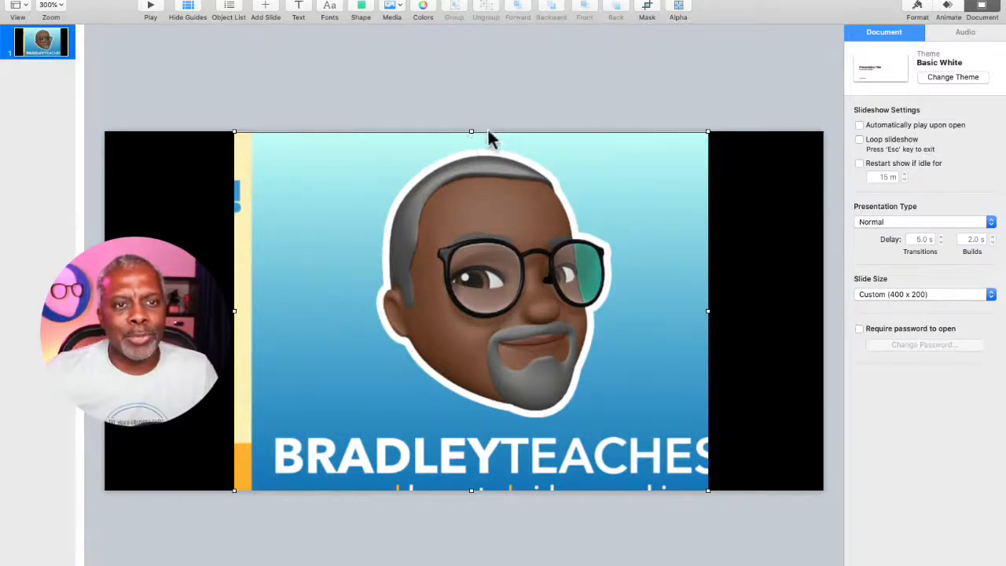
# Step: Mask the picture on all four sides so only the cartoon head on its blue background remains
pyautogui.click(646, 11)
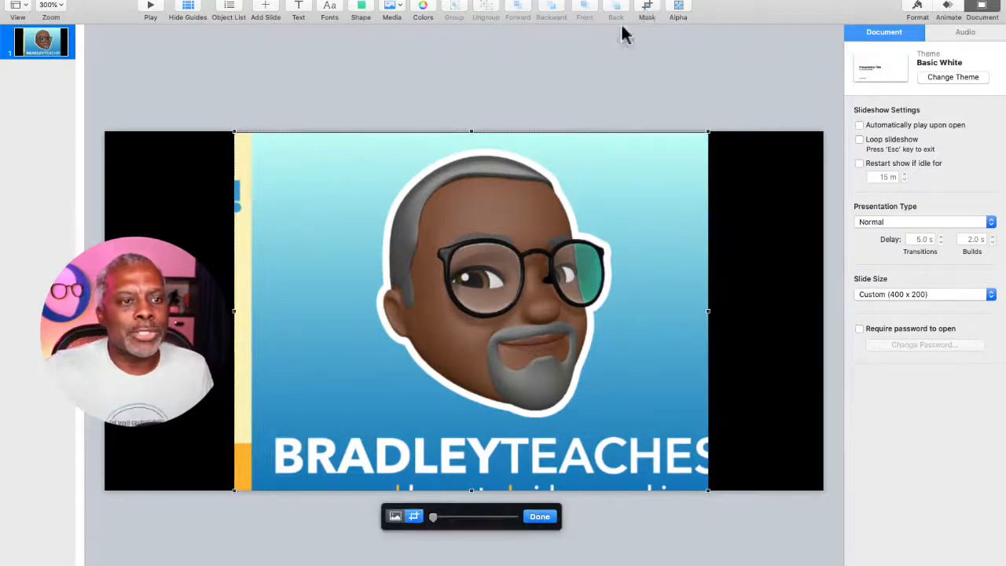
pyautogui.moveTo(470, 132); pyautogui.dragTo(468, 142)
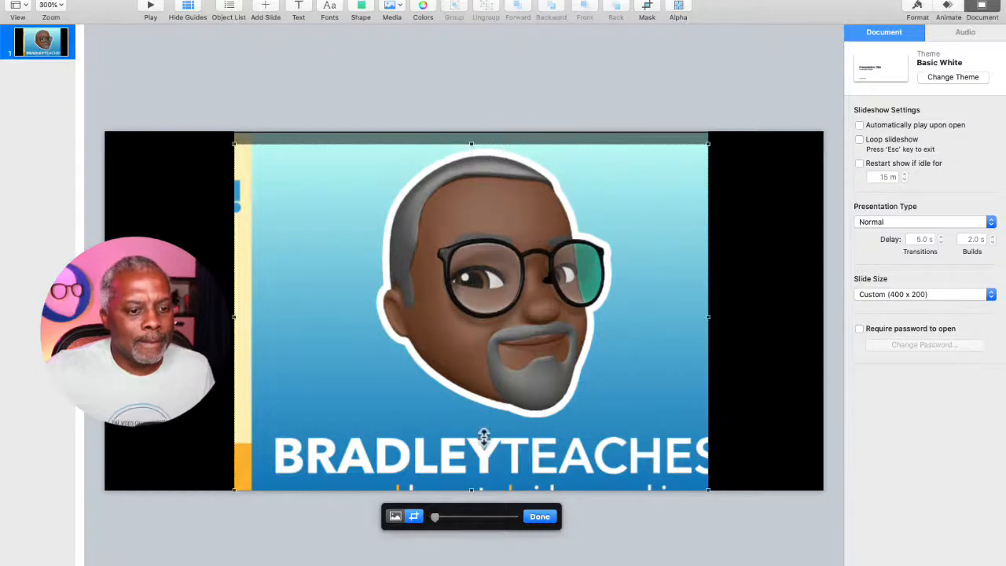
pyautogui.moveTo(472, 497); pyautogui.dragTo(473, 428)
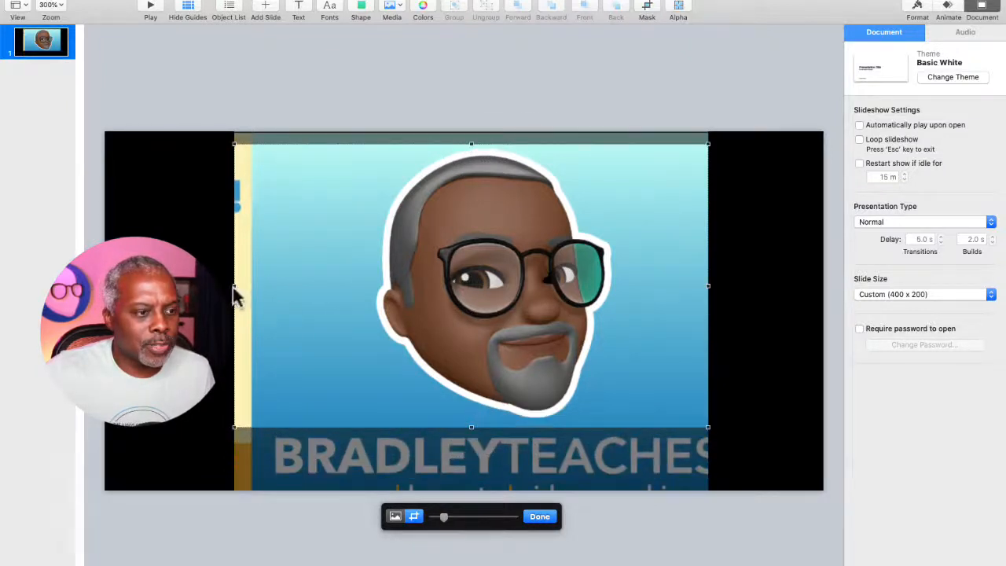
pyautogui.moveTo(234, 287); pyautogui.dragTo(323, 285)
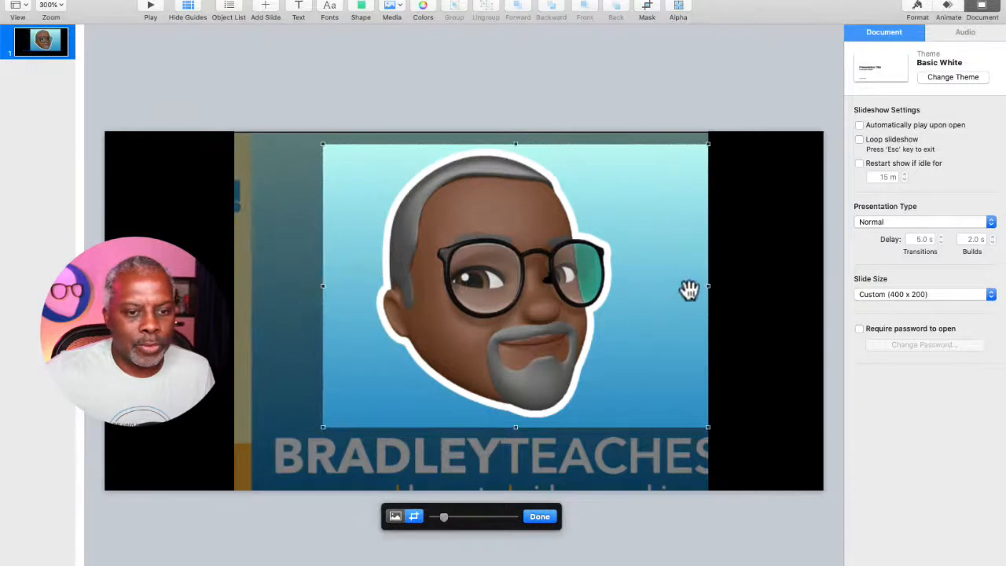
pyautogui.moveTo(707, 286); pyautogui.dragTo(621, 281)
pyautogui.click(540, 517)
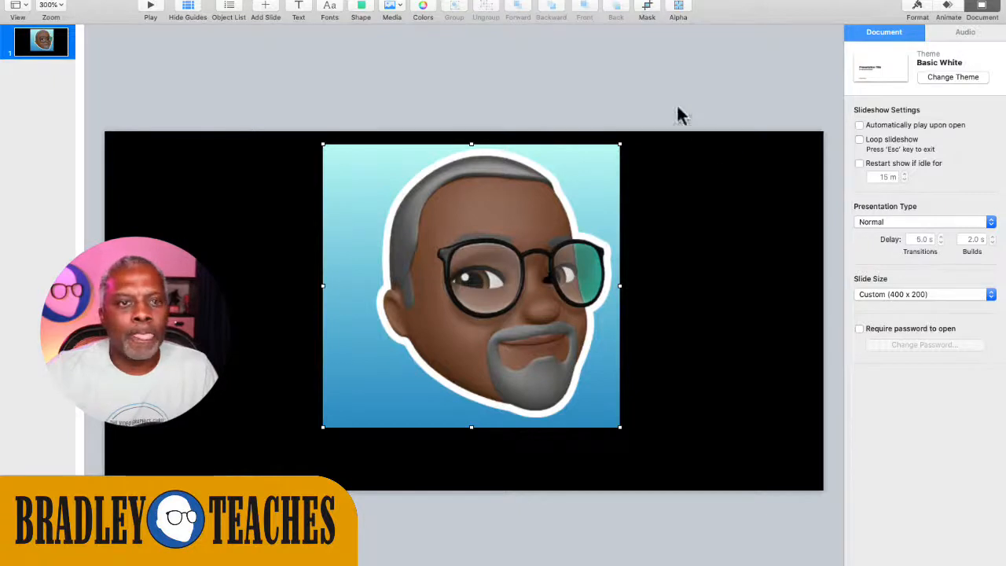
# Step: Remove the blue gradient background and the white outline around the cartoon head with Instant Alpha
pyautogui.click(677, 10)
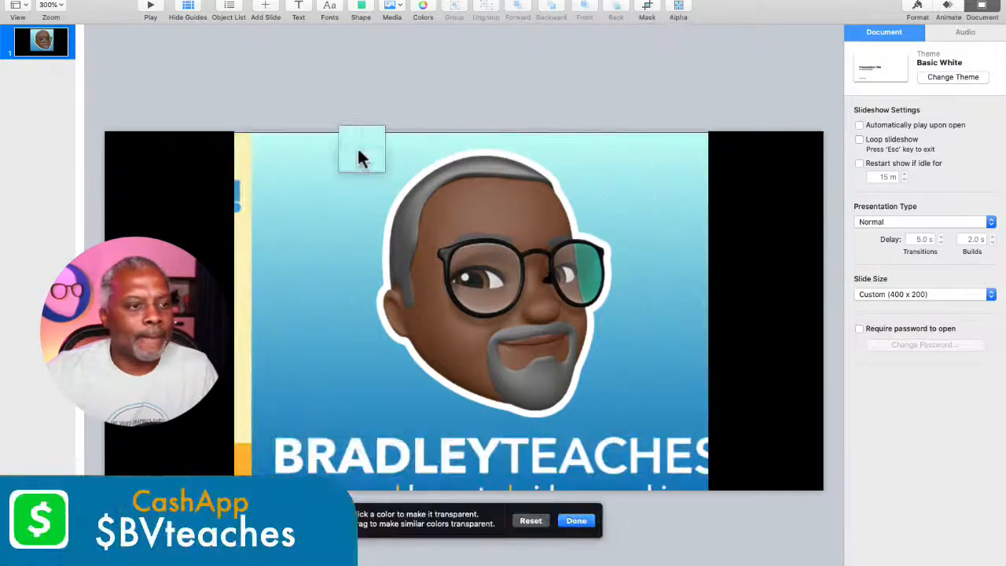
pyautogui.moveTo(349, 157); pyautogui.dragTo(372, 198)
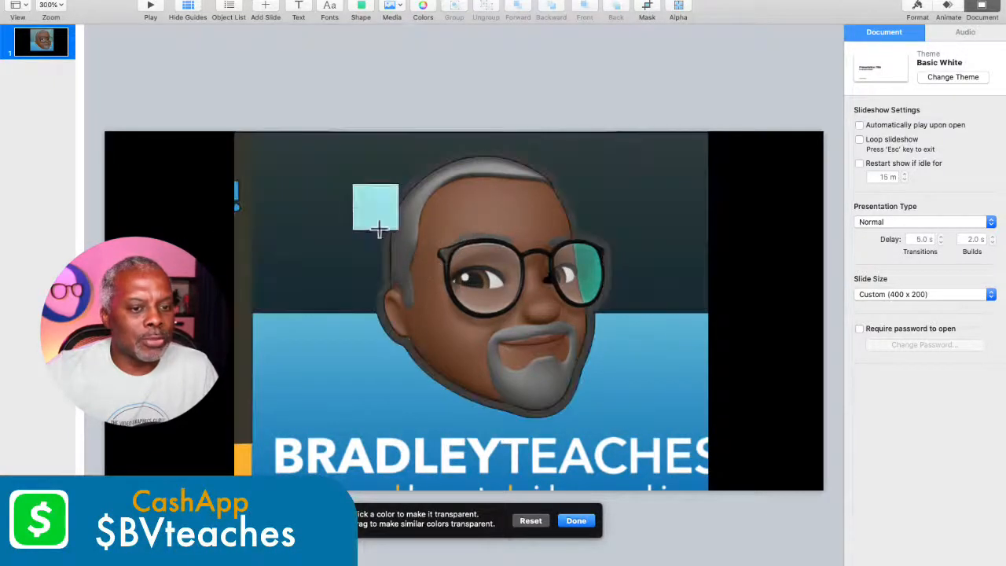
pyautogui.moveTo(363, 393); pyautogui.dragTo(406, 361)
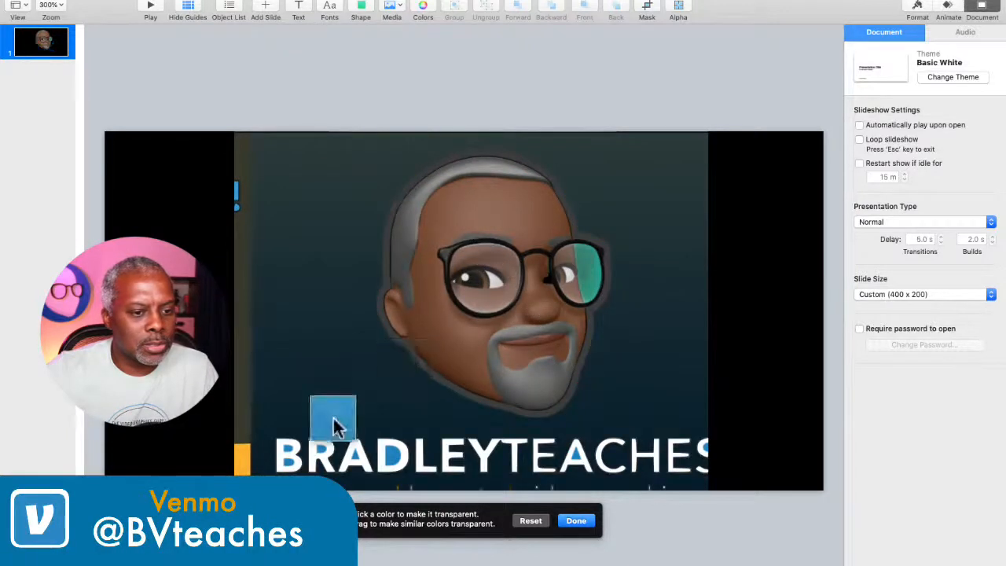
pyautogui.click(576, 522)
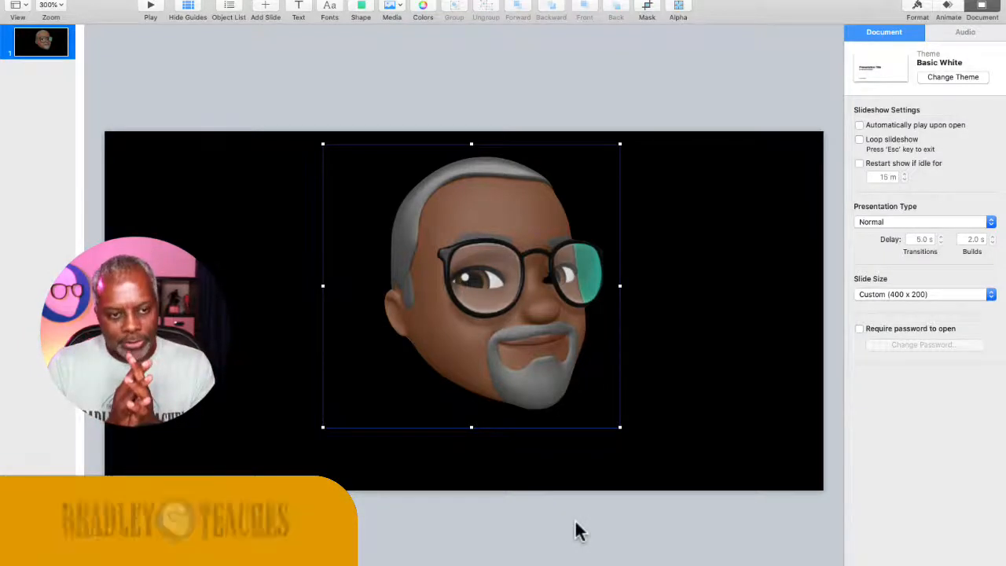
pyautogui.click(420, 92)
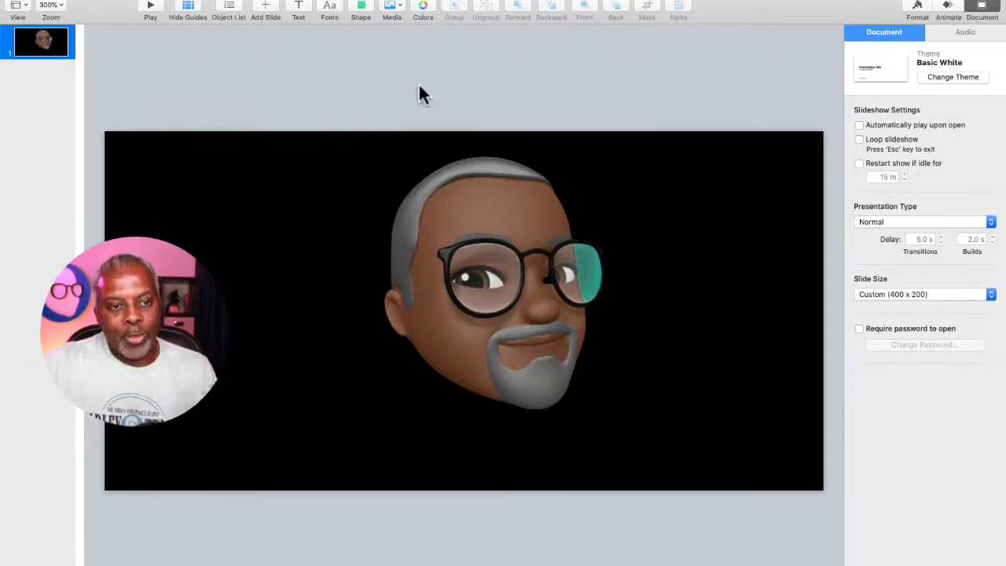
# Step: Add a Line border around the cut-out cartoon head
pyautogui.click(497, 235)
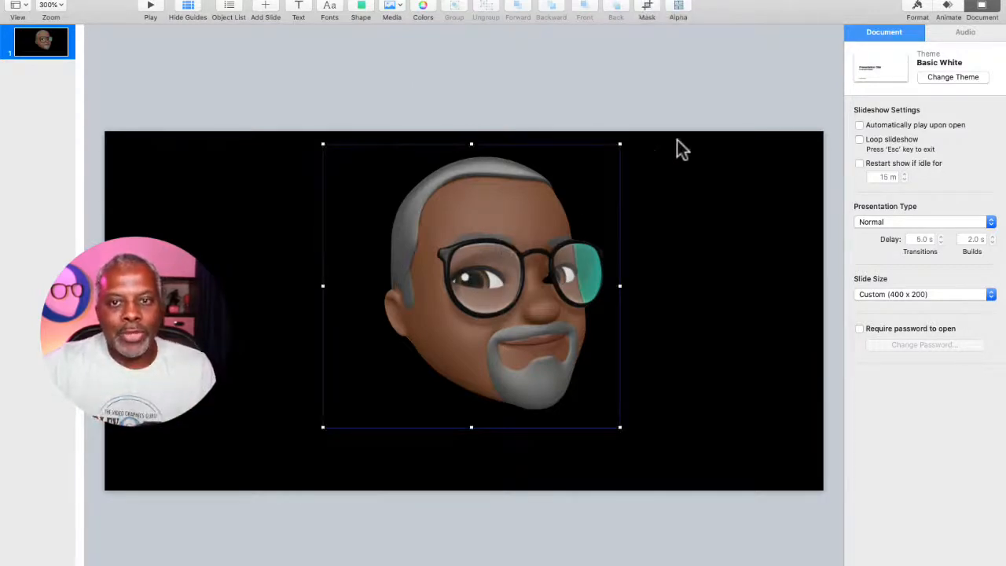
pyautogui.click(916, 8)
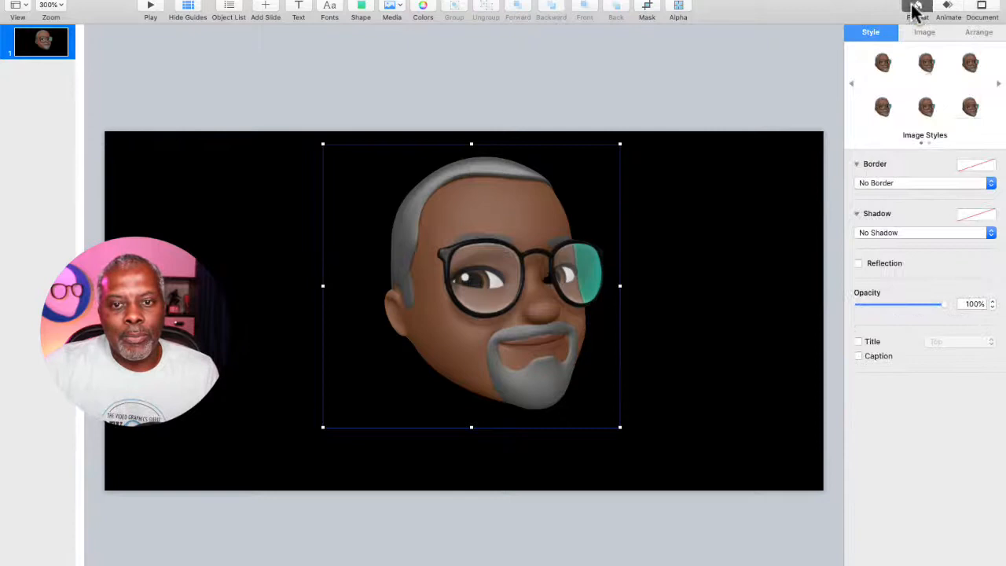
pyautogui.click(881, 178)
pyautogui.click(883, 195)
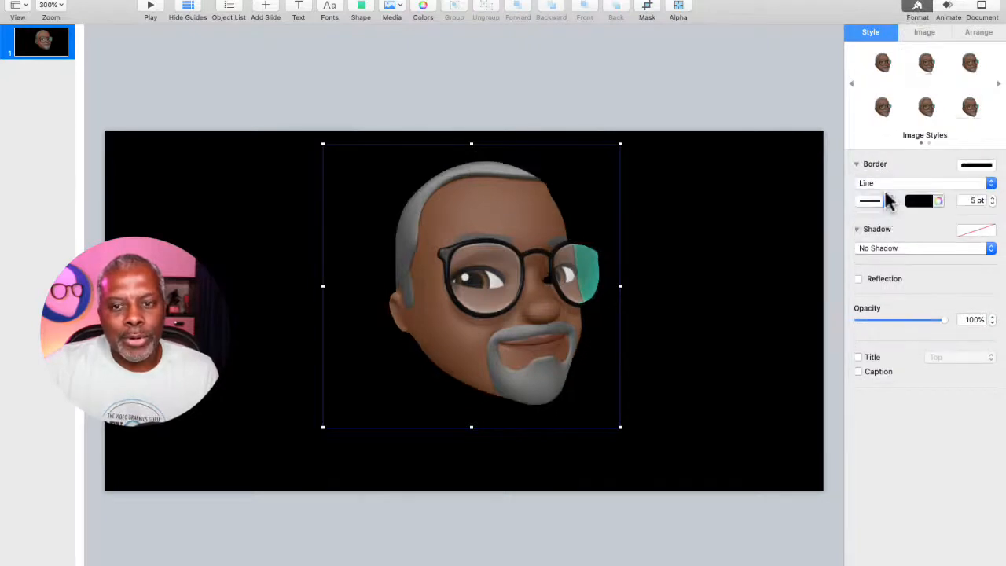
pyautogui.click(967, 165)
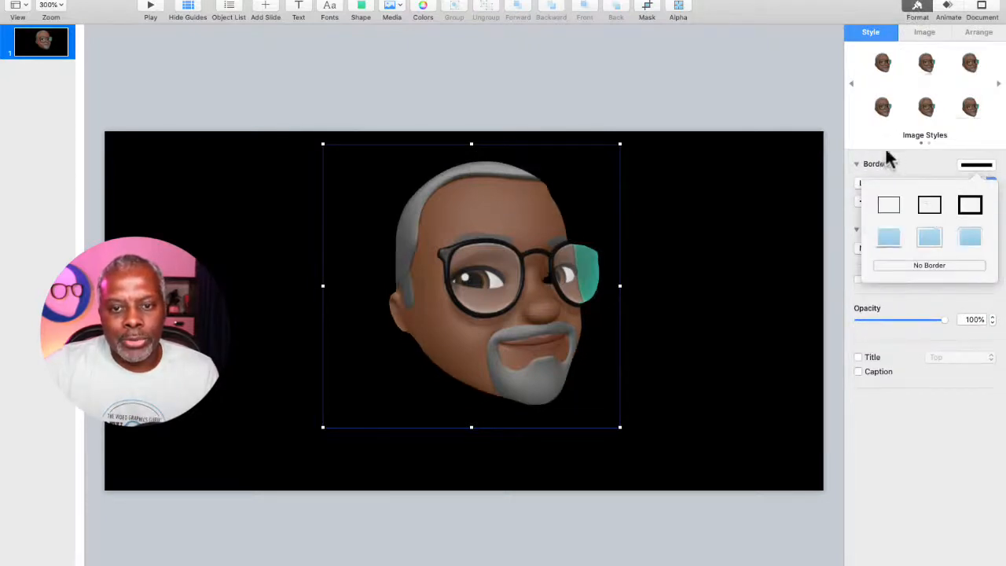
pyautogui.click(809, 86)
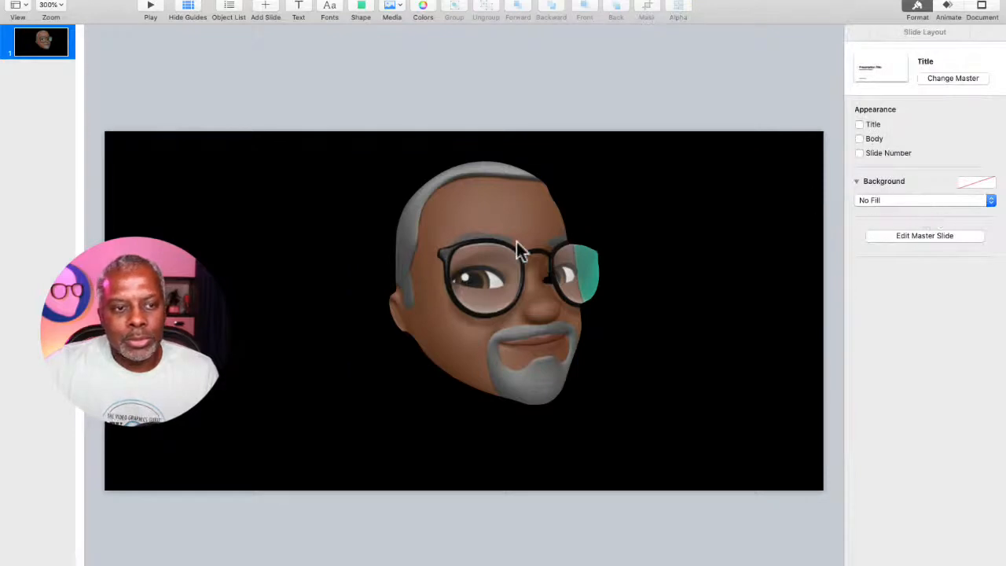
# Step: Set the cartoon head's border color to white and its thickness to 3 pt
pyautogui.click(516, 243)
pyautogui.click(917, 205)
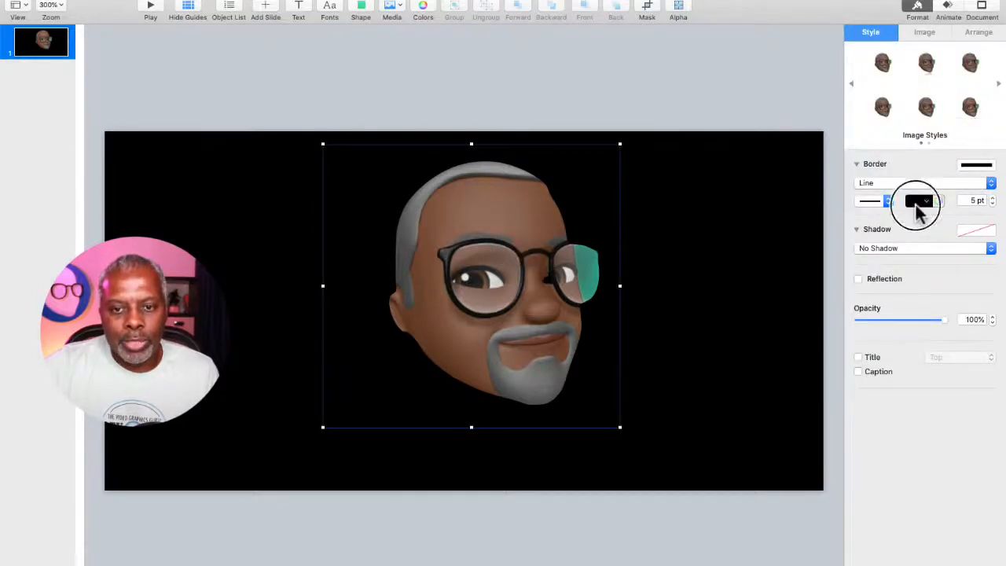
pyautogui.click(866, 275)
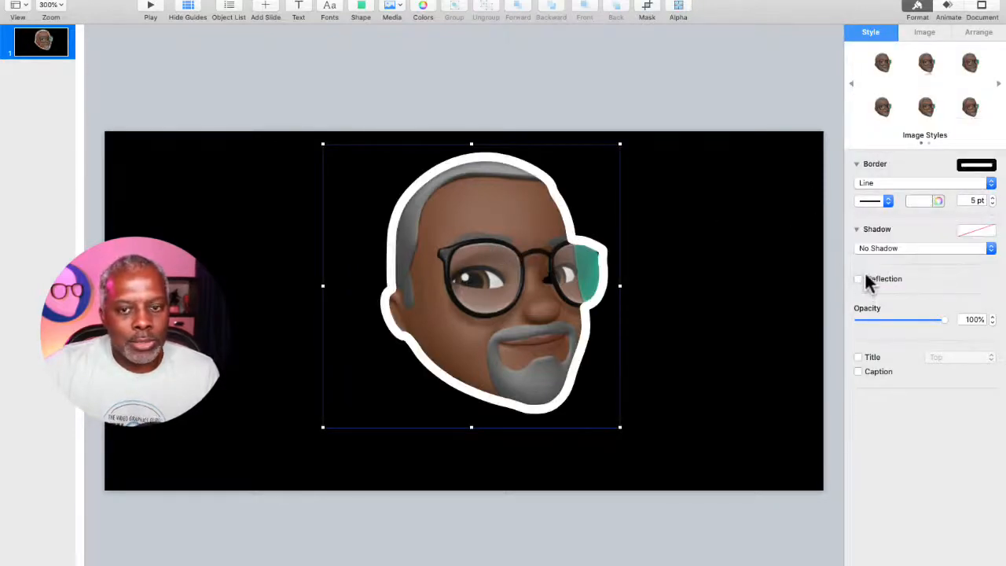
pyautogui.click(992, 204)
pyautogui.click(992, 204)
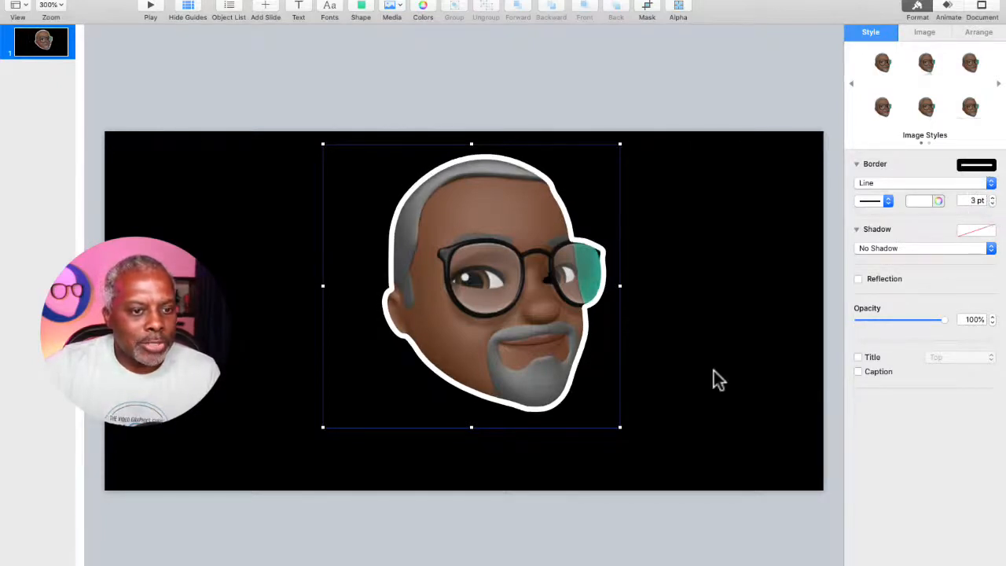
pyautogui.click(326, 91)
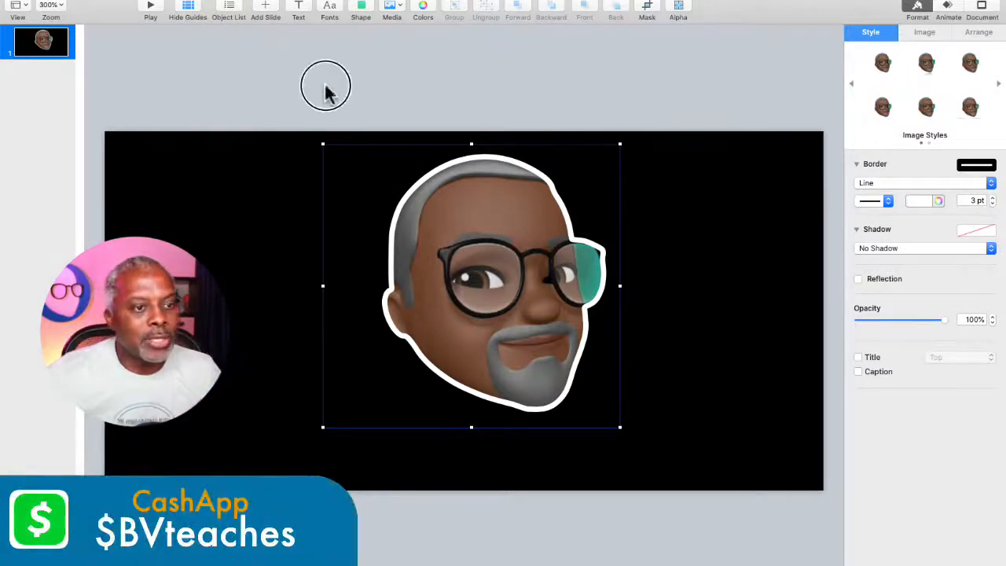
# Step: Trace the head's white border with the Pen tool, from the upper back of the head around the ear, jaw, chin and glasses up to the forehead
pyautogui.click(44, 6)
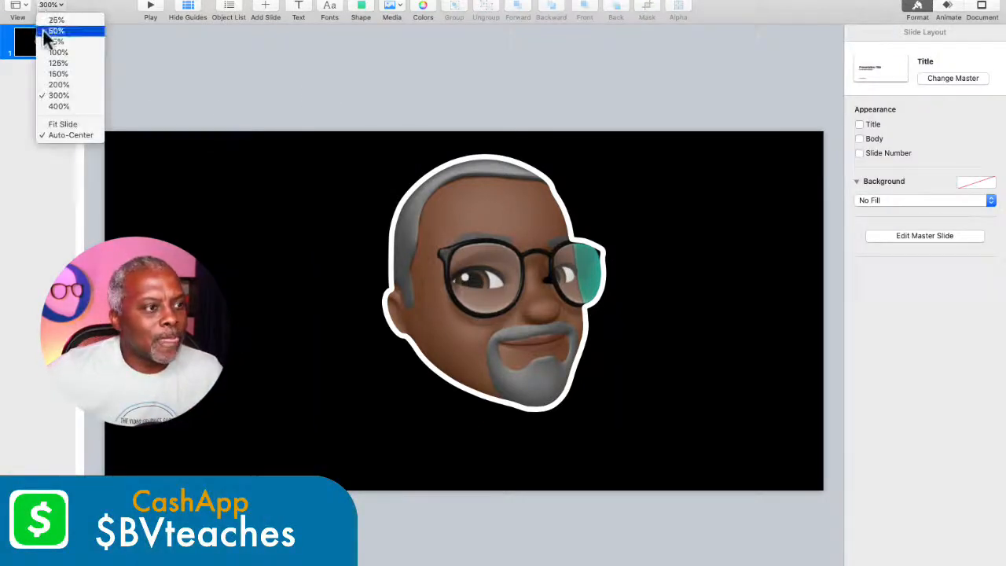
pyautogui.click(55, 103)
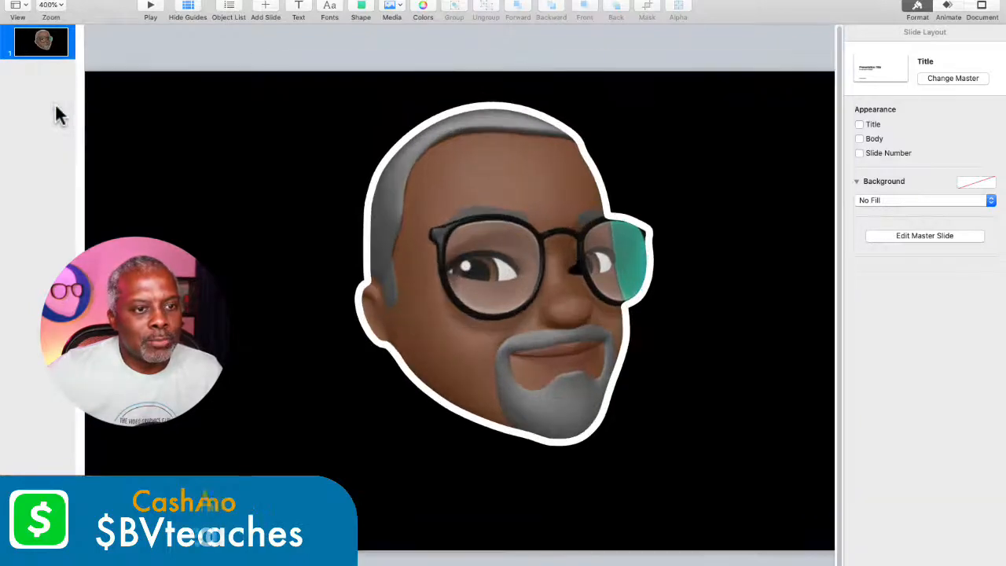
pyautogui.click(360, 11)
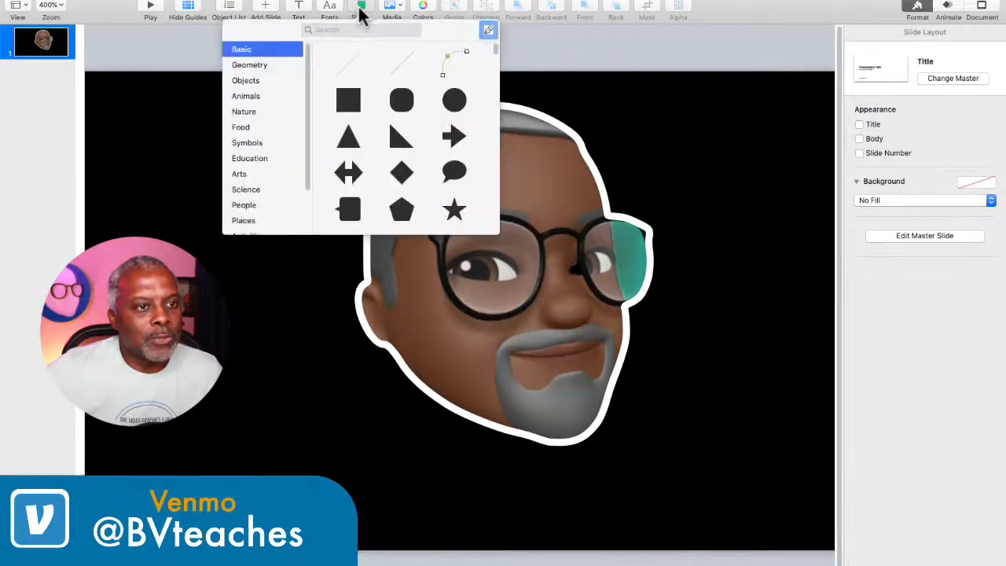
pyautogui.click(487, 30)
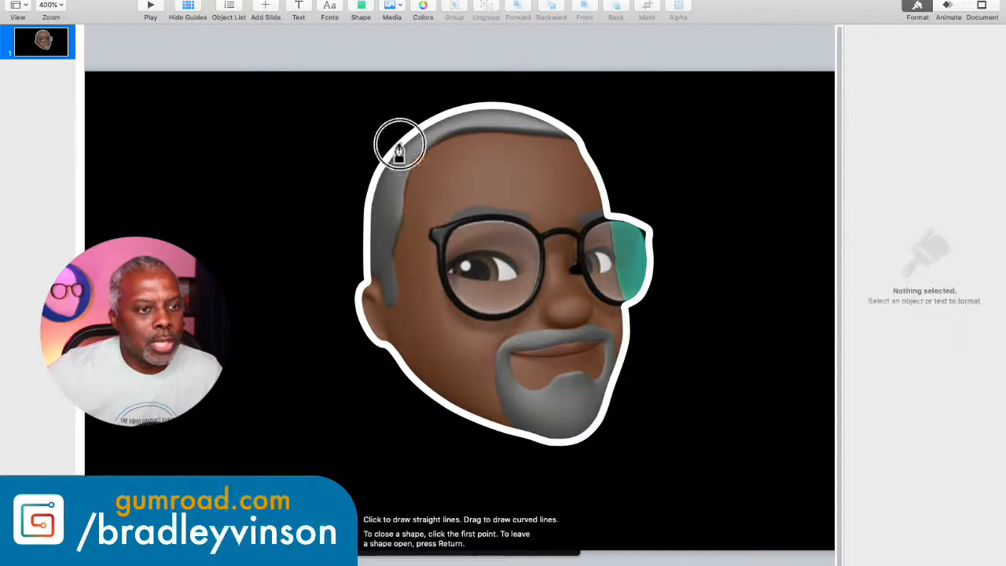
pyautogui.click(375, 179)
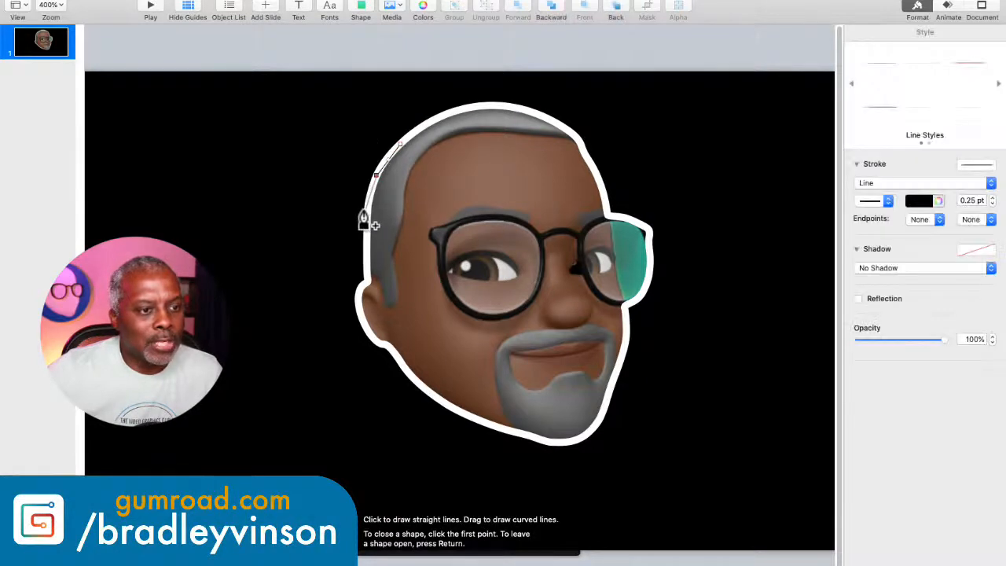
pyautogui.click(366, 211)
pyautogui.click(367, 262)
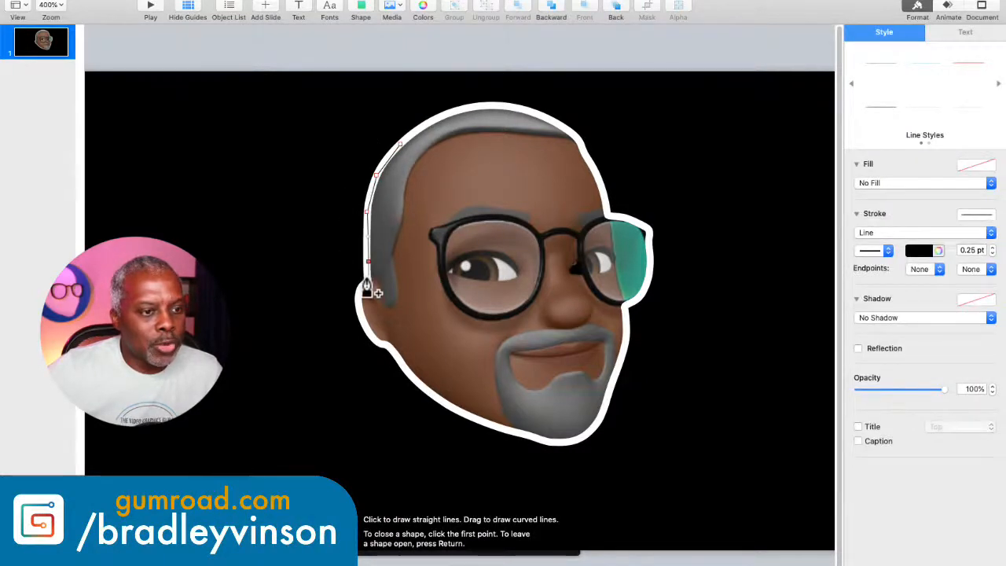
pyautogui.click(362, 287)
pyautogui.click(357, 298)
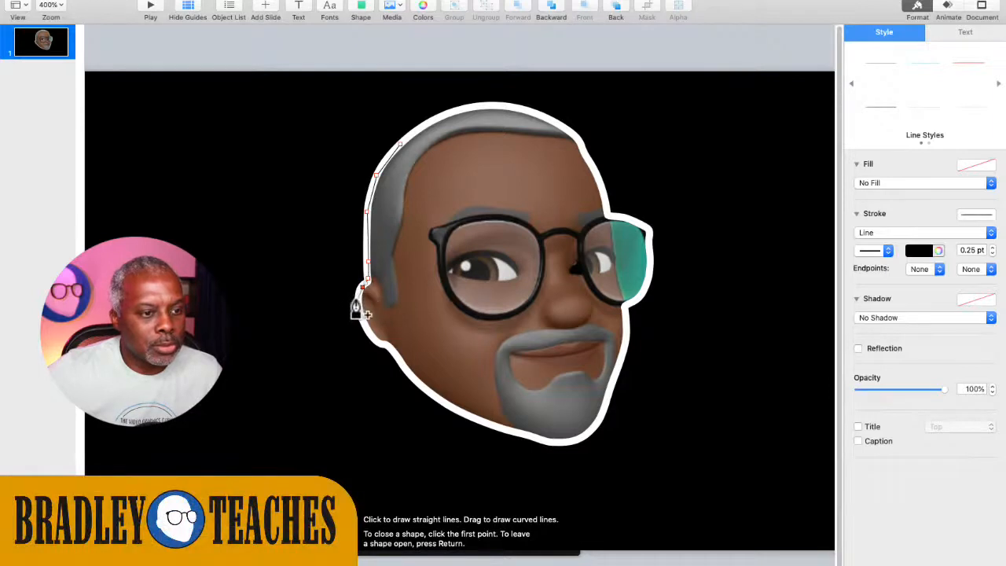
pyautogui.click(366, 336)
pyautogui.click(381, 348)
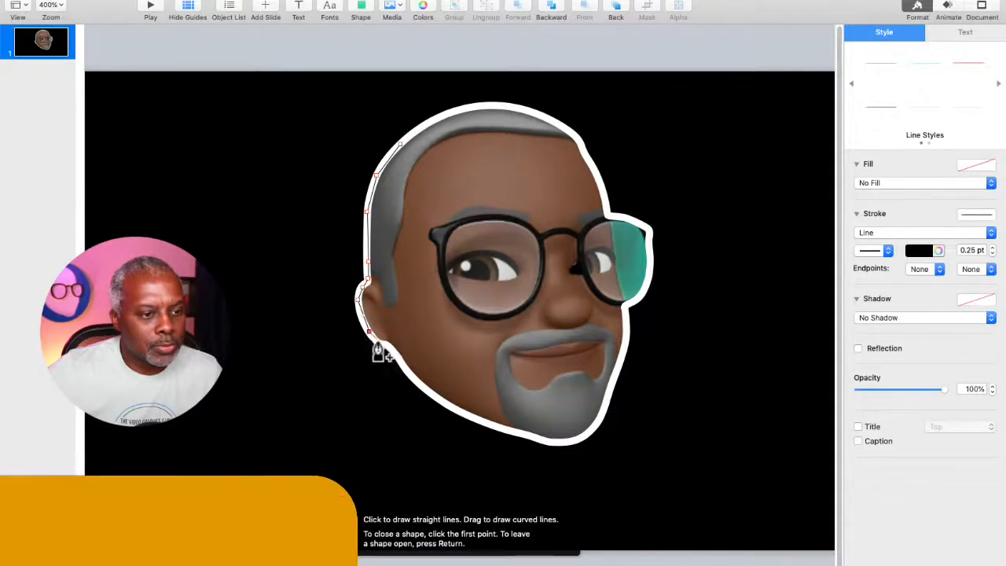
pyautogui.click(392, 353)
pyautogui.click(403, 366)
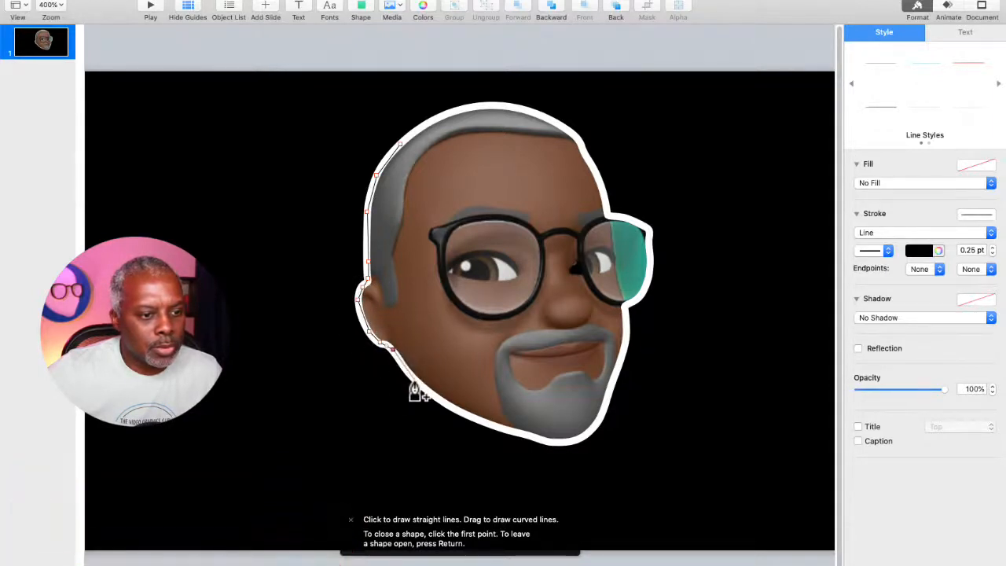
pyautogui.click(416, 381)
pyautogui.click(443, 400)
pyautogui.click(484, 421)
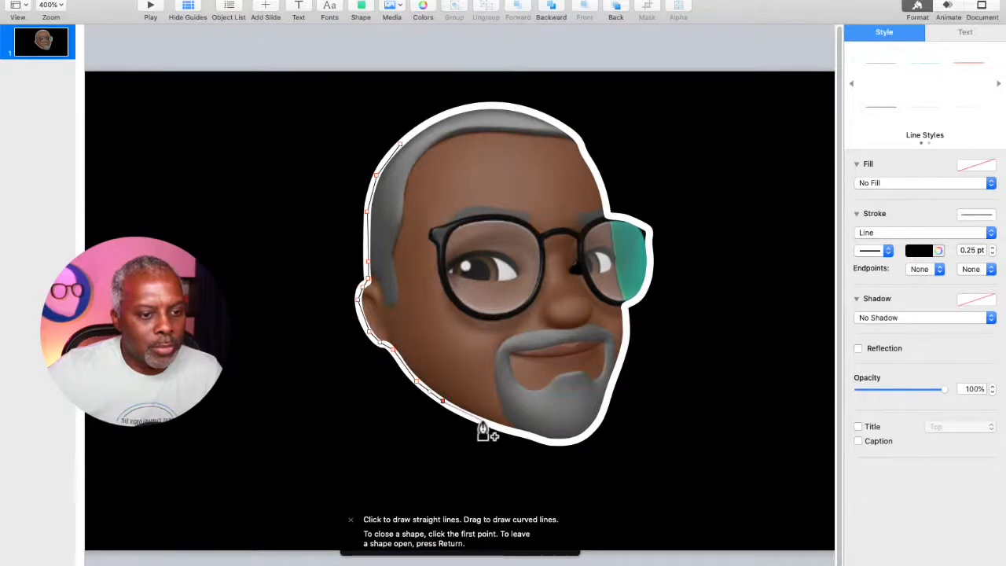
pyautogui.click(519, 432)
pyautogui.click(541, 437)
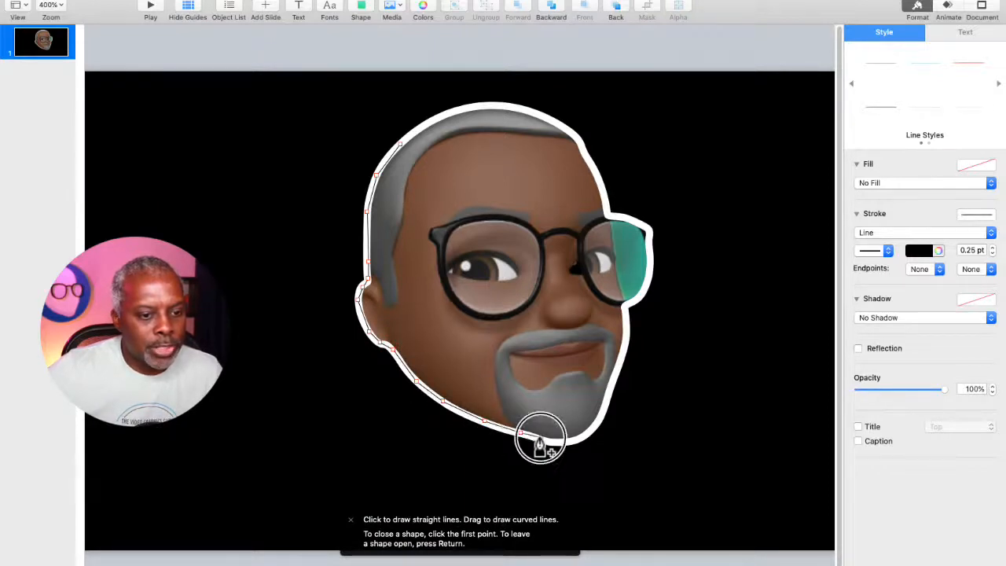
pyautogui.click(559, 439)
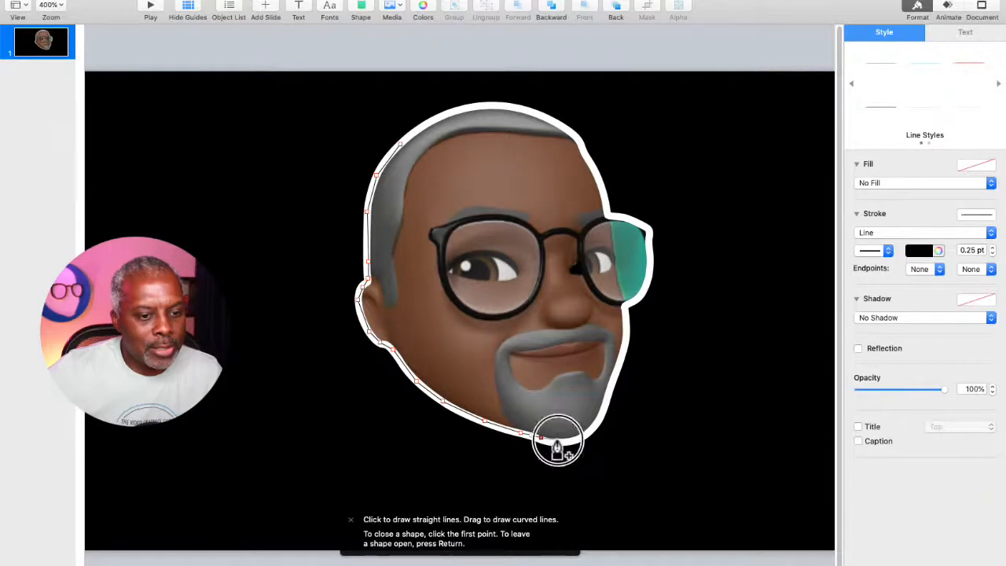
pyautogui.click(575, 439)
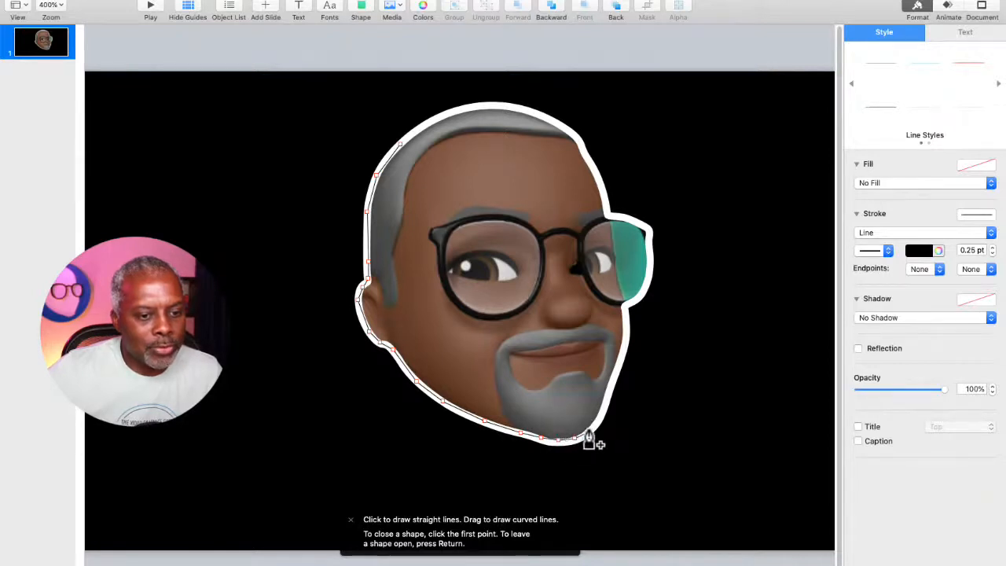
pyautogui.click(600, 417)
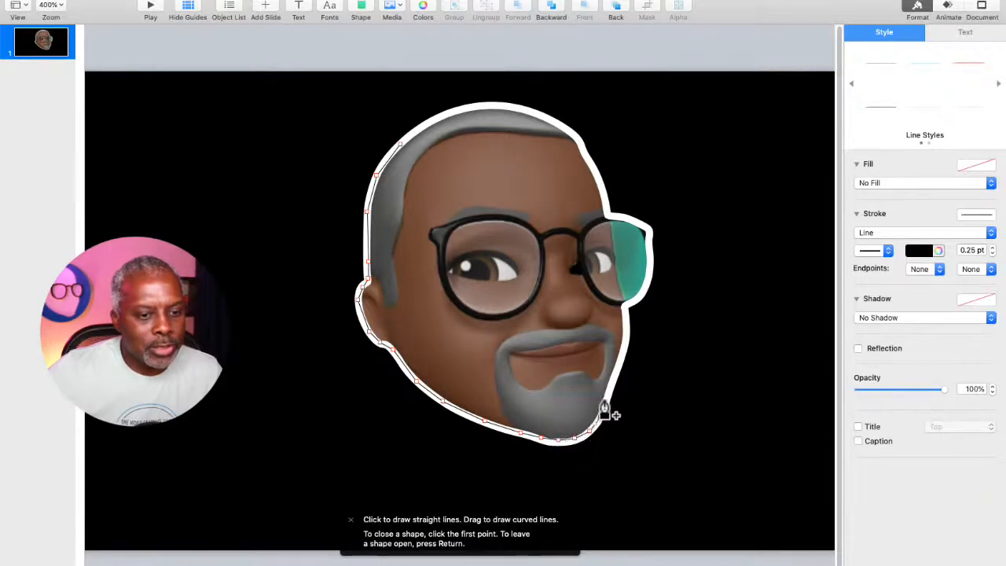
pyautogui.click(617, 367)
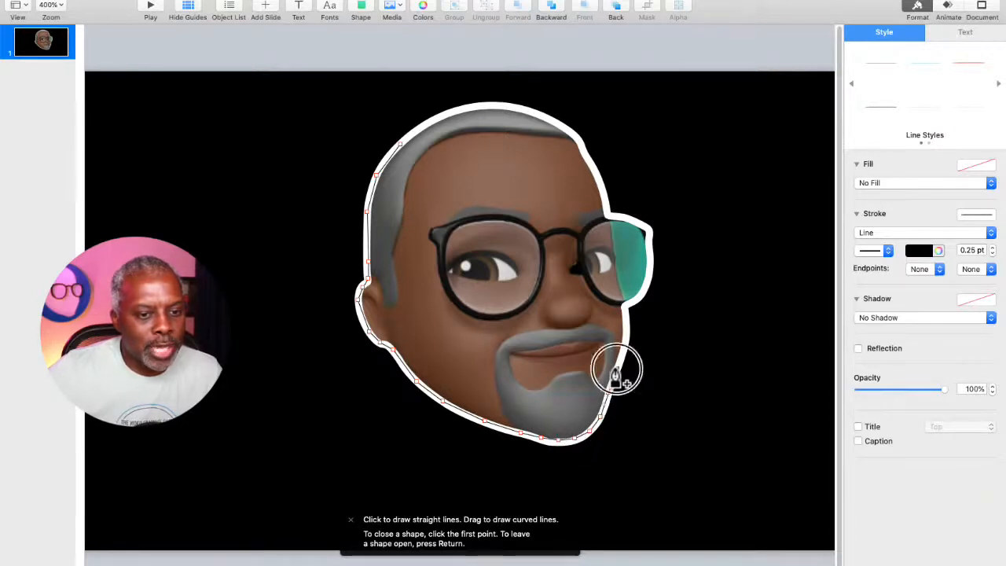
pyautogui.click(626, 313)
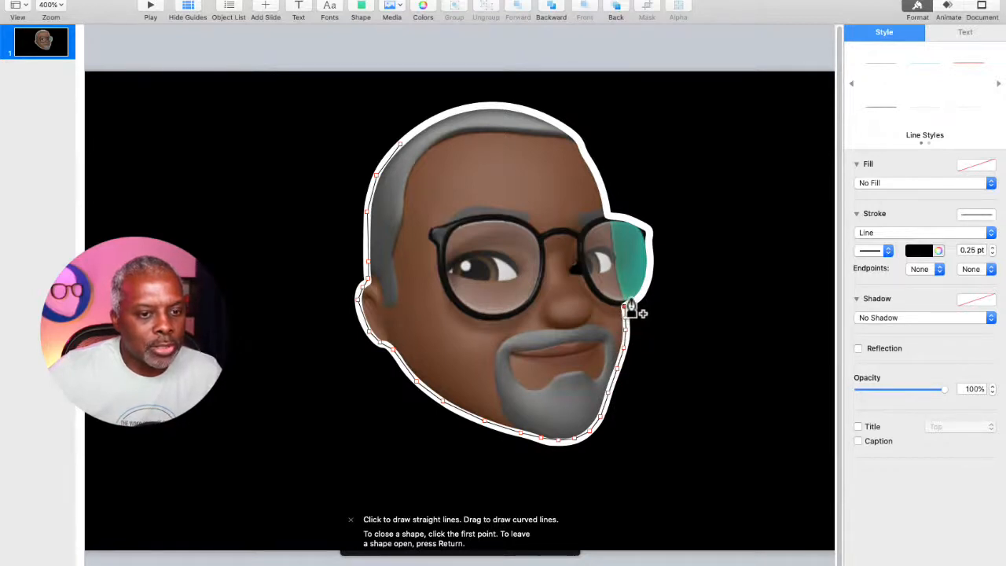
pyautogui.click(648, 266)
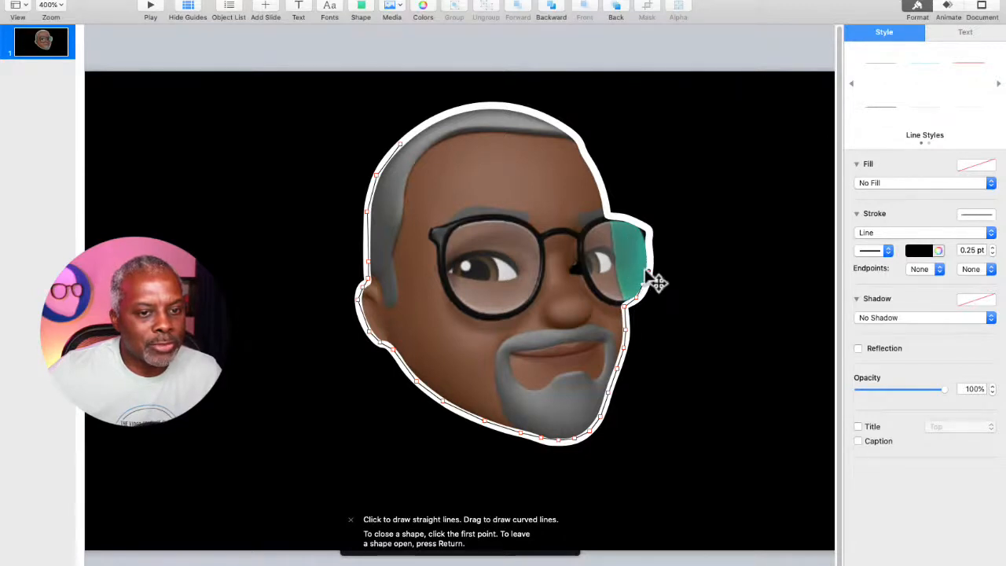
pyautogui.click(651, 262)
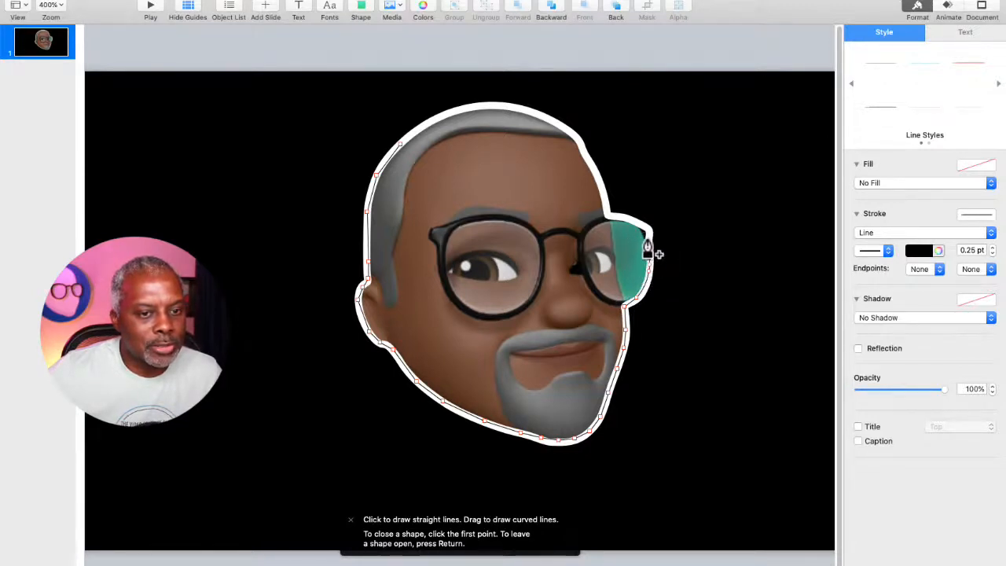
pyautogui.click(647, 229)
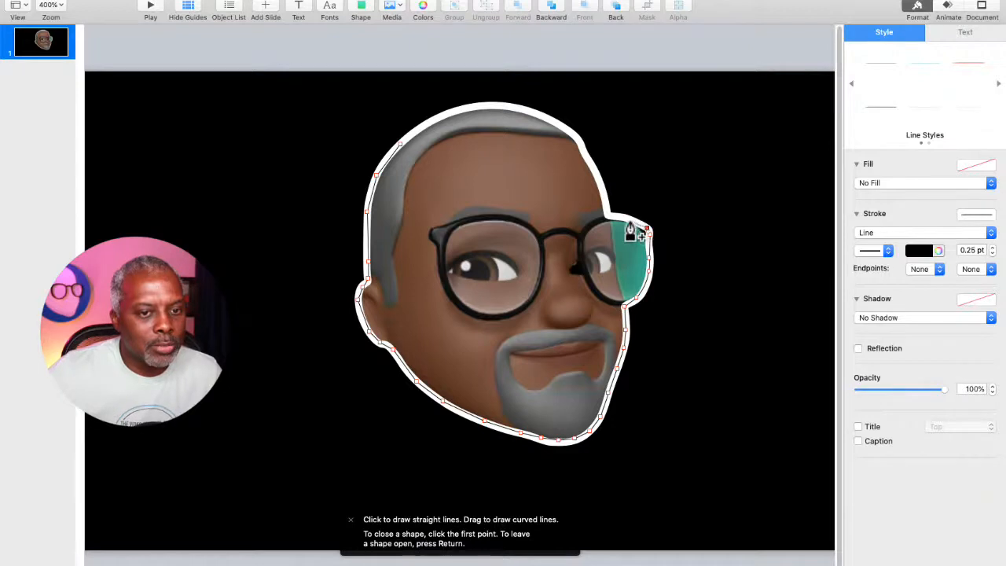
pyautogui.click(619, 217)
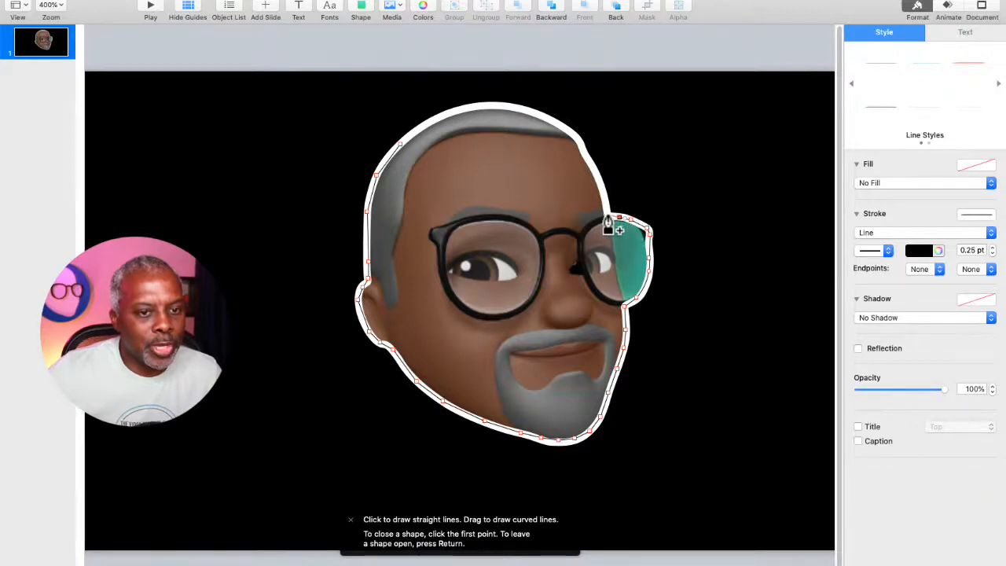
pyautogui.click(603, 202)
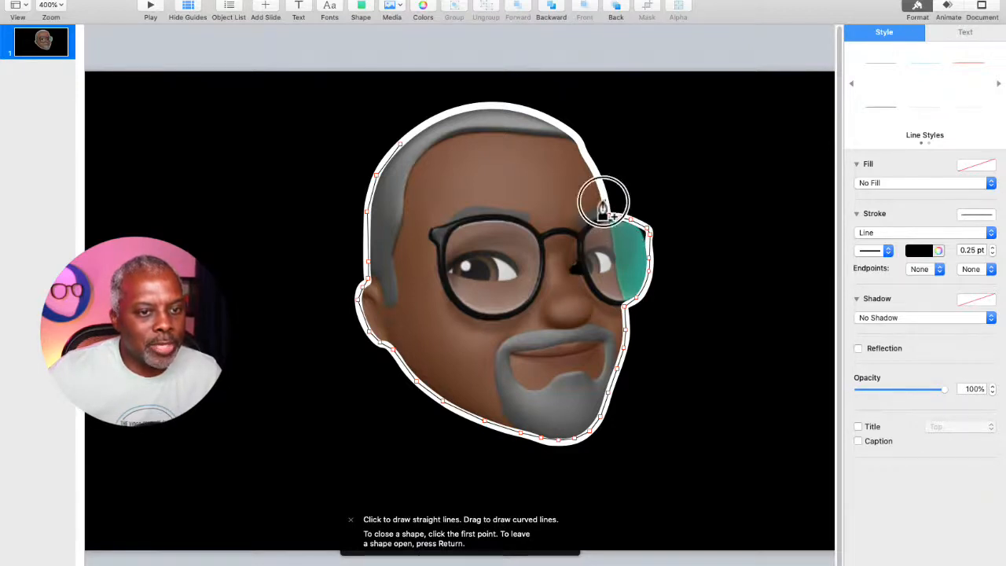
# Step: Finish tracing the head outline with the Pen tool over the forehead and crown, and close the path at its first point
pyautogui.click(588, 158)
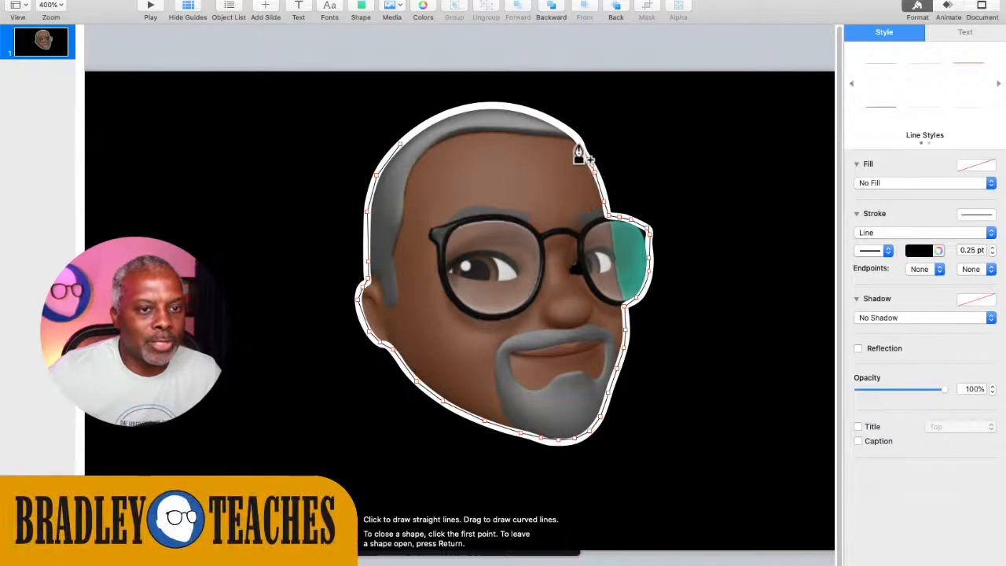
pyautogui.click(567, 129)
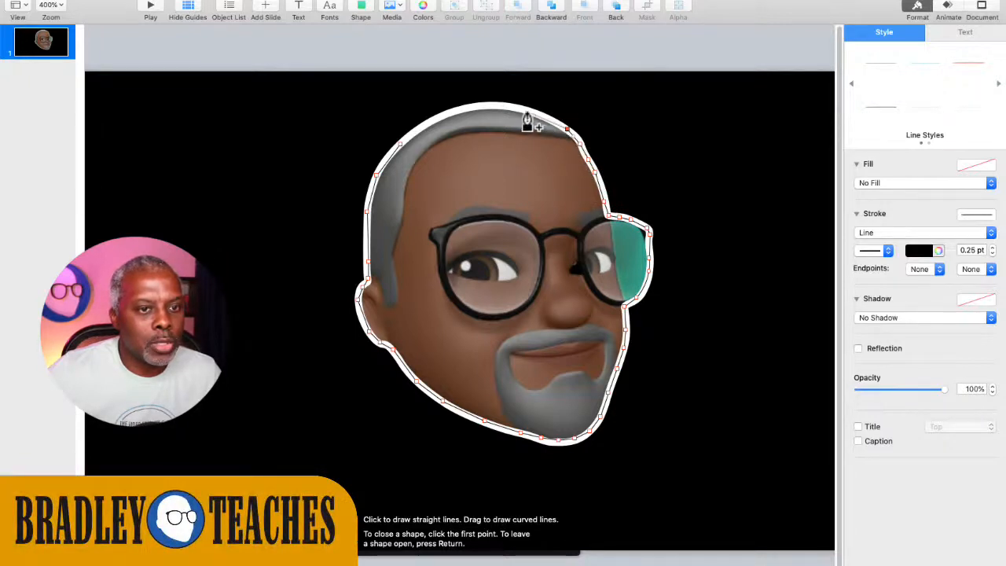
pyautogui.click(491, 106)
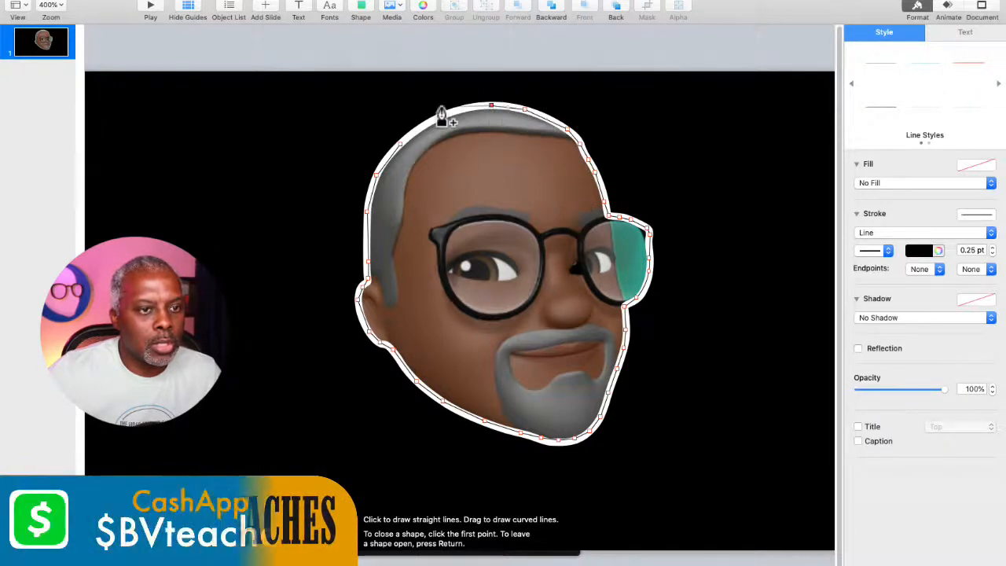
pyautogui.click(428, 122)
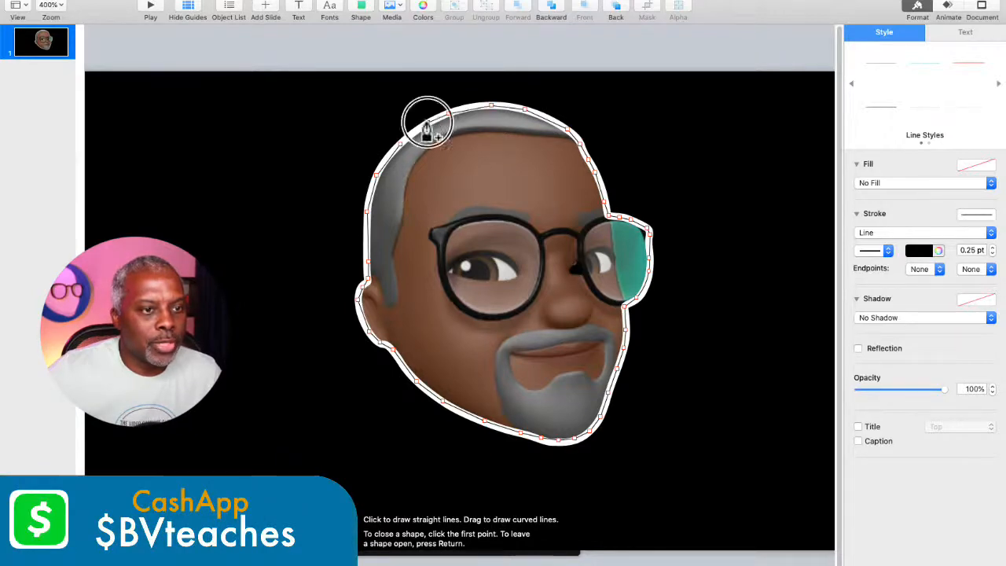
pyautogui.click(400, 147)
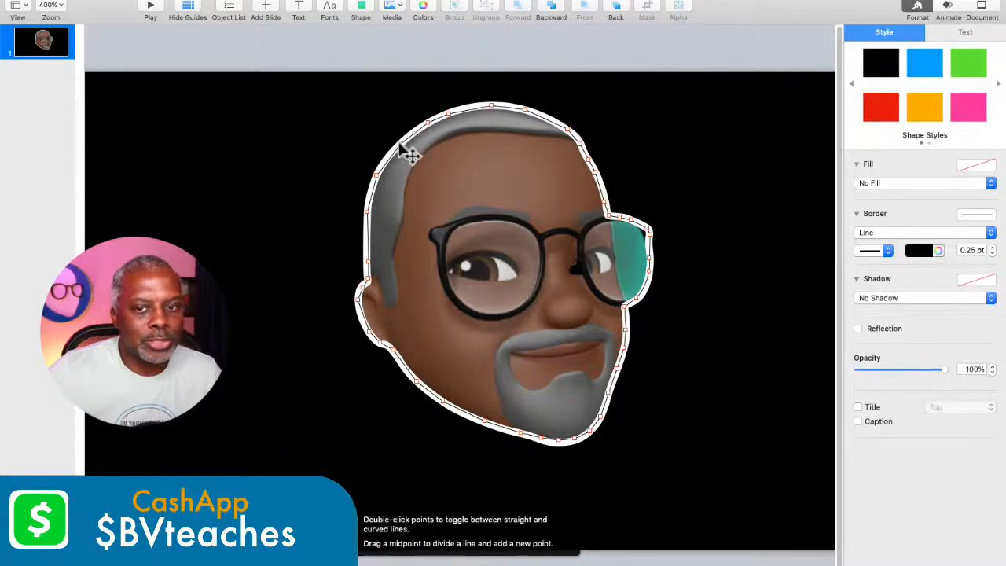
# Step: Set the traced head shape's border color to white and give it a white Color Fill
pyautogui.click(911, 252)
pyautogui.click(866, 325)
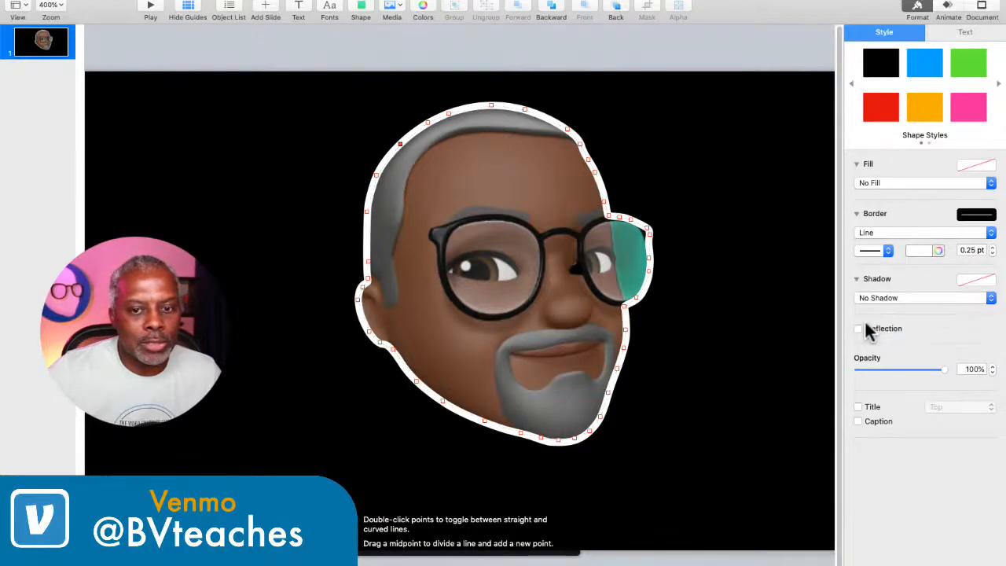
pyautogui.click(877, 184)
pyautogui.click(872, 193)
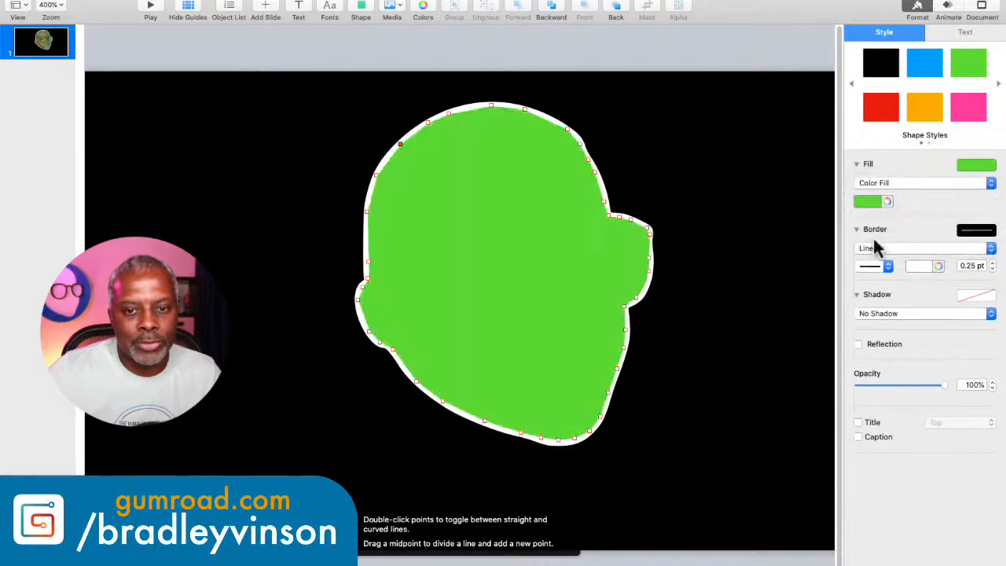
pyautogui.click(866, 201)
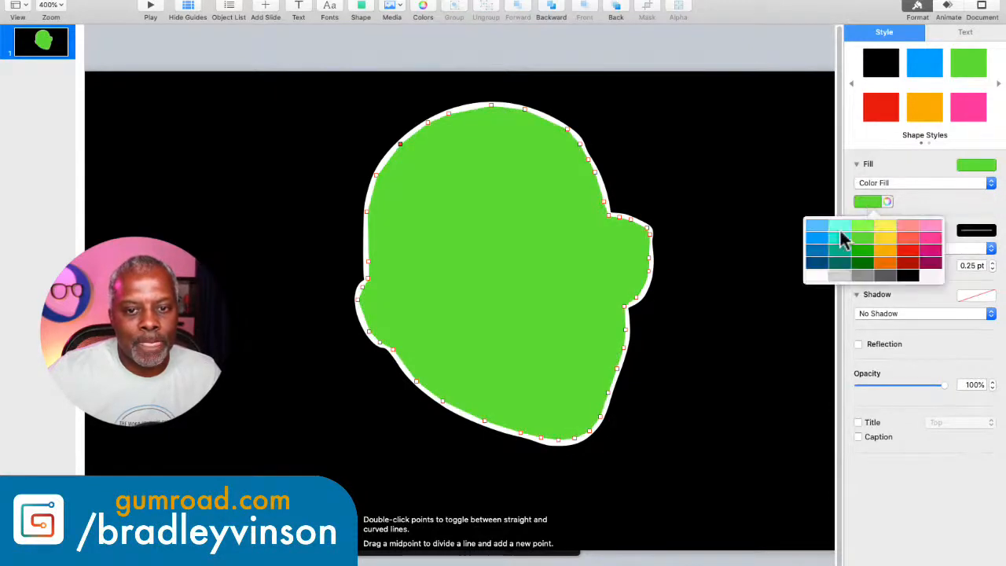
pyautogui.click(820, 275)
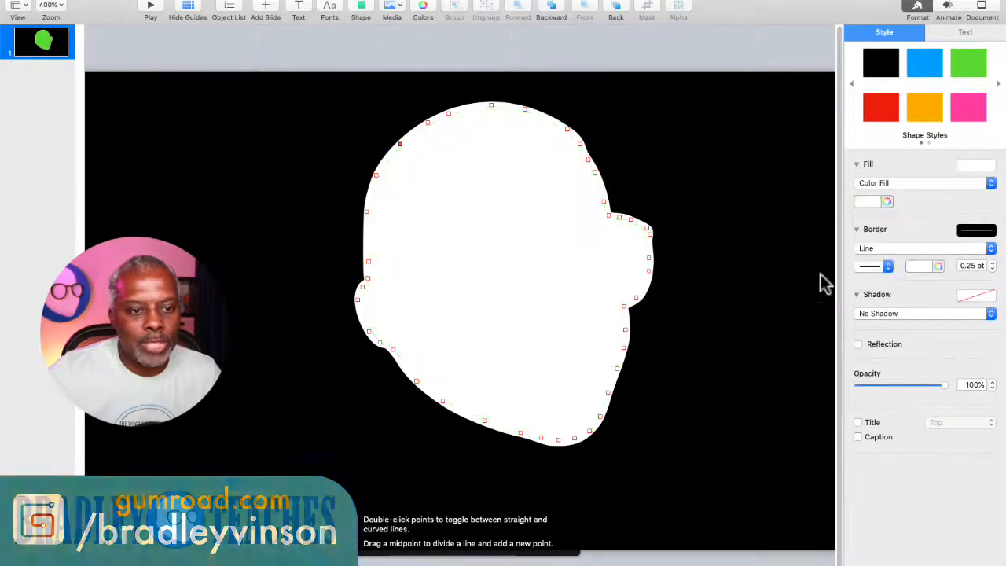
pyautogui.click(211, 106)
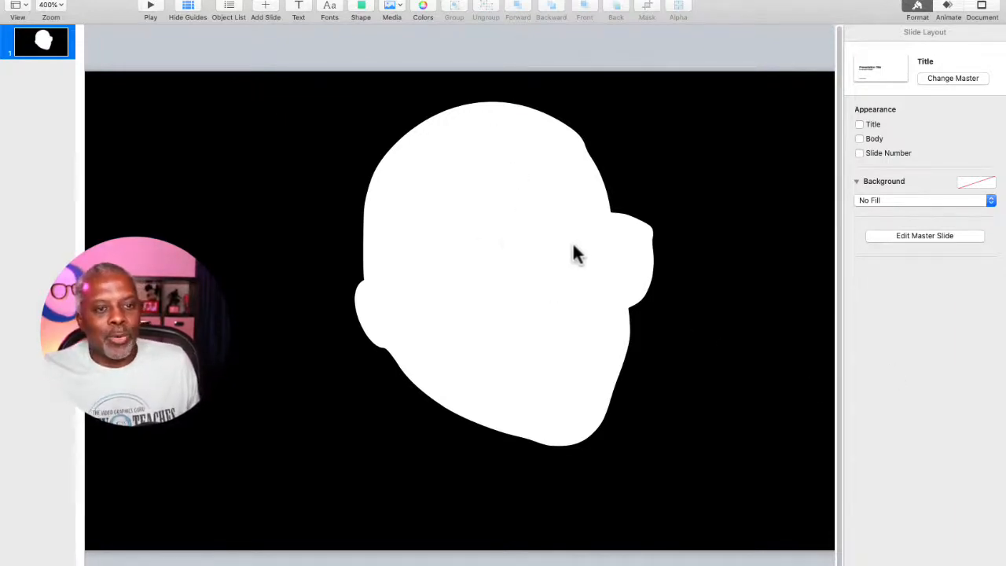
# Step: Move the white silhouette leftward until it is clear of the cartoon head
pyautogui.click(501, 249)
pyautogui.moveTo(501, 249); pyautogui.dragTo(245, 253)
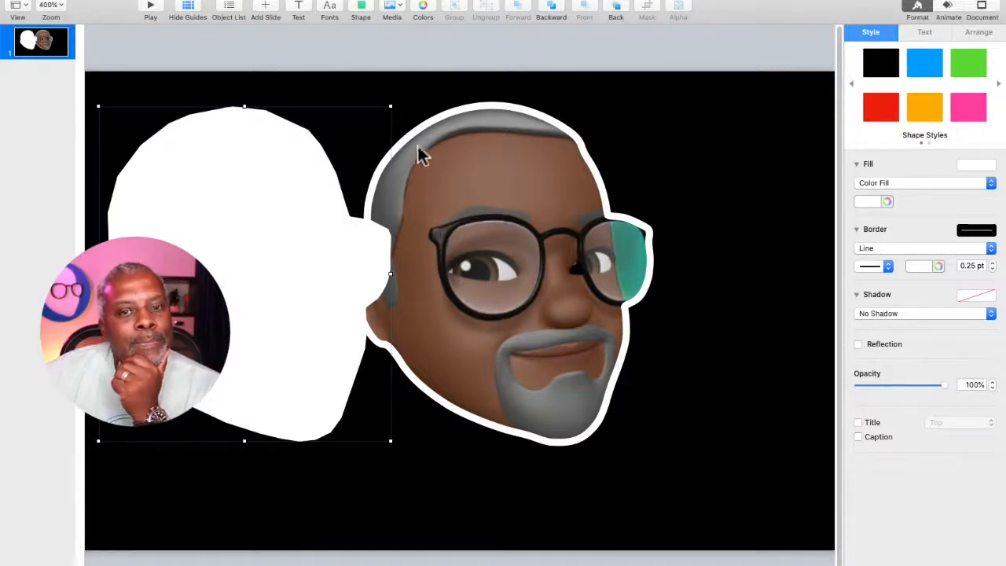
pyautogui.click(362, 8)
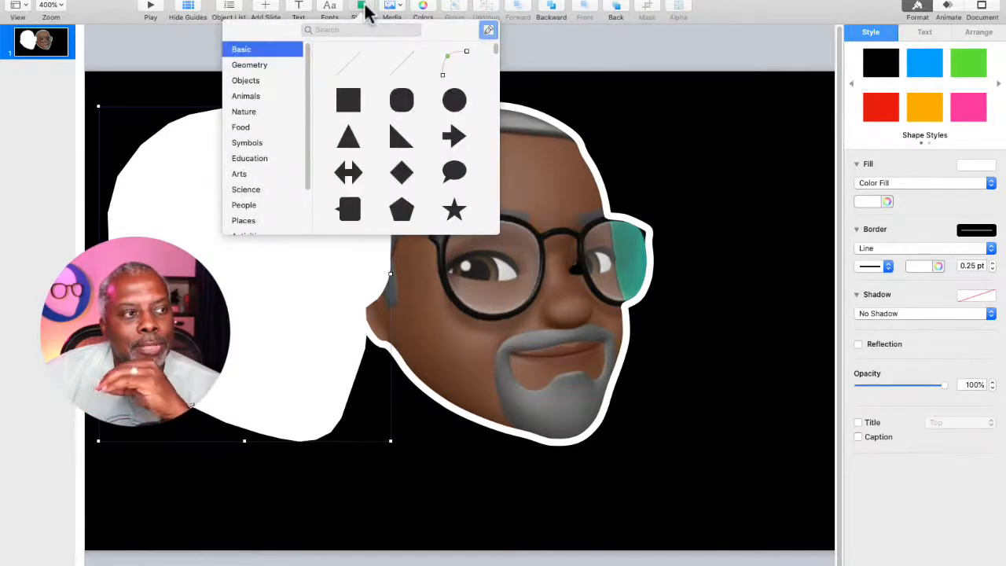
pyautogui.click(616, 132)
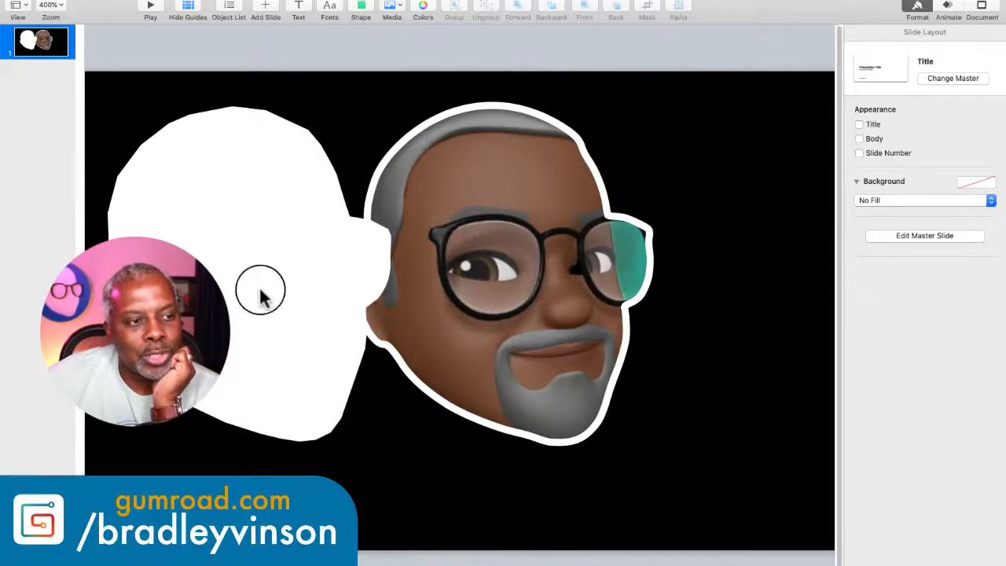
pyautogui.moveTo(236, 281); pyautogui.dragTo(175, 286)
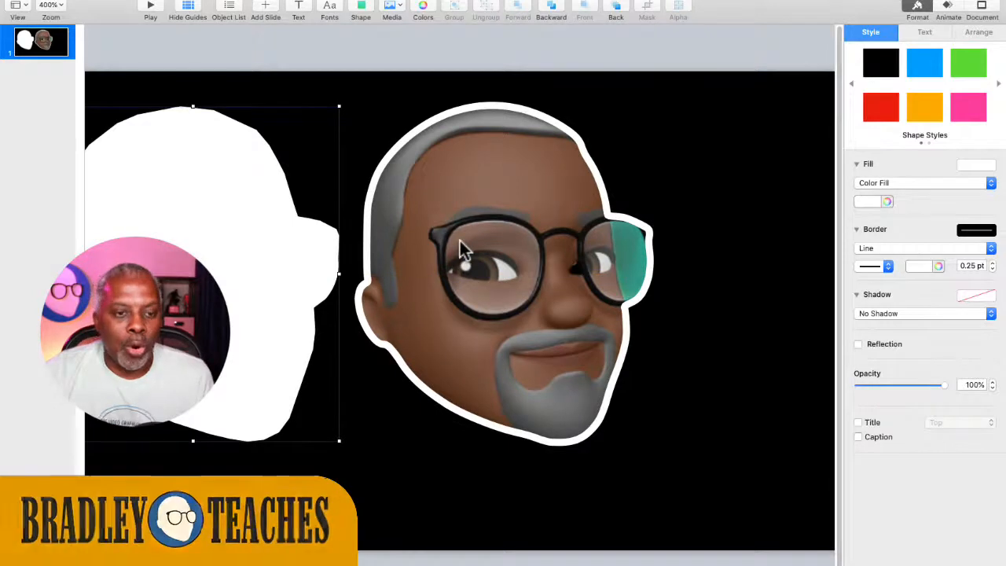
# Step: Duplicate the cartoon head image, offset the copy to the lower right, and set the copy to No Border
pyautogui.click(526, 255)
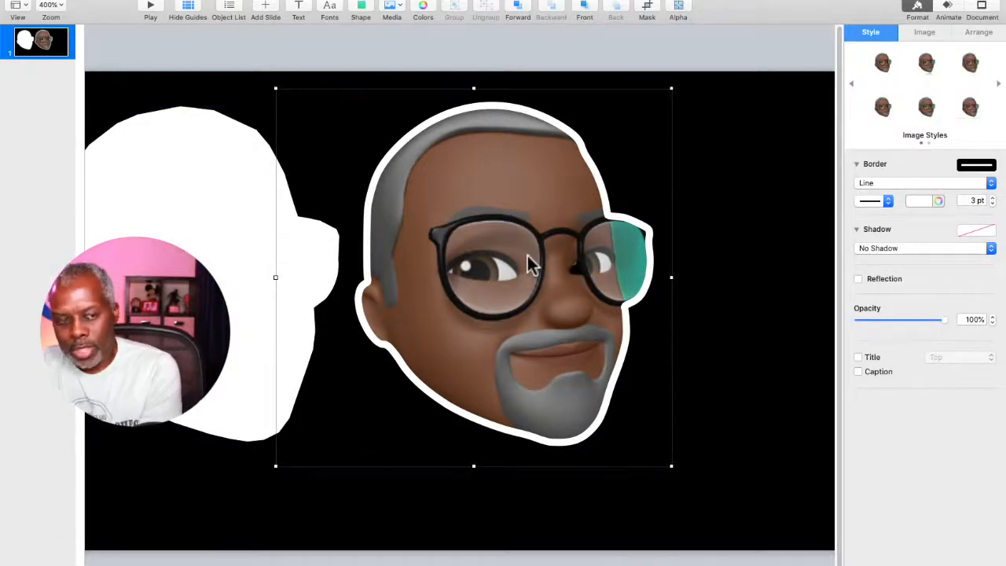
pyautogui.press('super+d')
pyautogui.moveTo(526, 255); pyautogui.dragTo(705, 413)
pyautogui.click(882, 182)
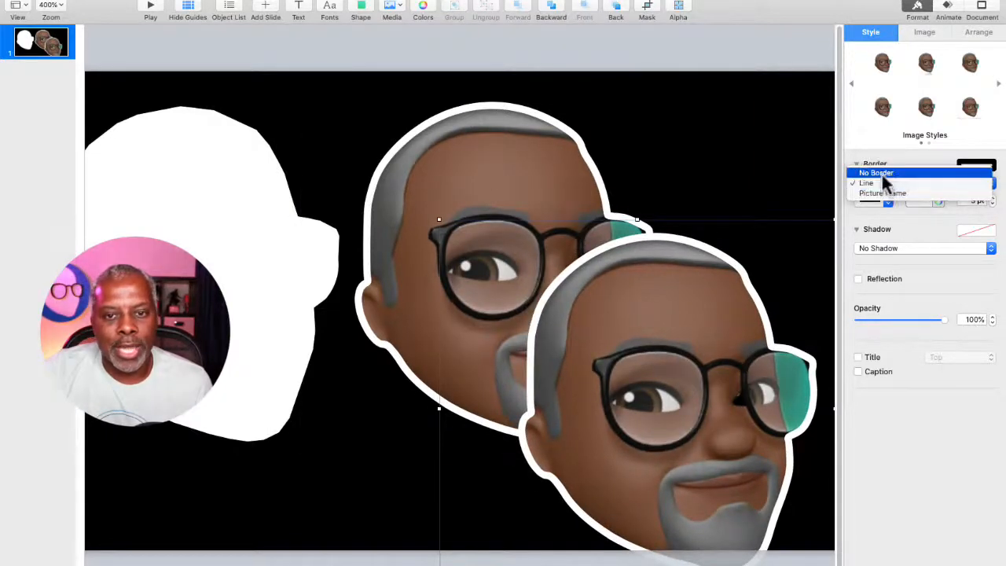
pyautogui.click(879, 173)
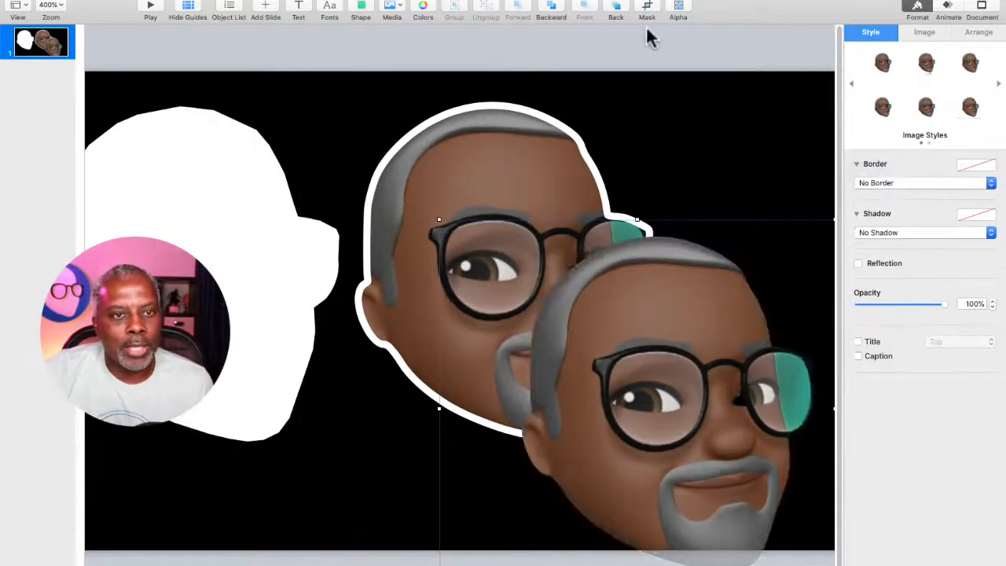
# Step: Remove the skin, hair and beard from the duplicate head with Instant Alpha, keeping mainly the glasses
pyautogui.click(678, 16)
pyautogui.moveTo(588, 314); pyautogui.dragTo(605, 341)
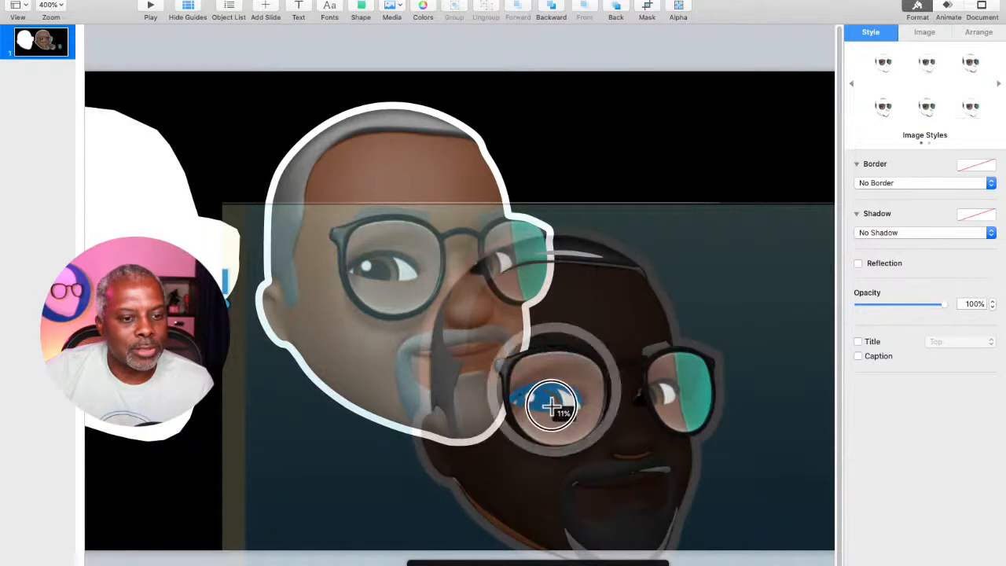
pyautogui.moveTo(551, 405); pyautogui.dragTo(557, 384)
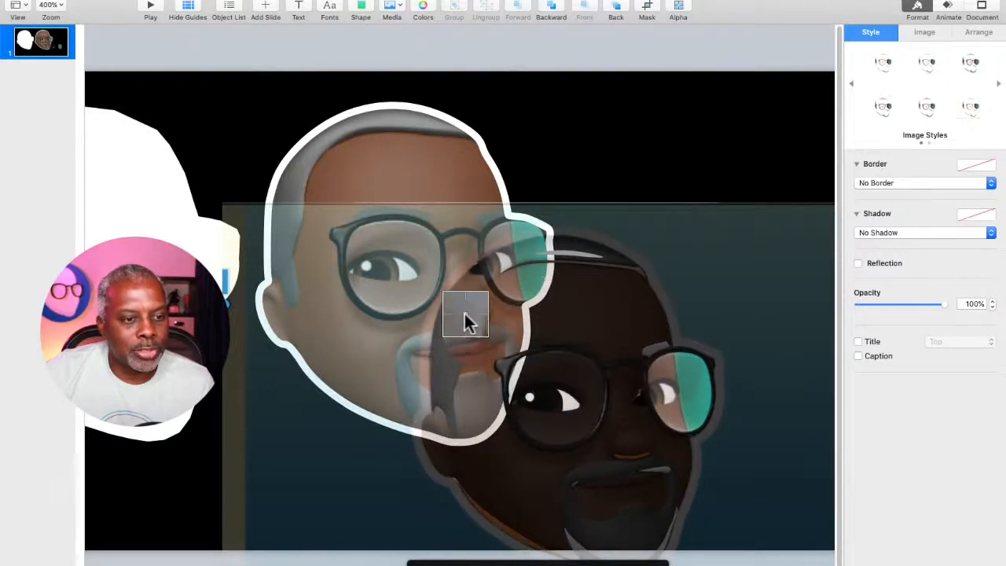
pyautogui.moveTo(514, 541); pyautogui.dragTo(524, 521)
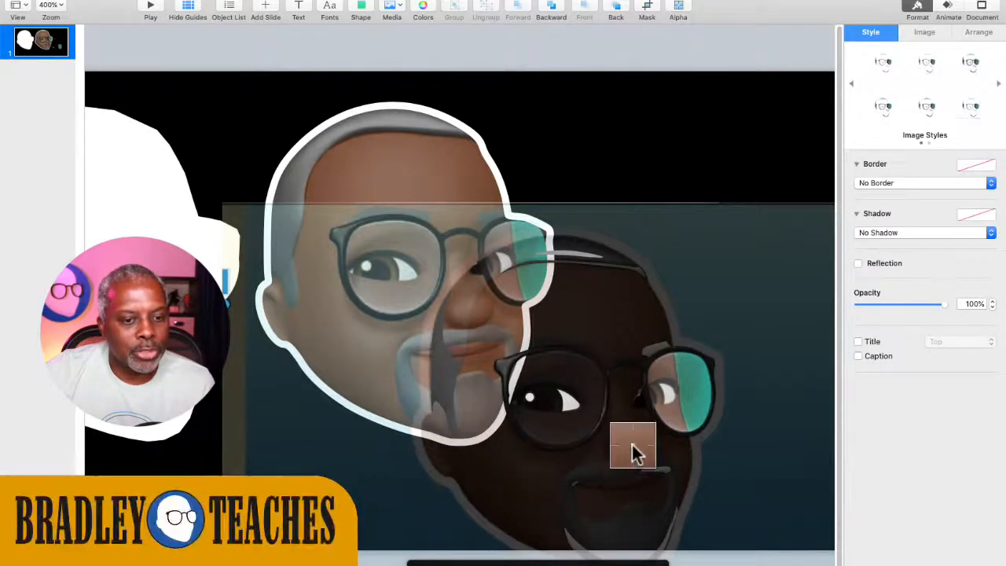
pyautogui.moveTo(632, 448); pyautogui.dragTo(622, 400)
pyautogui.click(638, 562)
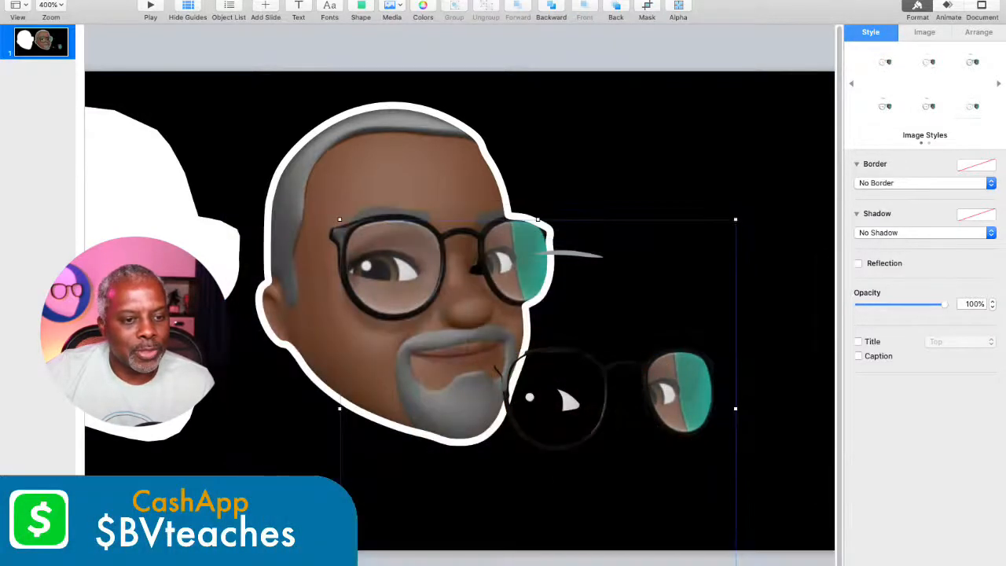
# Step: Move the glasses cut-out to the right of the head and give it a green Line border
pyautogui.moveTo(555, 355); pyautogui.dragTo(370, 177)
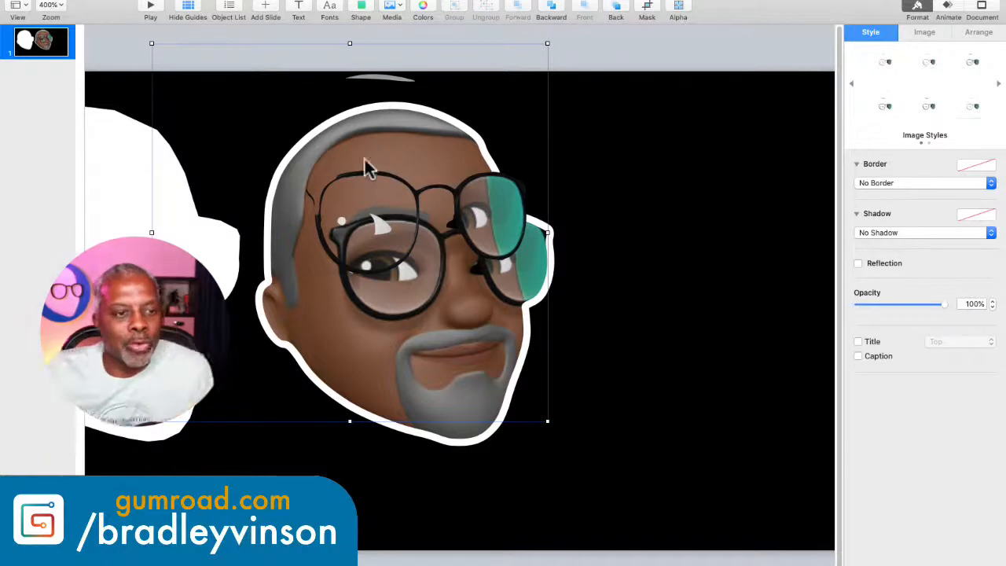
pyautogui.moveTo(404, 180); pyautogui.dragTo(621, 210)
pyautogui.click(875, 182)
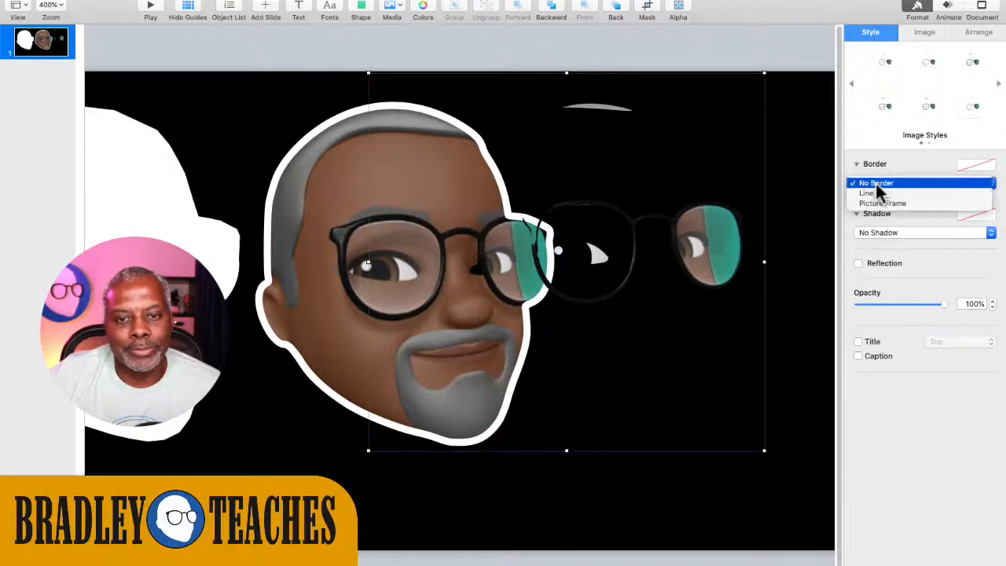
pyautogui.click(887, 192)
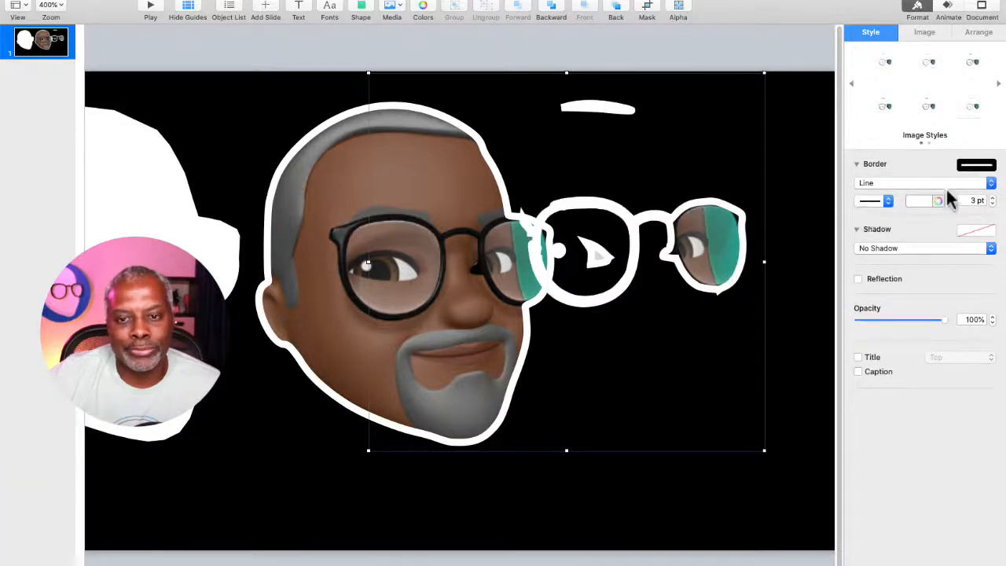
pyautogui.click(916, 202)
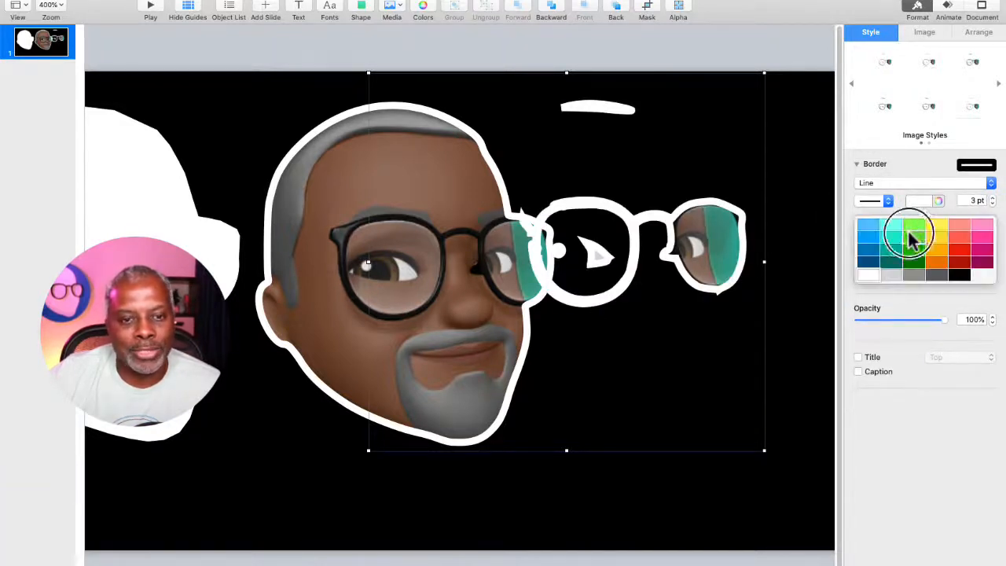
pyautogui.click(912, 233)
pyautogui.click(682, 165)
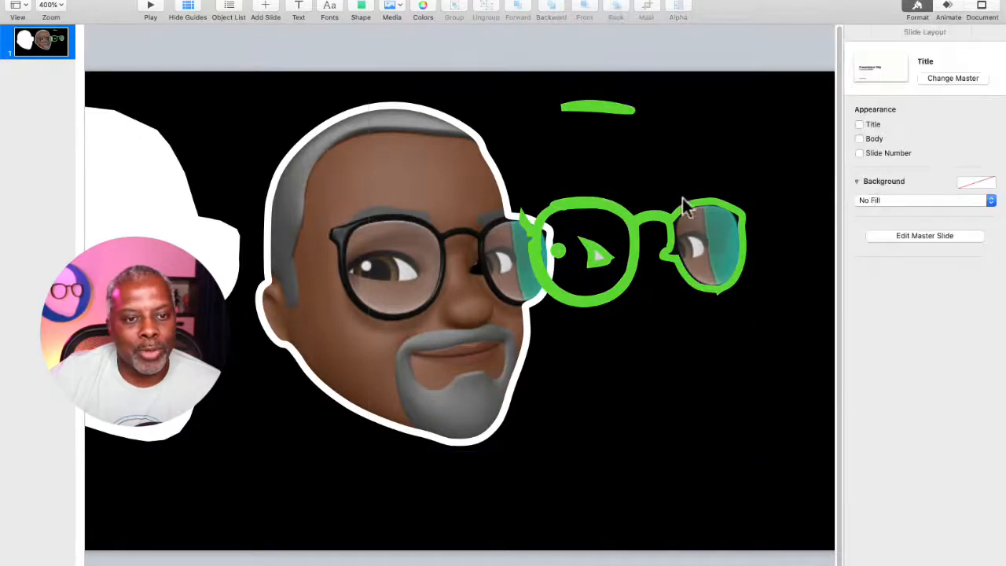
# Step: Place the white silhouette back over the cartoon head and position the glasses cut-out on its face
pyautogui.moveTo(269, 248); pyautogui.dragTo(467, 244)
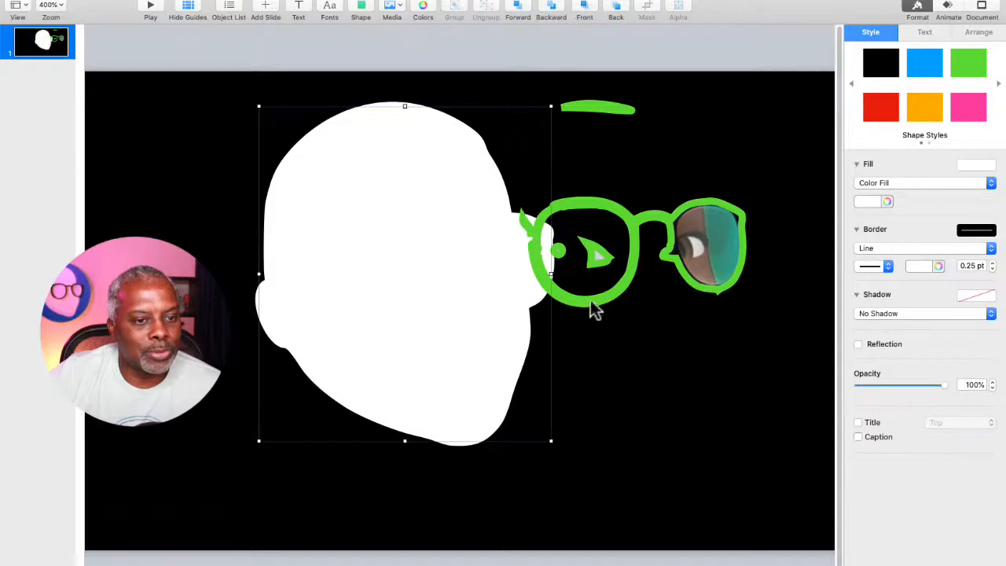
pyautogui.moveTo(593, 307); pyautogui.dragTo(400, 322)
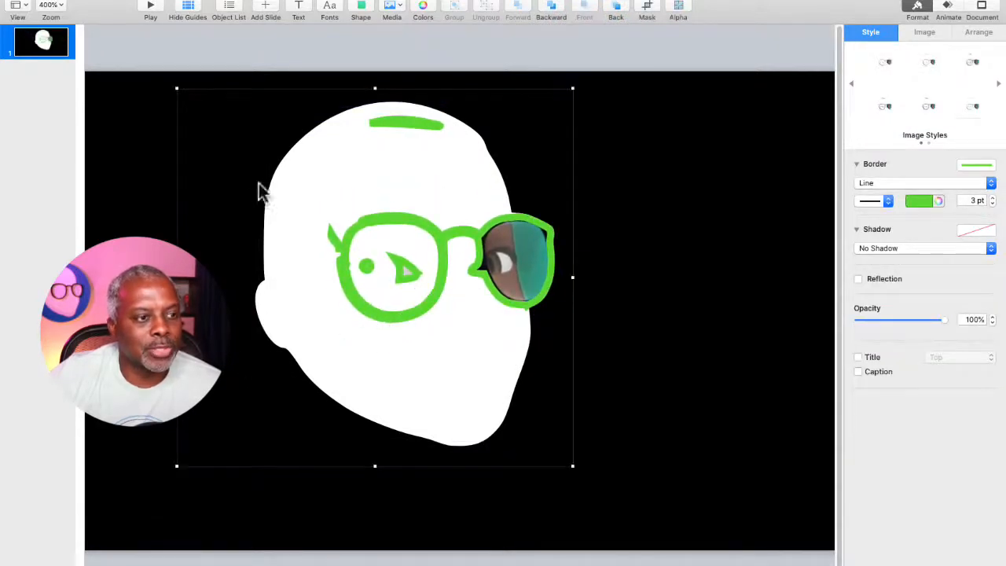
pyautogui.click(153, 154)
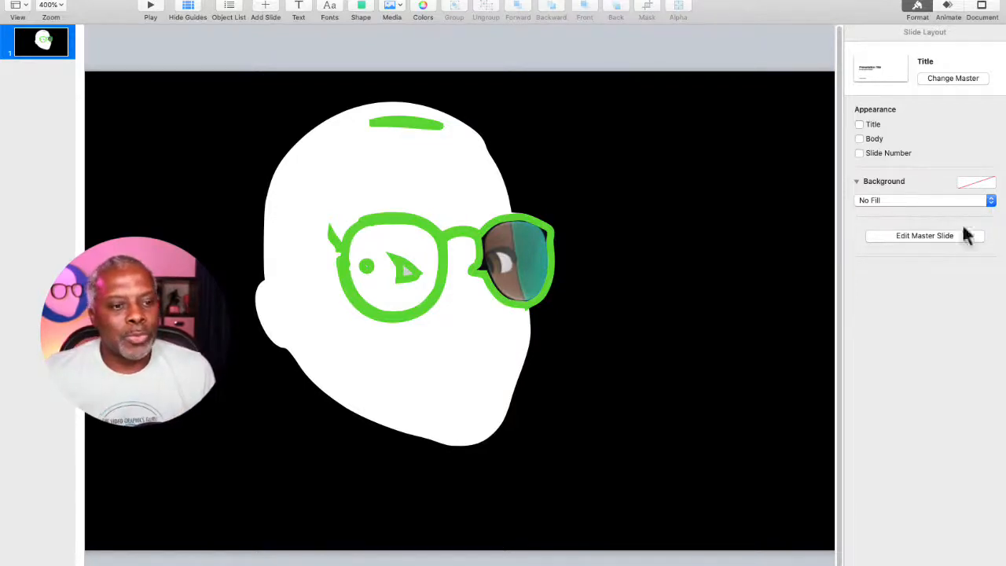
# Step: Take the green-bordered glasses cut-out off the silhouette and remove it from the slide
pyautogui.moveTo(550, 289); pyautogui.dragTo(820, 390)
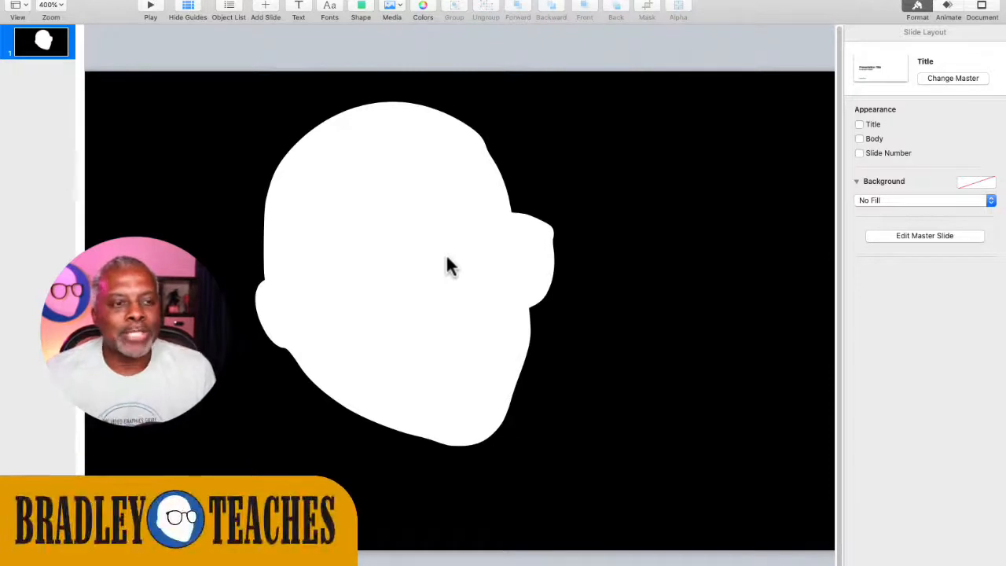
# Step: Select the white silhouette together with the cartoon head image beneath it
pyautogui.click(448, 265)
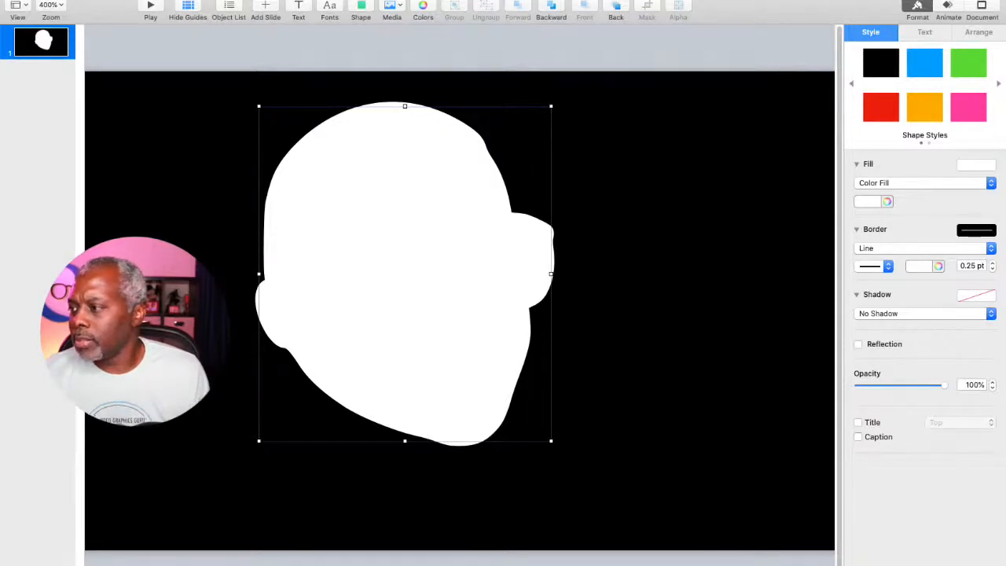
pyautogui.press('super+Tab')
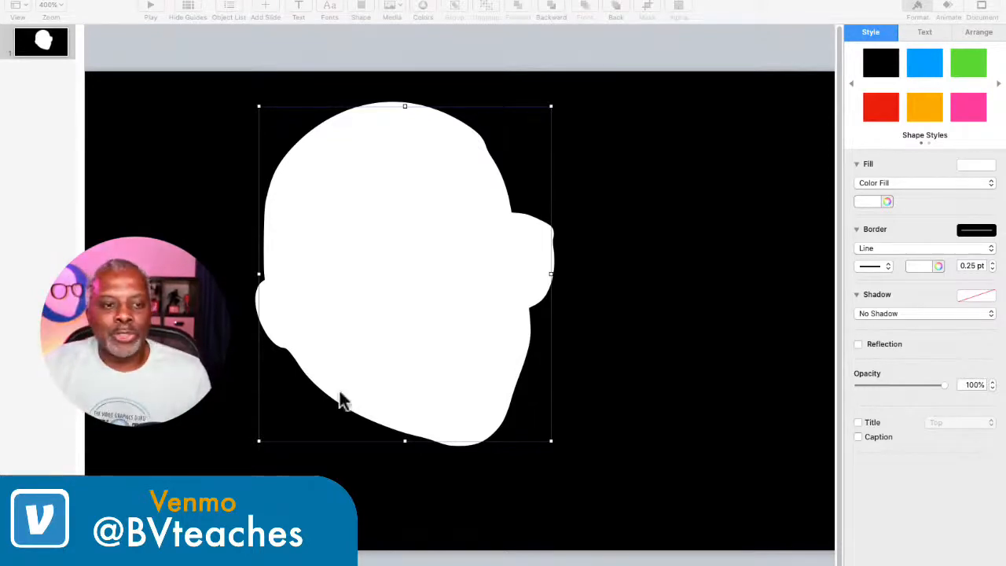
pyautogui.click(644, 330)
pyautogui.click(645, 330)
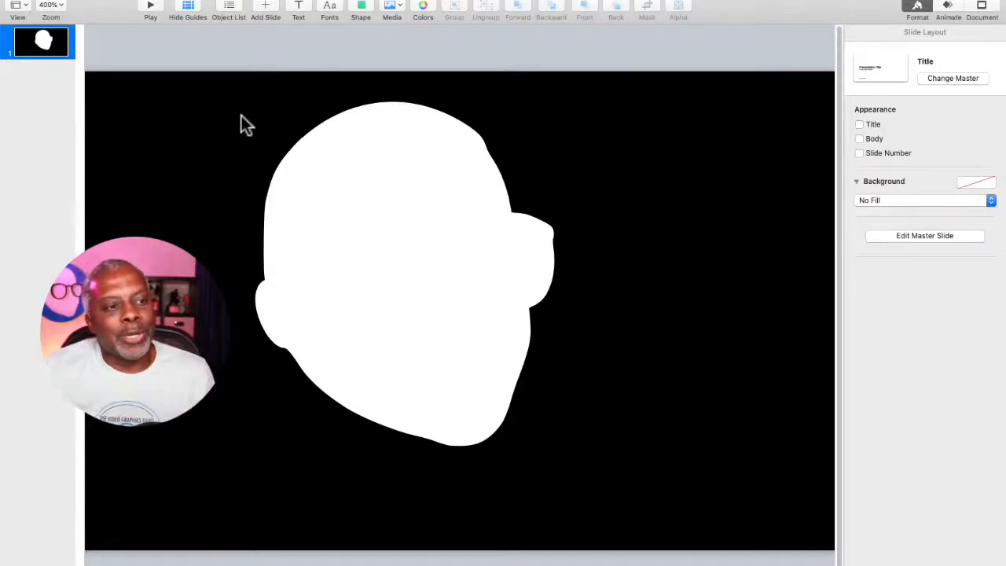
pyautogui.moveTo(266, 120); pyautogui.dragTo(582, 352)
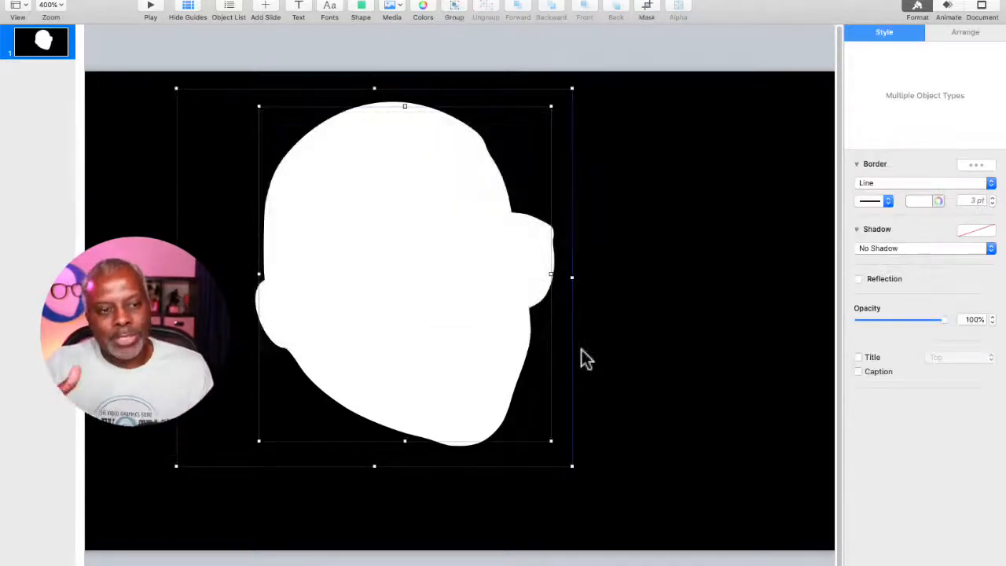